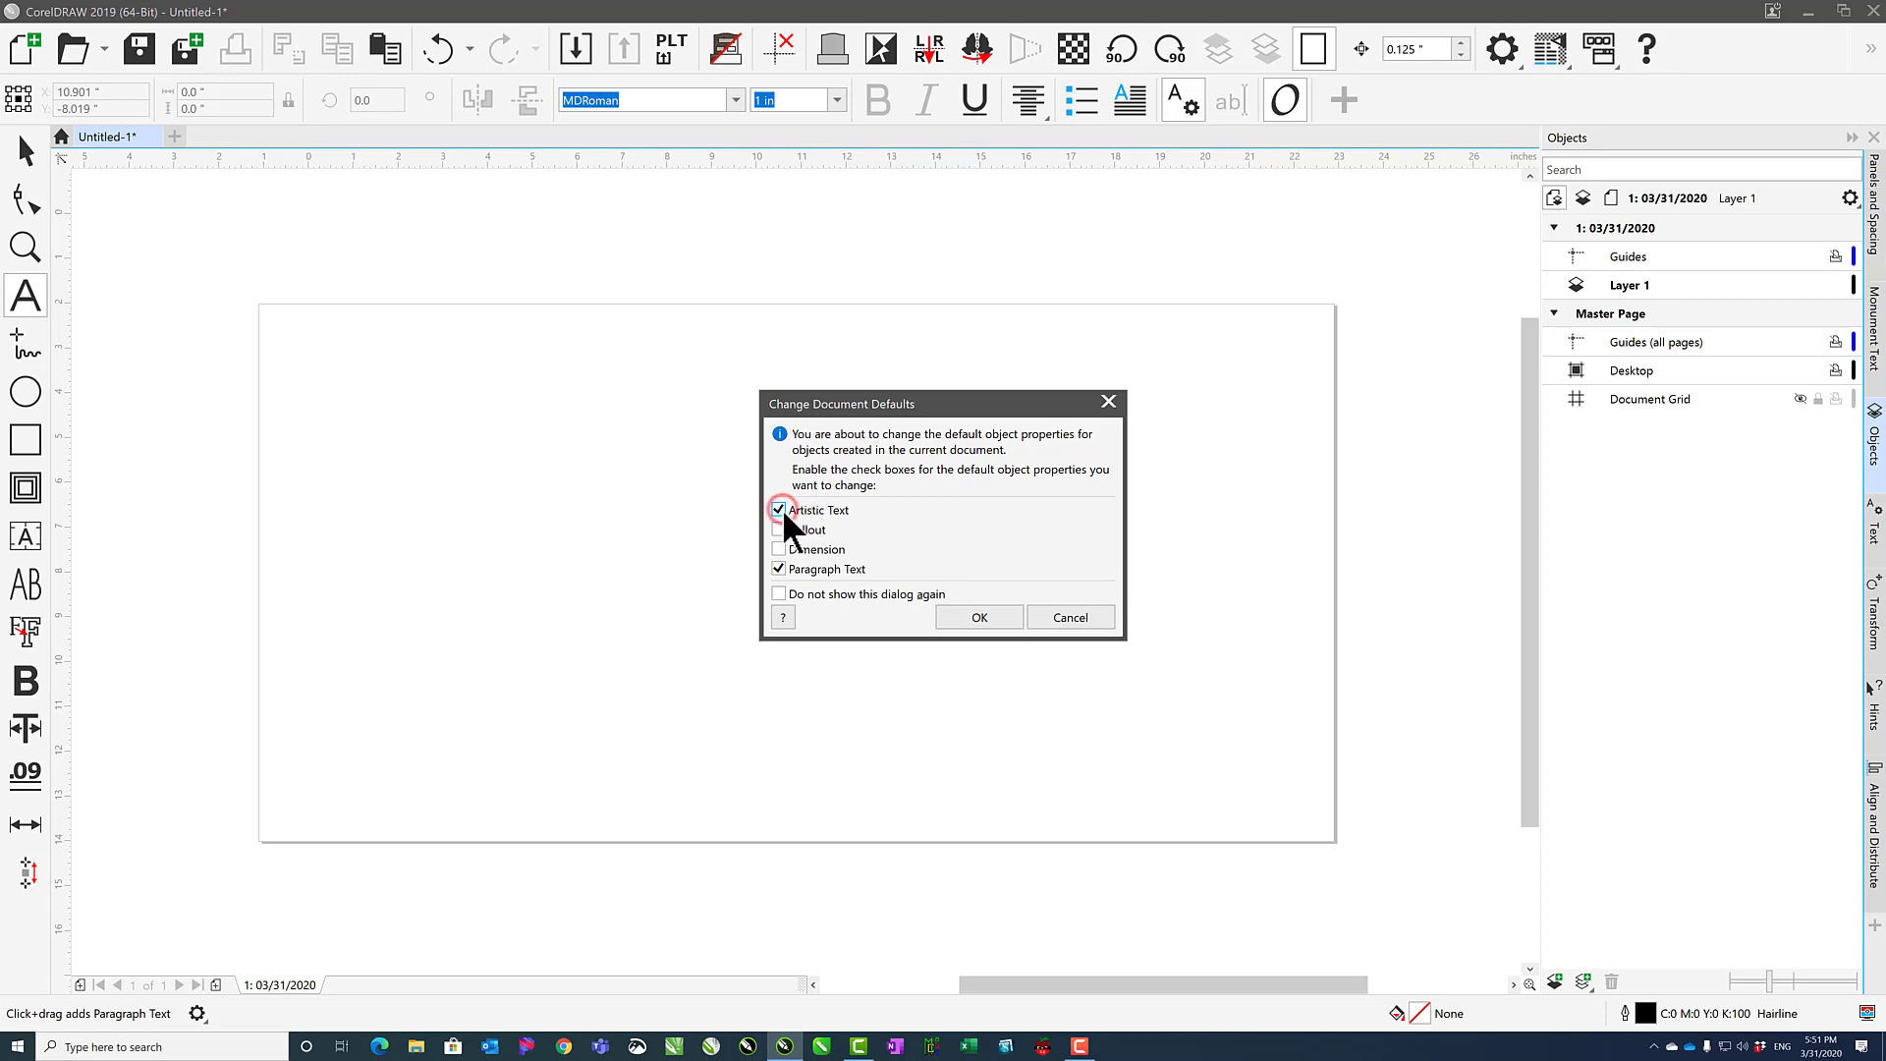
Apply MLC Modified Roman SKS .75in-1in as the document's default font for both artistic and paragraph text
{"action": "left_click", "coordinate": [970, 617]}
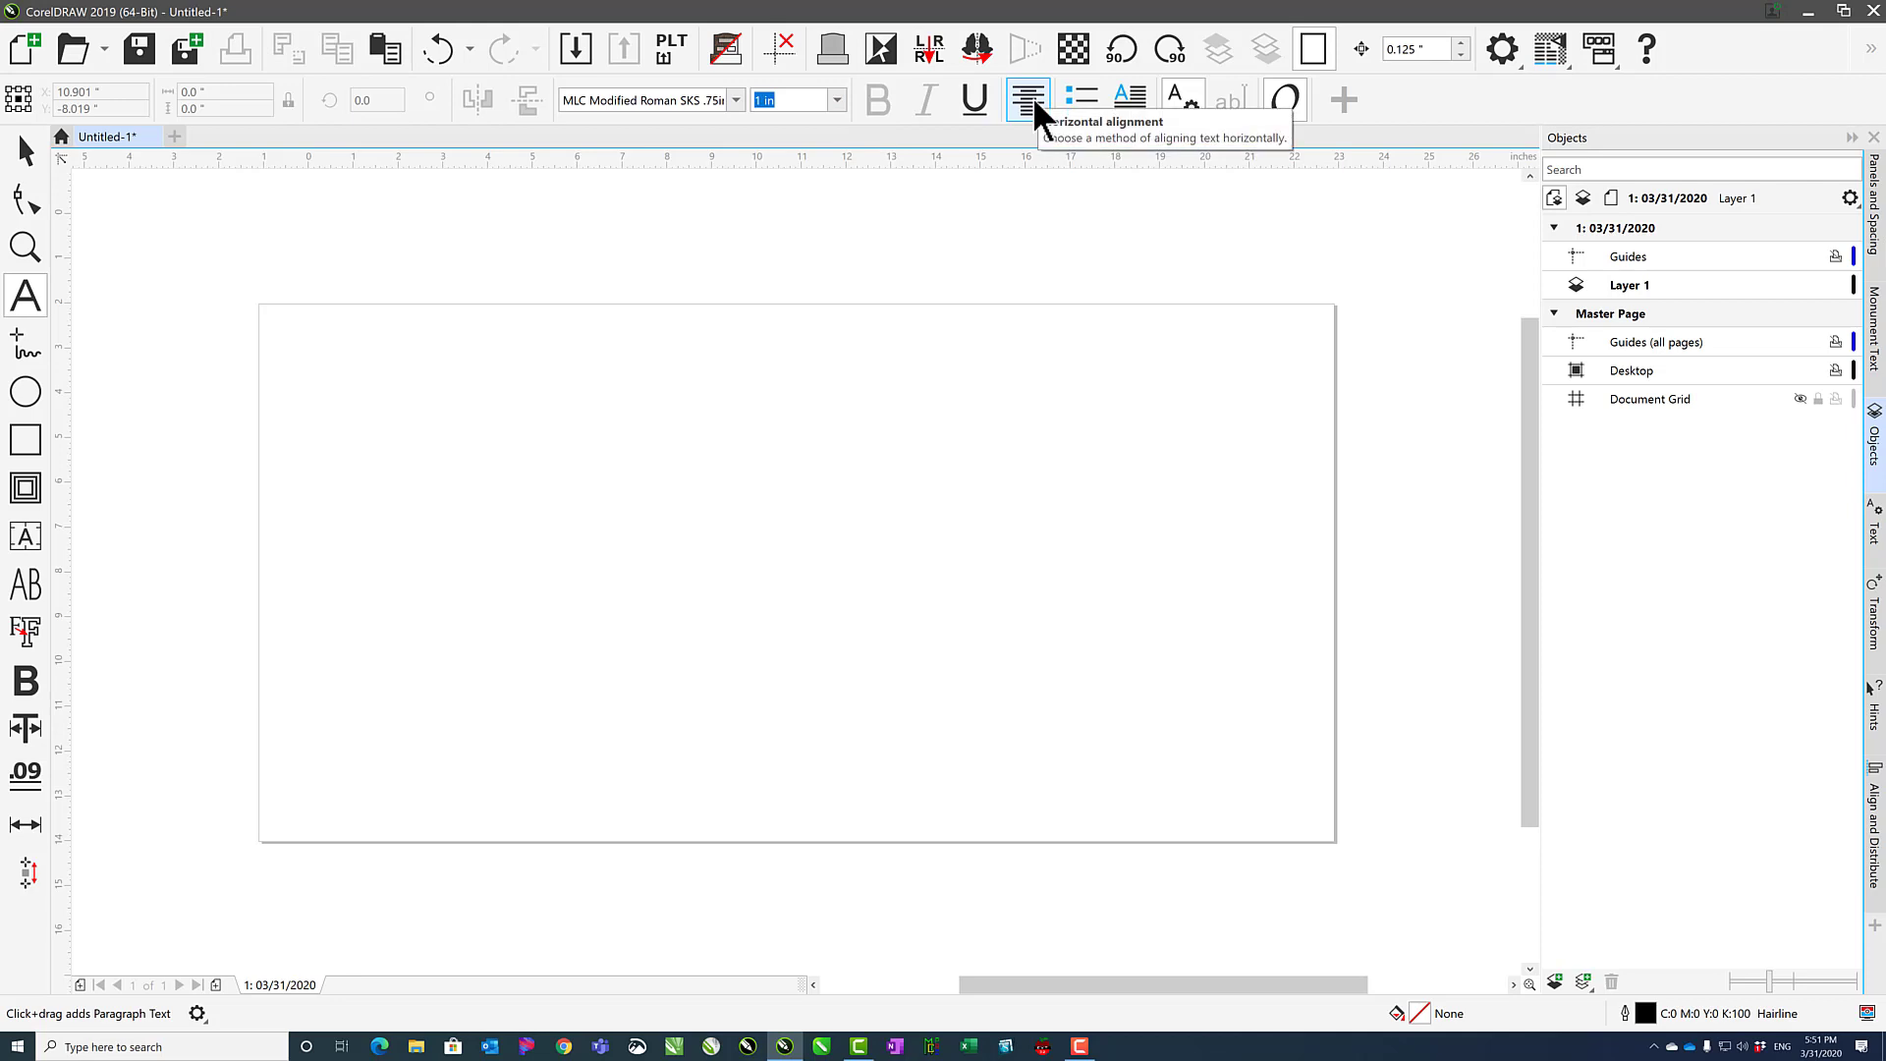
Set the default text size to 2 in for both artistic and paragraph text
{"action": "left_click", "coordinate": [837, 100]}
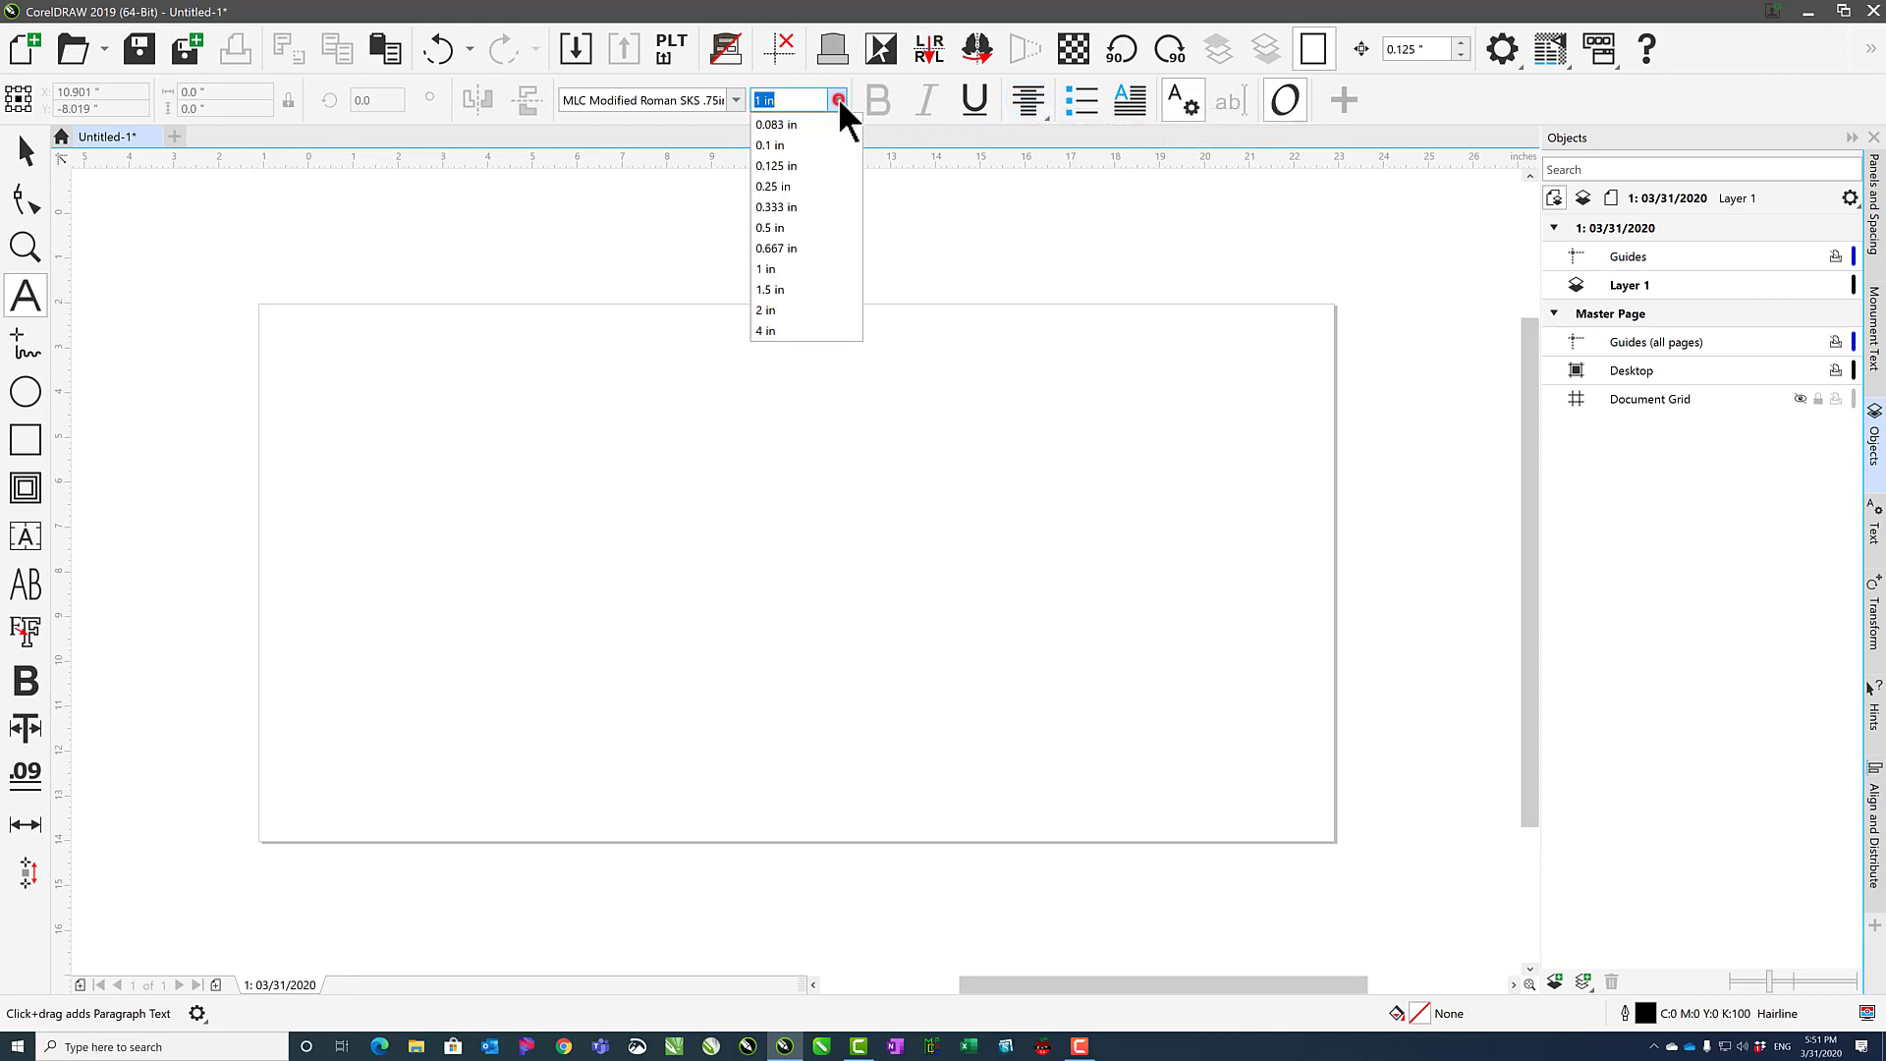
{"action": "left_click", "coordinate": [774, 309]}
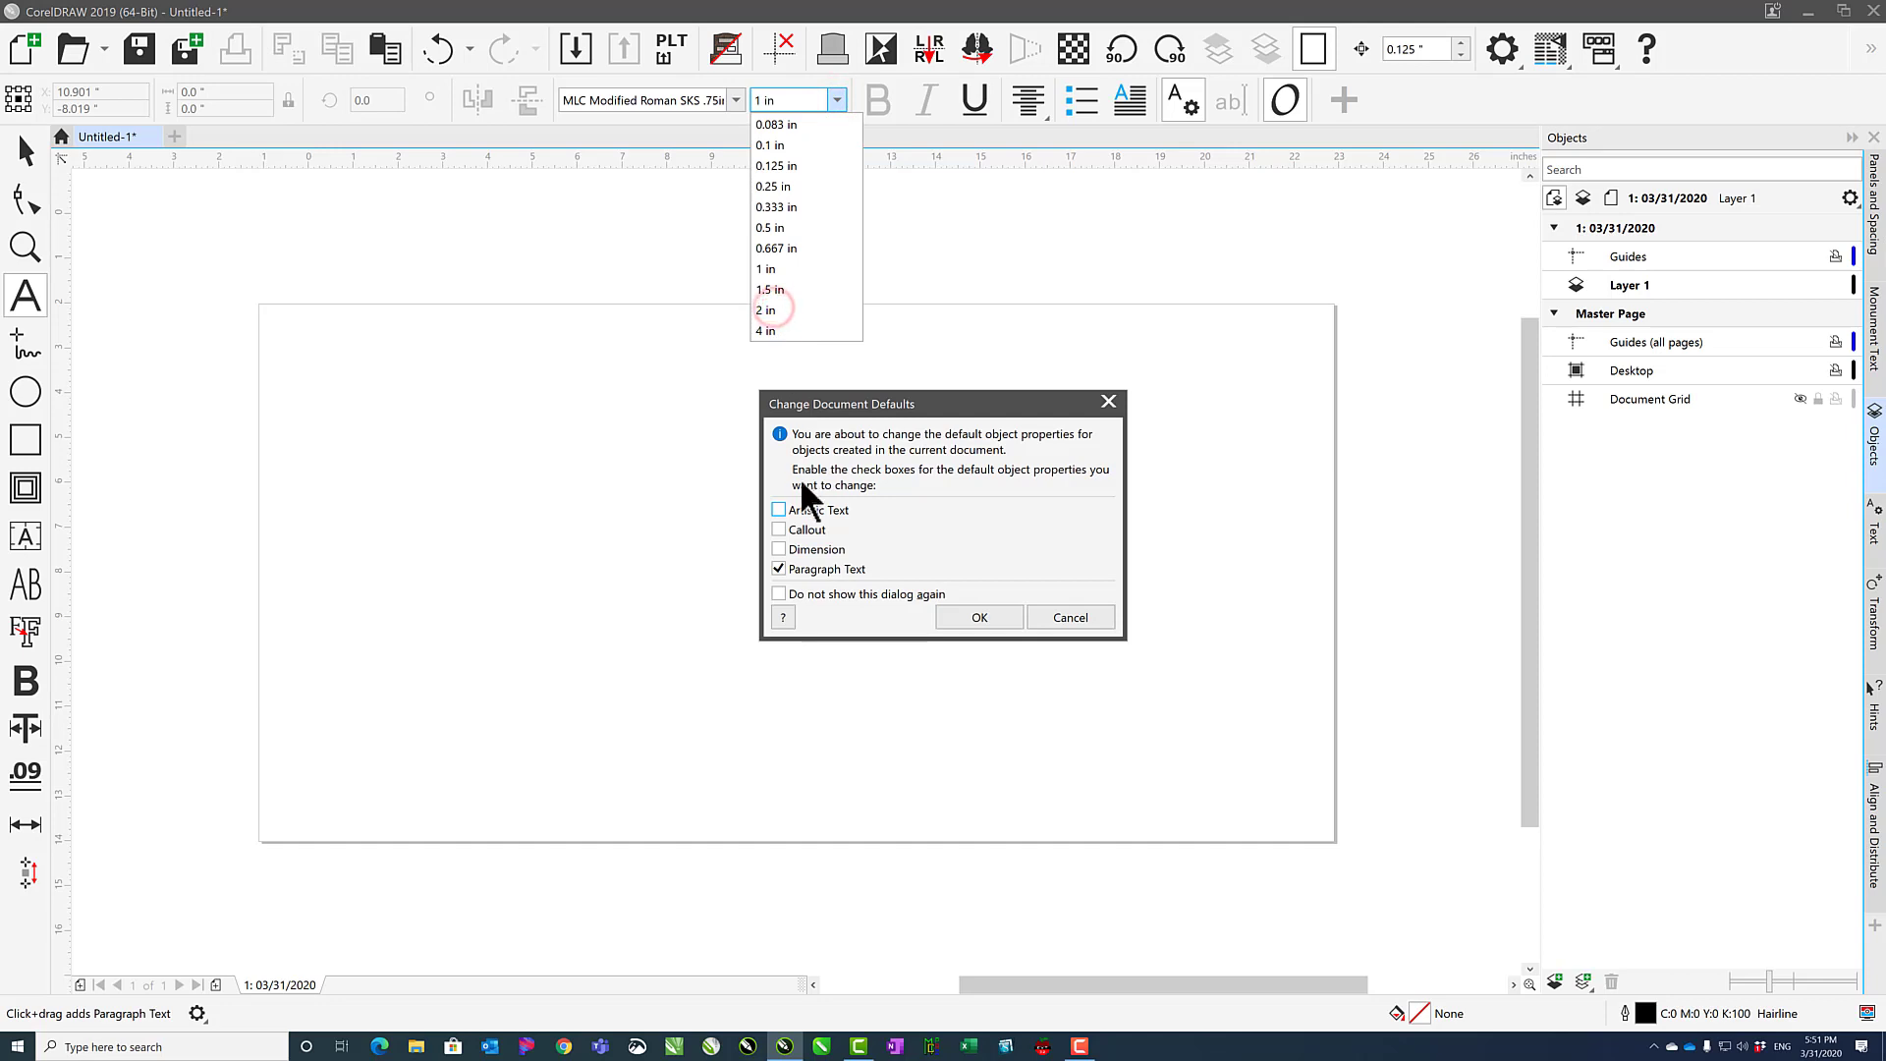
{"action": "left_click", "coordinate": [783, 509]}
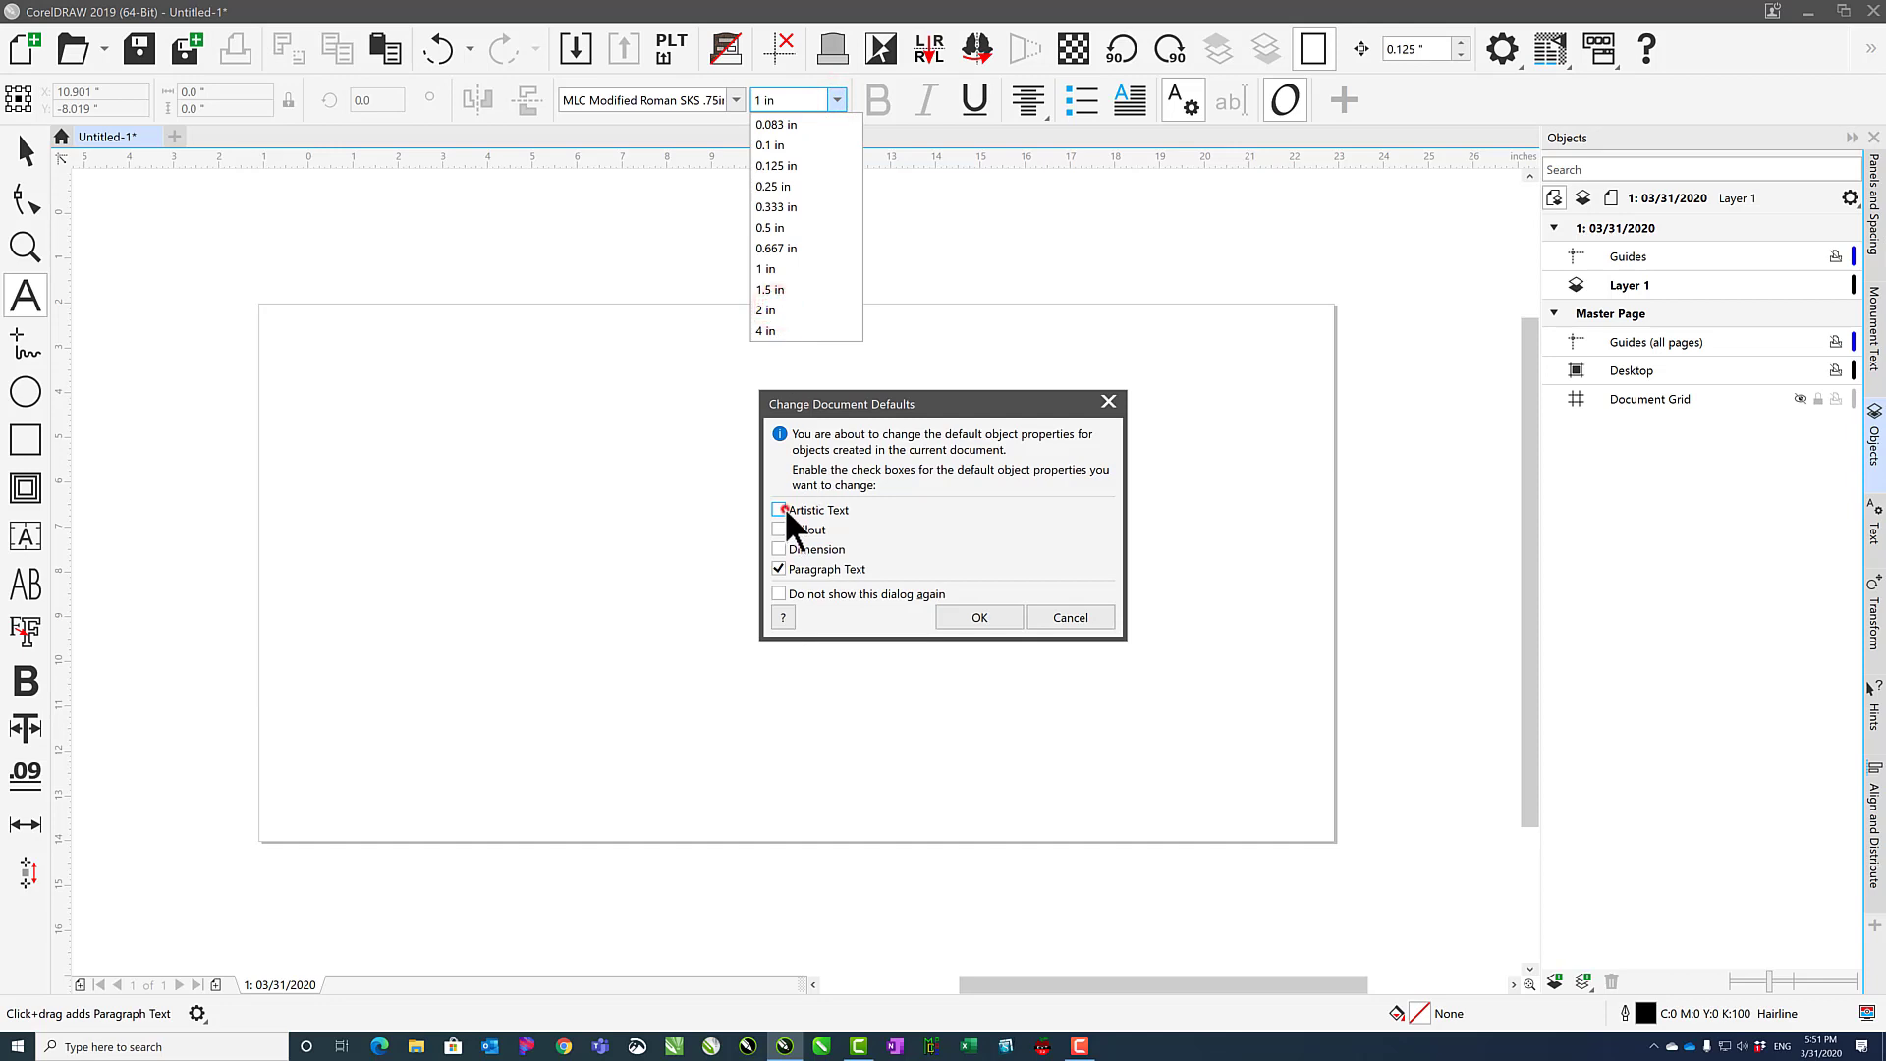
{"action": "left_click", "coordinate": [966, 610]}
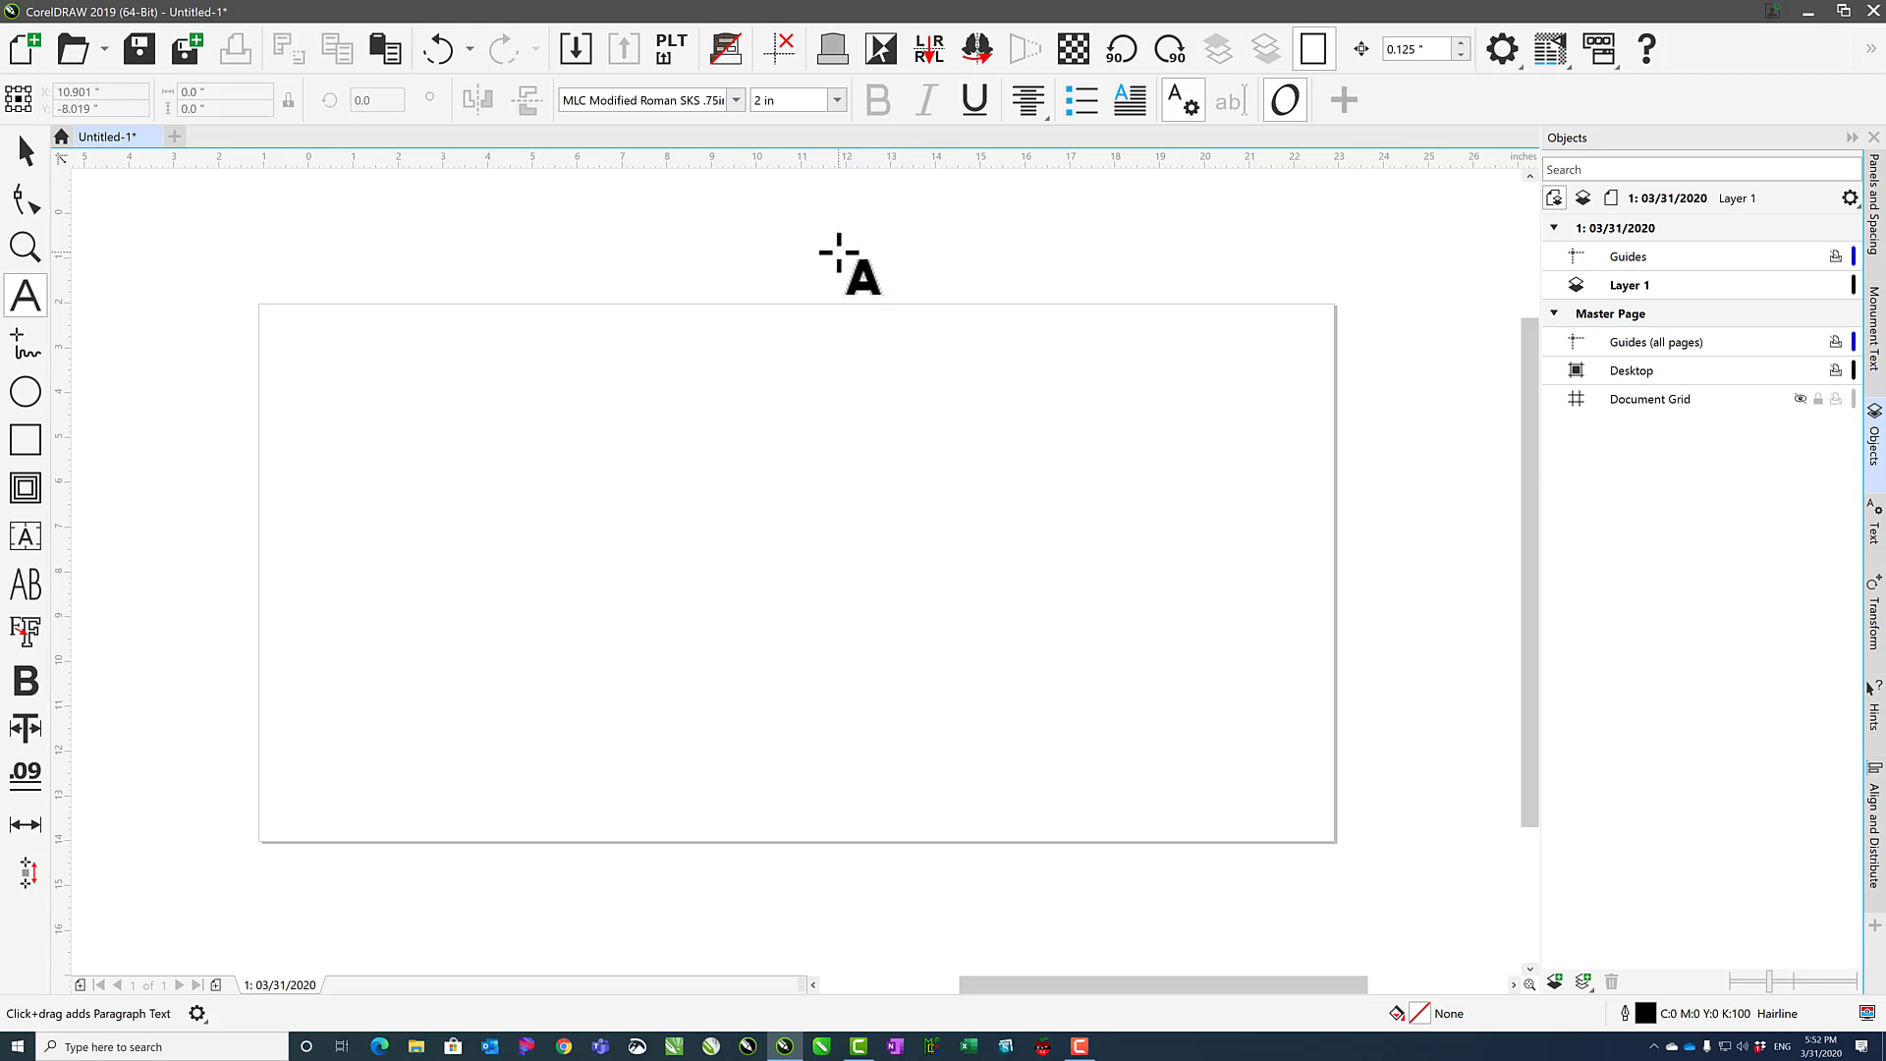
Set the default text size to 1 in for both artistic and paragraph text
{"action": "left_click", "coordinate": [831, 100]}
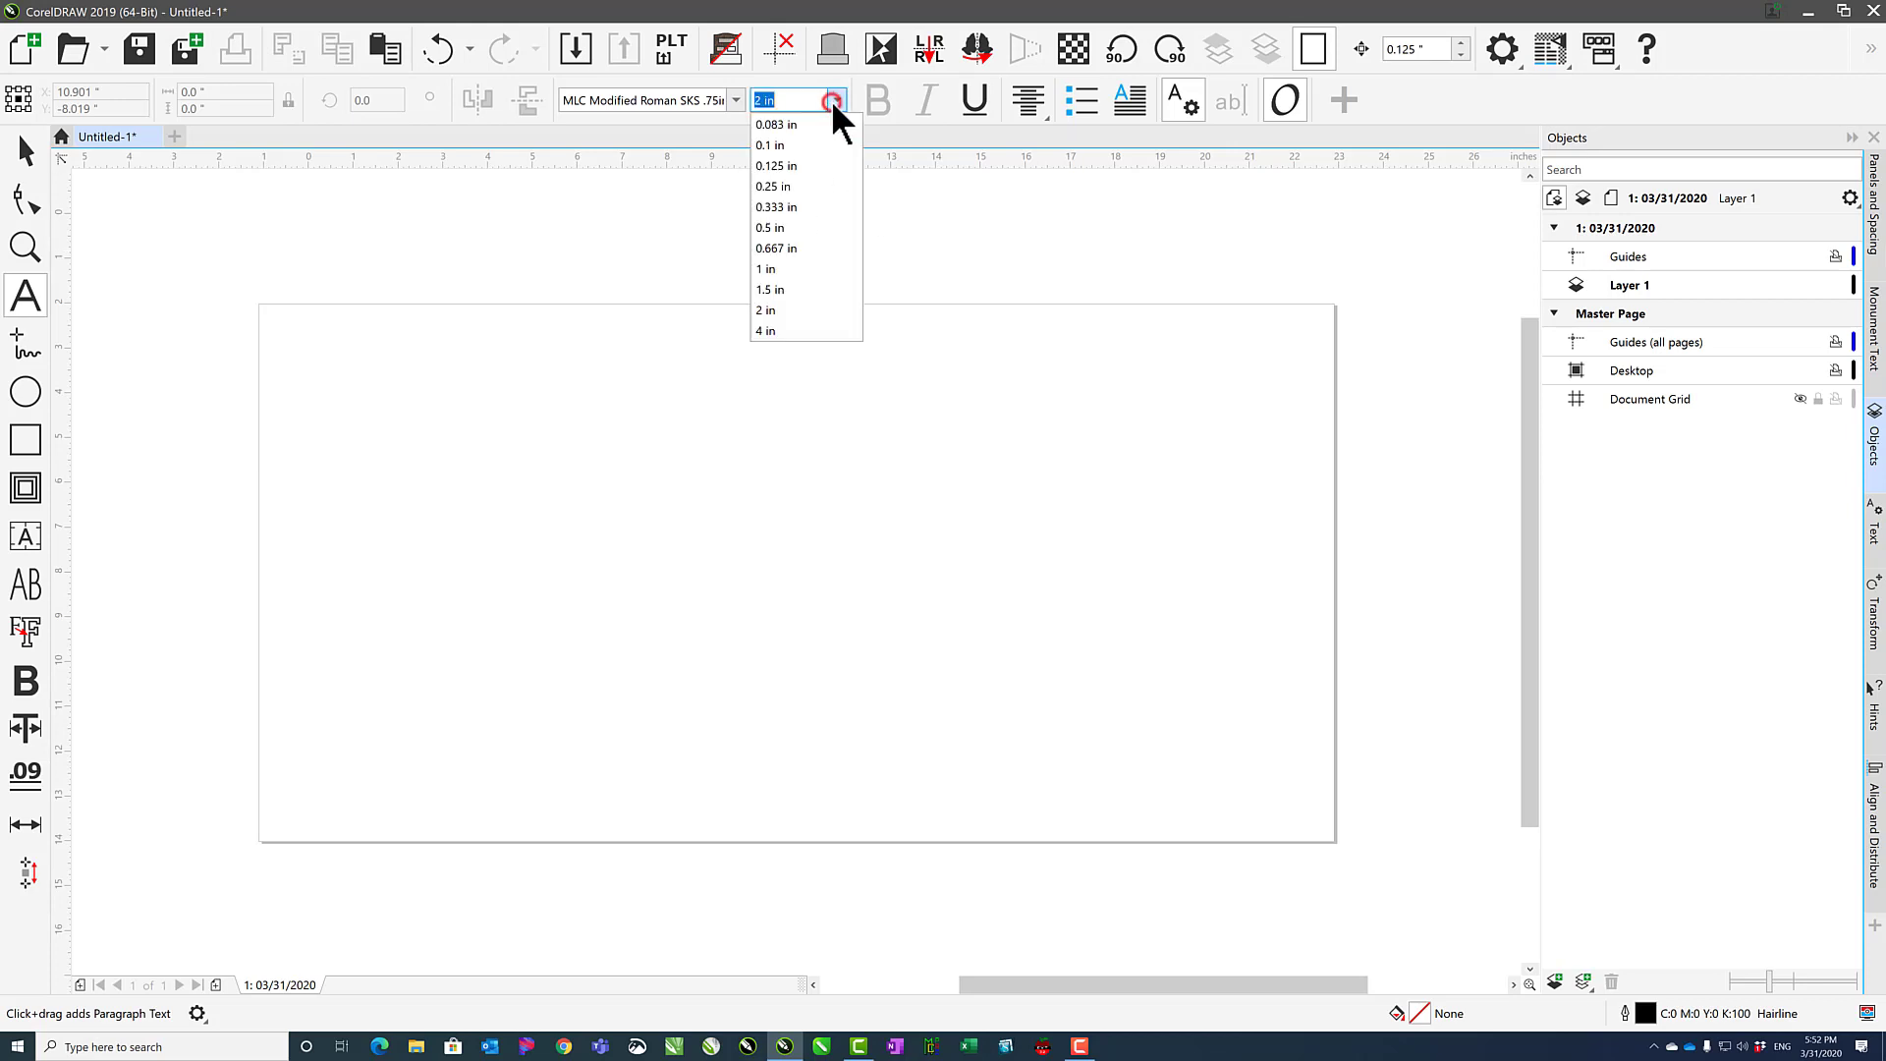
{"action": "left_click", "coordinate": [770, 269]}
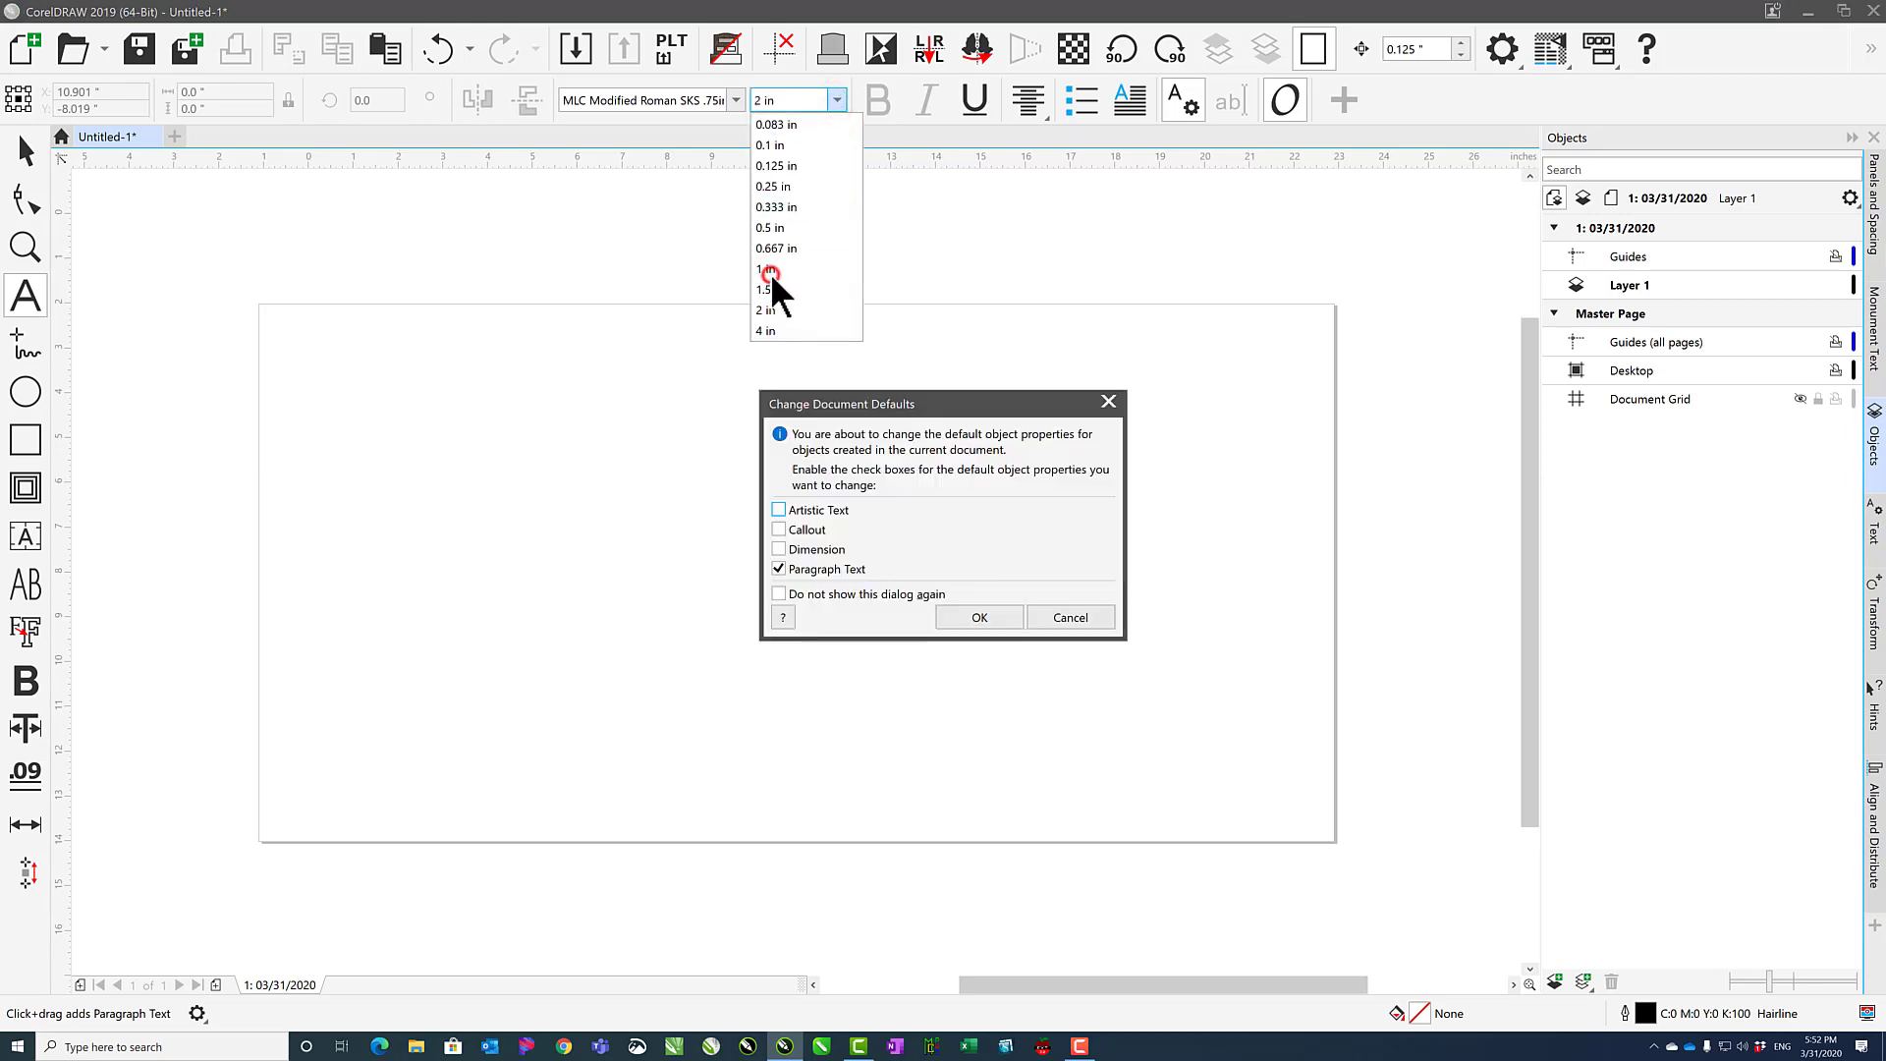
{"action": "left_click", "coordinate": [778, 508]}
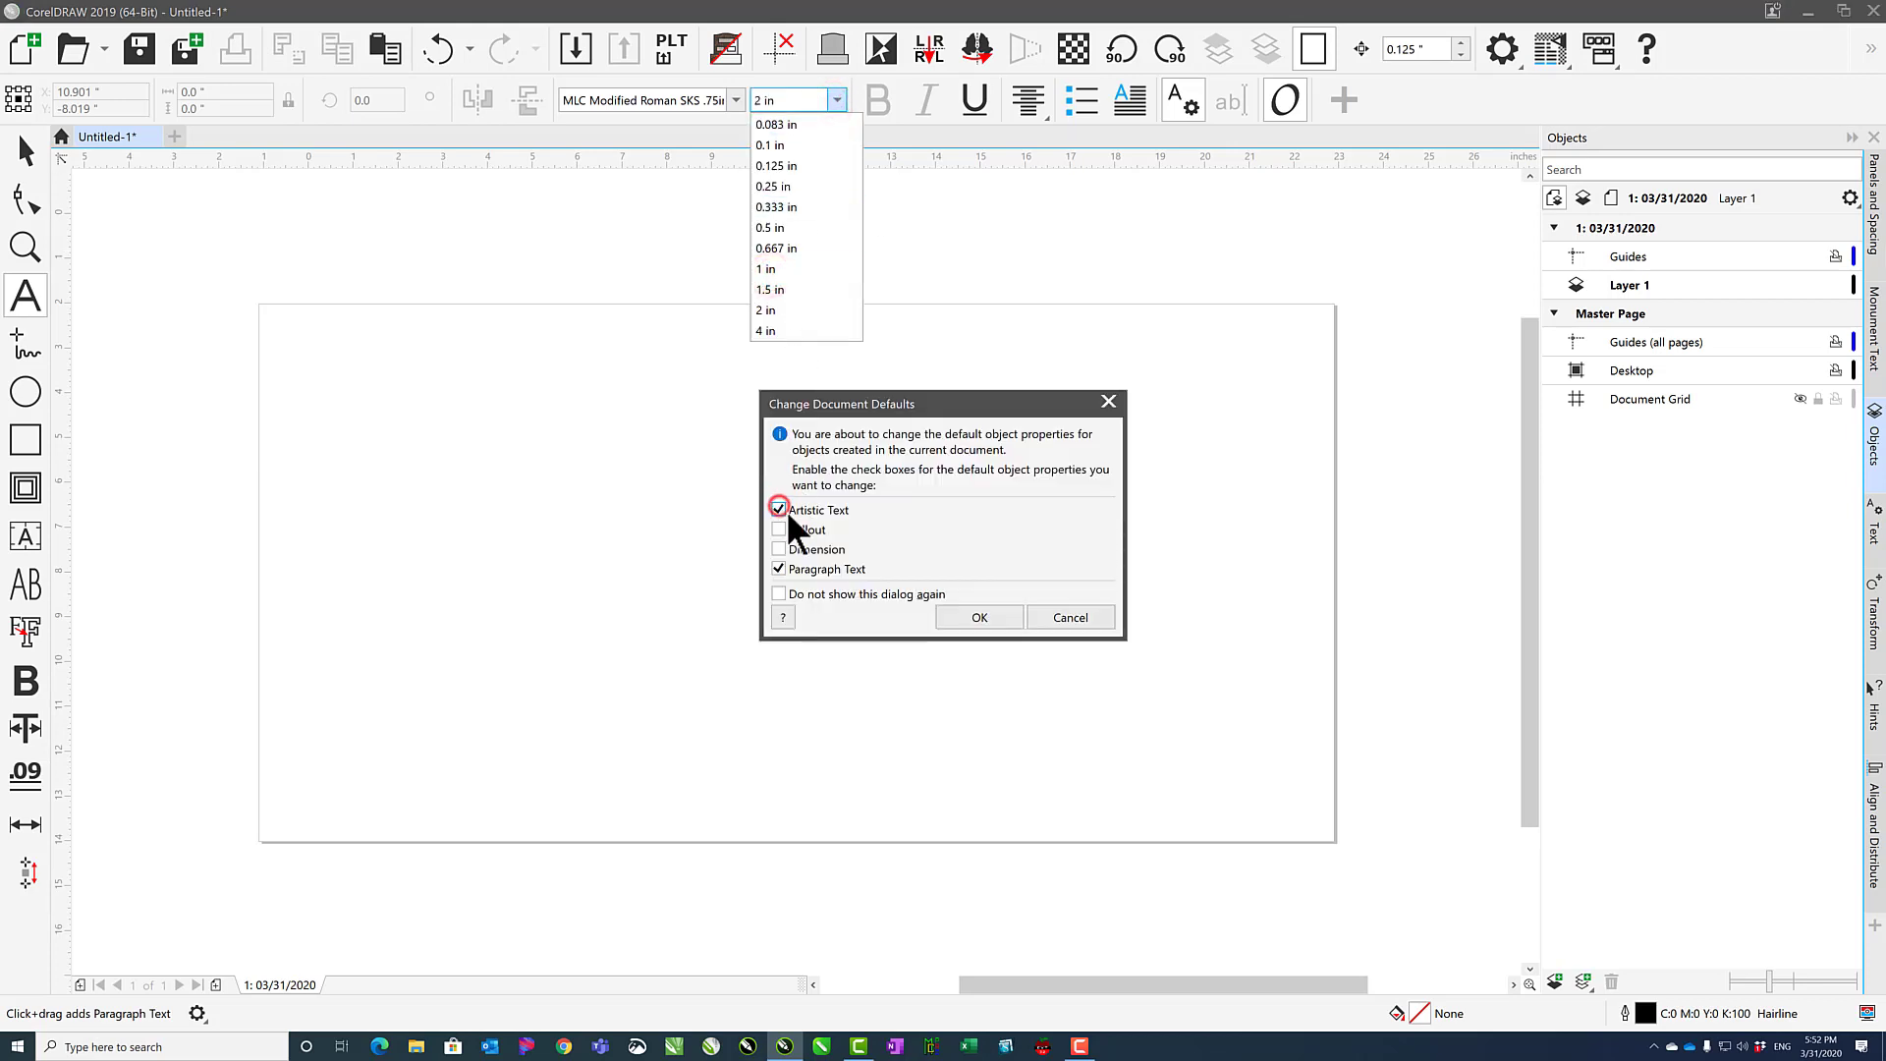
{"action": "left_click", "coordinate": [968, 617]}
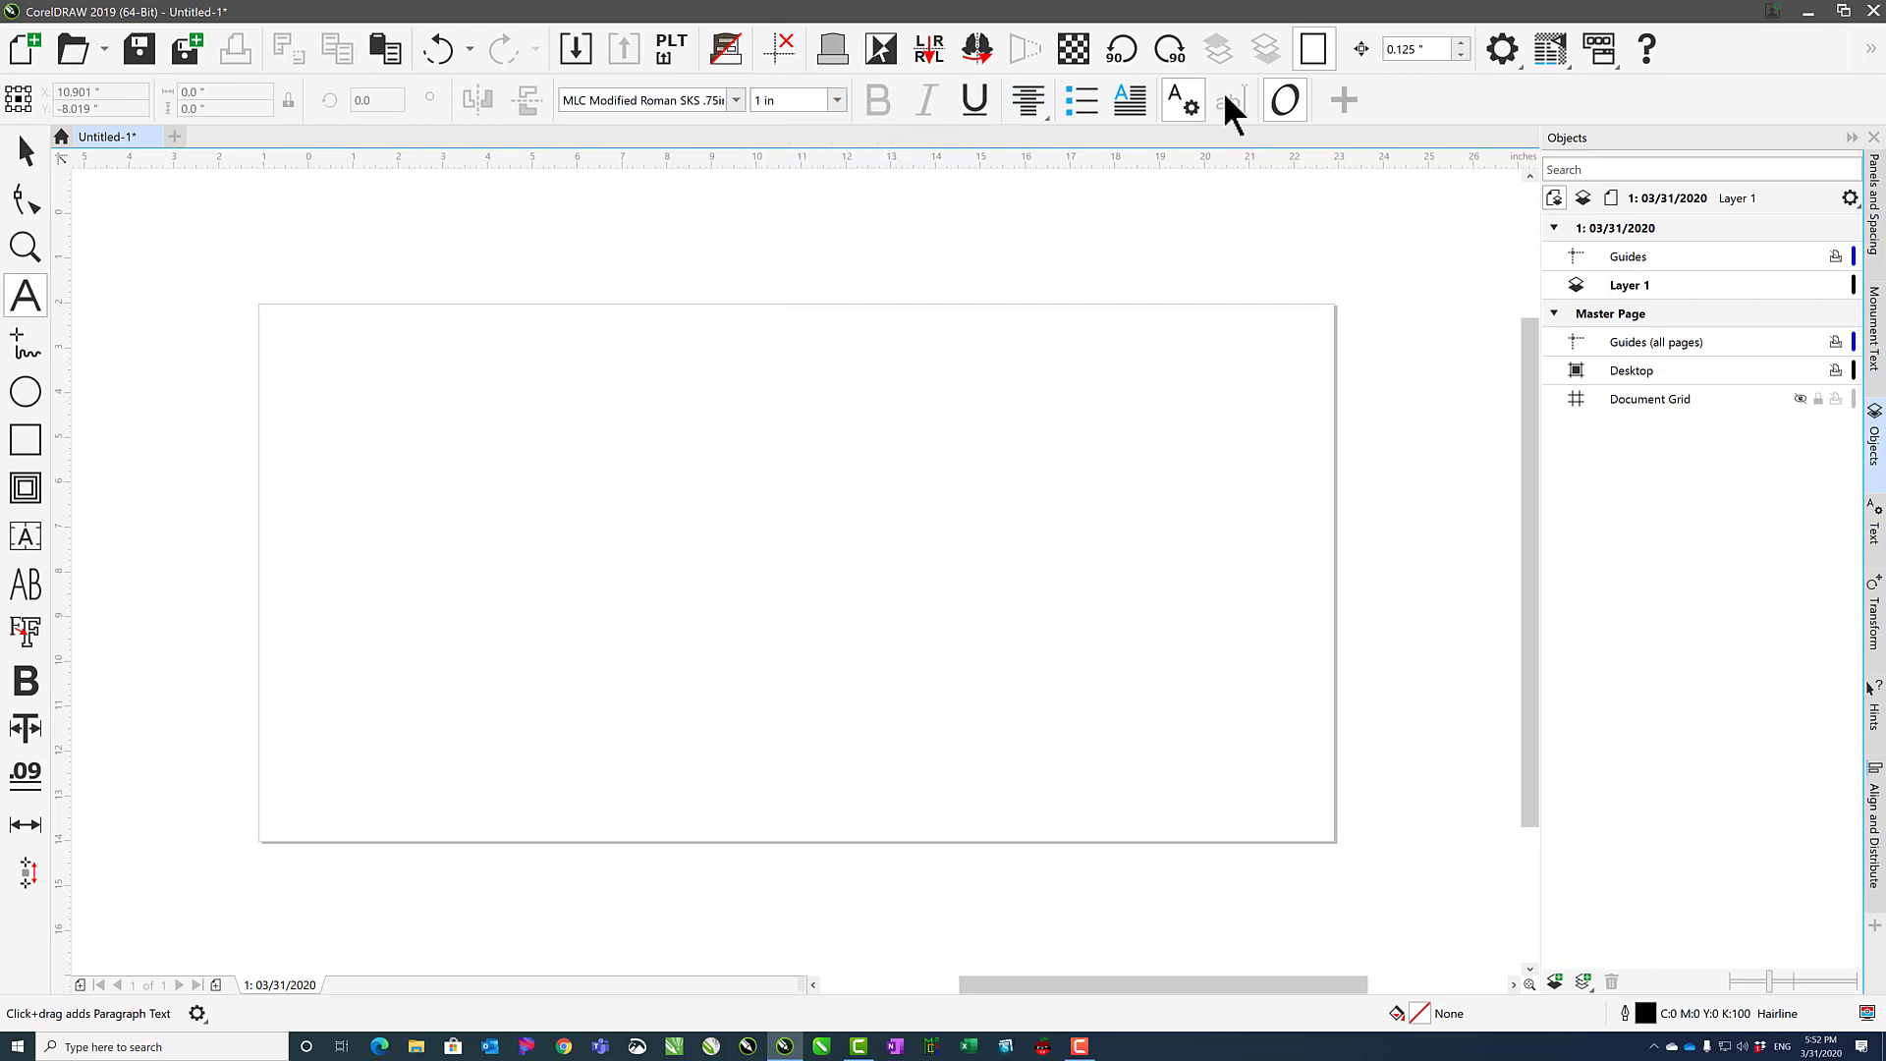
Save all document options and styles as the new document defaults, showing the menu bar only temporarily for this
{"action": "right_click", "coordinate": [1406, 104]}
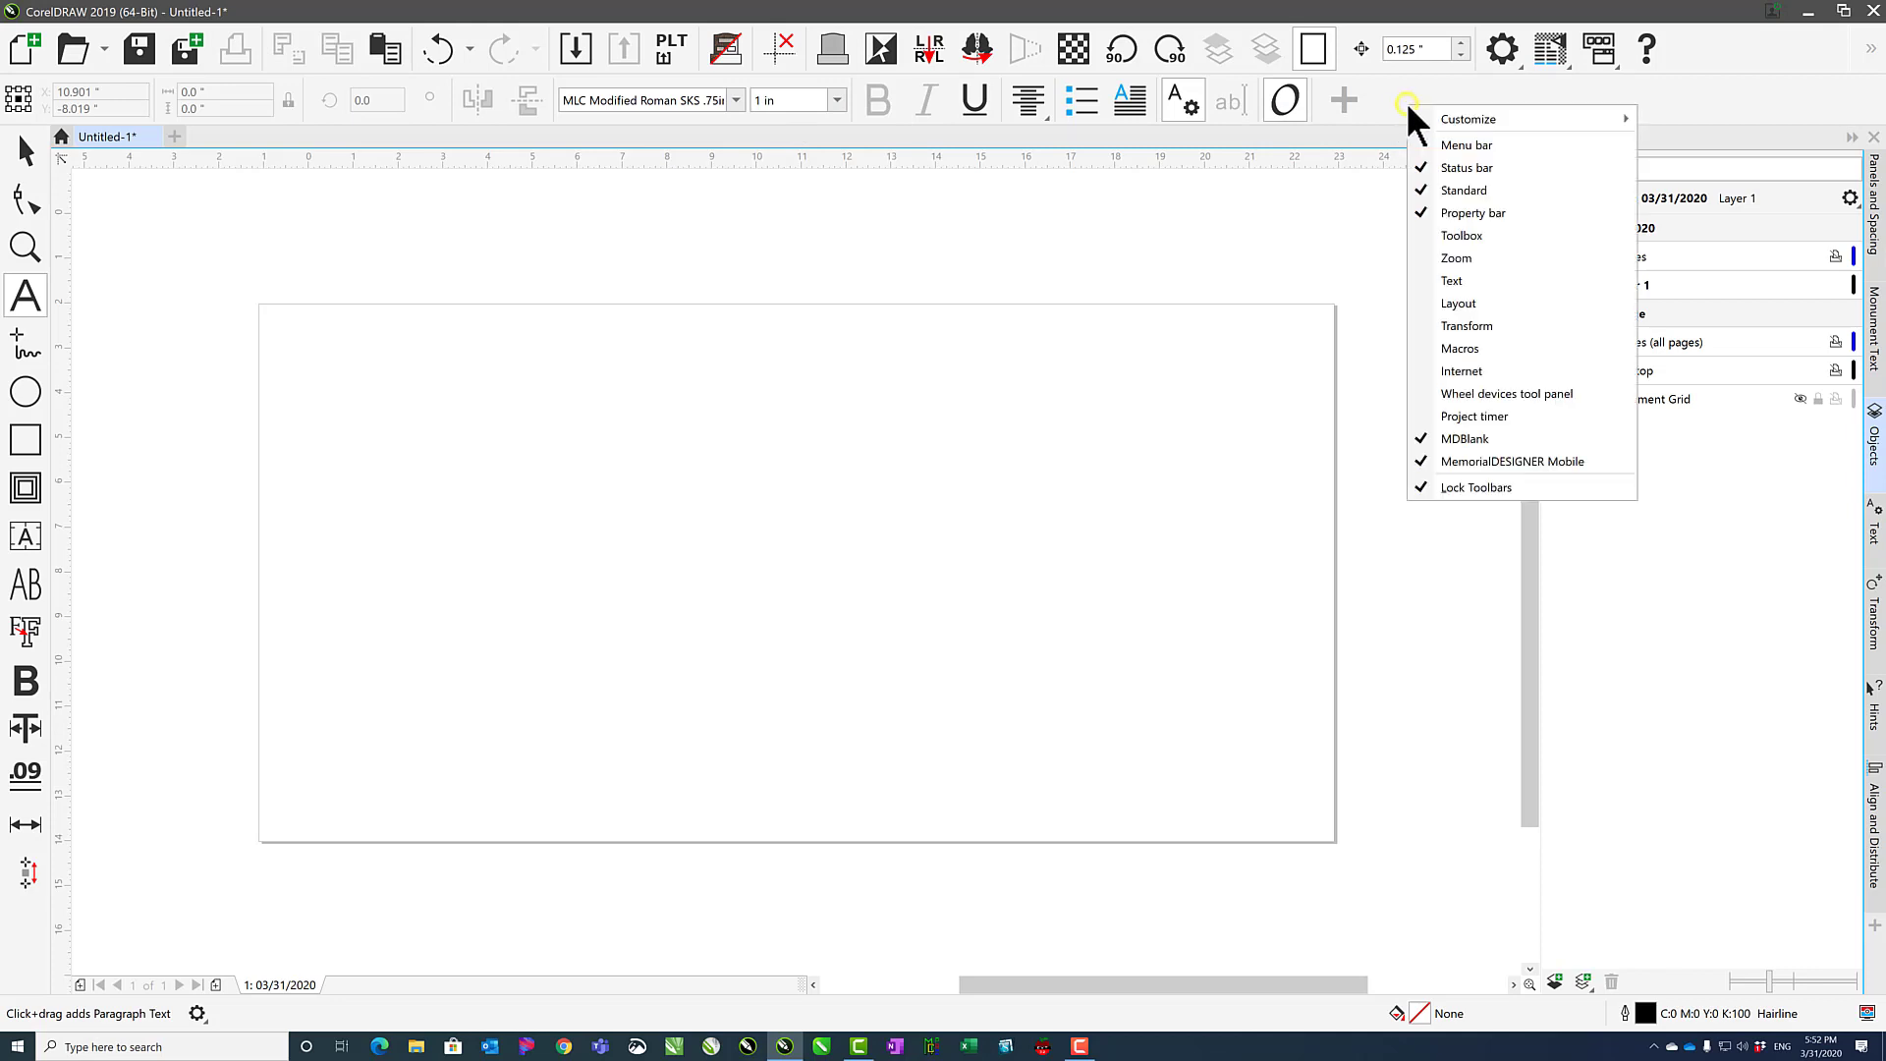
{"action": "left_click", "coordinate": [1442, 145]}
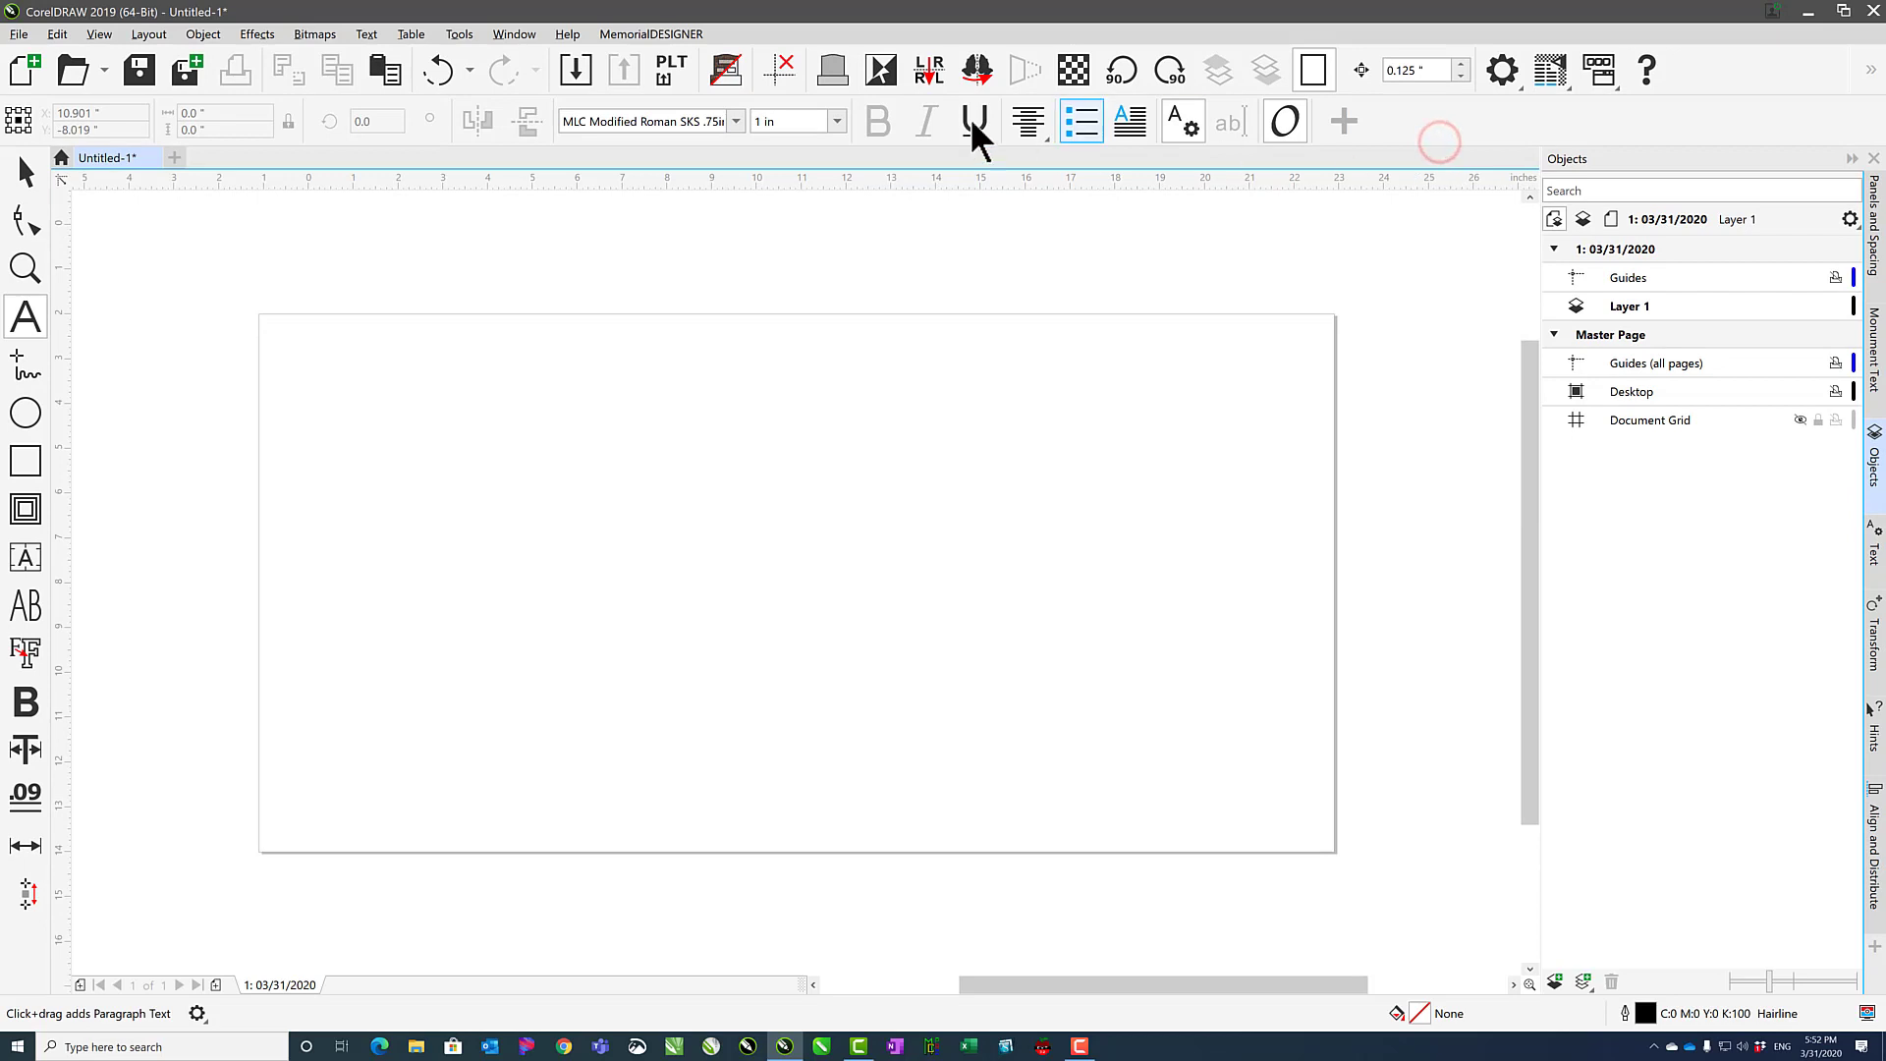
{"action": "left_click", "coordinate": [454, 33]}
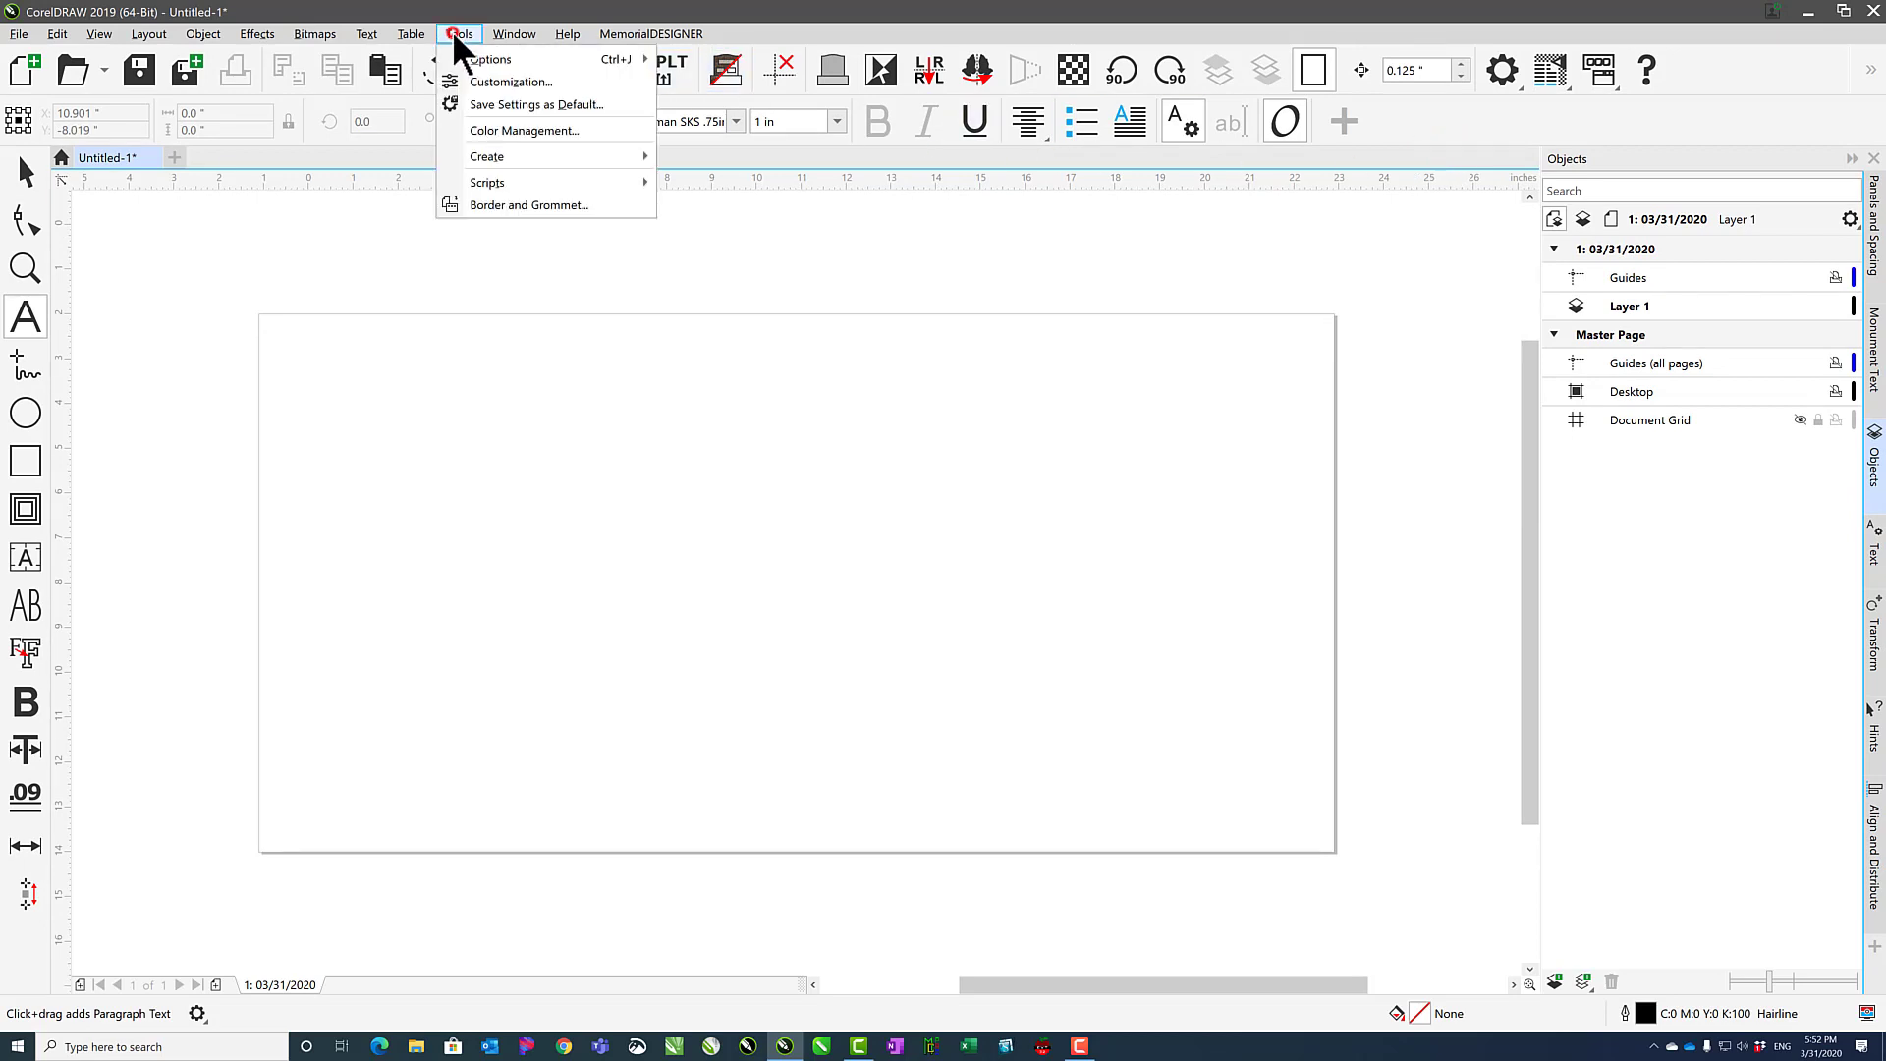
{"action": "left_click", "coordinate": [493, 103]}
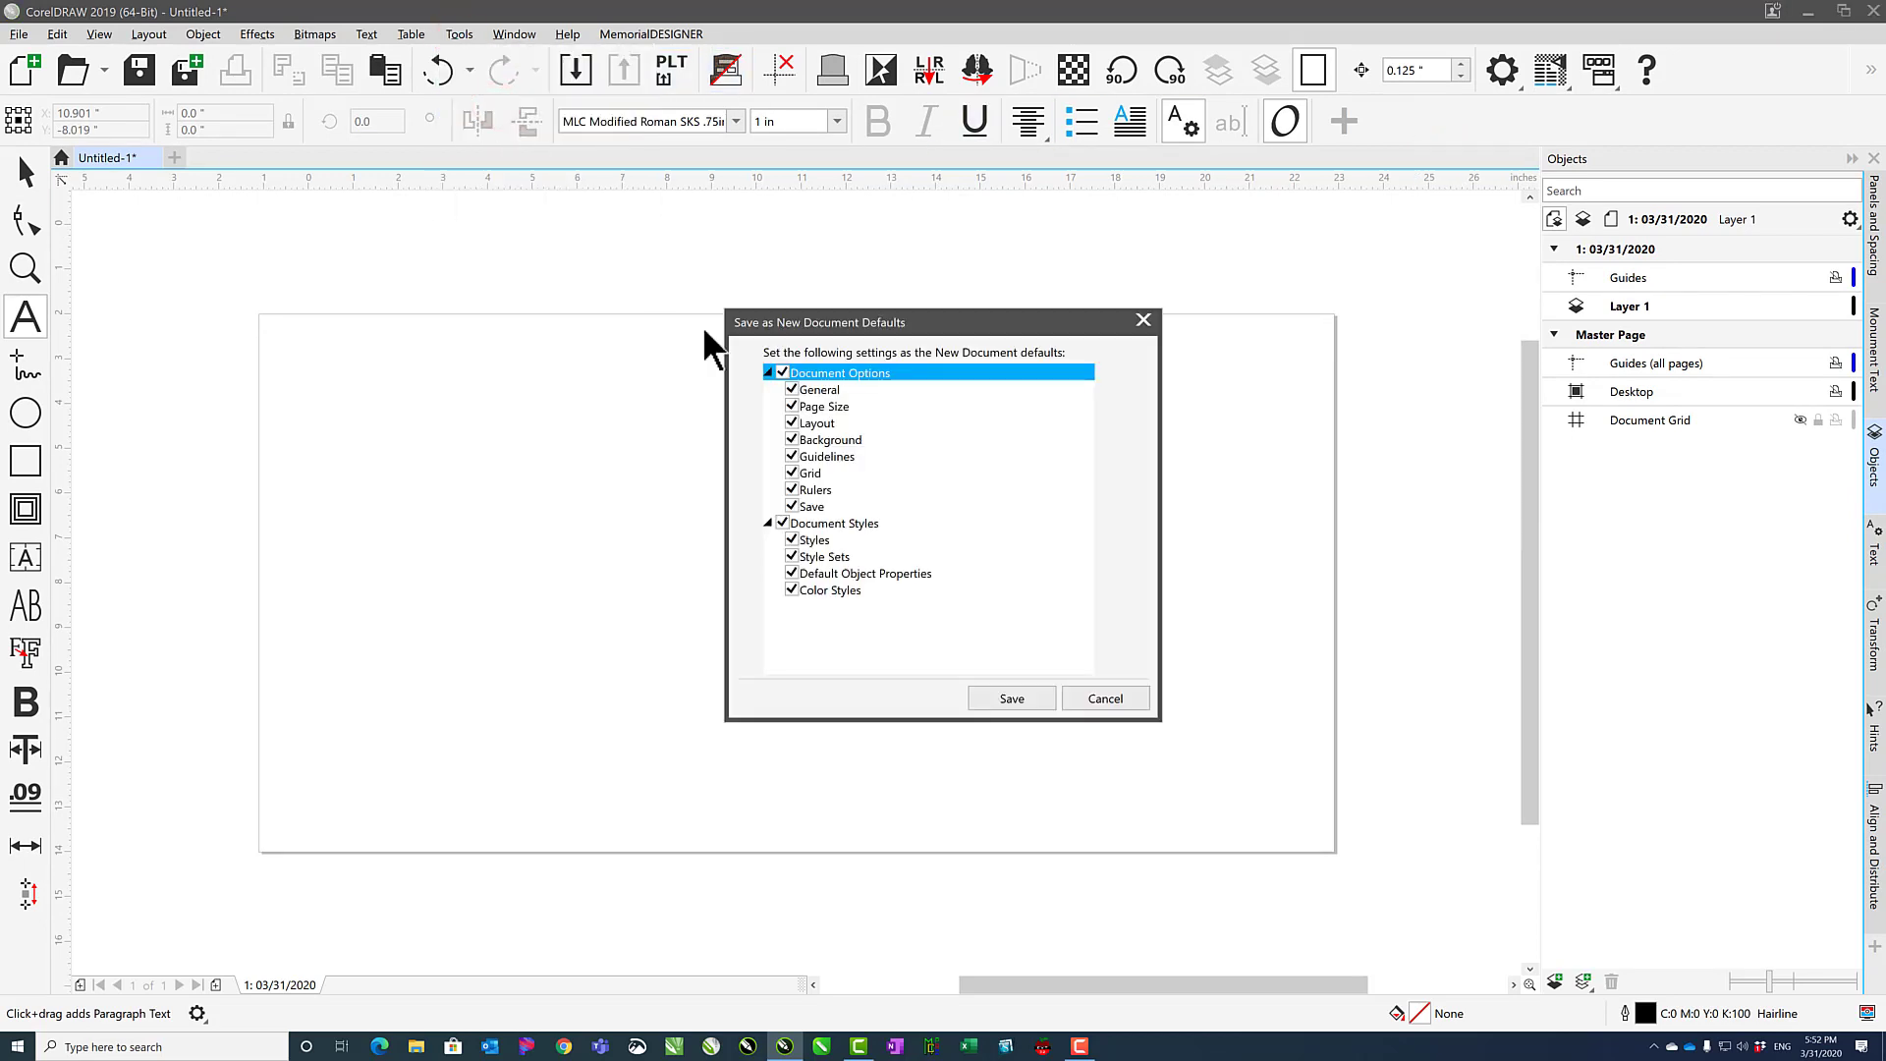
{"action": "left_click", "coordinate": [1014, 698]}
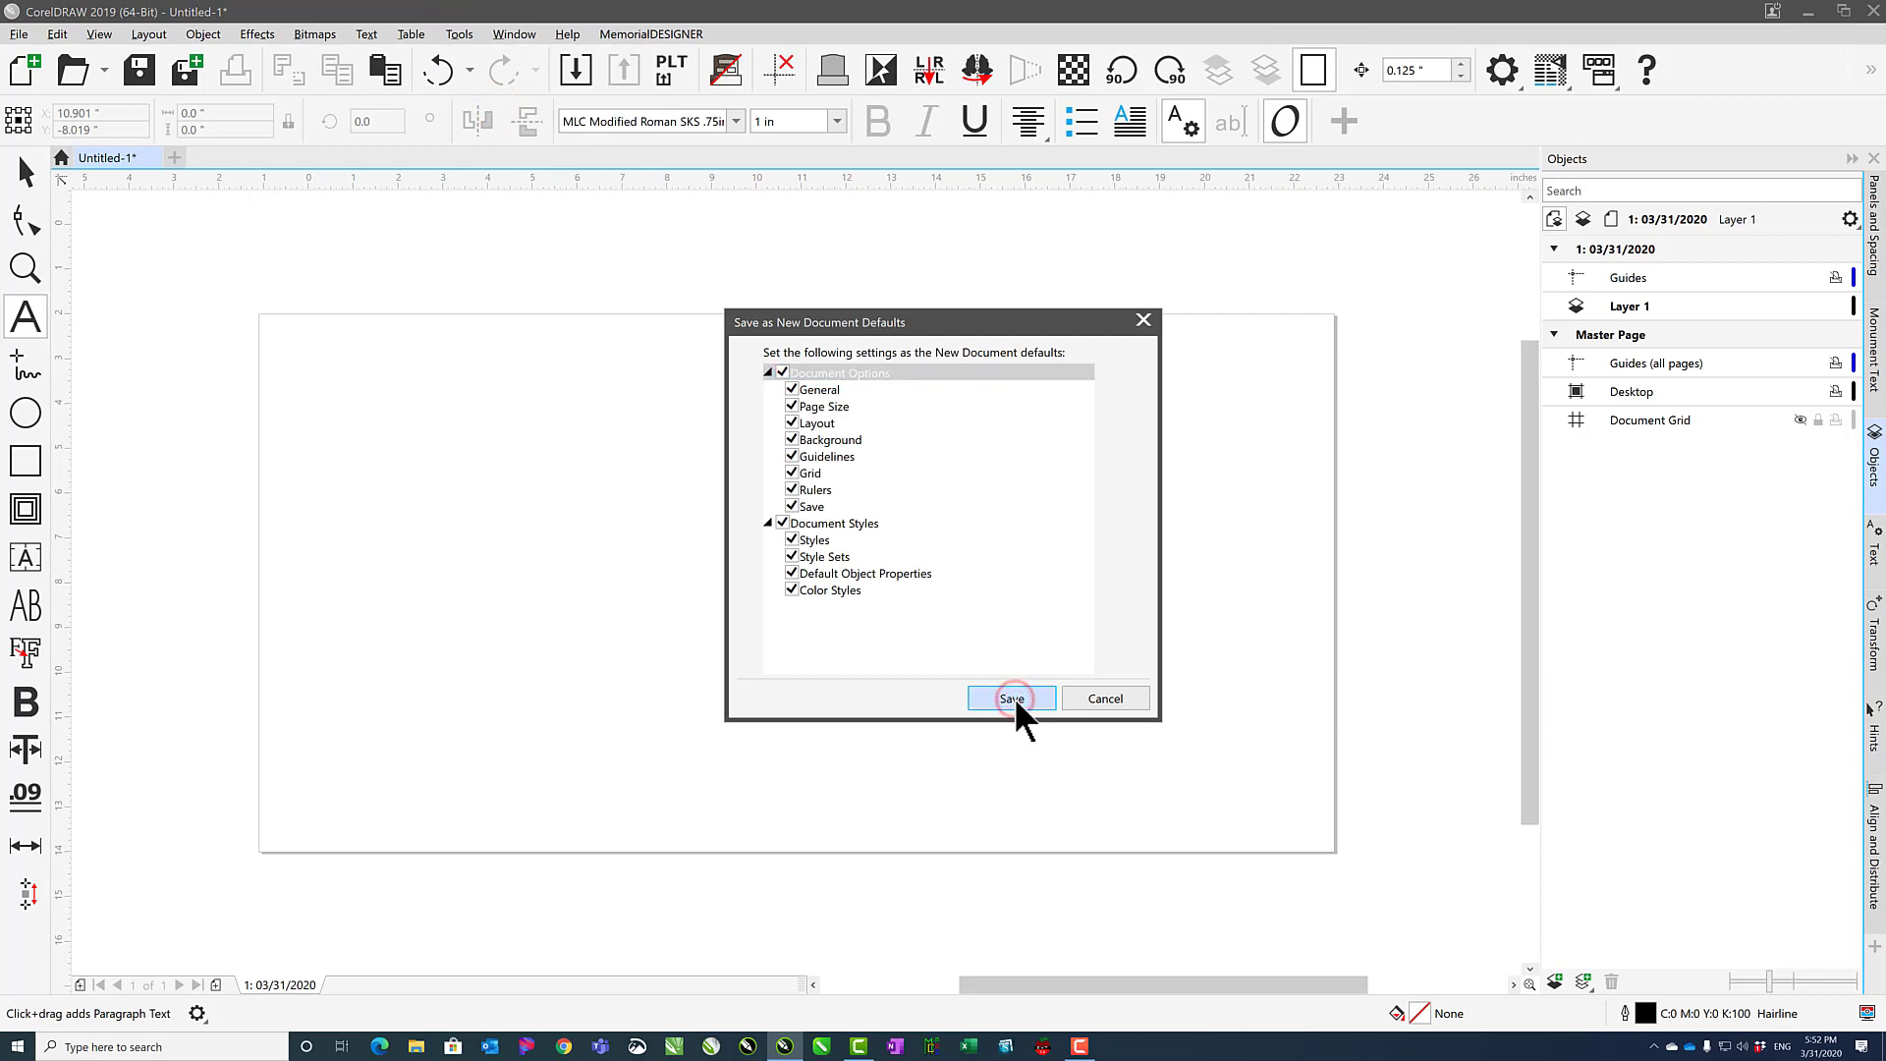
{"action": "right_click", "coordinate": [1421, 126]}
{"action": "left_click", "coordinate": [1458, 161]}
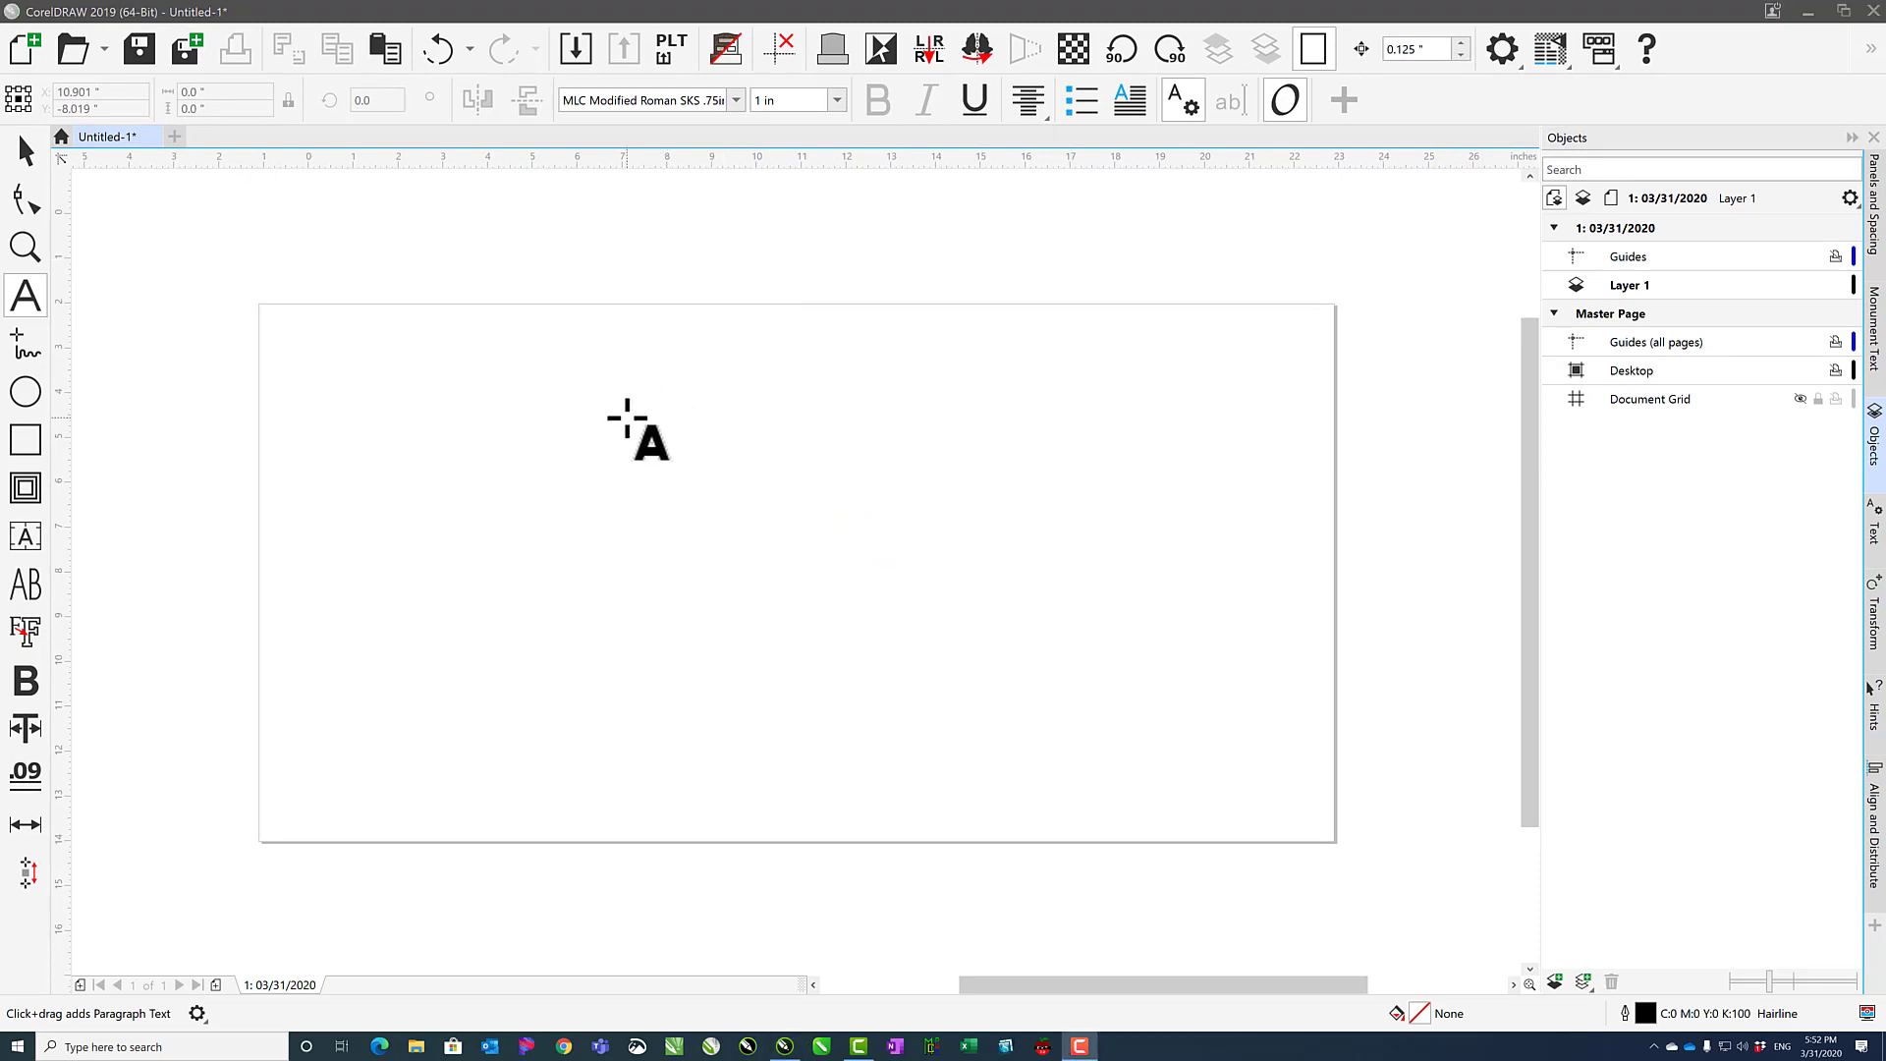
Add the artistic text "DEC. 30, 2030" near the page's left edge at about mid-height
{"action": "left_click", "coordinate": [395, 577]}
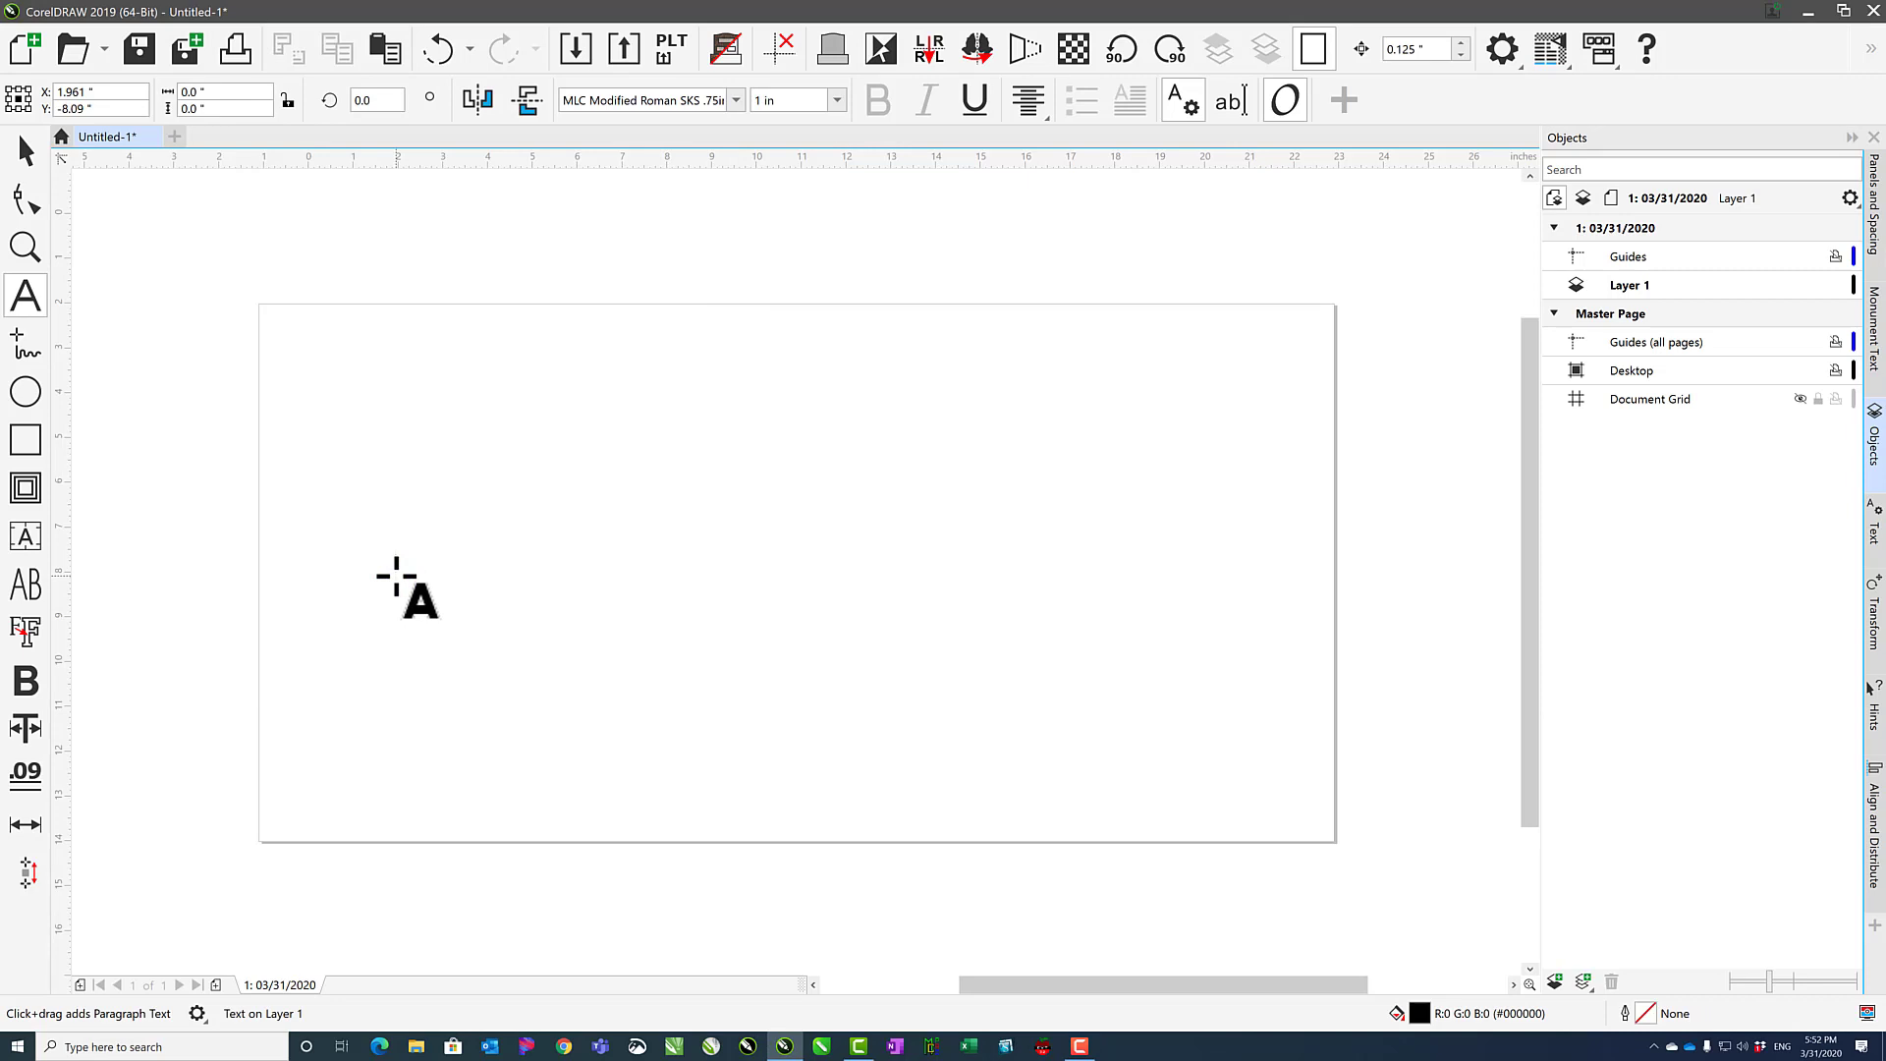
{"action": "type", "text": "DEC. "}
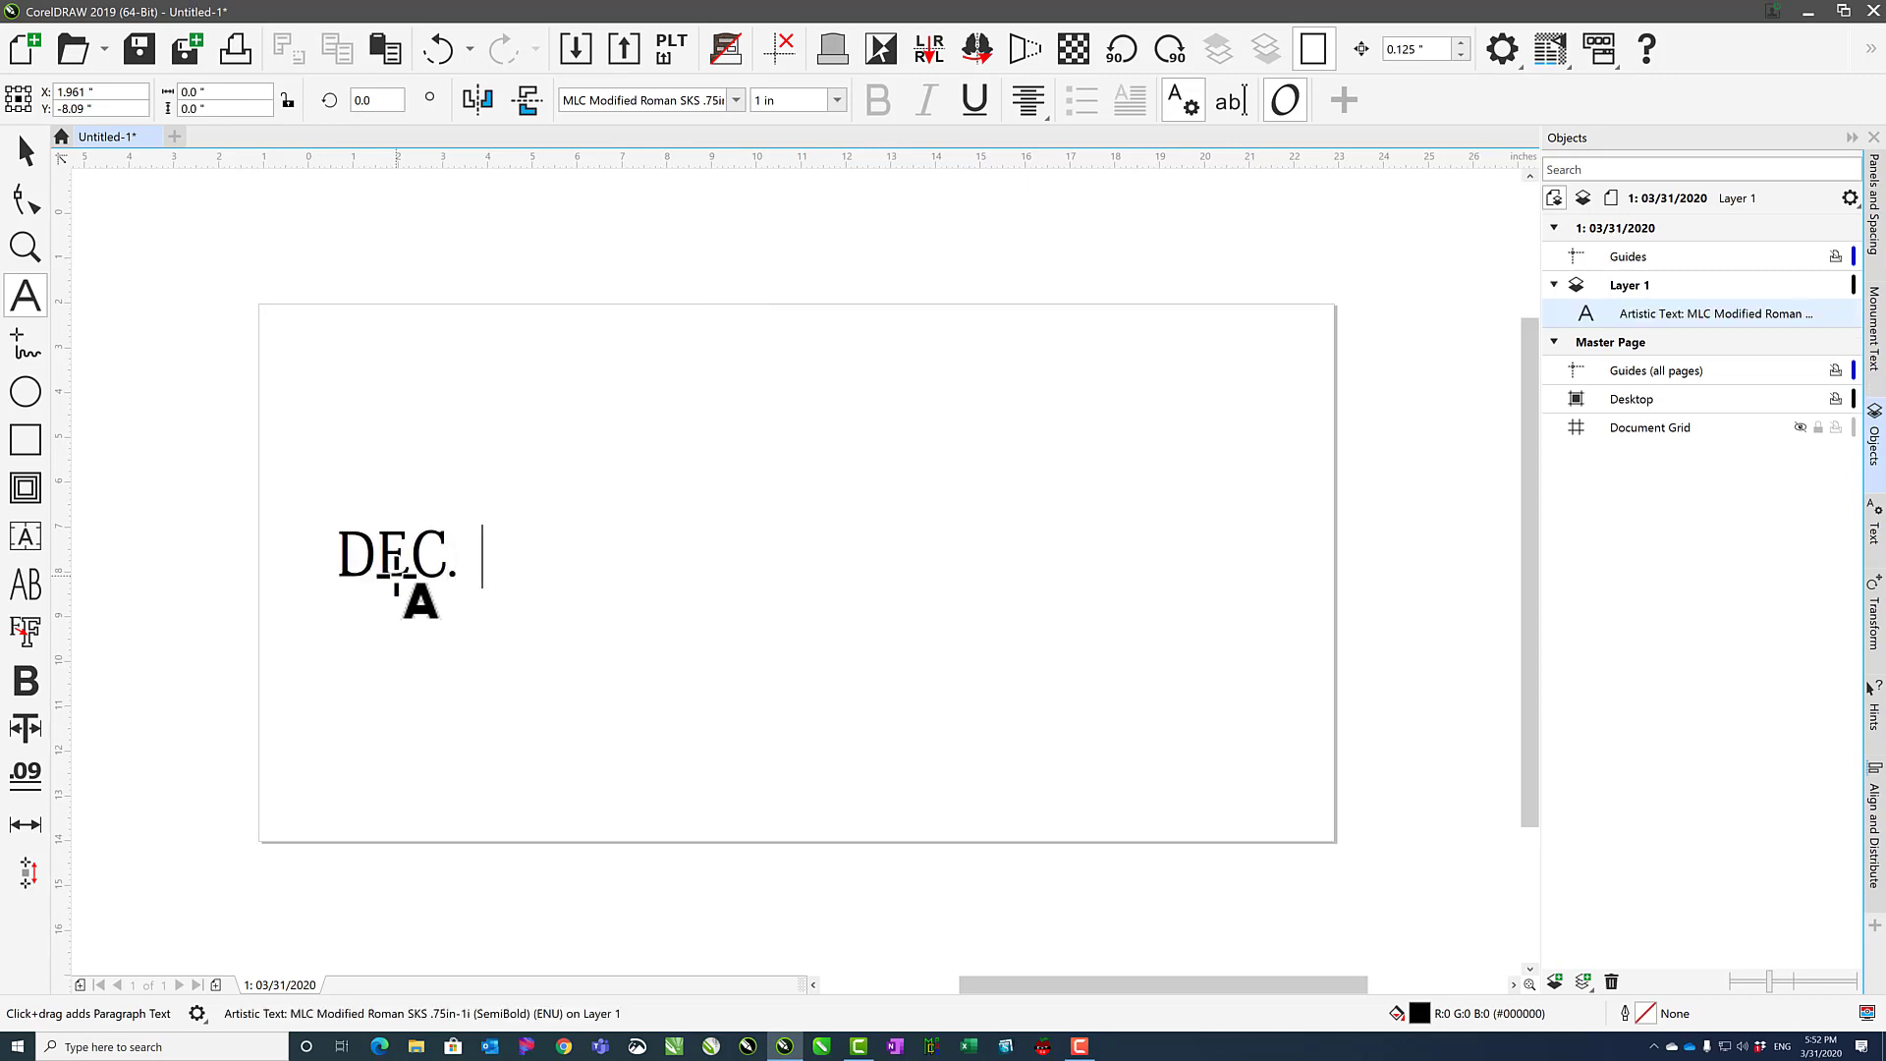
{"action": "type", "text": "30, 2030"}
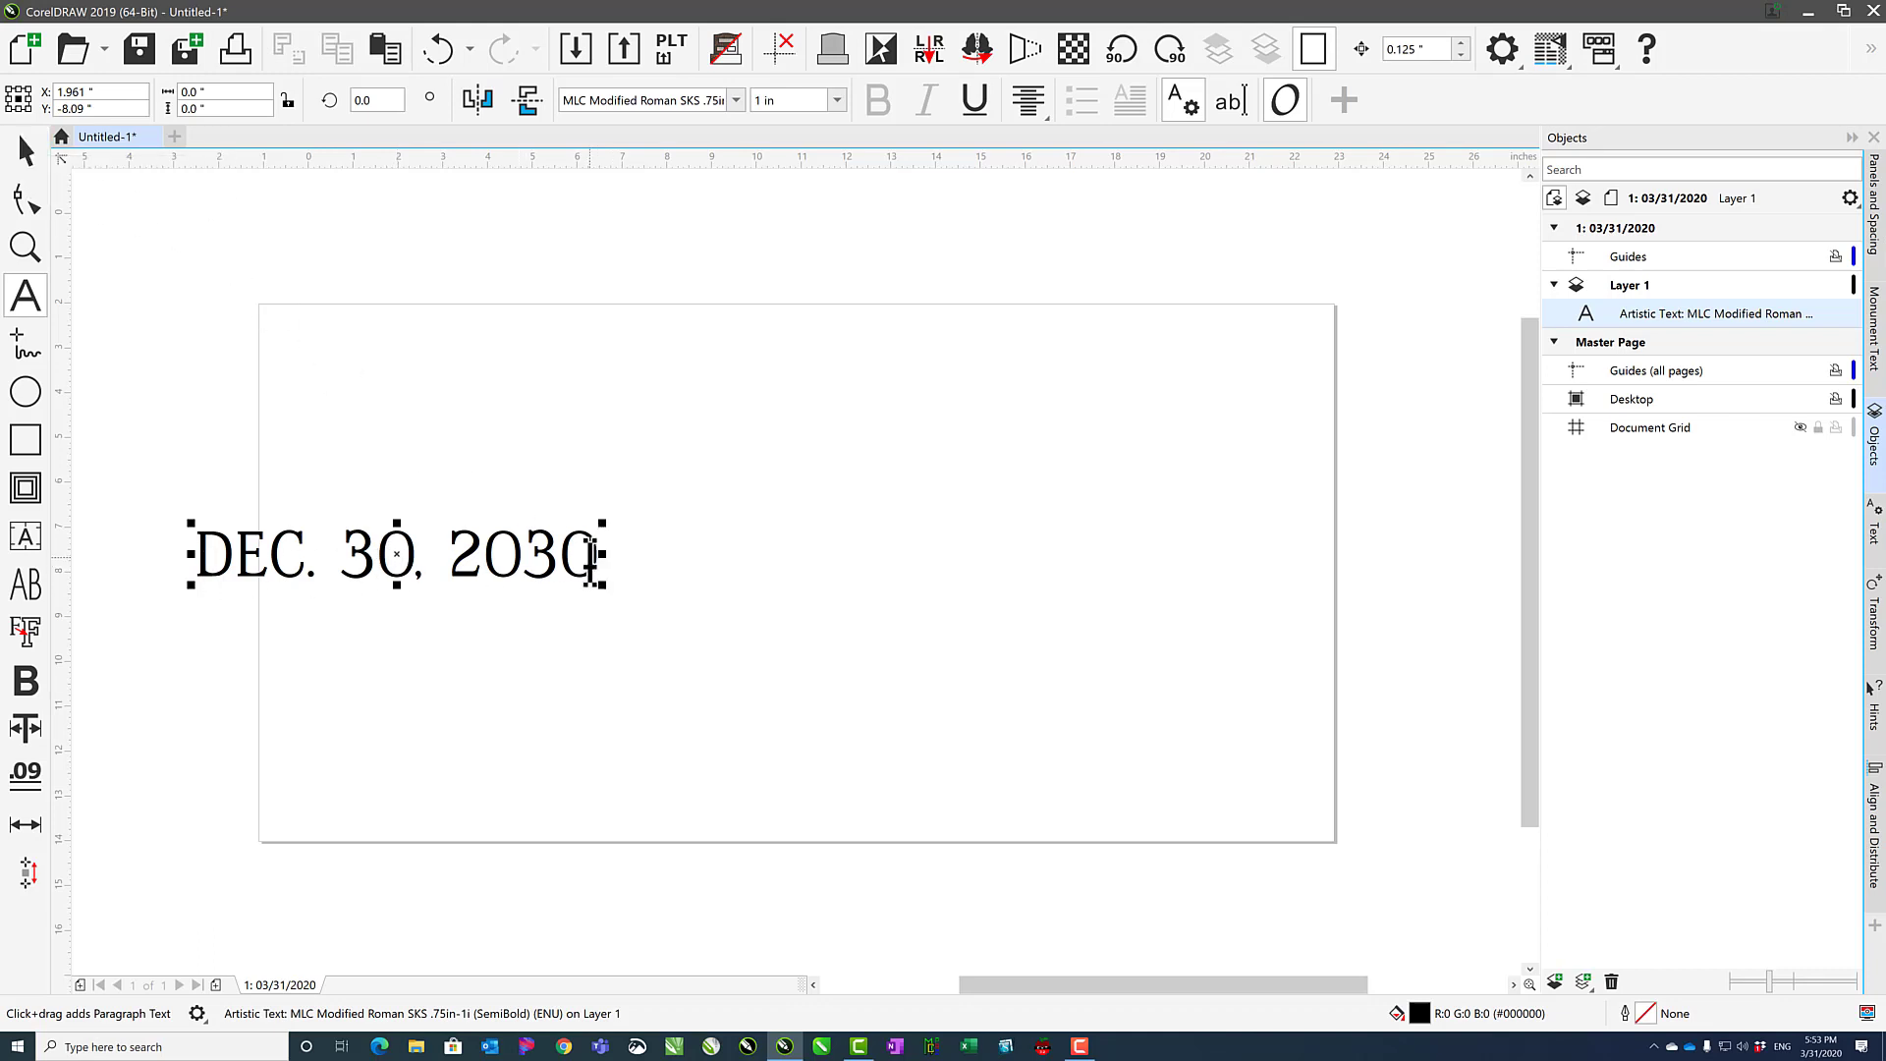
Continue the same text line with "OCT. 30, 1920" in the MDOptimus font
{"action": "left_click", "coordinate": [735, 99]}
{"action": "left_click", "coordinate": [683, 187]}
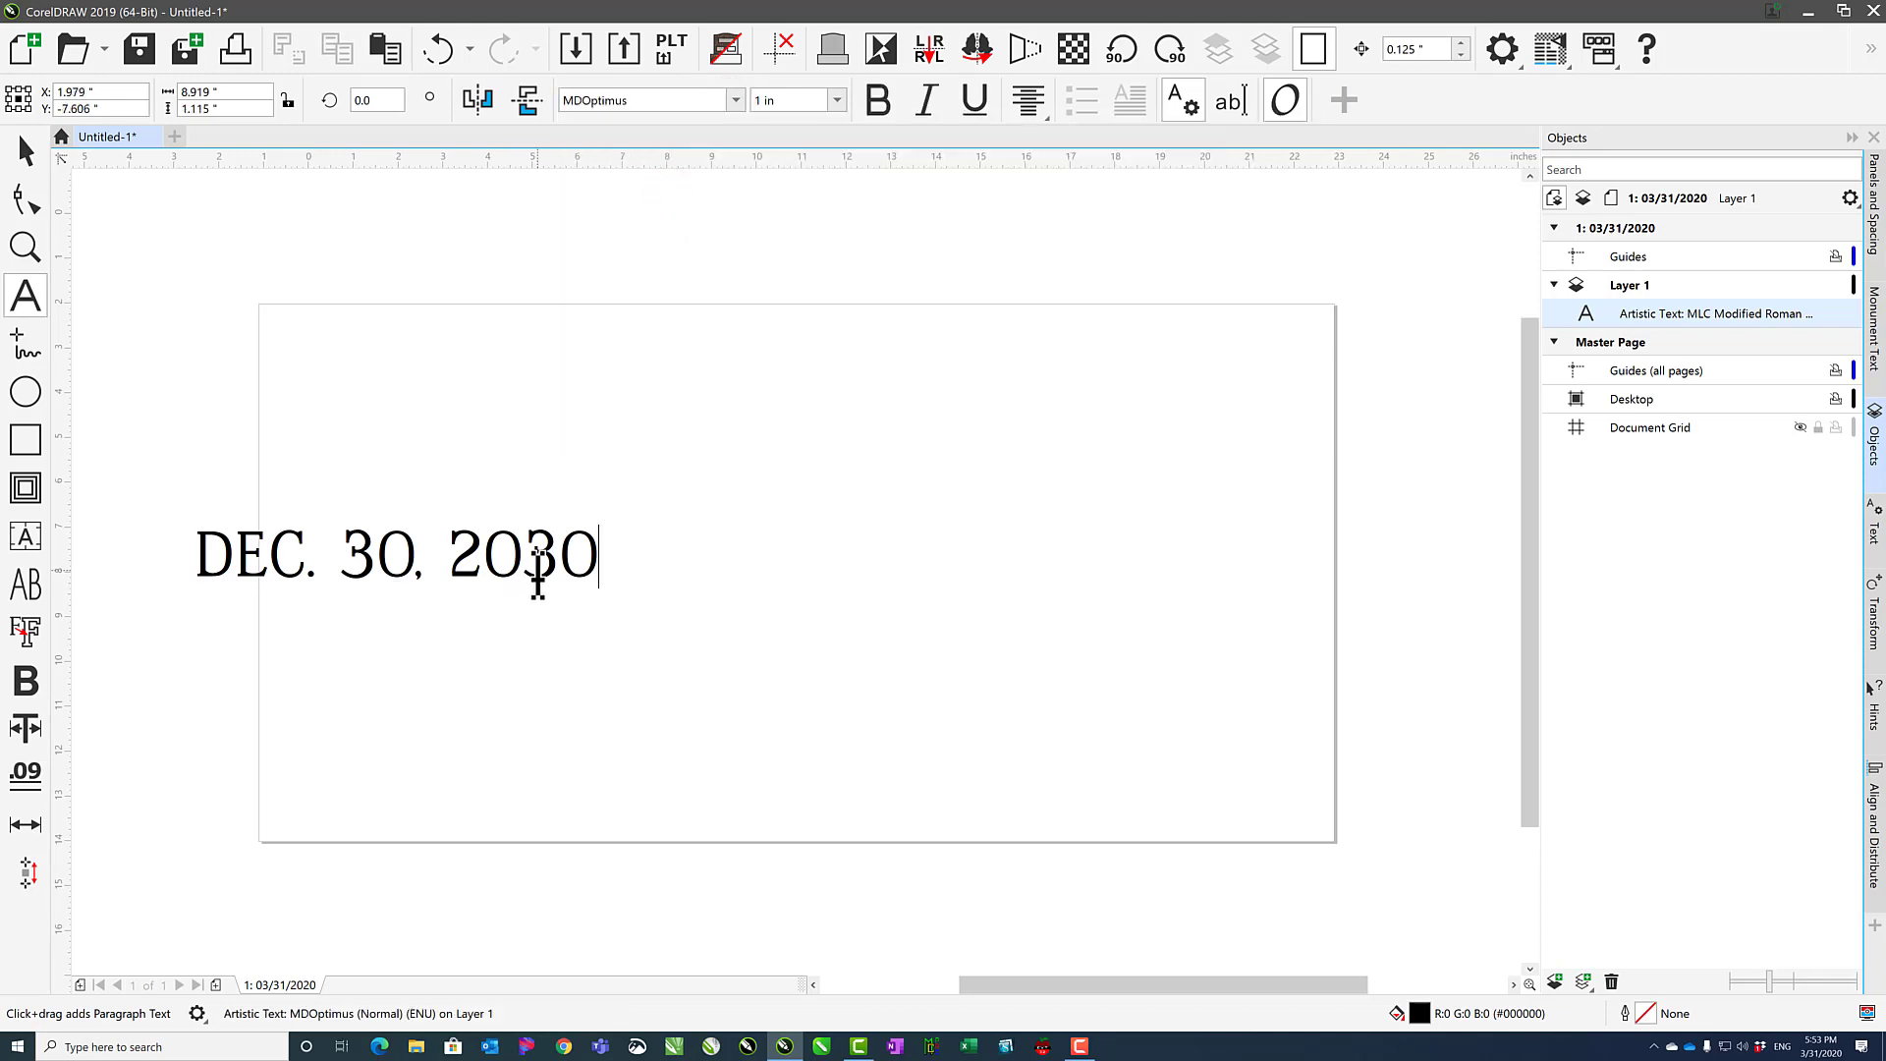
{"action": "type", "text": "OC"}
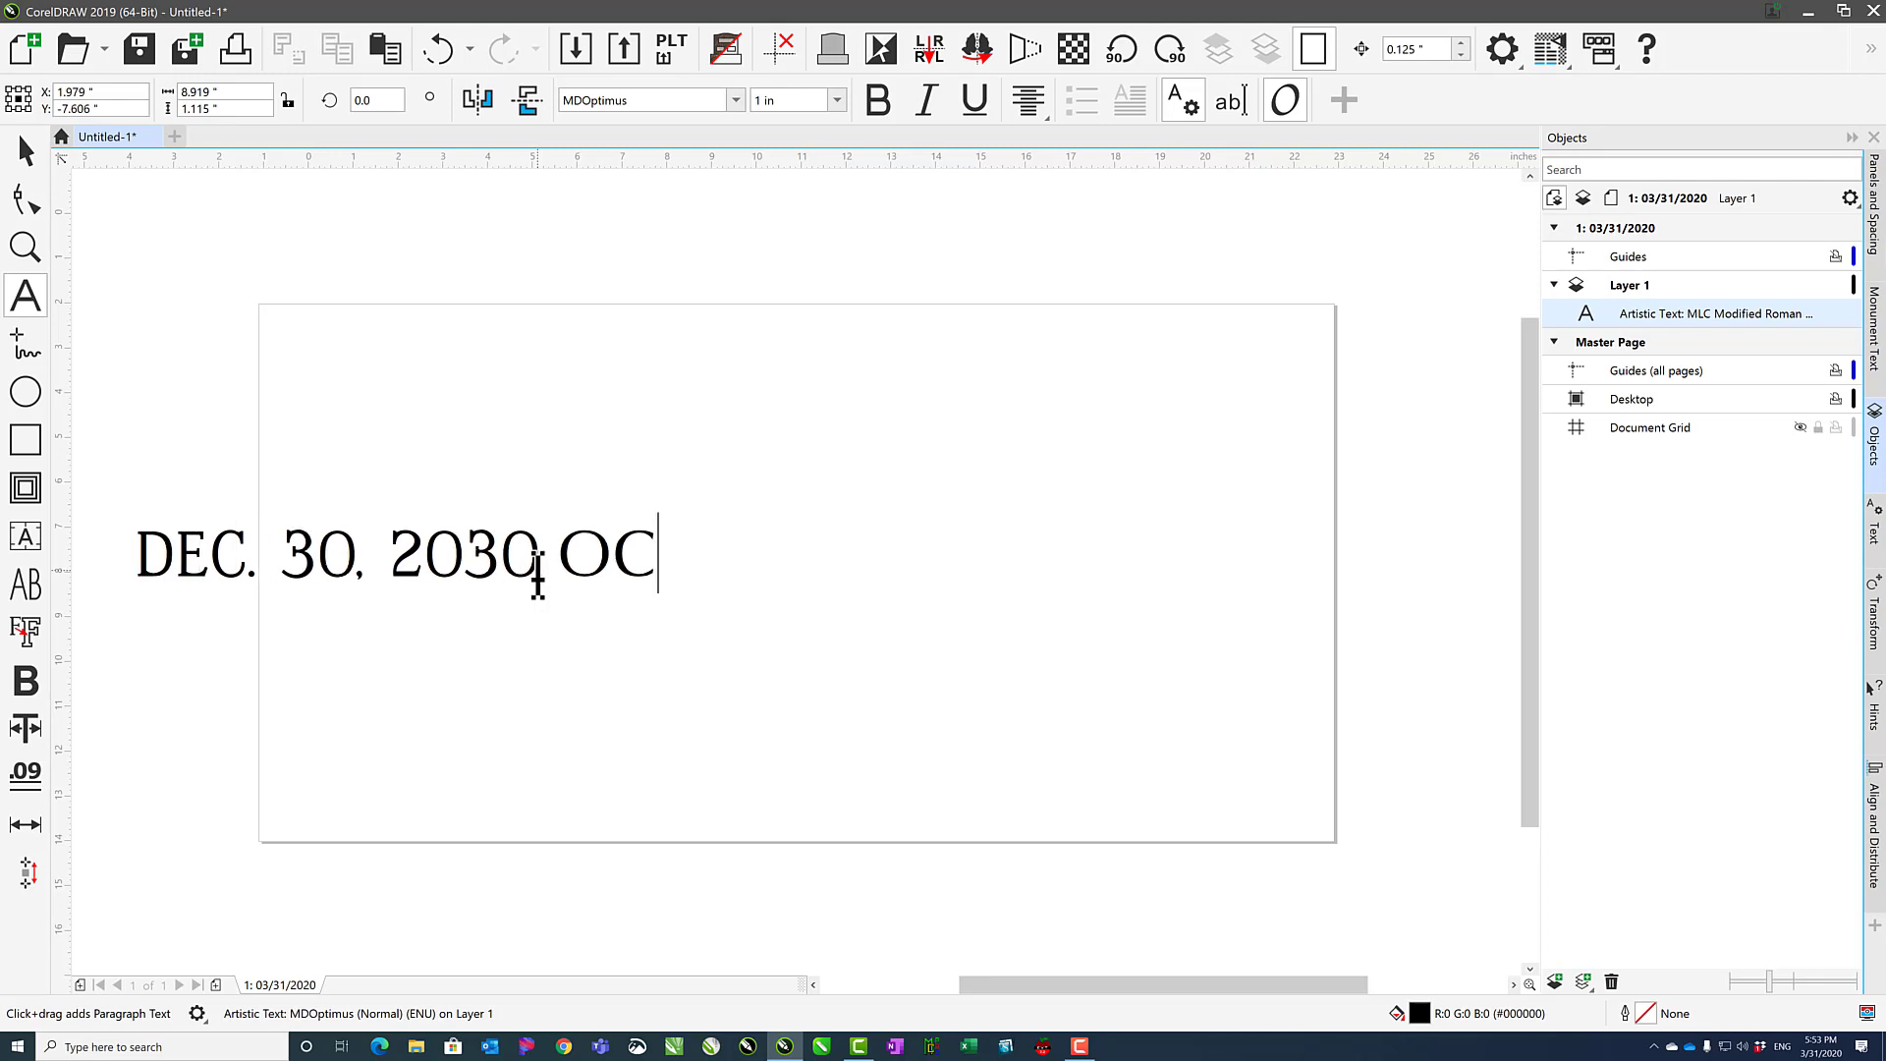
{"action": "type", "text": "T. 3"}
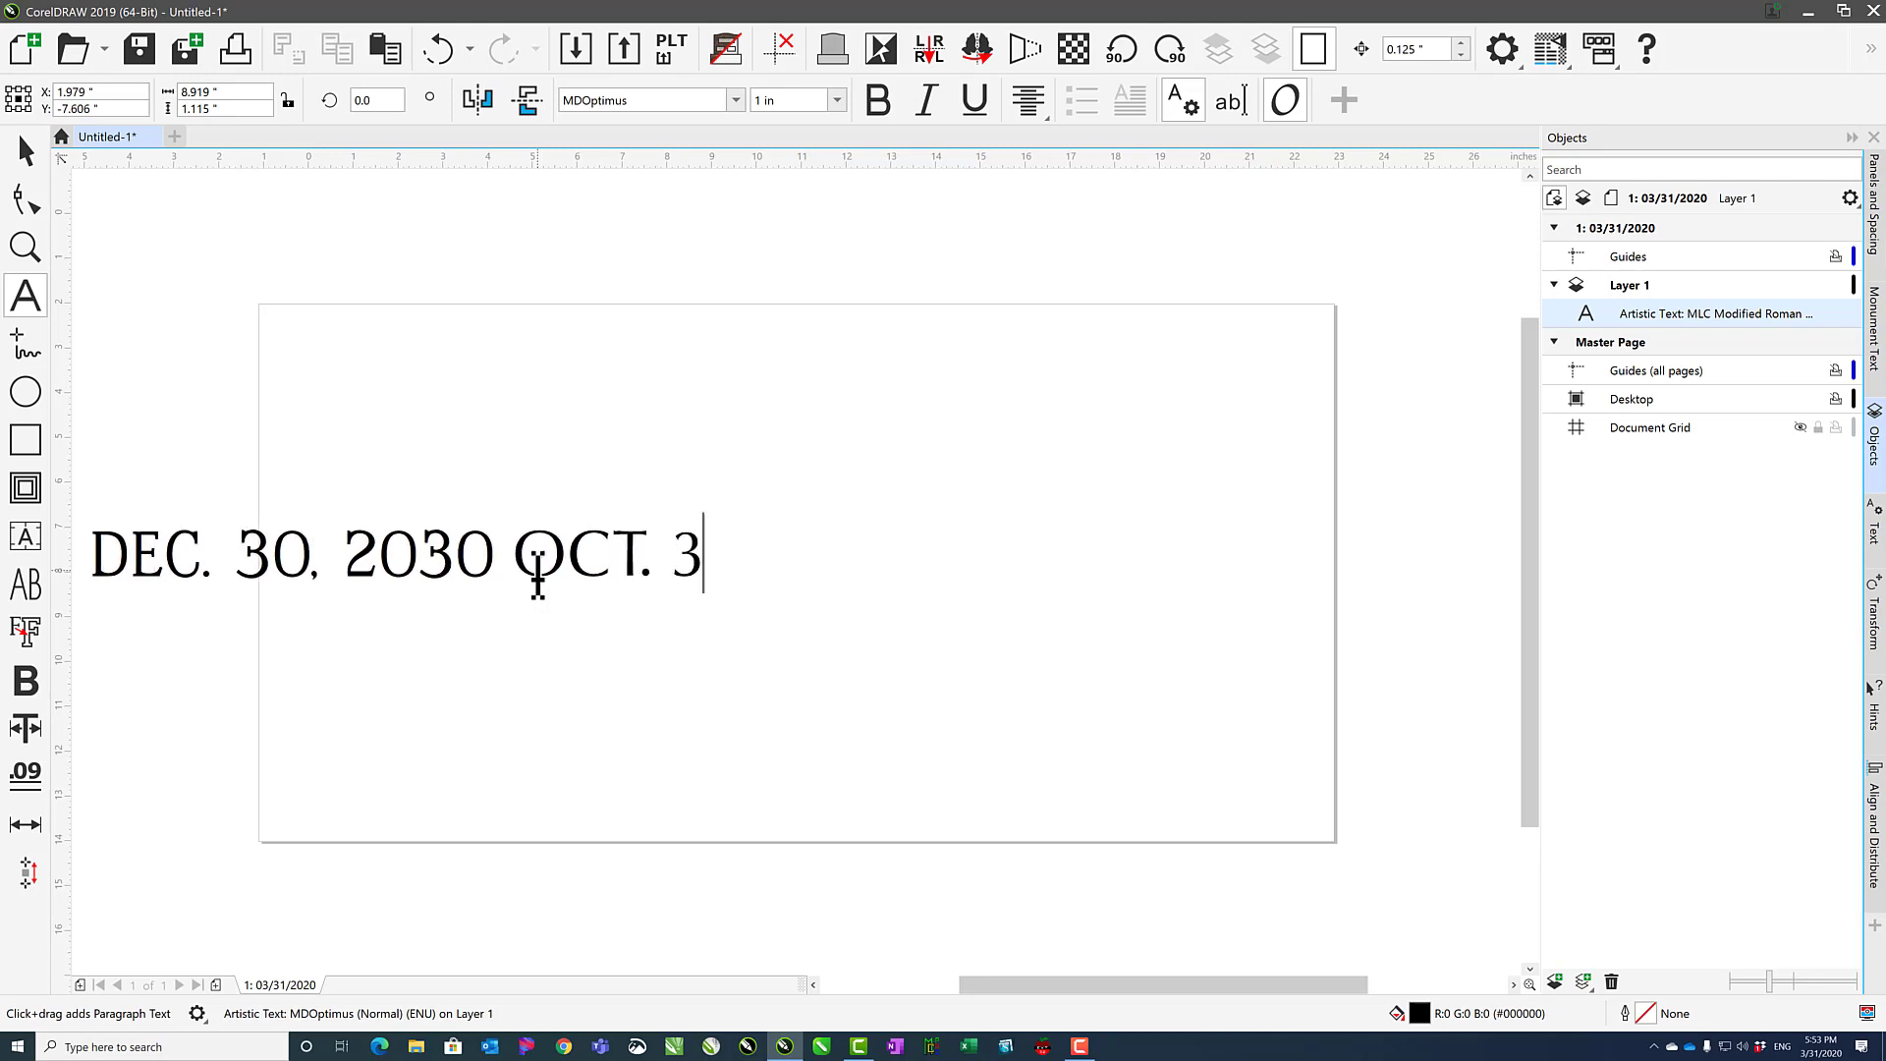
{"action": "type", "text": "0, 1920"}
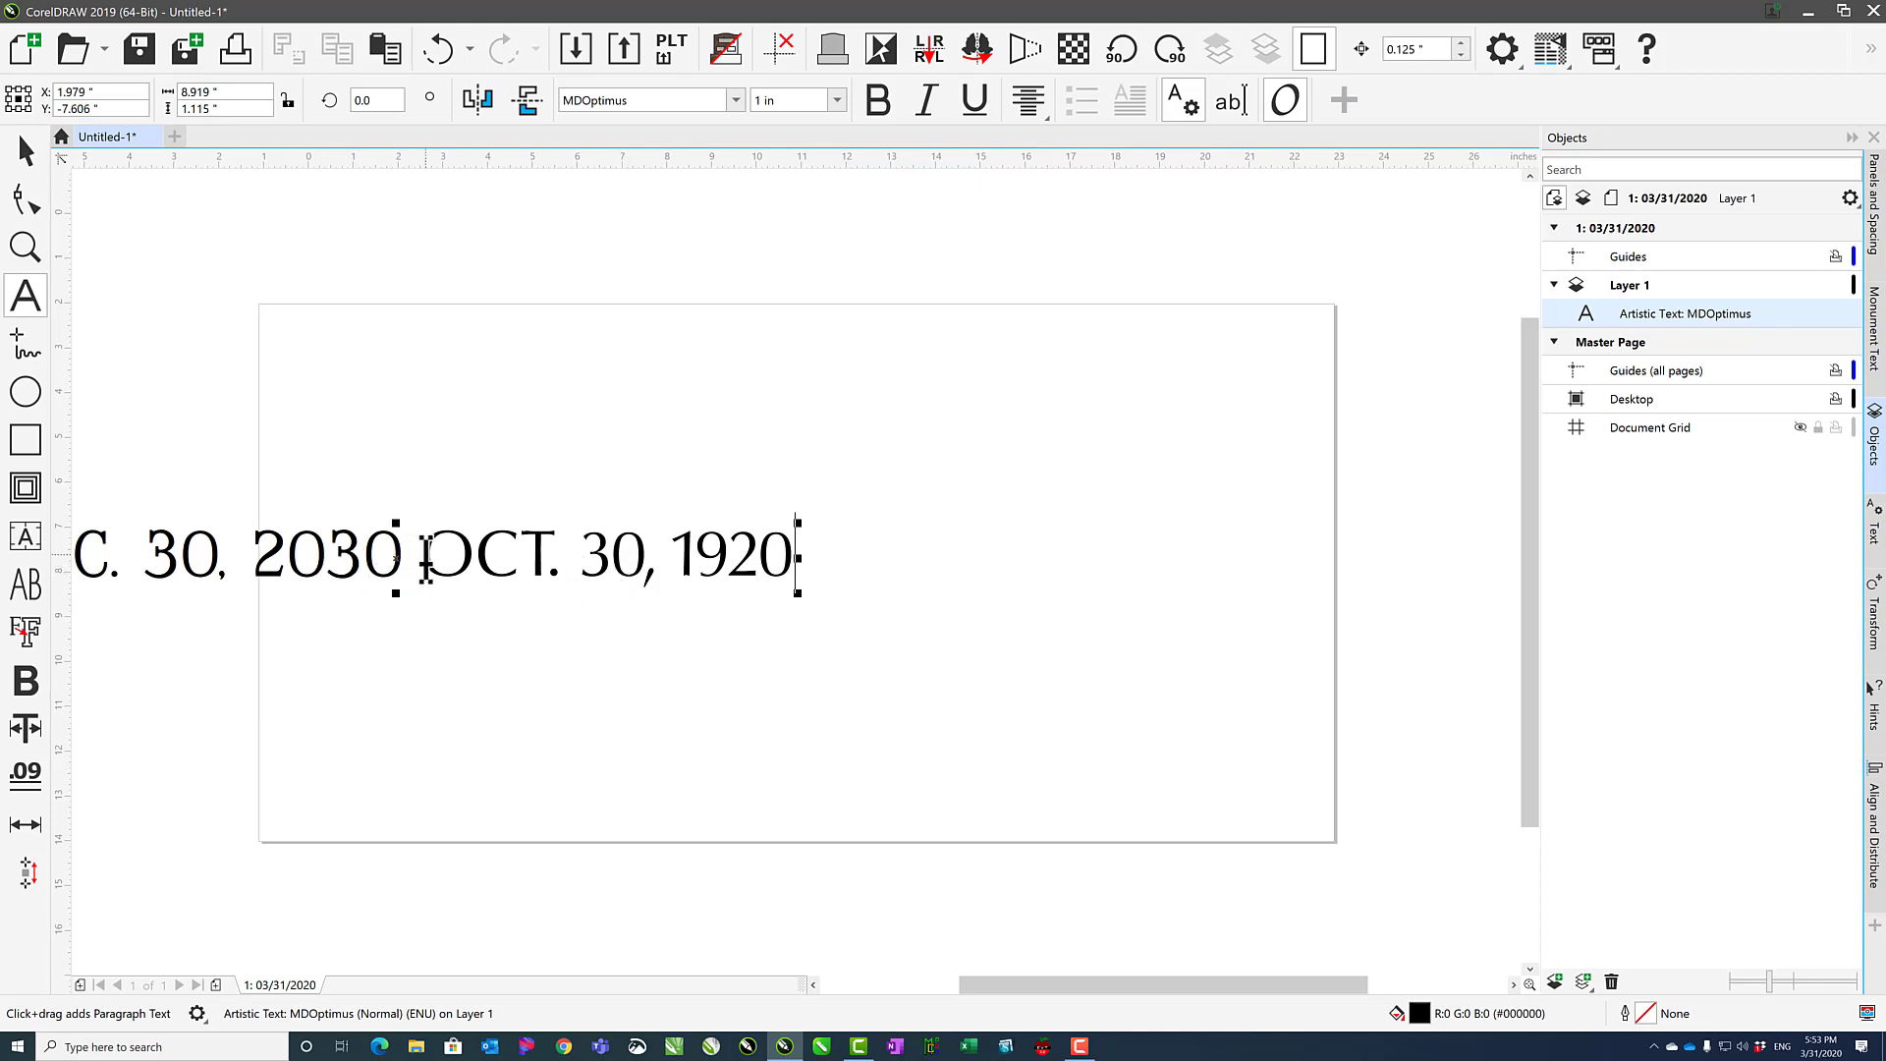
Change the font of "OCT. 30, 1920" to MLC Modified Roman SKS .75in-1in and move the whole text line near the page centre
{"action": "left_click_drag", "start_coordinate": [424, 557], "coordinate": [791, 552]}
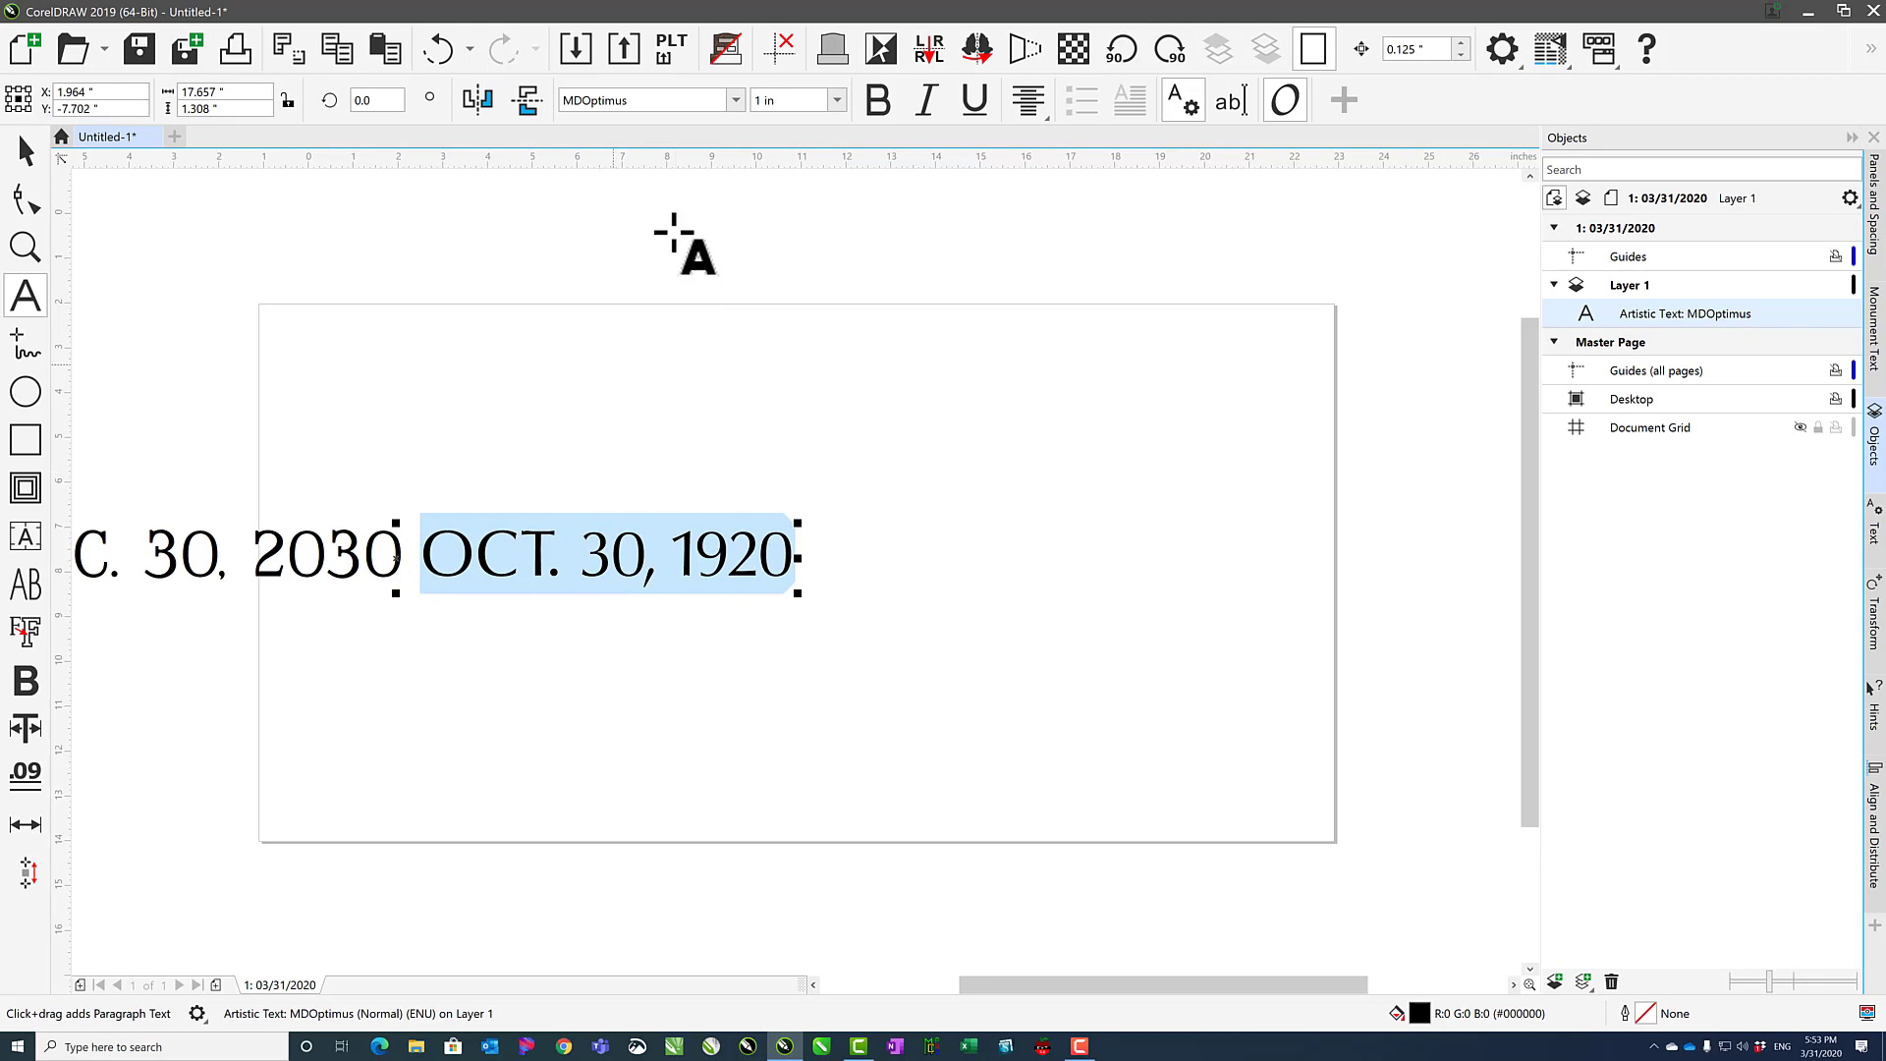
{"action": "left_click", "coordinate": [735, 100]}
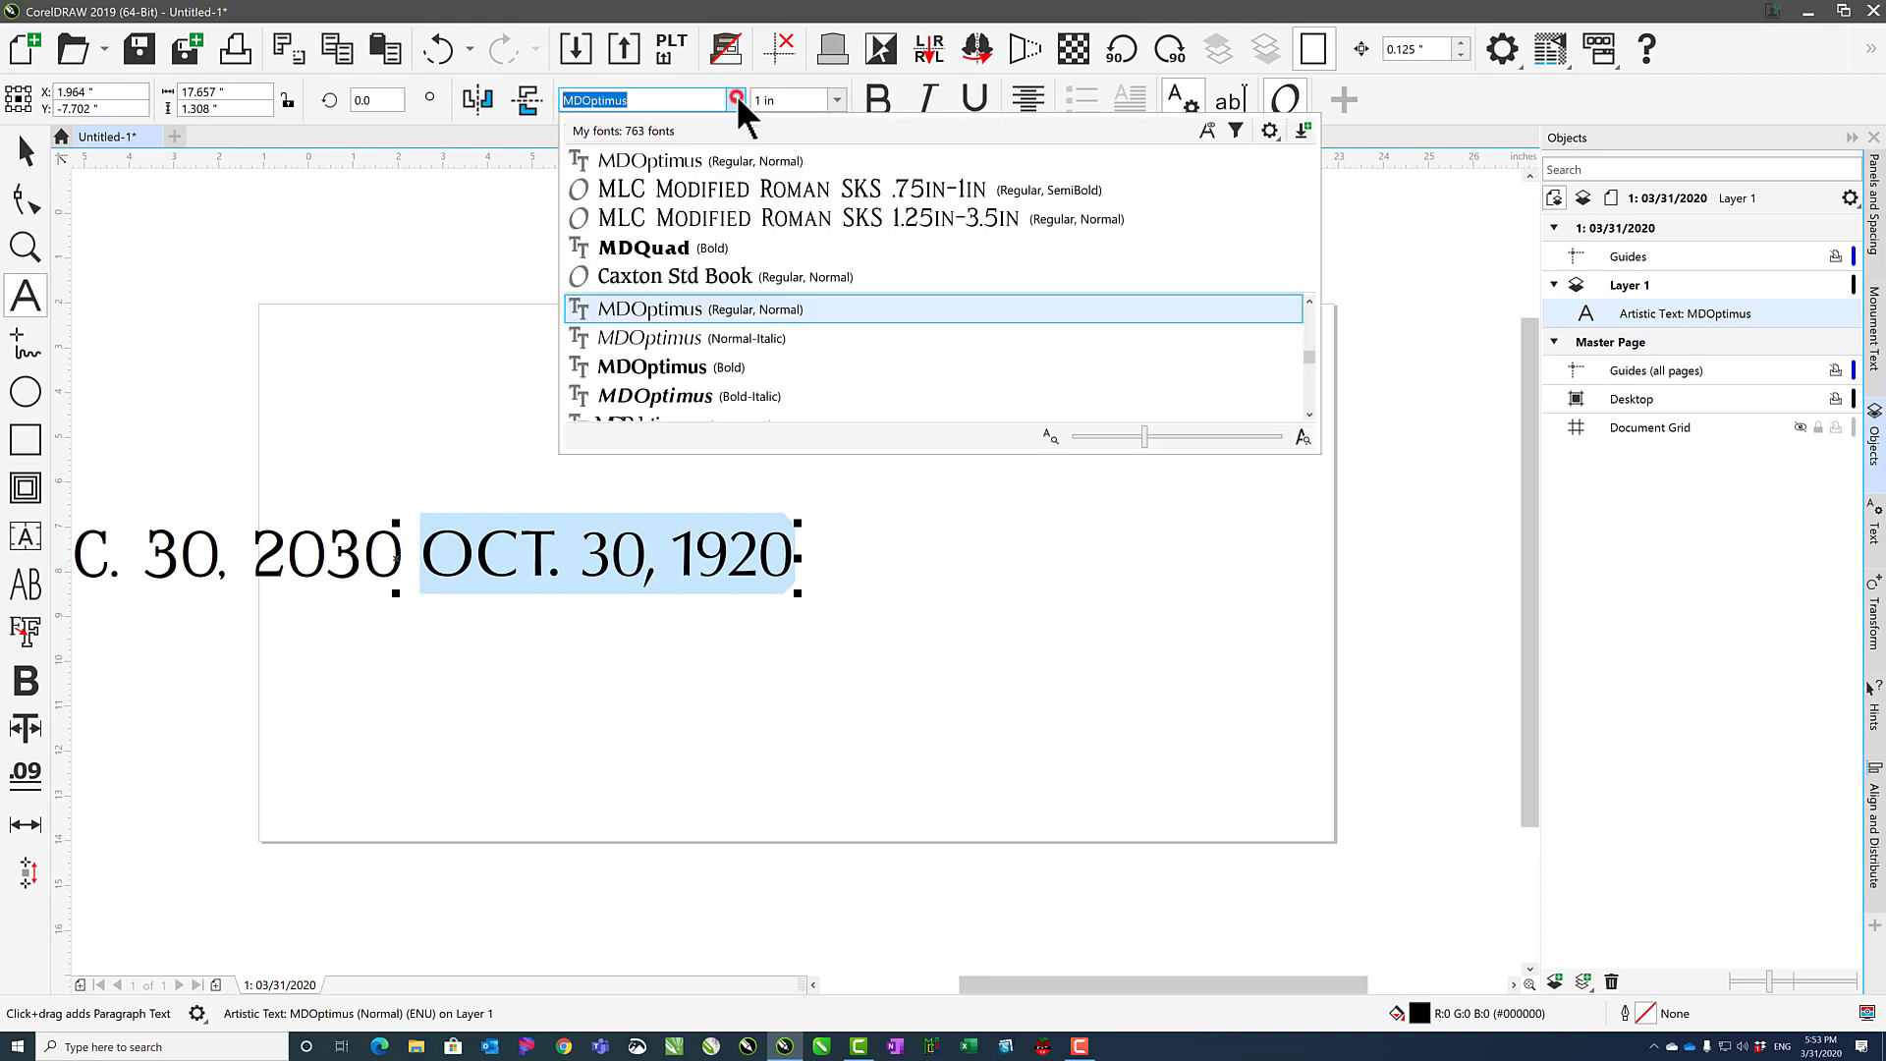
{"action": "left_click", "coordinate": [710, 189]}
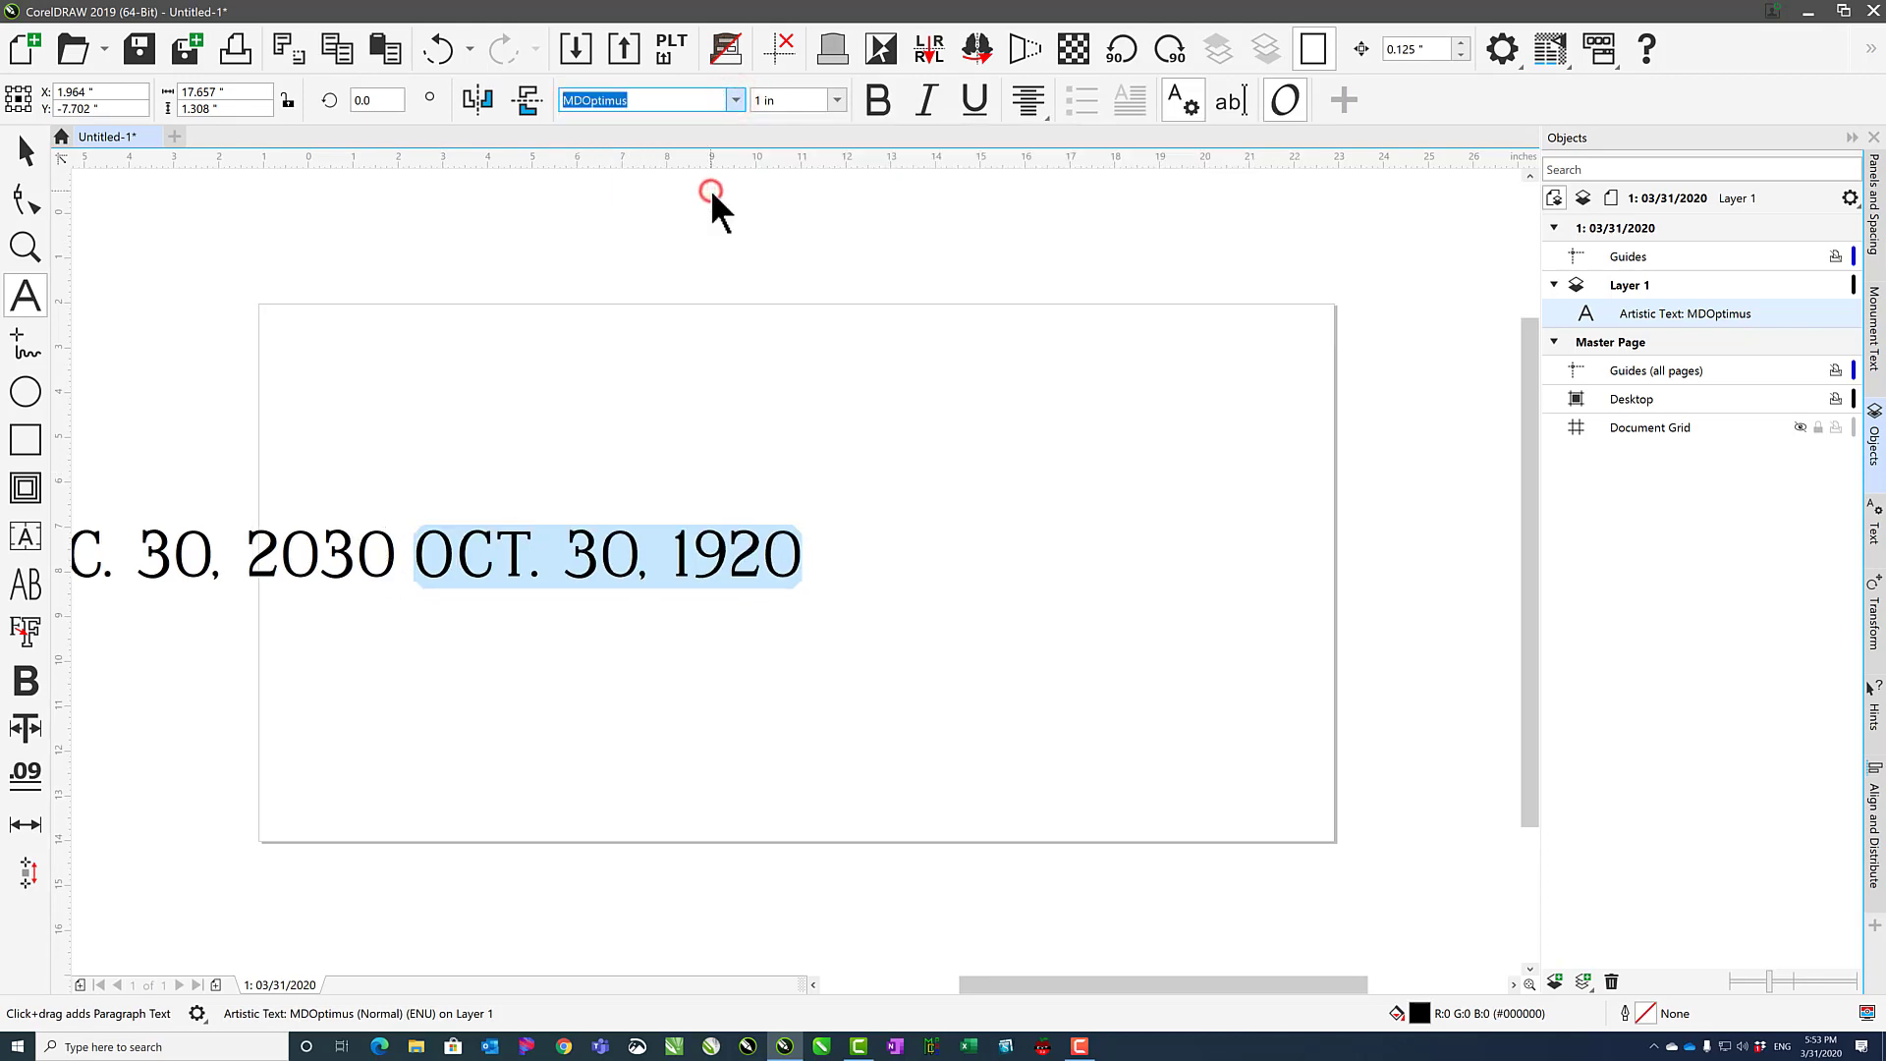
{"action": "left_click", "coordinate": [26, 157]}
{"action": "left_click_drag", "start_coordinate": [451, 569], "coordinate": [773, 570]}
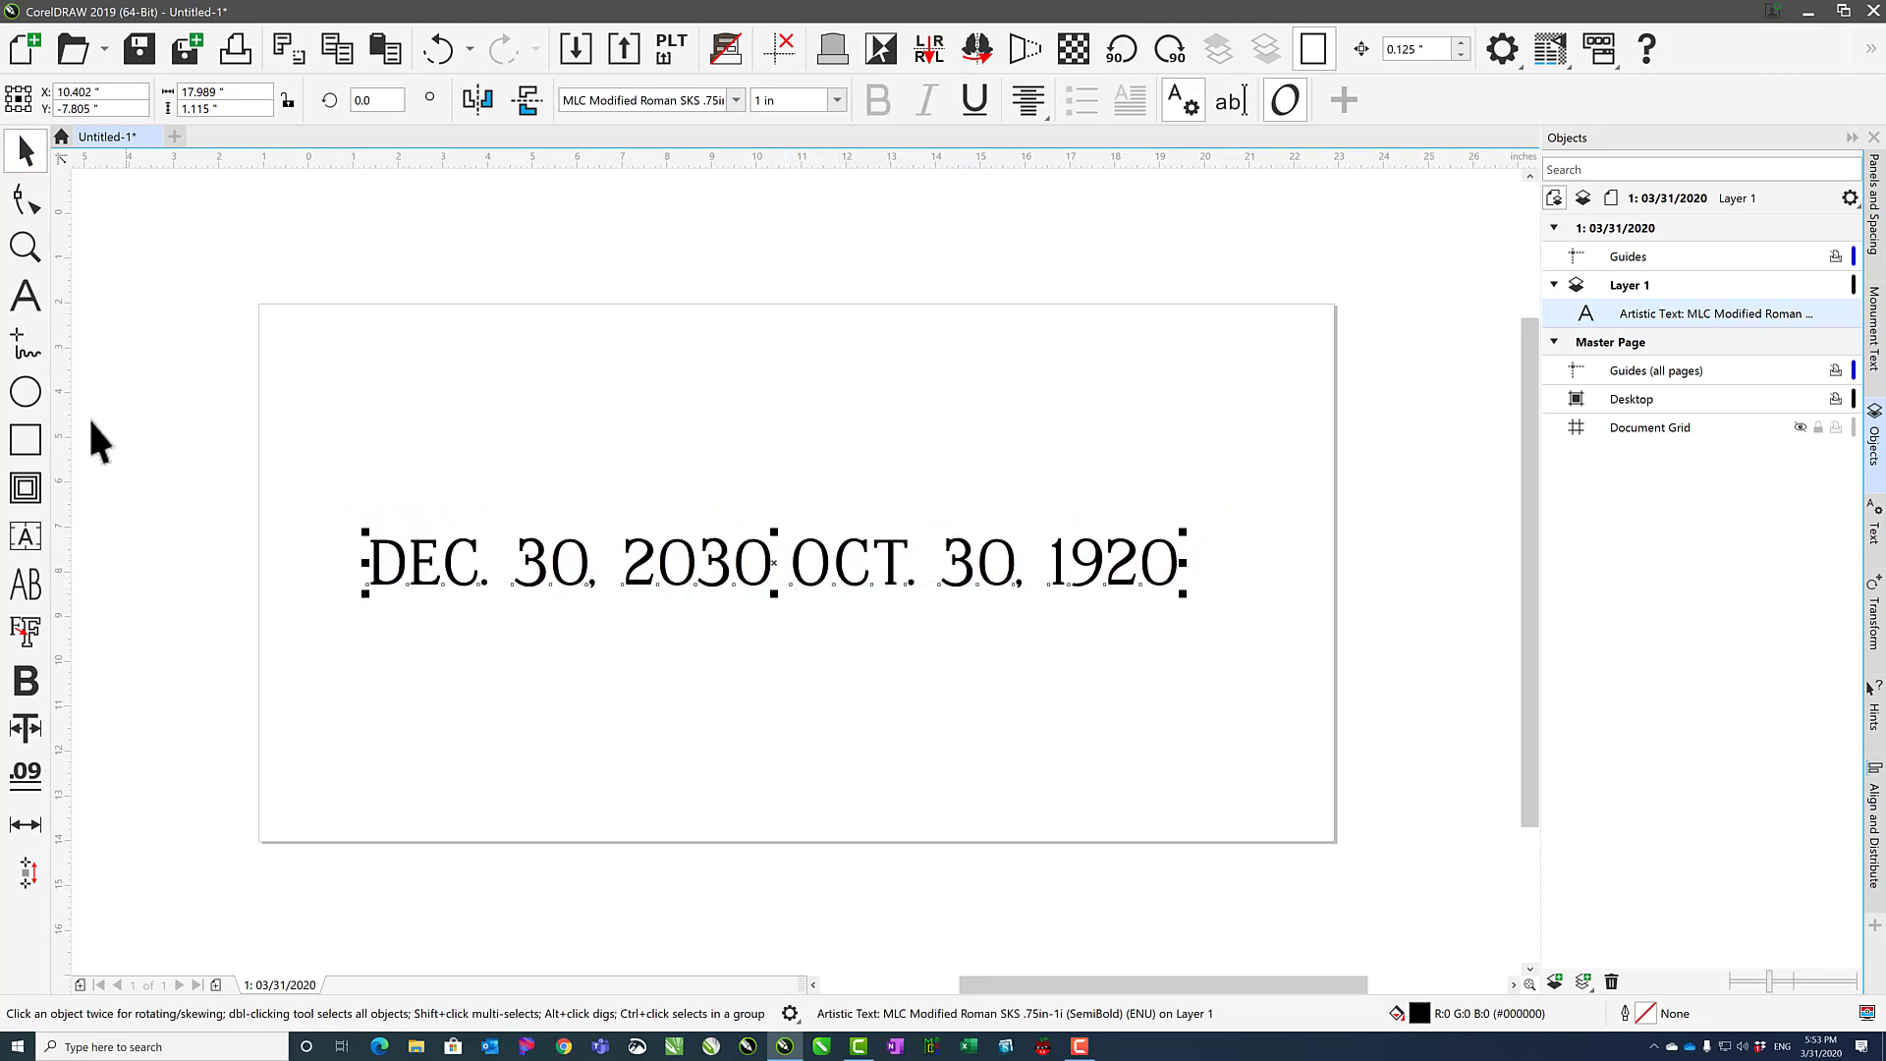
Break the text before "OCT." so that the second date starts on its own line
{"action": "left_click", "coordinate": [26, 297]}
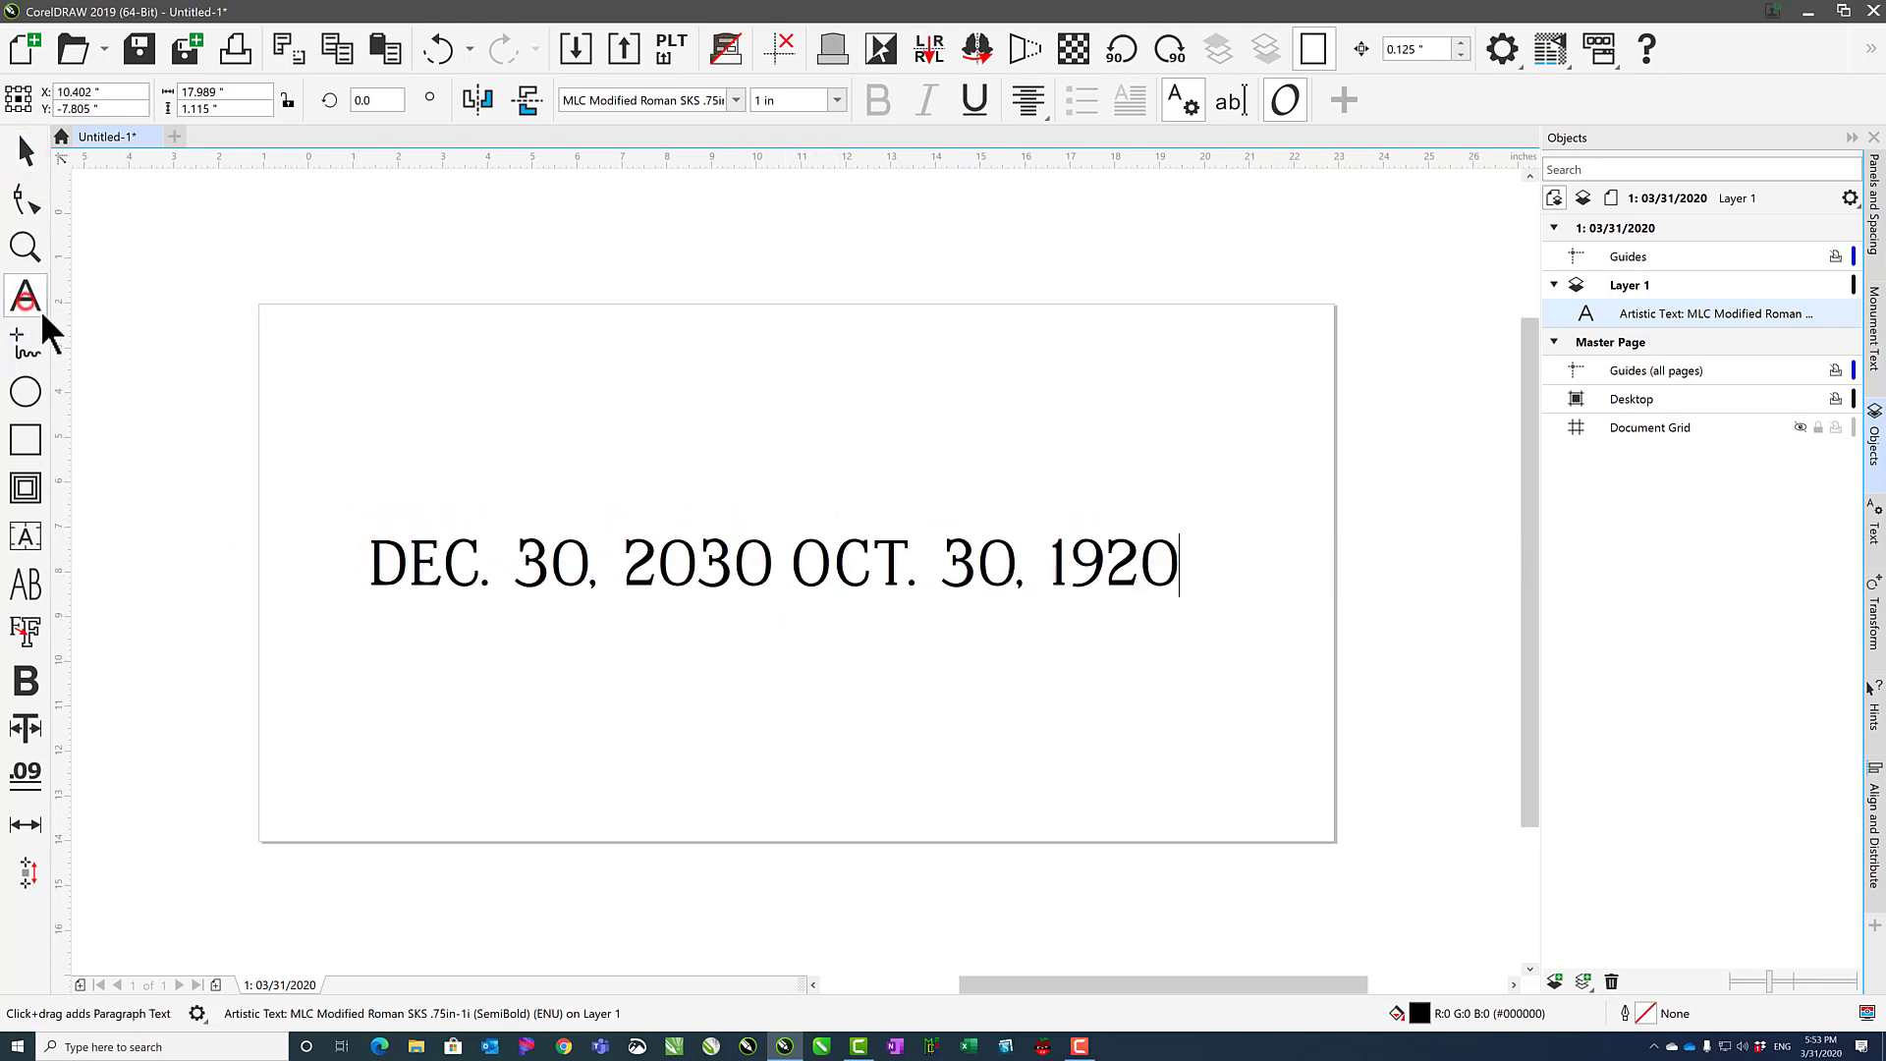
{"action": "left_click", "coordinate": [806, 584]}
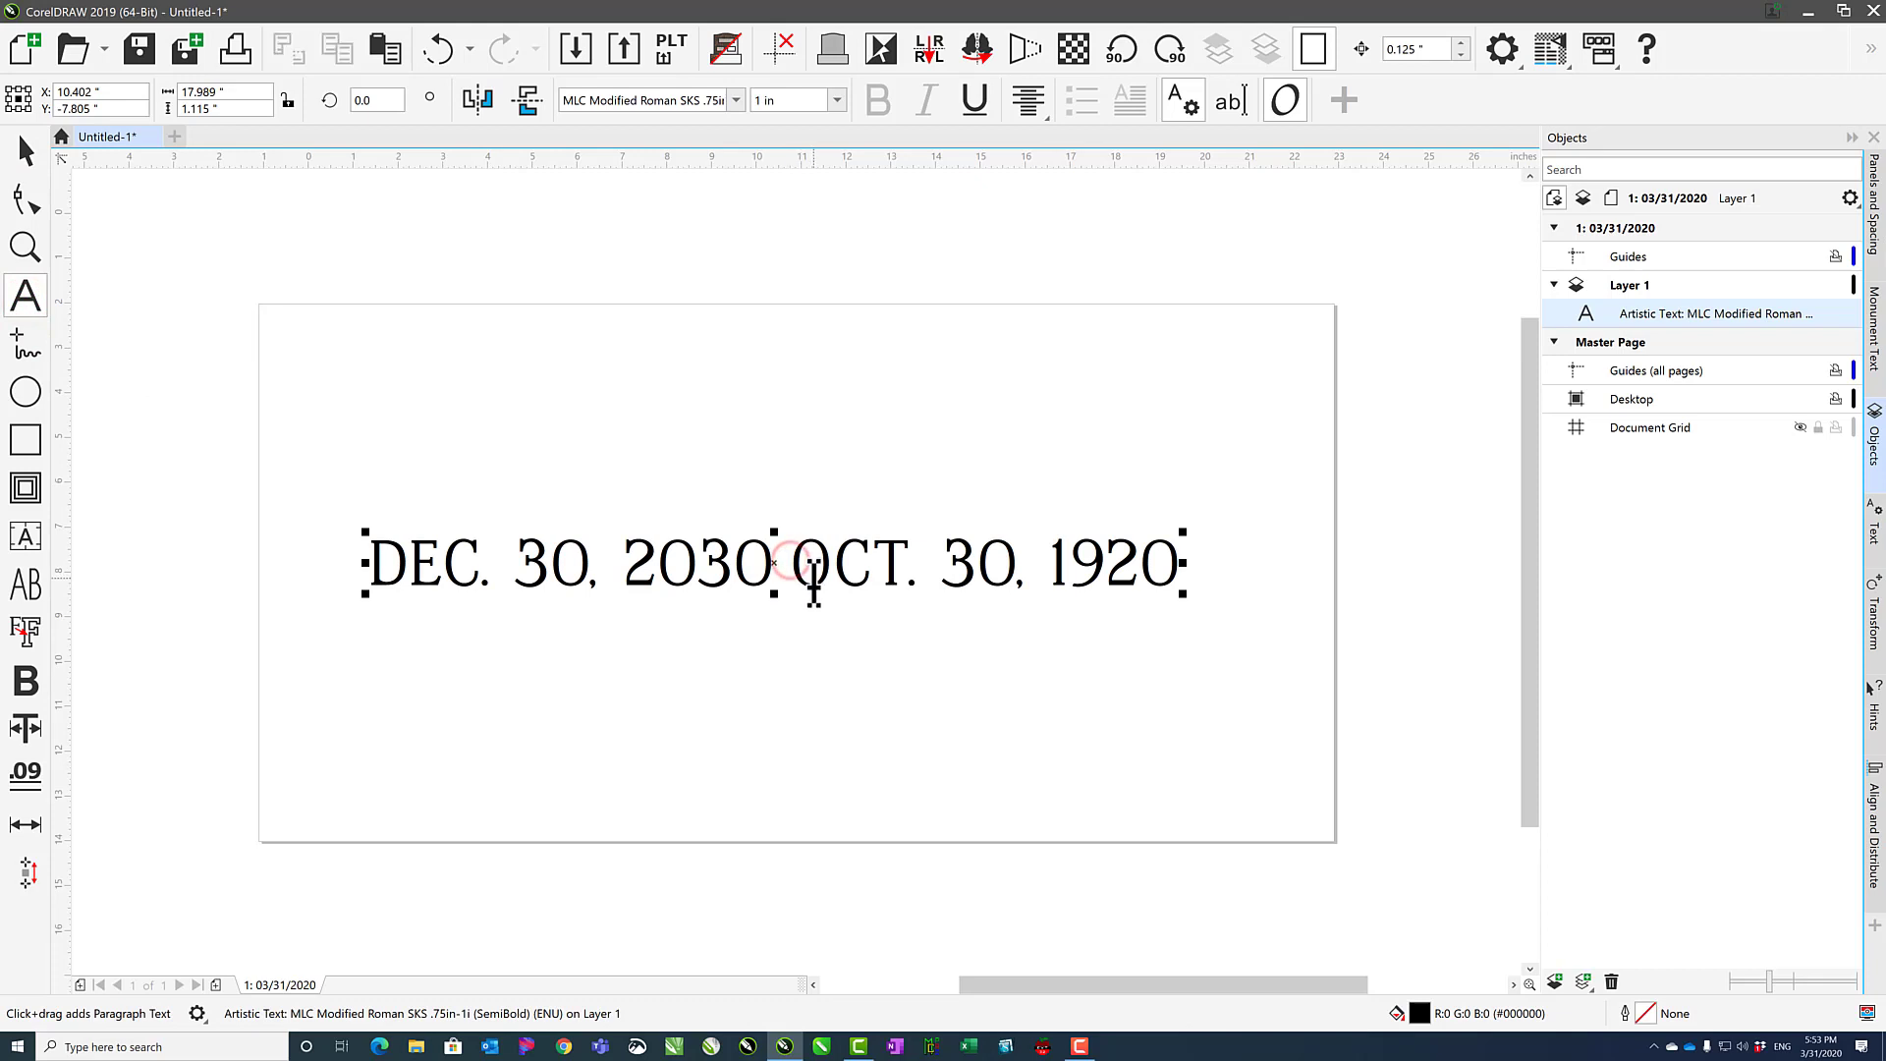
{"action": "key", "text": "Return"}
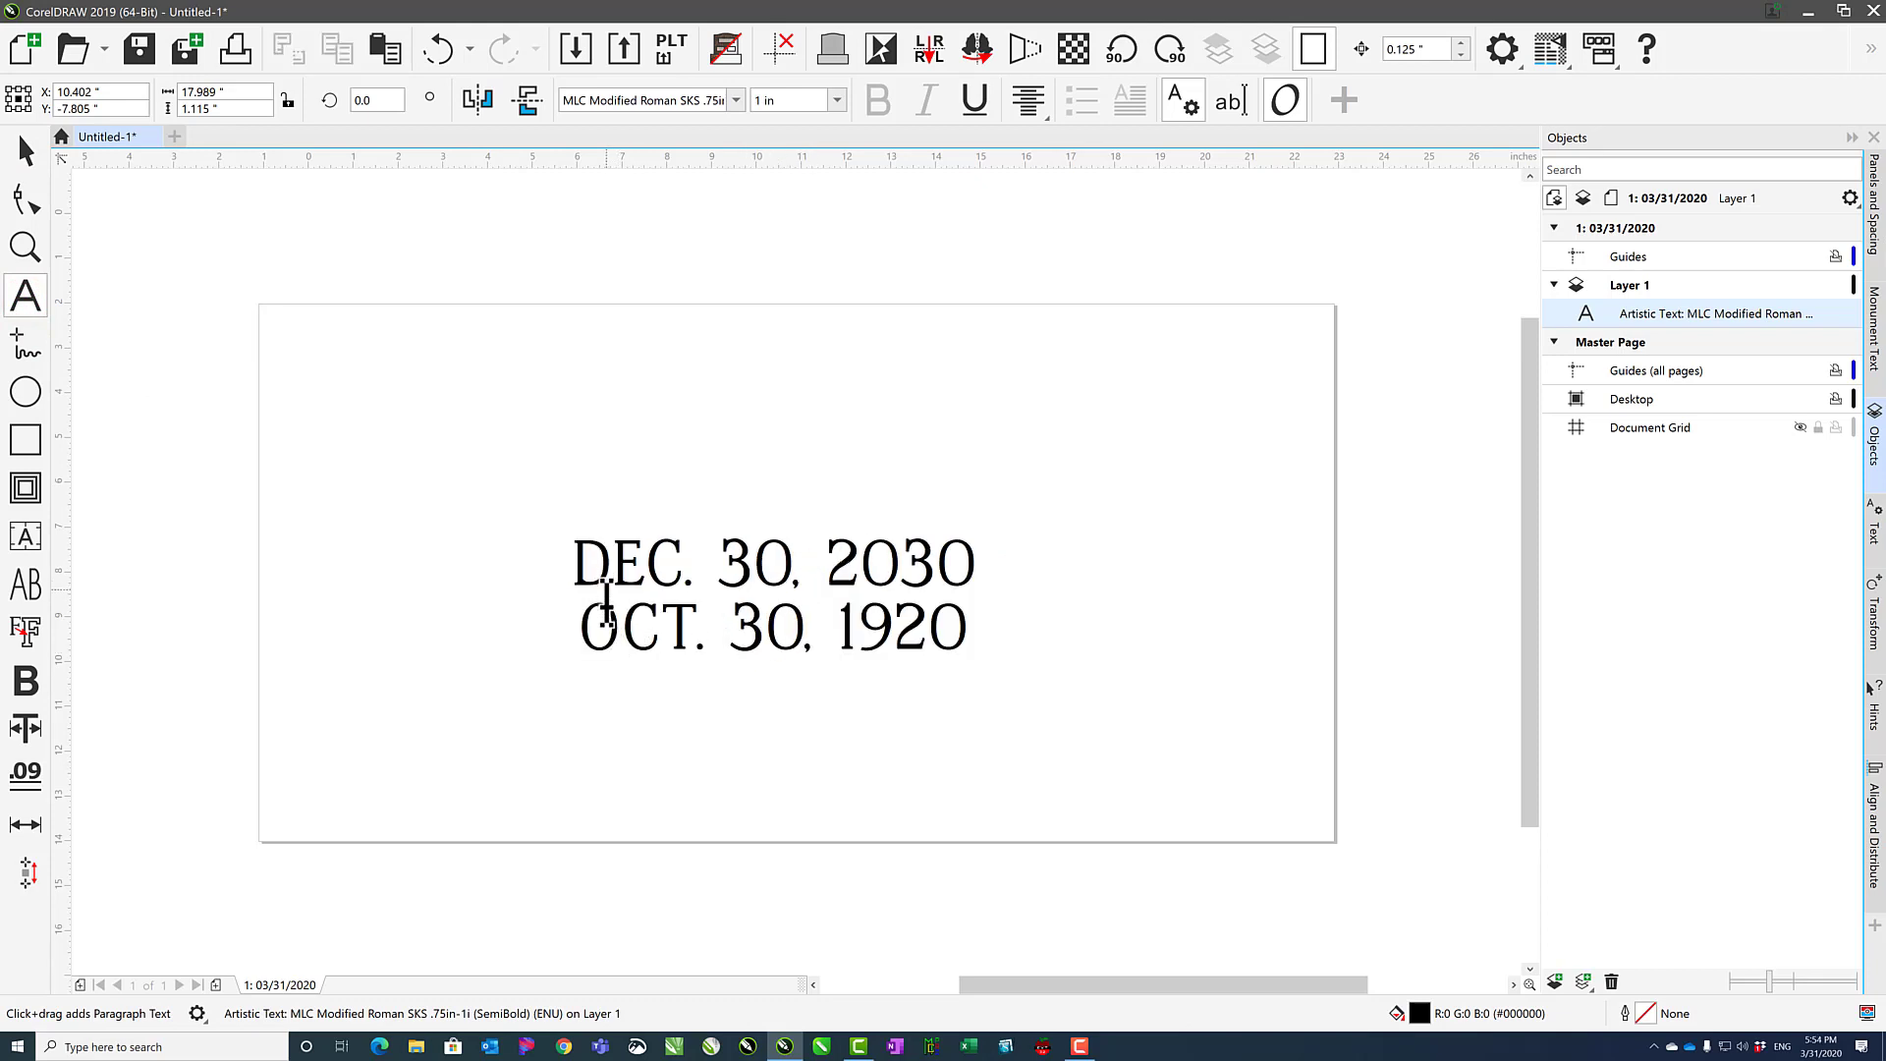
{"action": "left_click", "coordinate": [25, 151]}
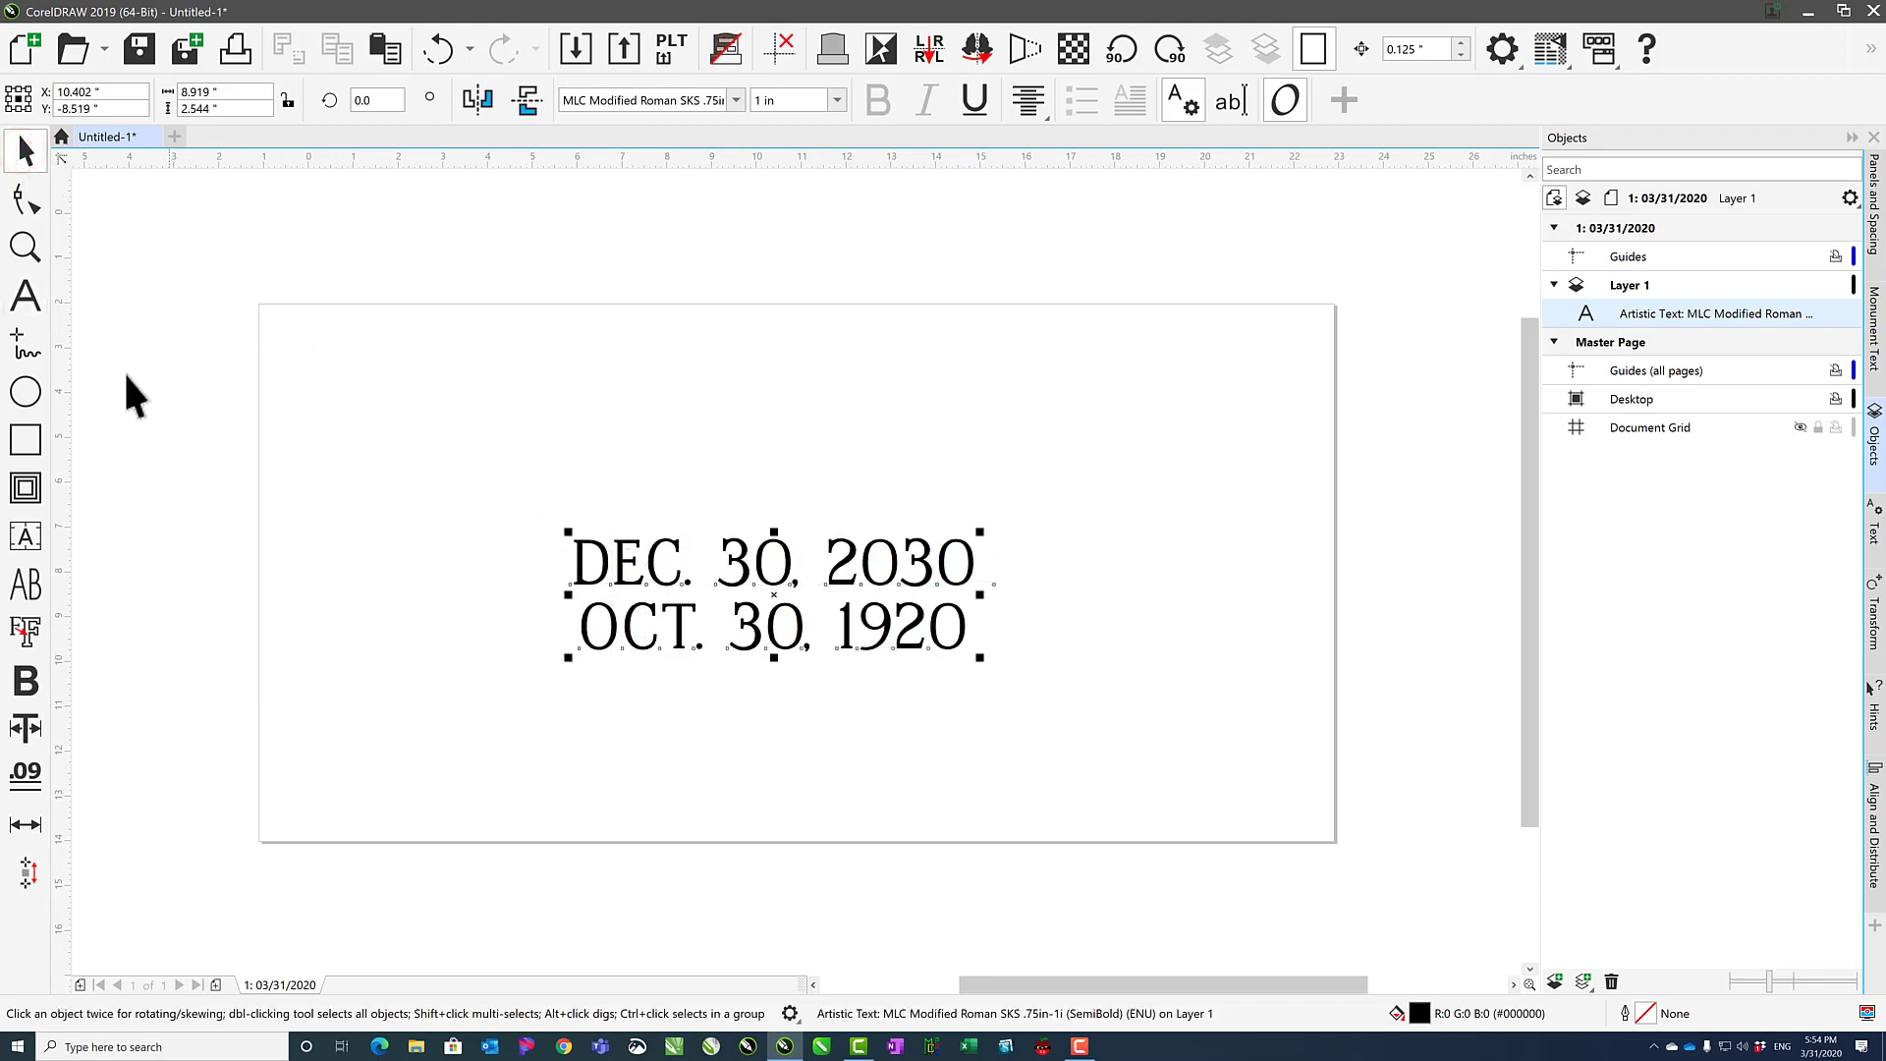
Add "APR. 30, 2010" as a third line to the date text block
{"action": "key", "text": "F8"}
{"action": "key", "text": "Return"}
{"action": "type", "text": "APR. "}
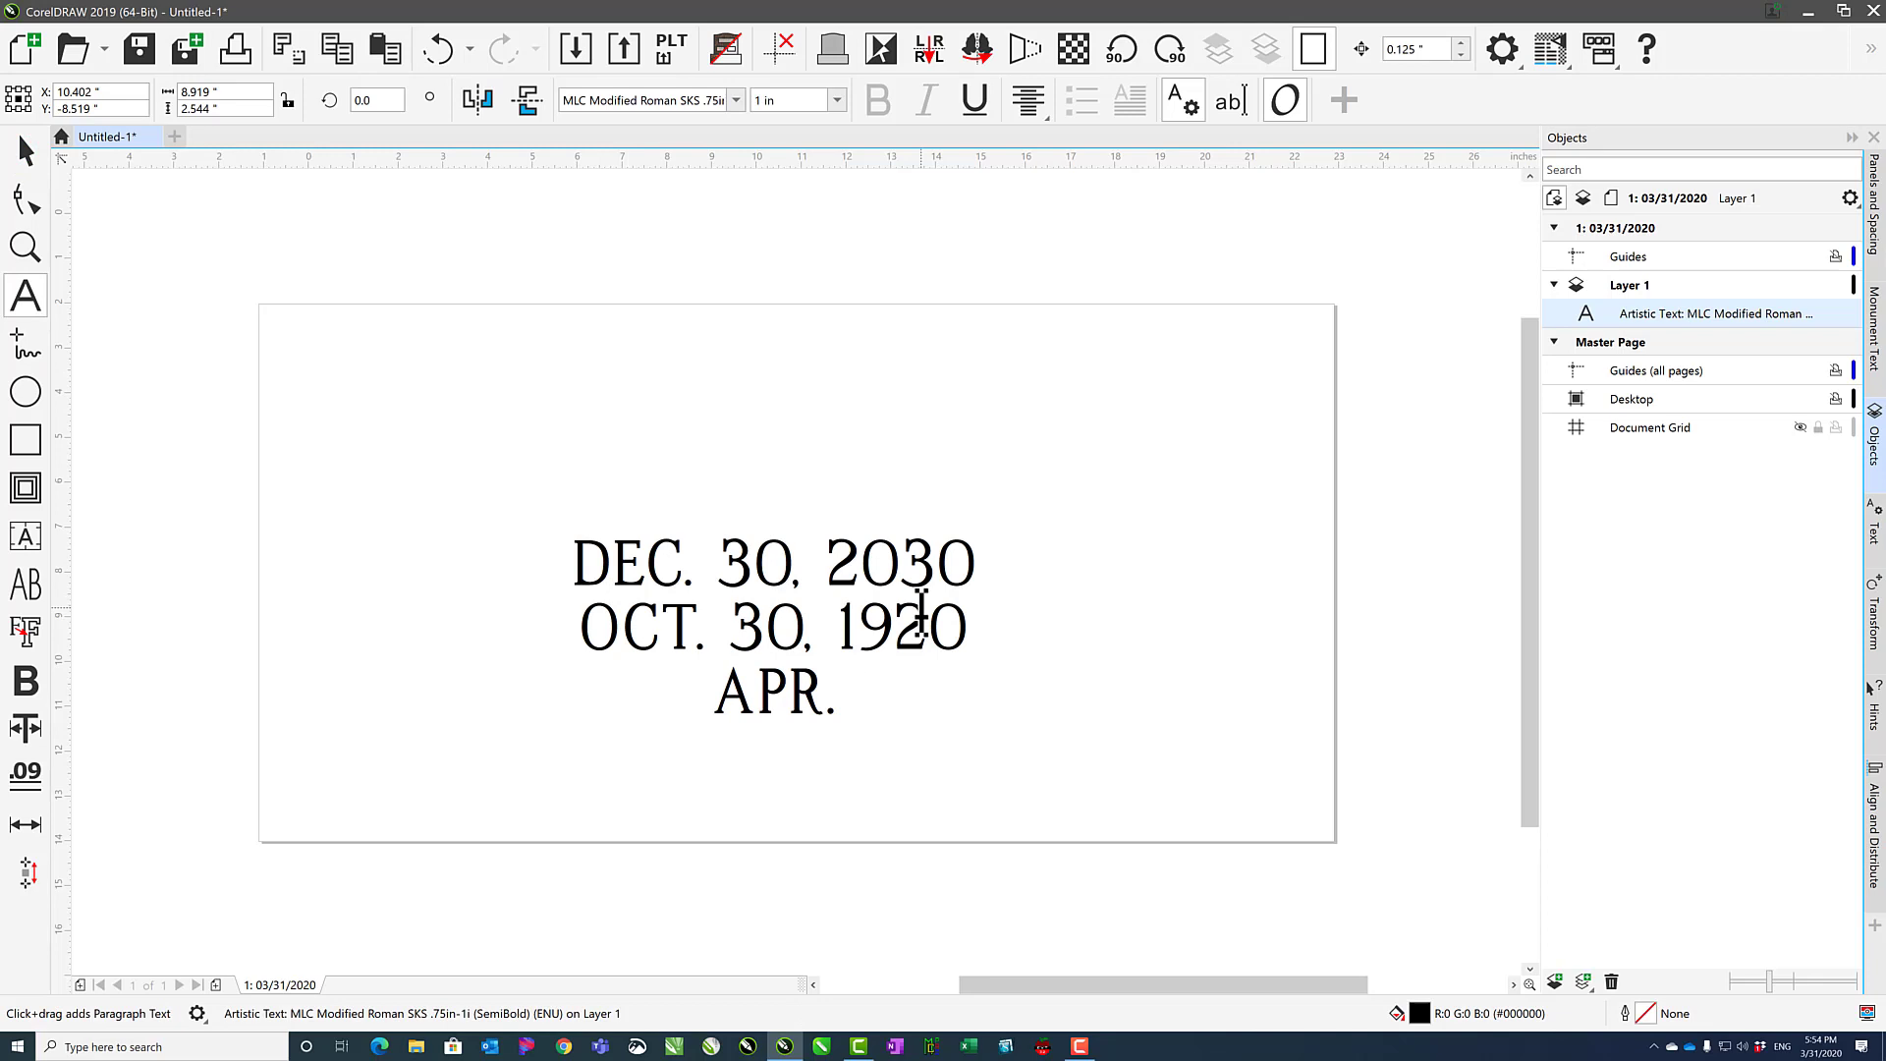
{"action": "type", "text": "30, 2010"}
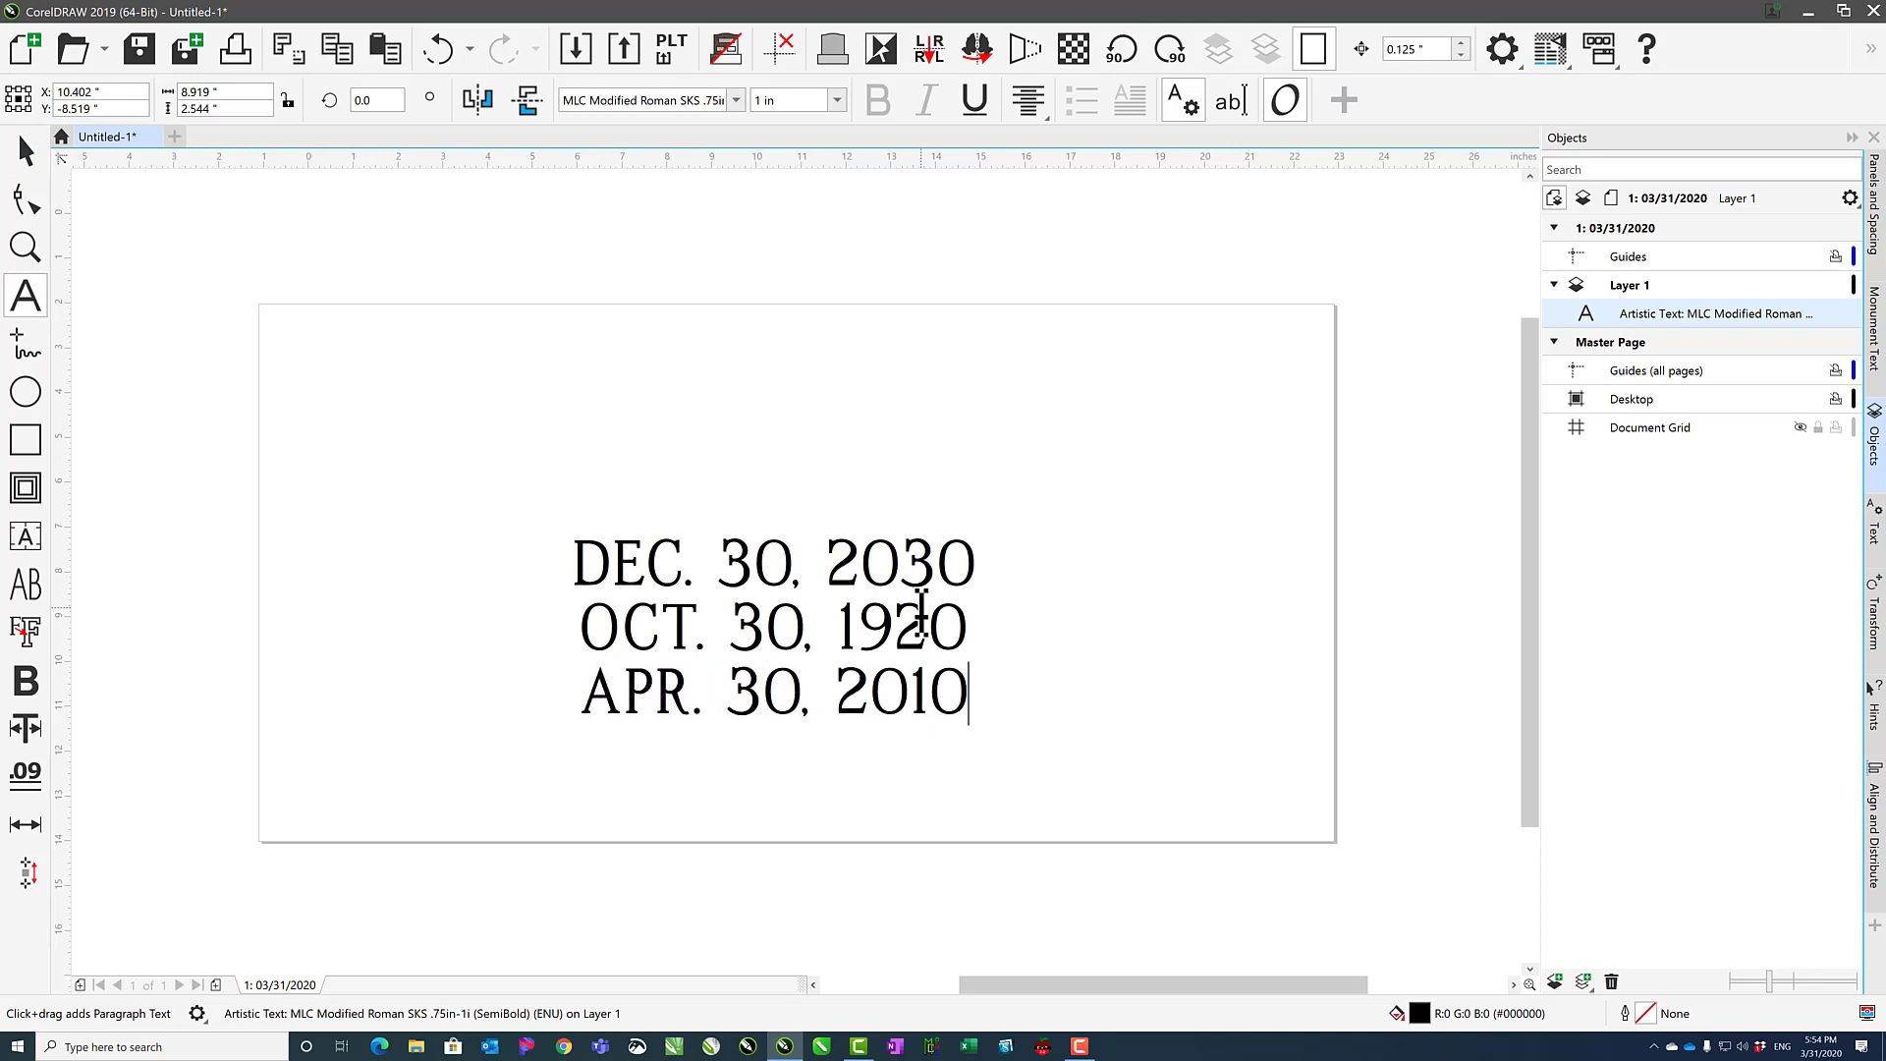
{"action": "key", "text": "Escape"}
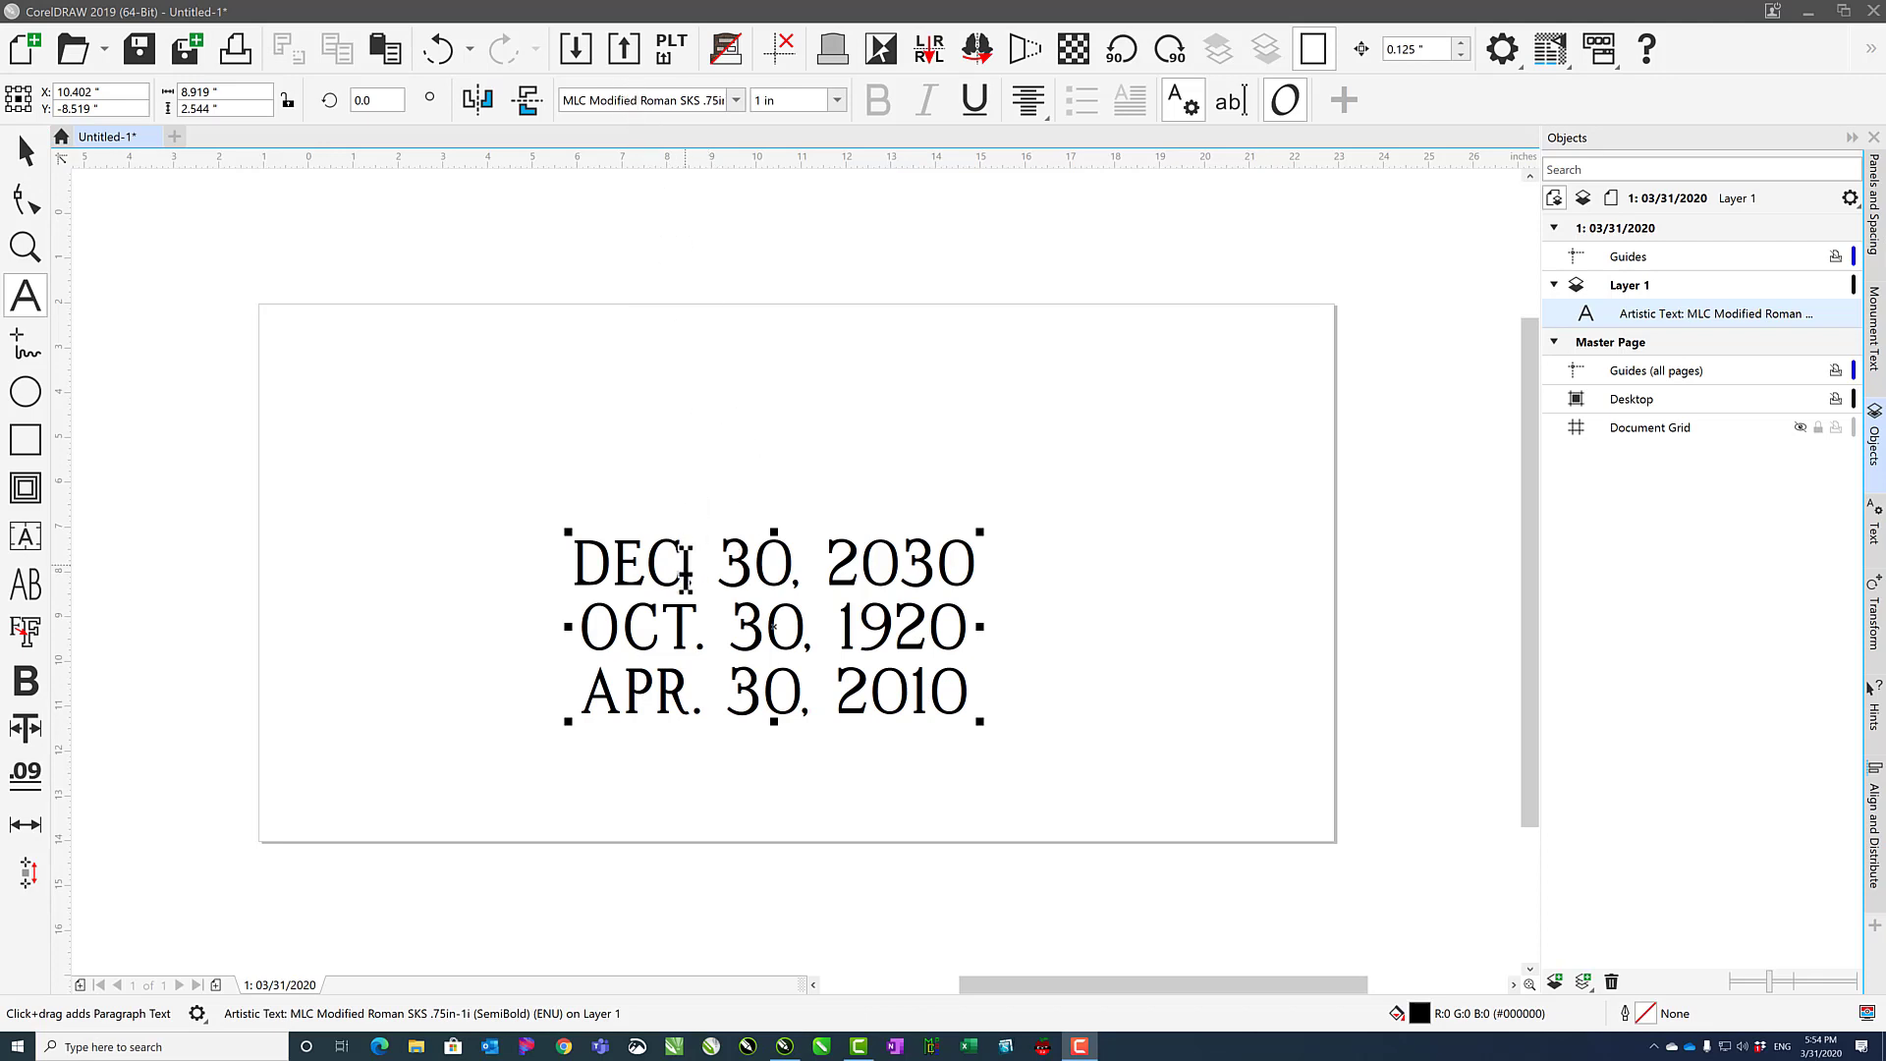
Delete all three date lines from the text block, leaving the text object open for new text
{"action": "left_click_drag", "start_coordinate": [579, 570], "coordinate": [969, 575]}
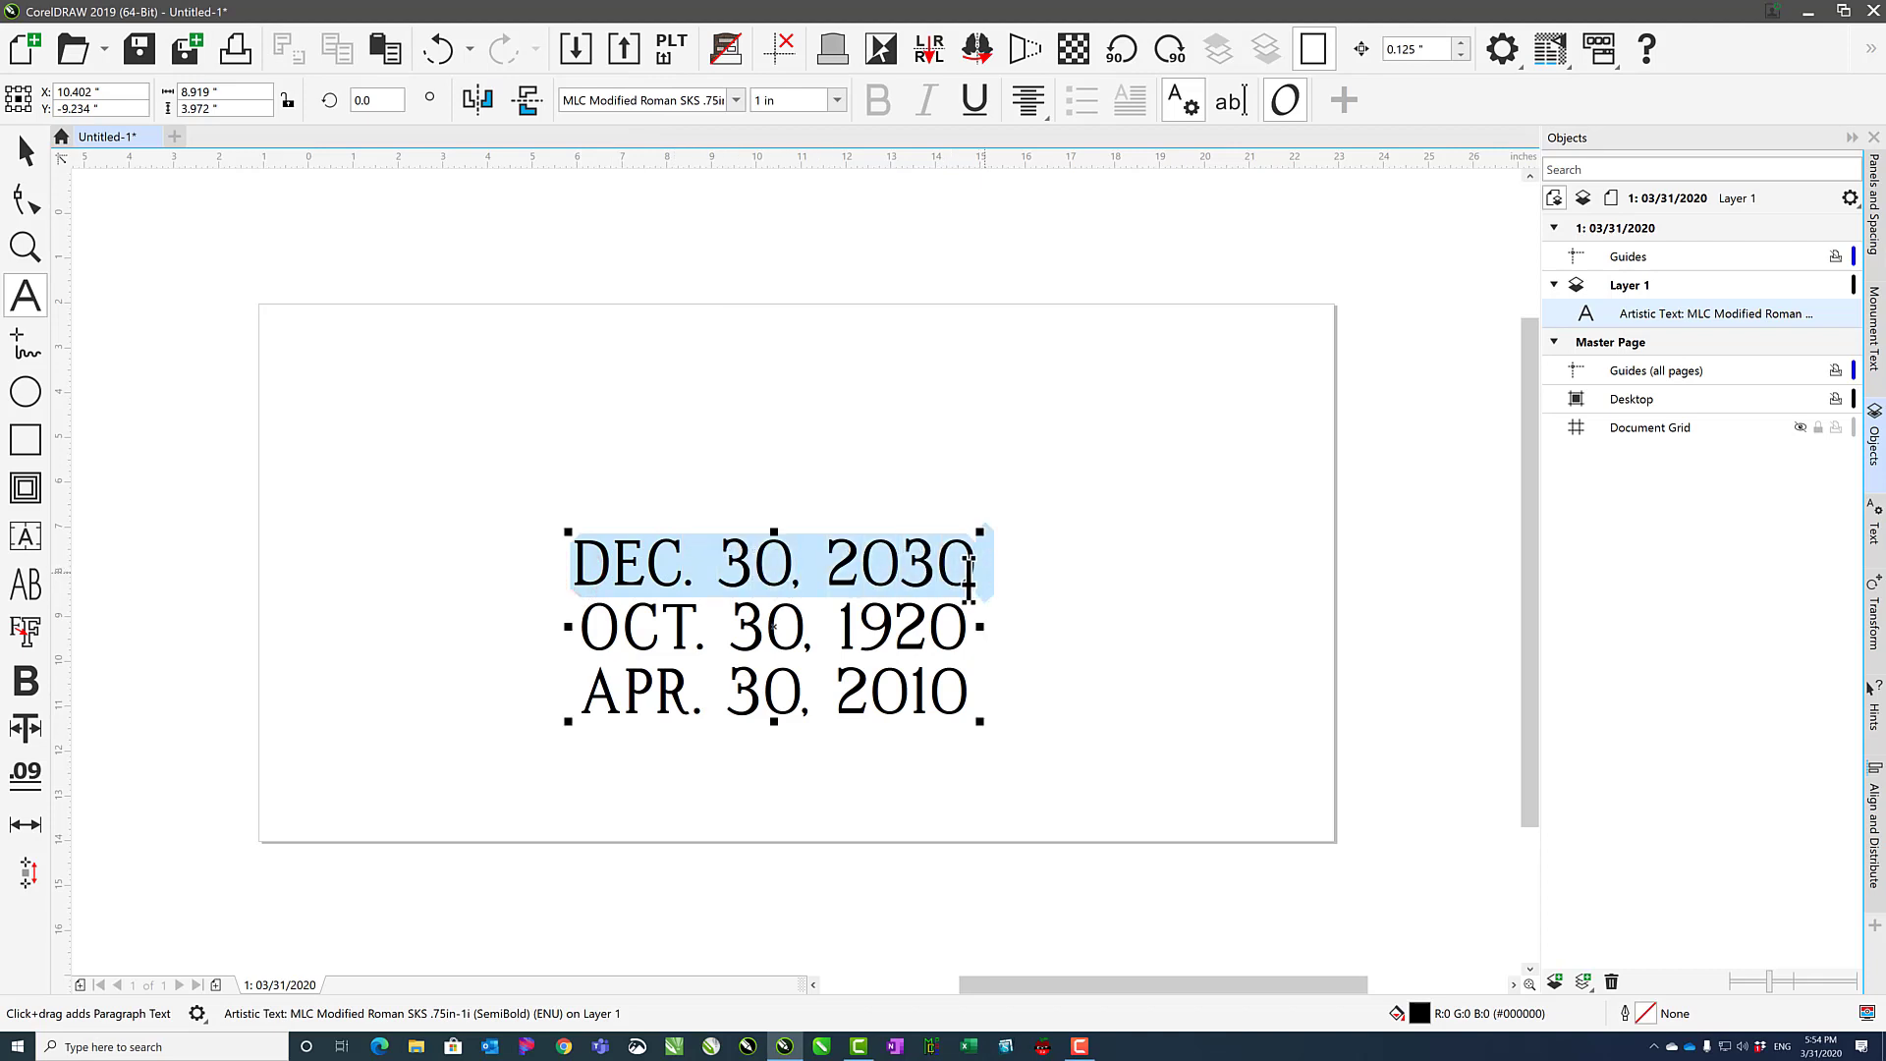
{"action": "left_click", "coordinate": [584, 621]}
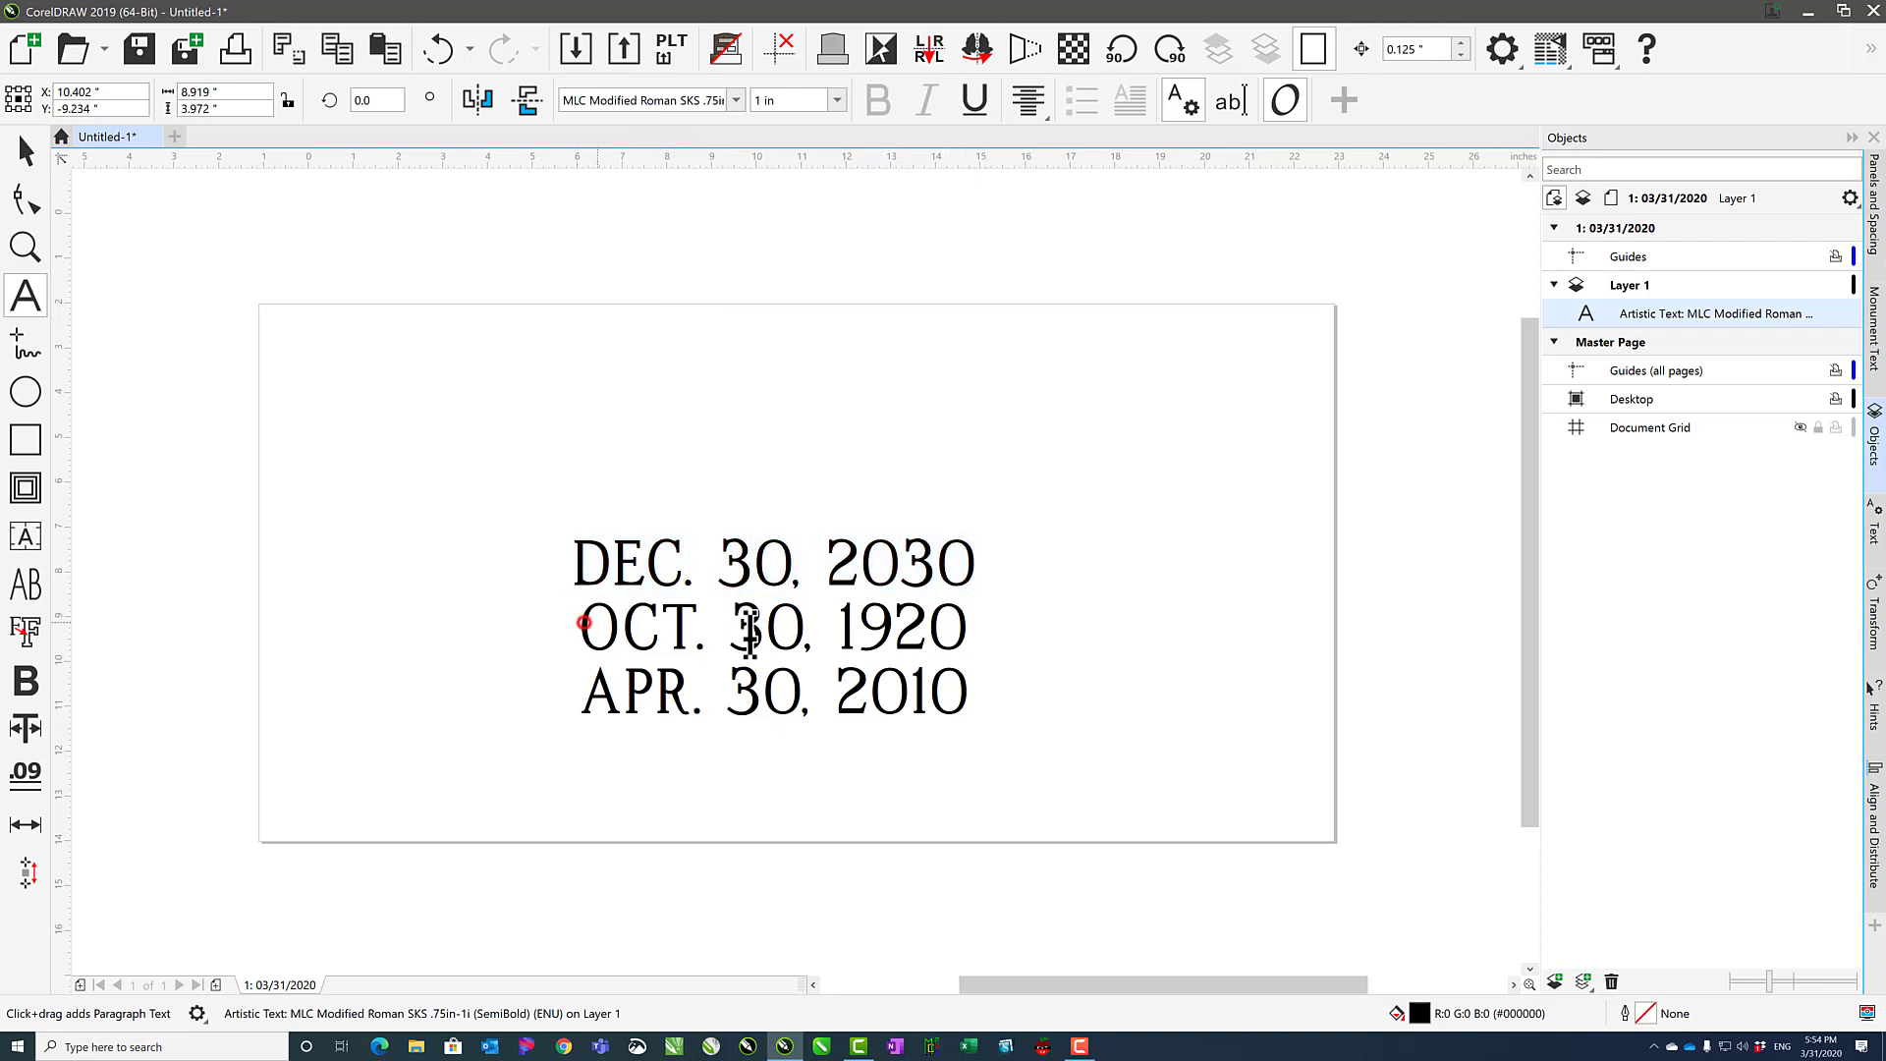
{"action": "left_click_drag", "start_coordinate": [749, 628], "coordinate": [985, 652]}
{"action": "left_click_drag", "start_coordinate": [589, 692], "coordinate": [989, 707]}
{"action": "left_click_drag", "start_coordinate": [580, 556], "coordinate": [1017, 709]}
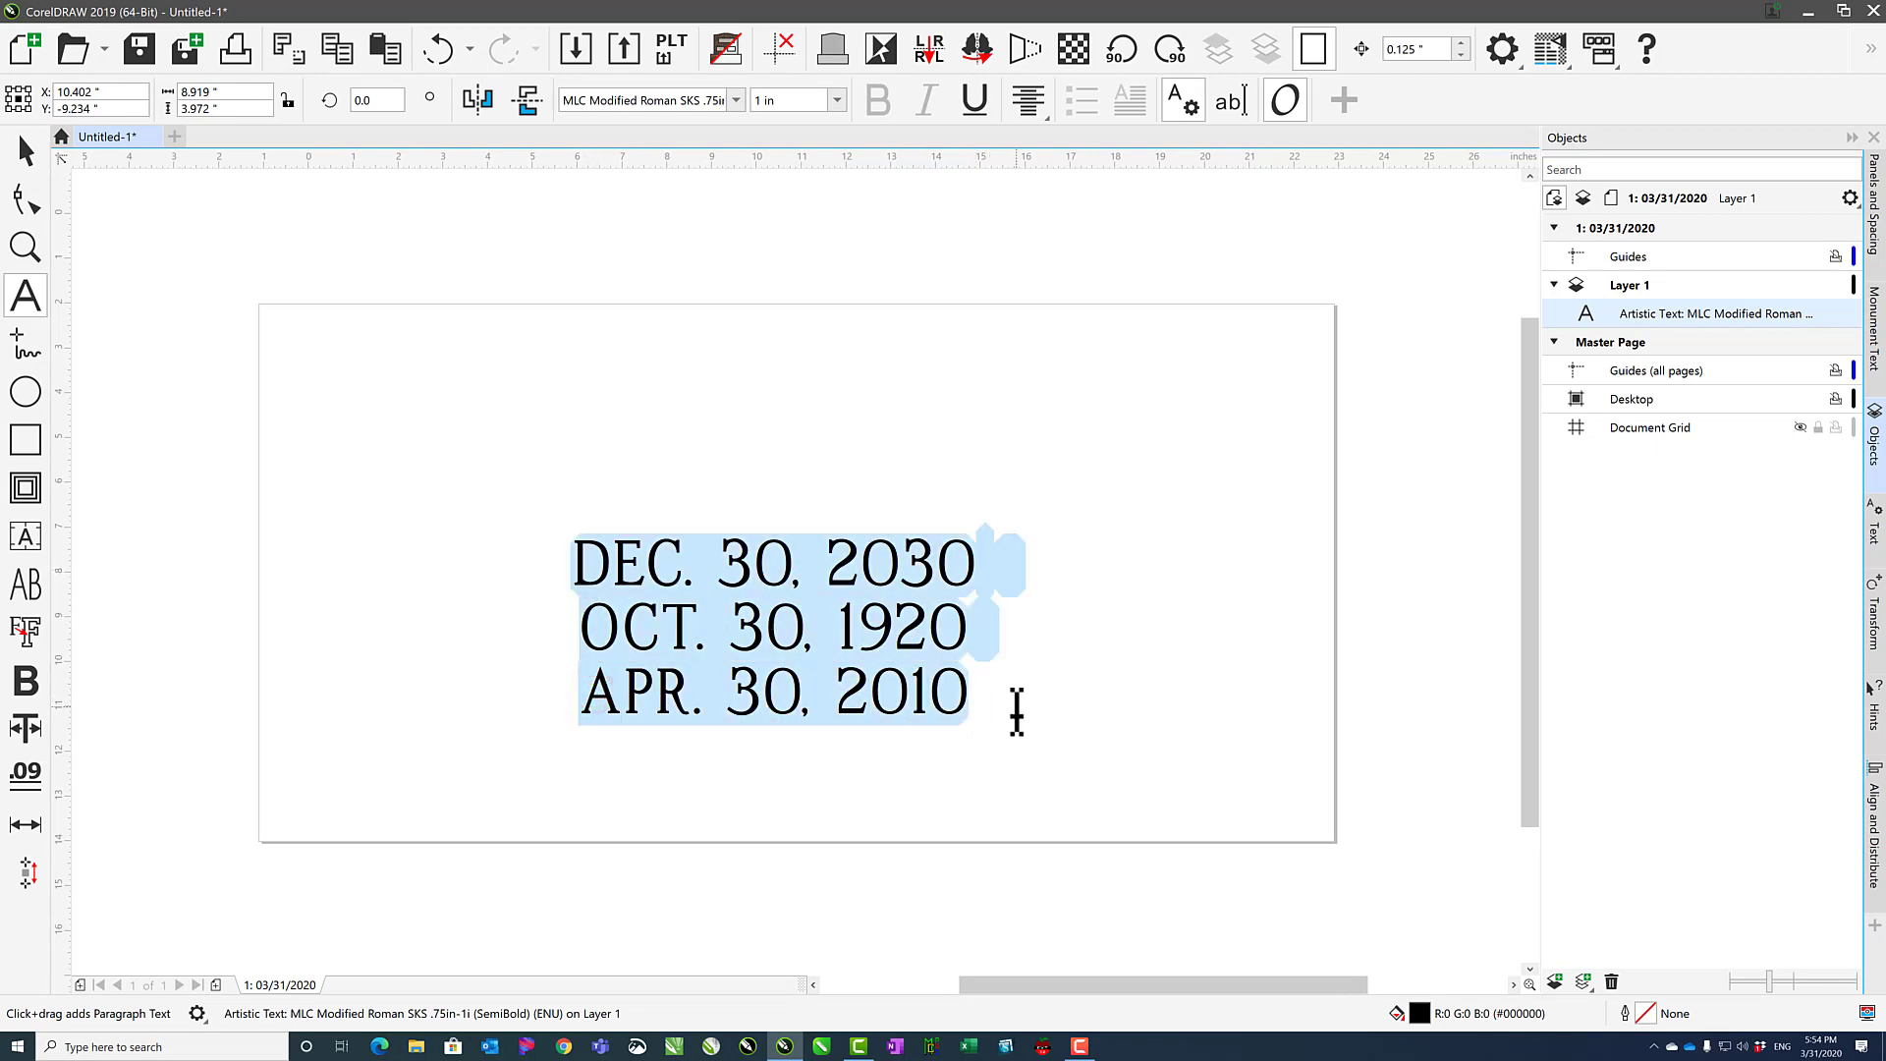
{"action": "key", "text": "Delete"}
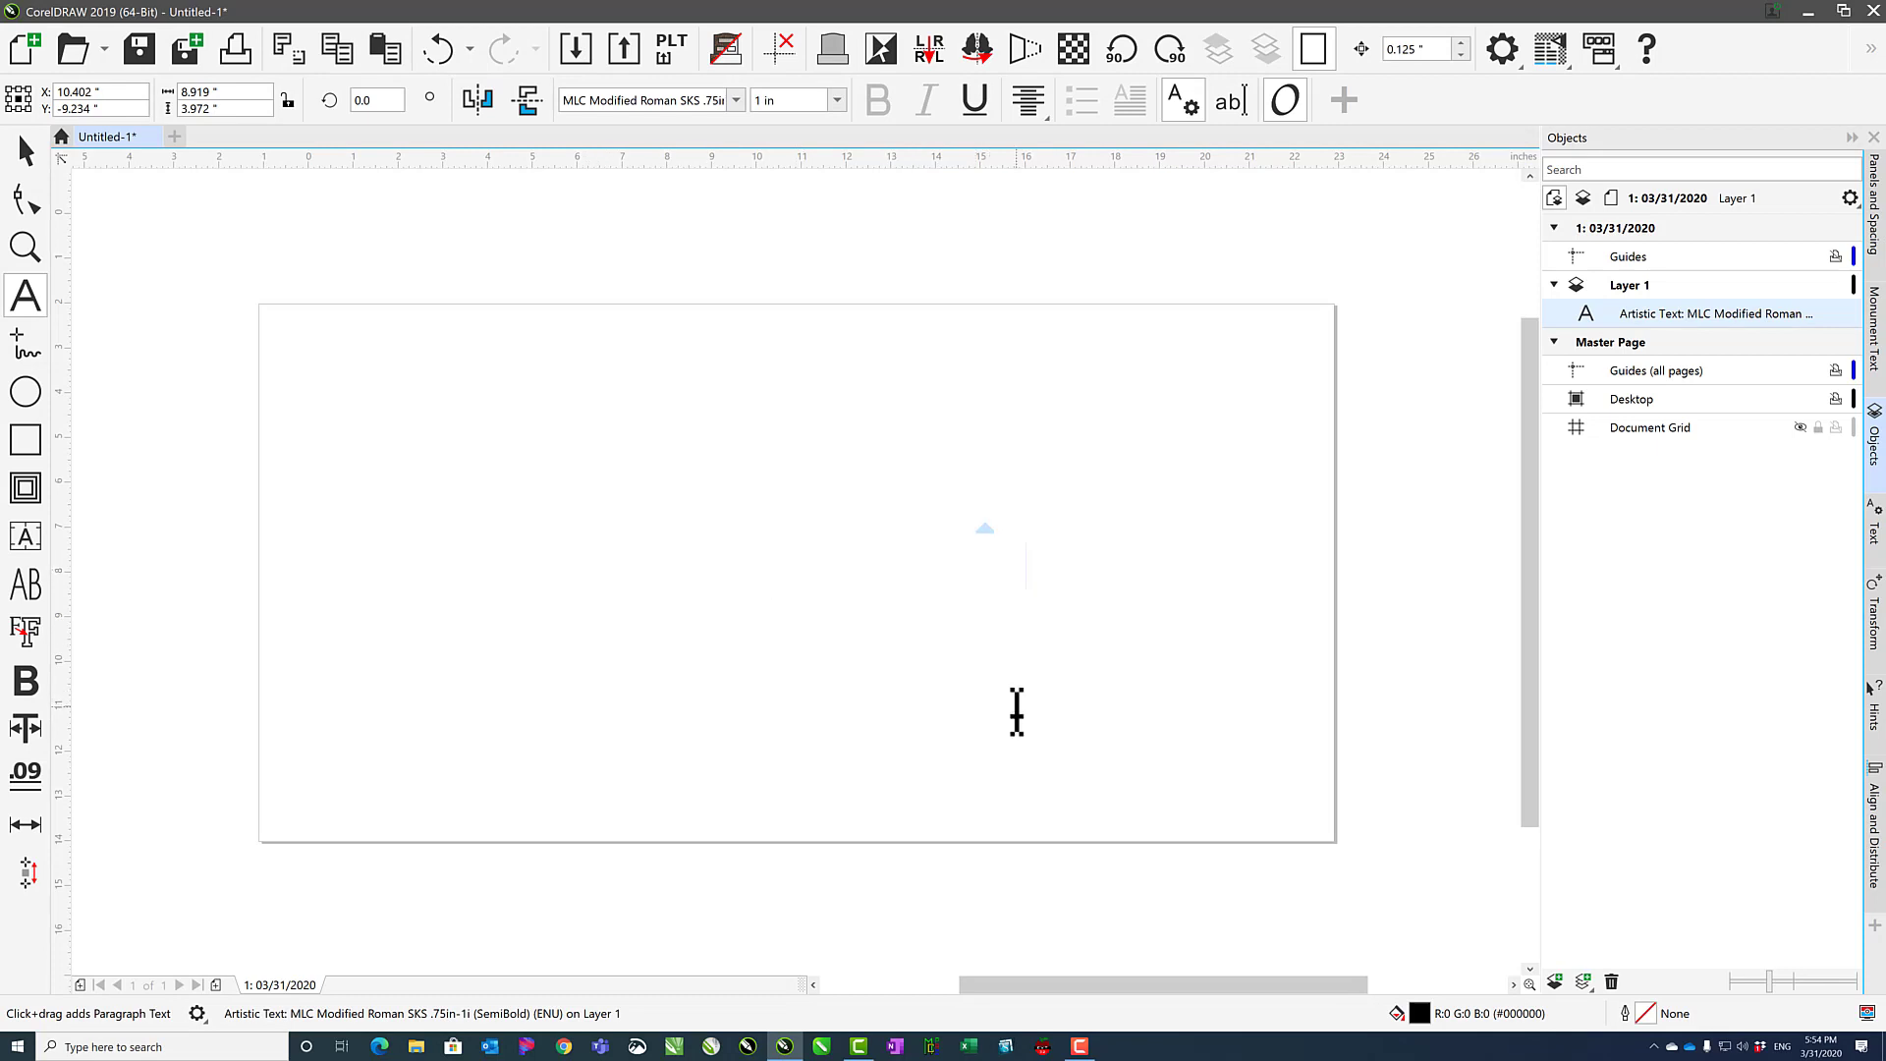
Enter "GAMPA" in quotation marks and change the opening quote to its Stylistic Alternate glyph
{"action": "type", "text": "\""}
{"action": "type", "text": "GAMPA\""}
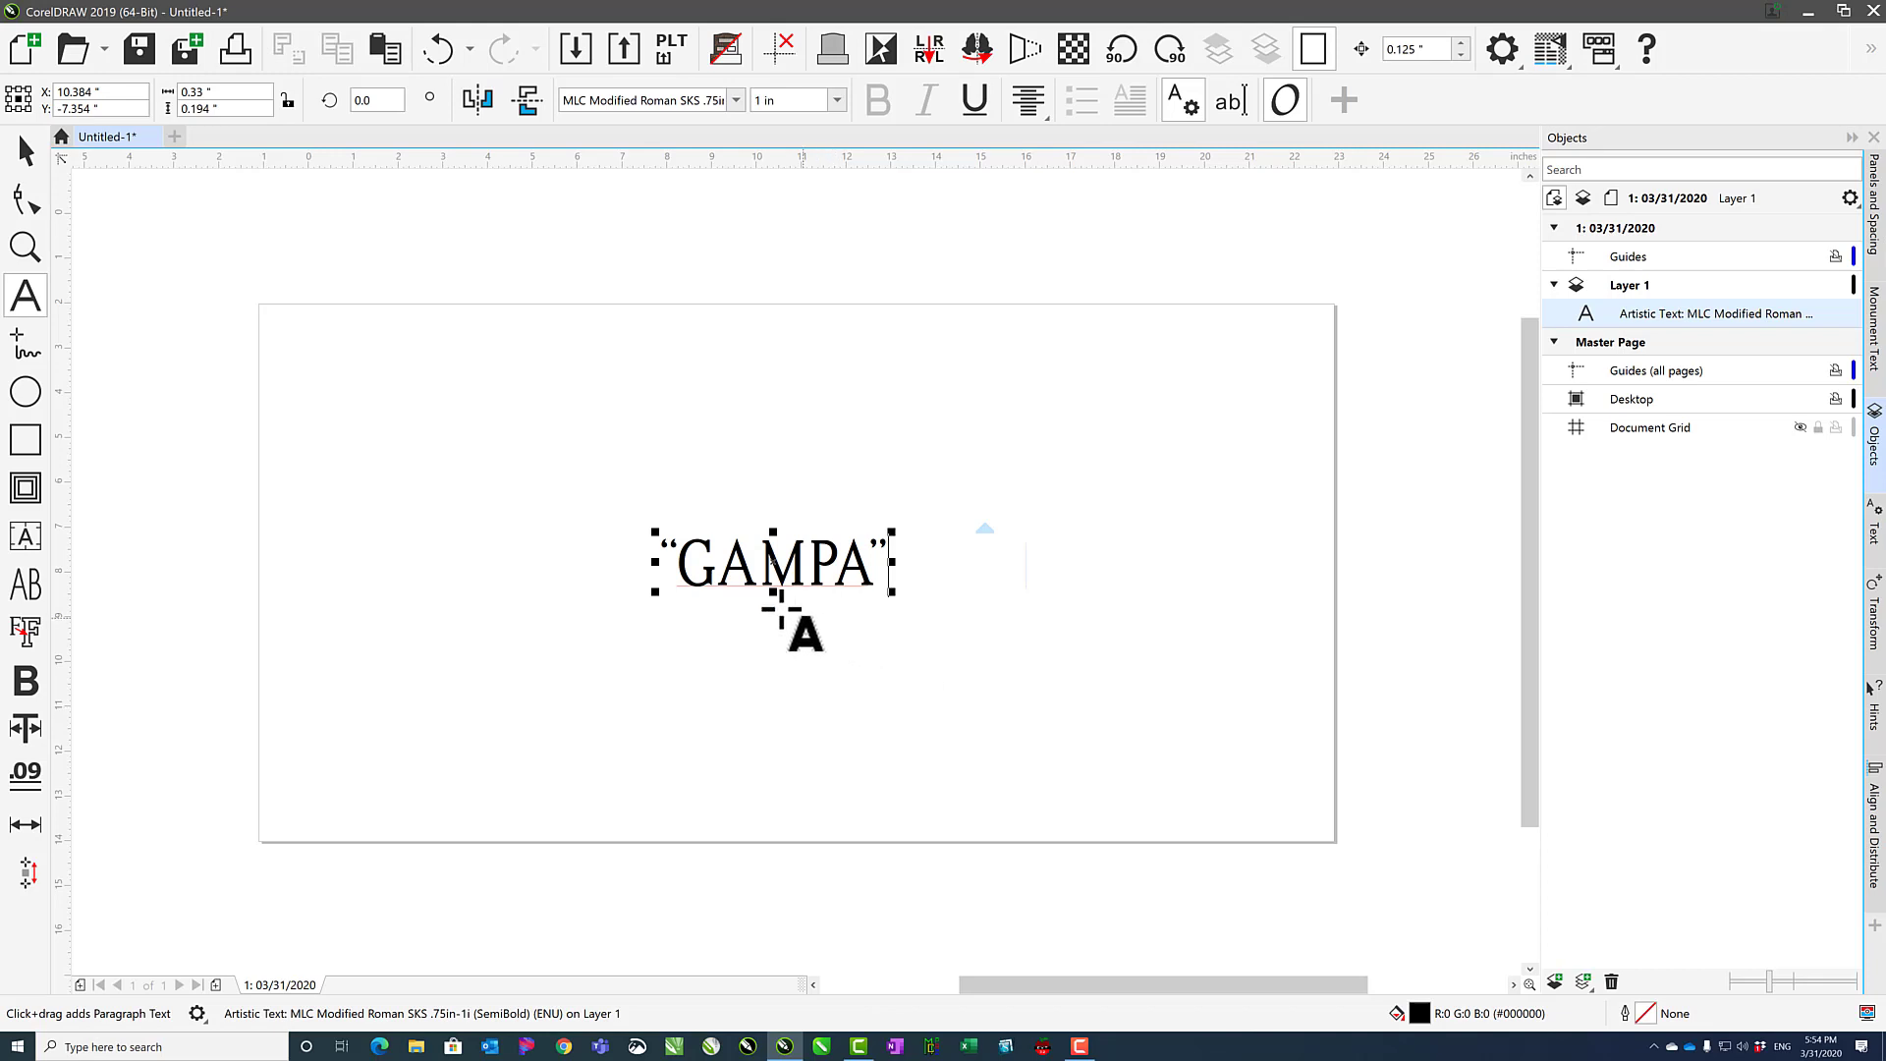
{"action": "left_click_drag", "start_coordinate": [656, 555], "coordinate": [672, 560]}
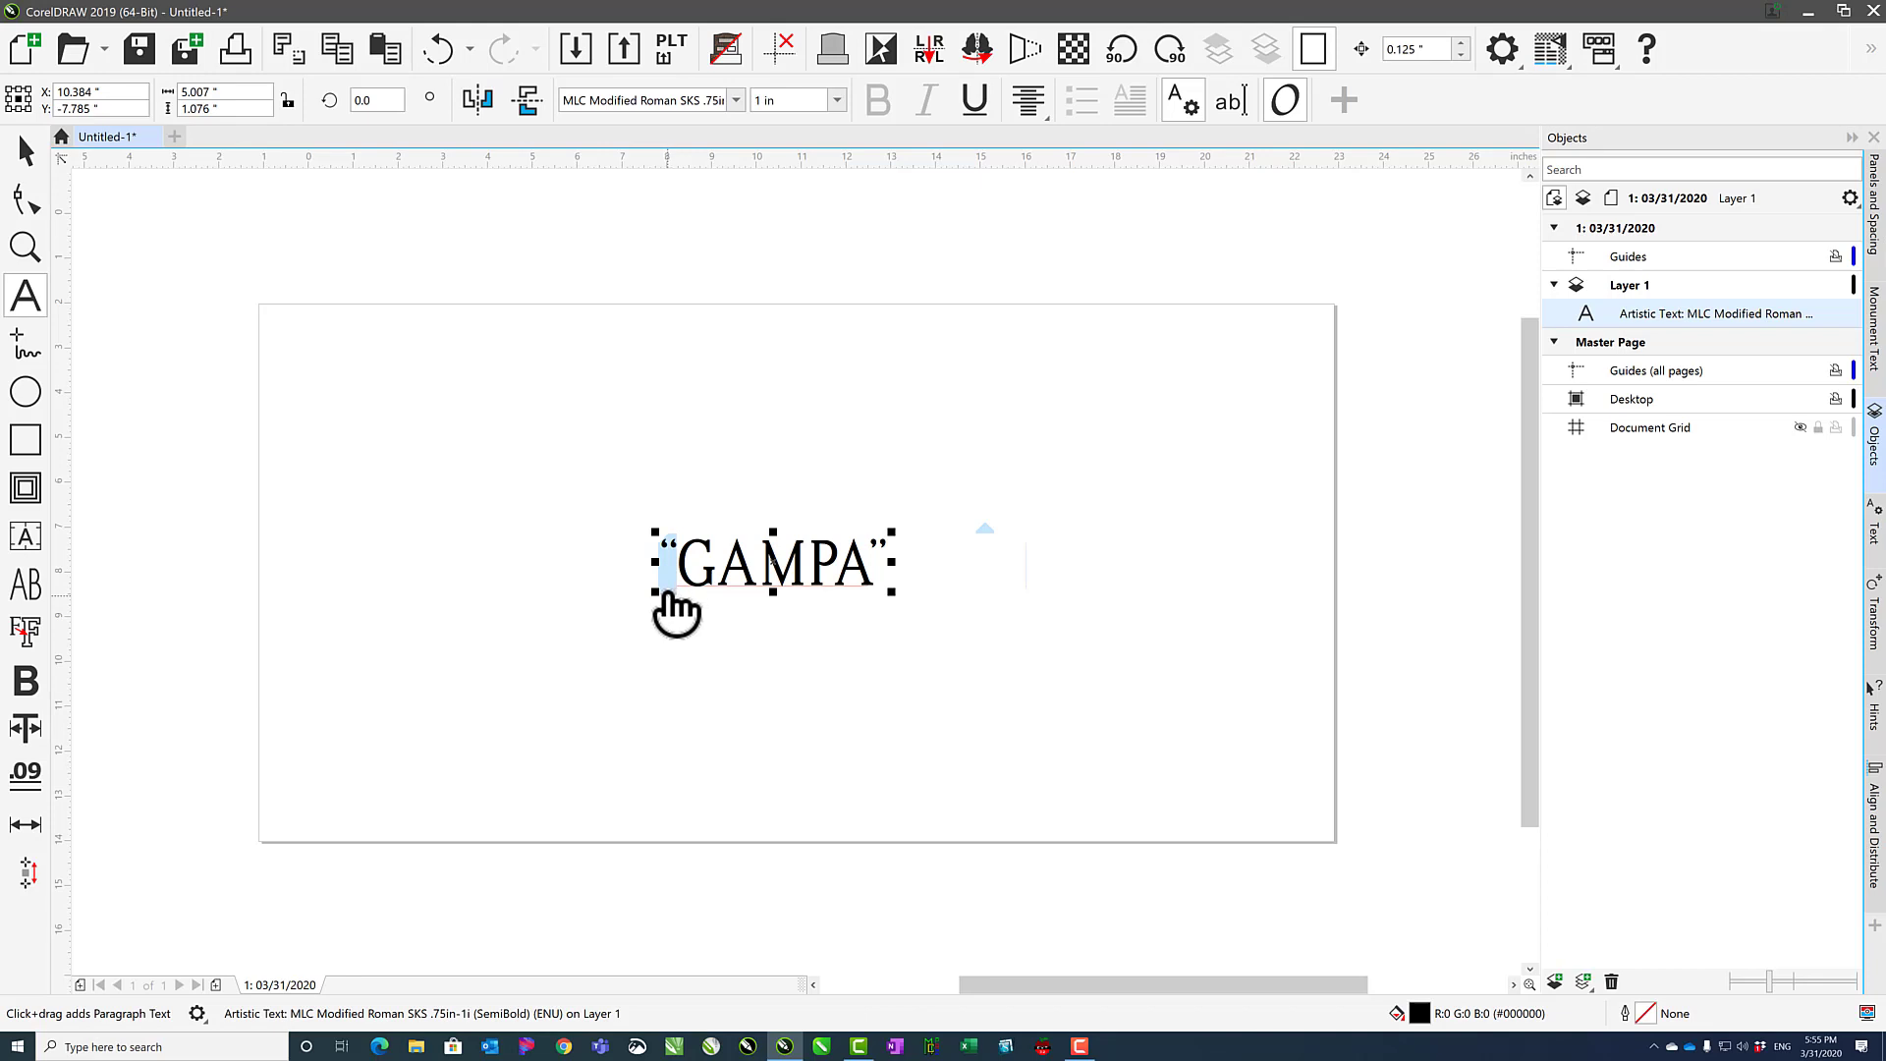
{"action": "left_click", "coordinate": [667, 594]}
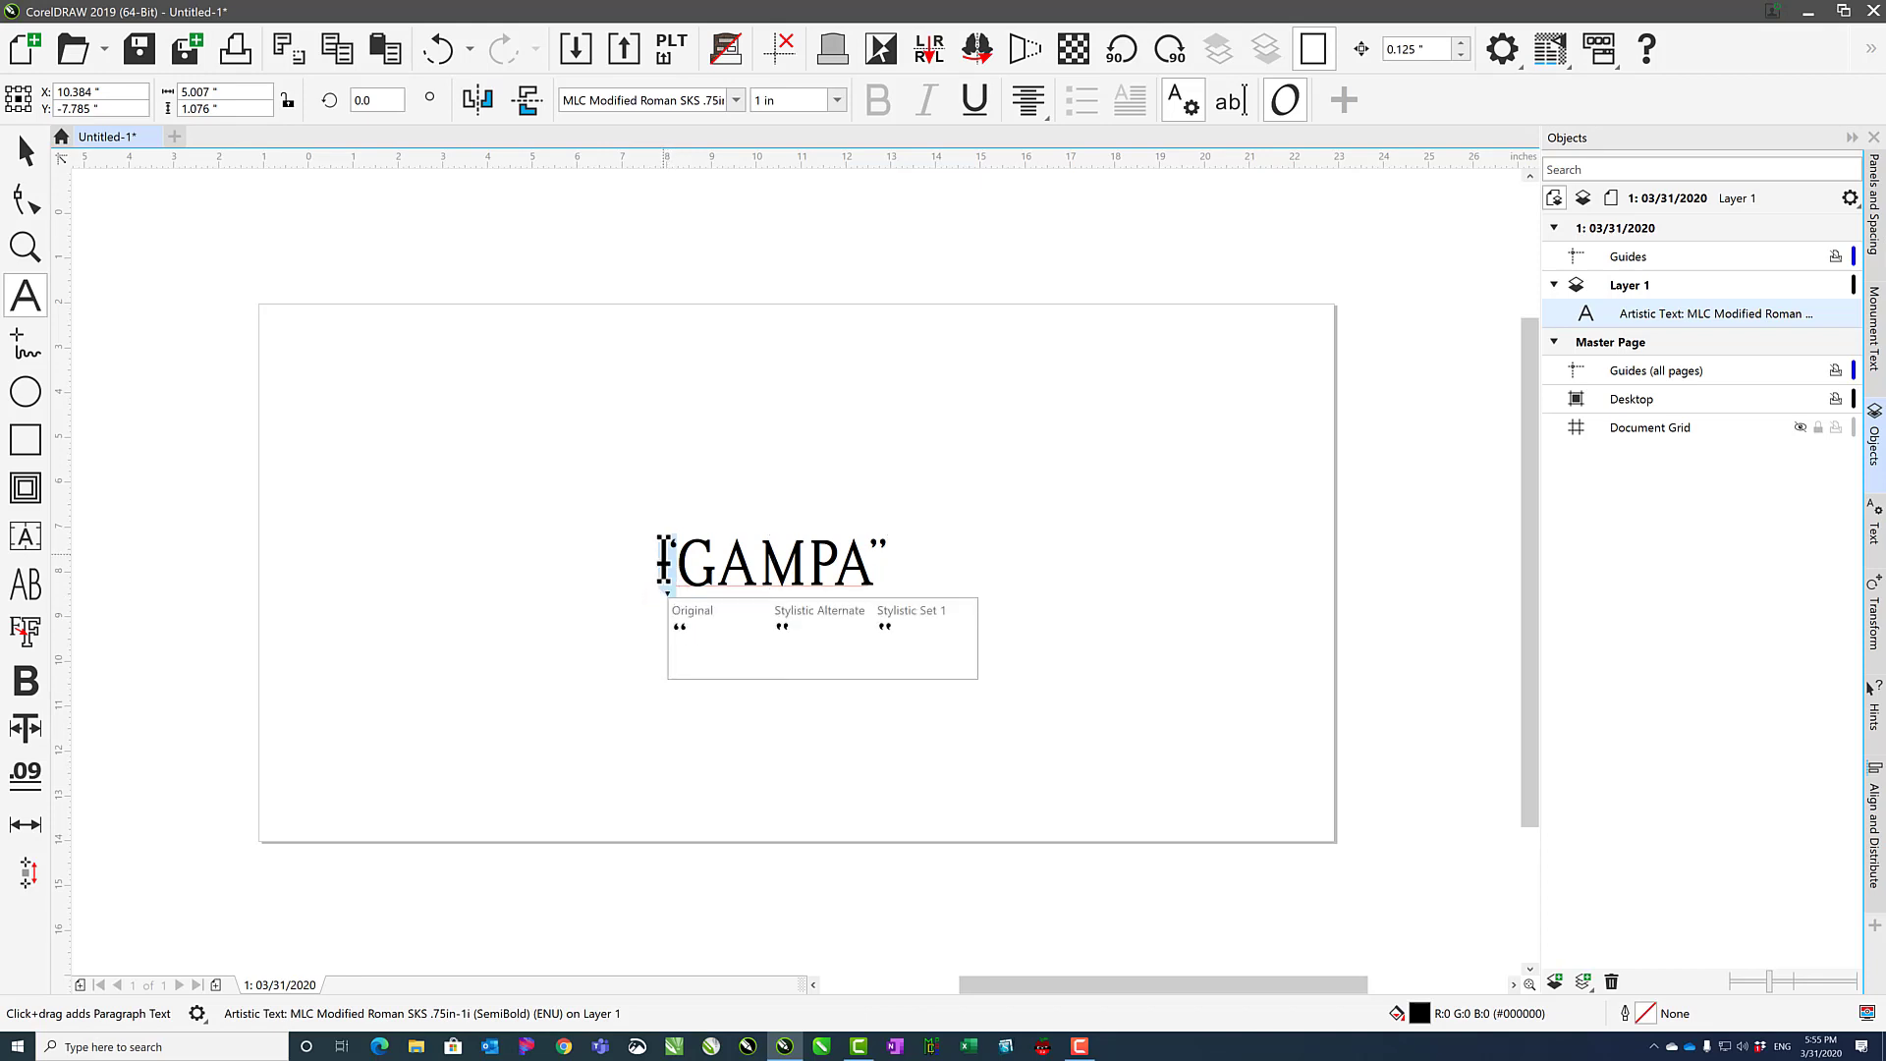
{"action": "left_click", "coordinate": [798, 615]}
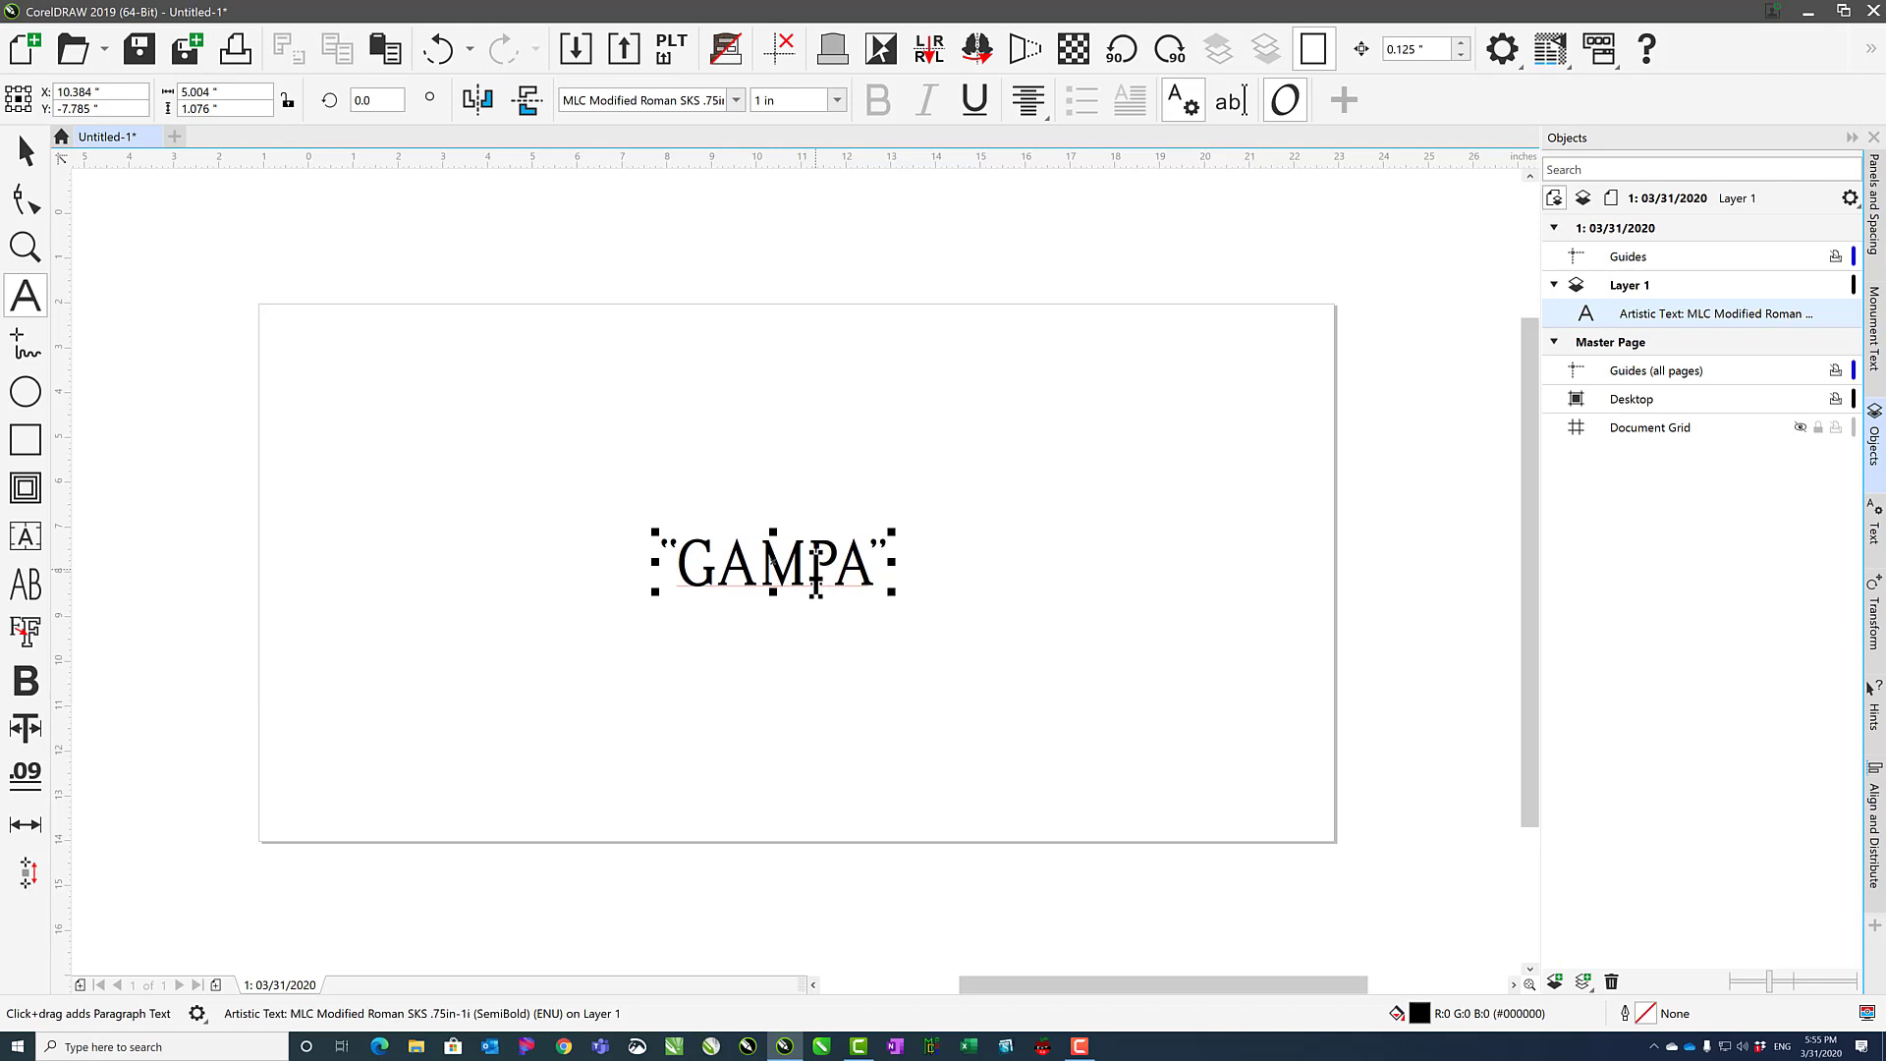
Replace the quoted word with the single-dash date range "1910 - 2010"
{"action": "key", "text": "ctrl+a"}
{"action": "key", "text": "Delete"}
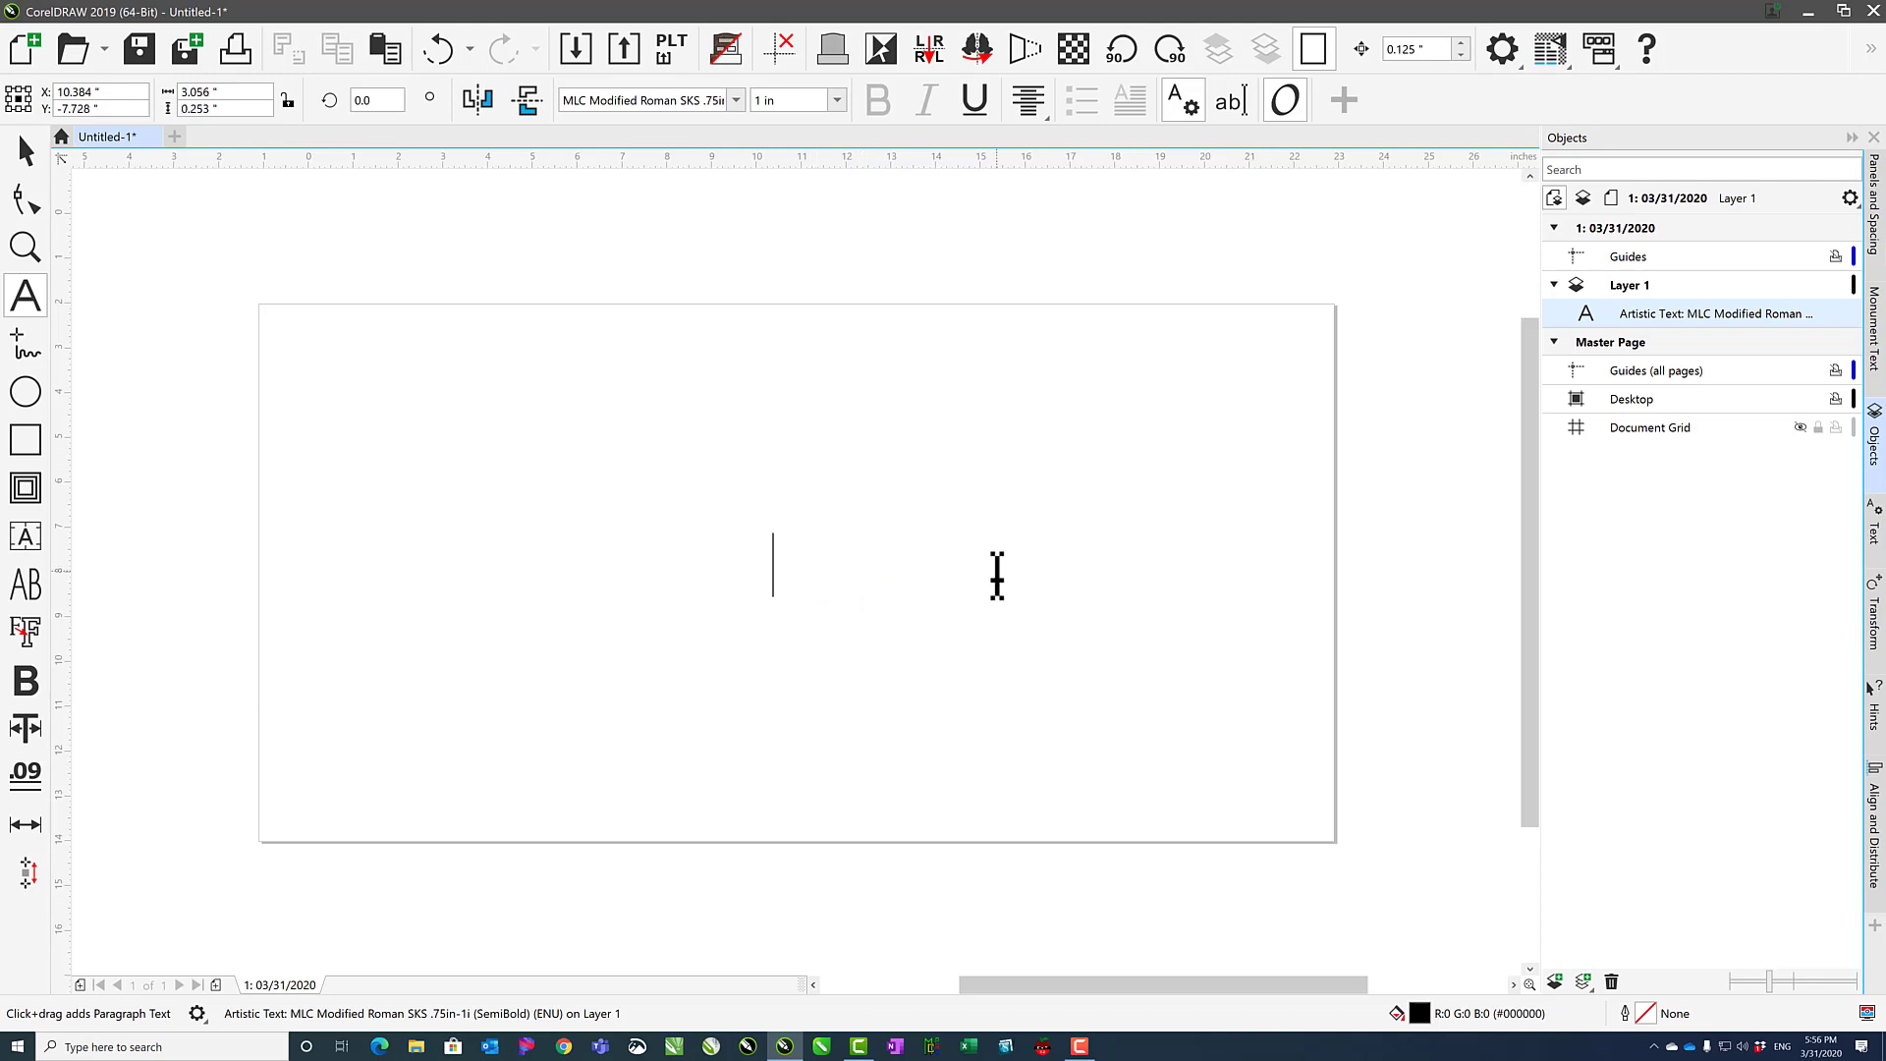
{"action": "type", "text": "1910 -"}
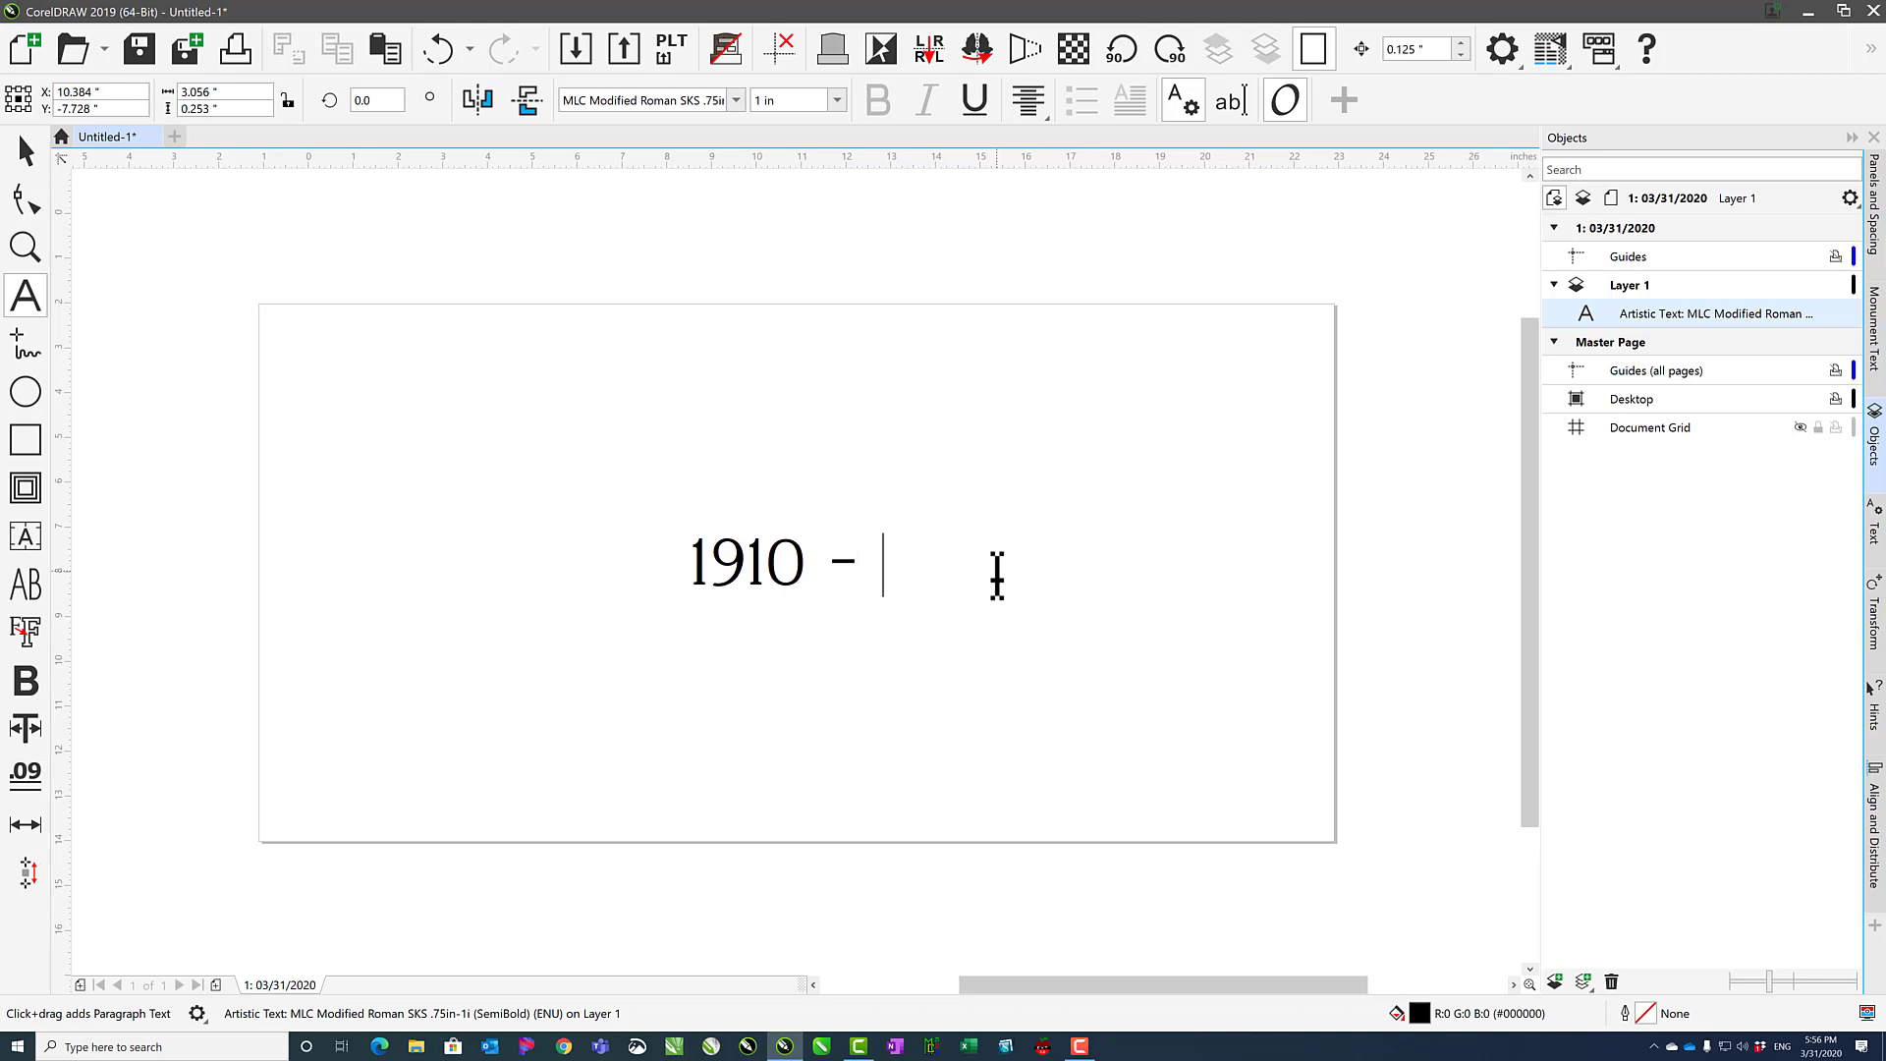
{"action": "type", "text": " 2010"}
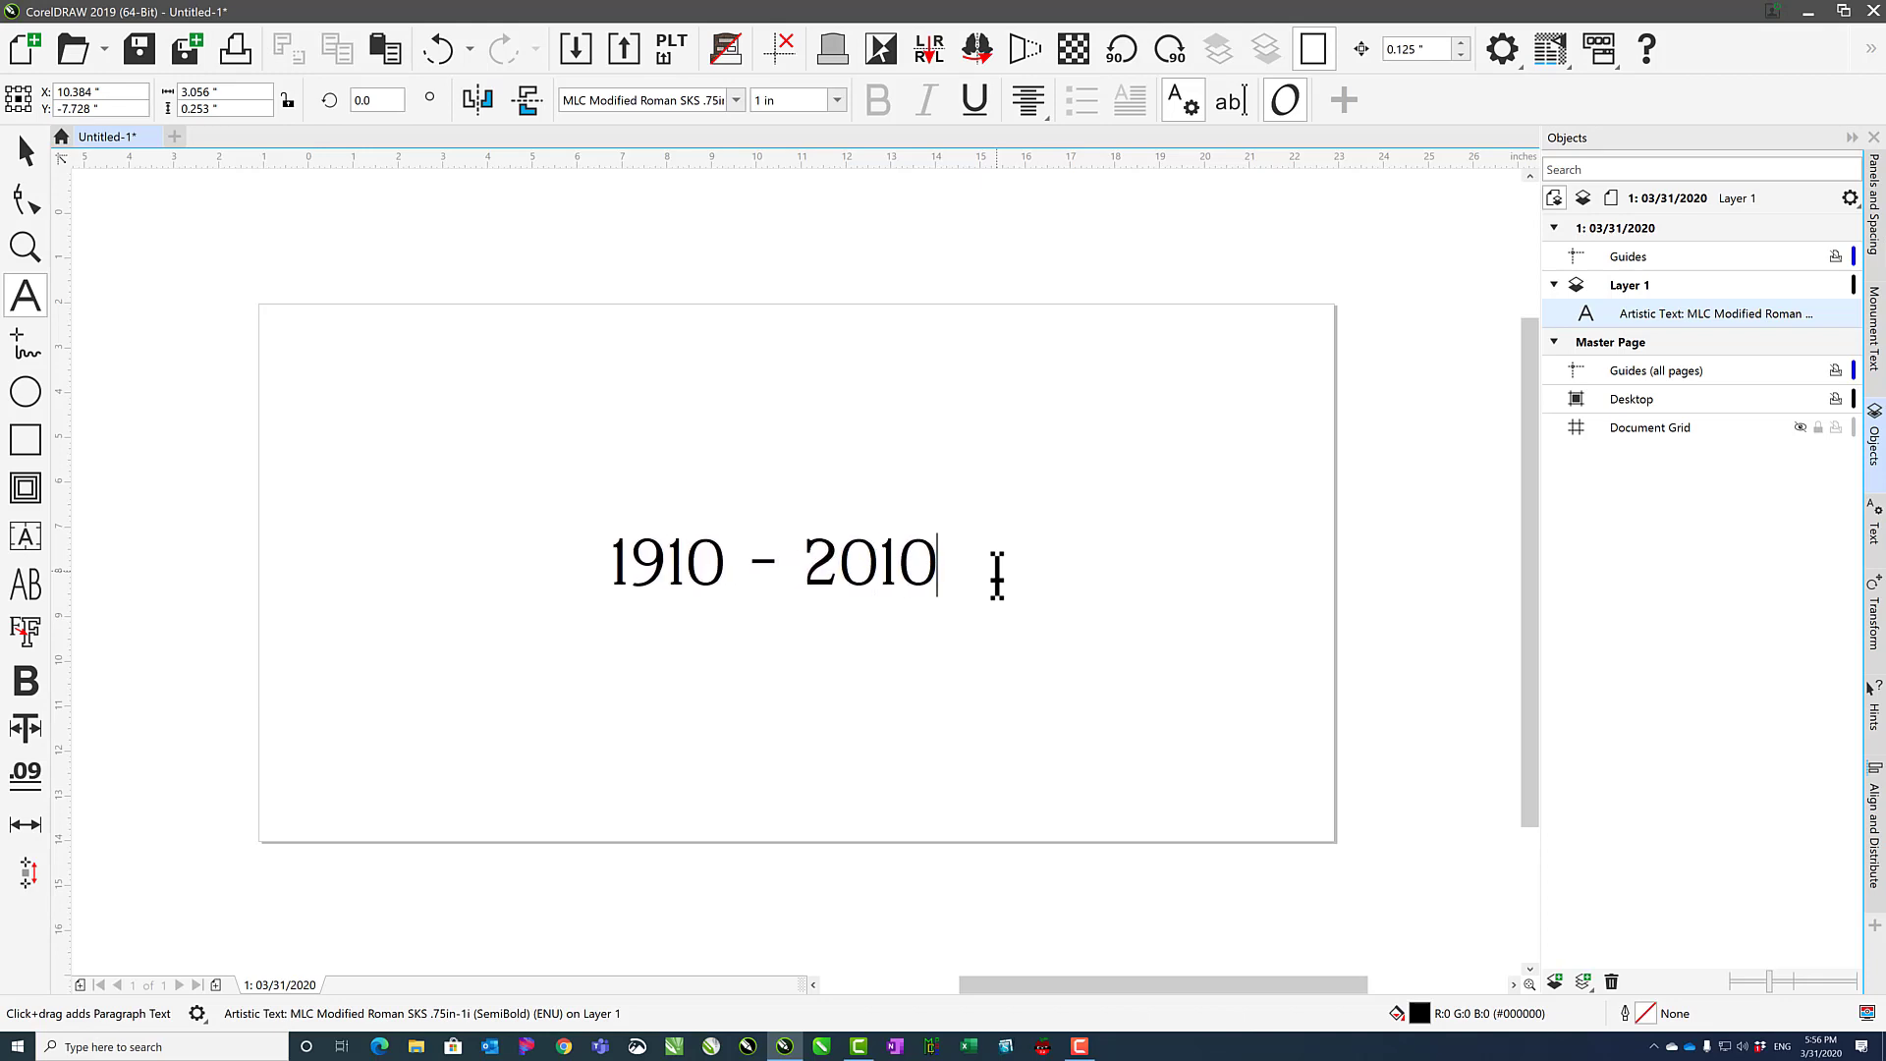
Add a second line "1910 -- 2010" with a double dash and a third line "1910 --- 2010" with a triple dash
{"action": "key", "text": "Return"}
{"action": "type", "text": "1910 --"}
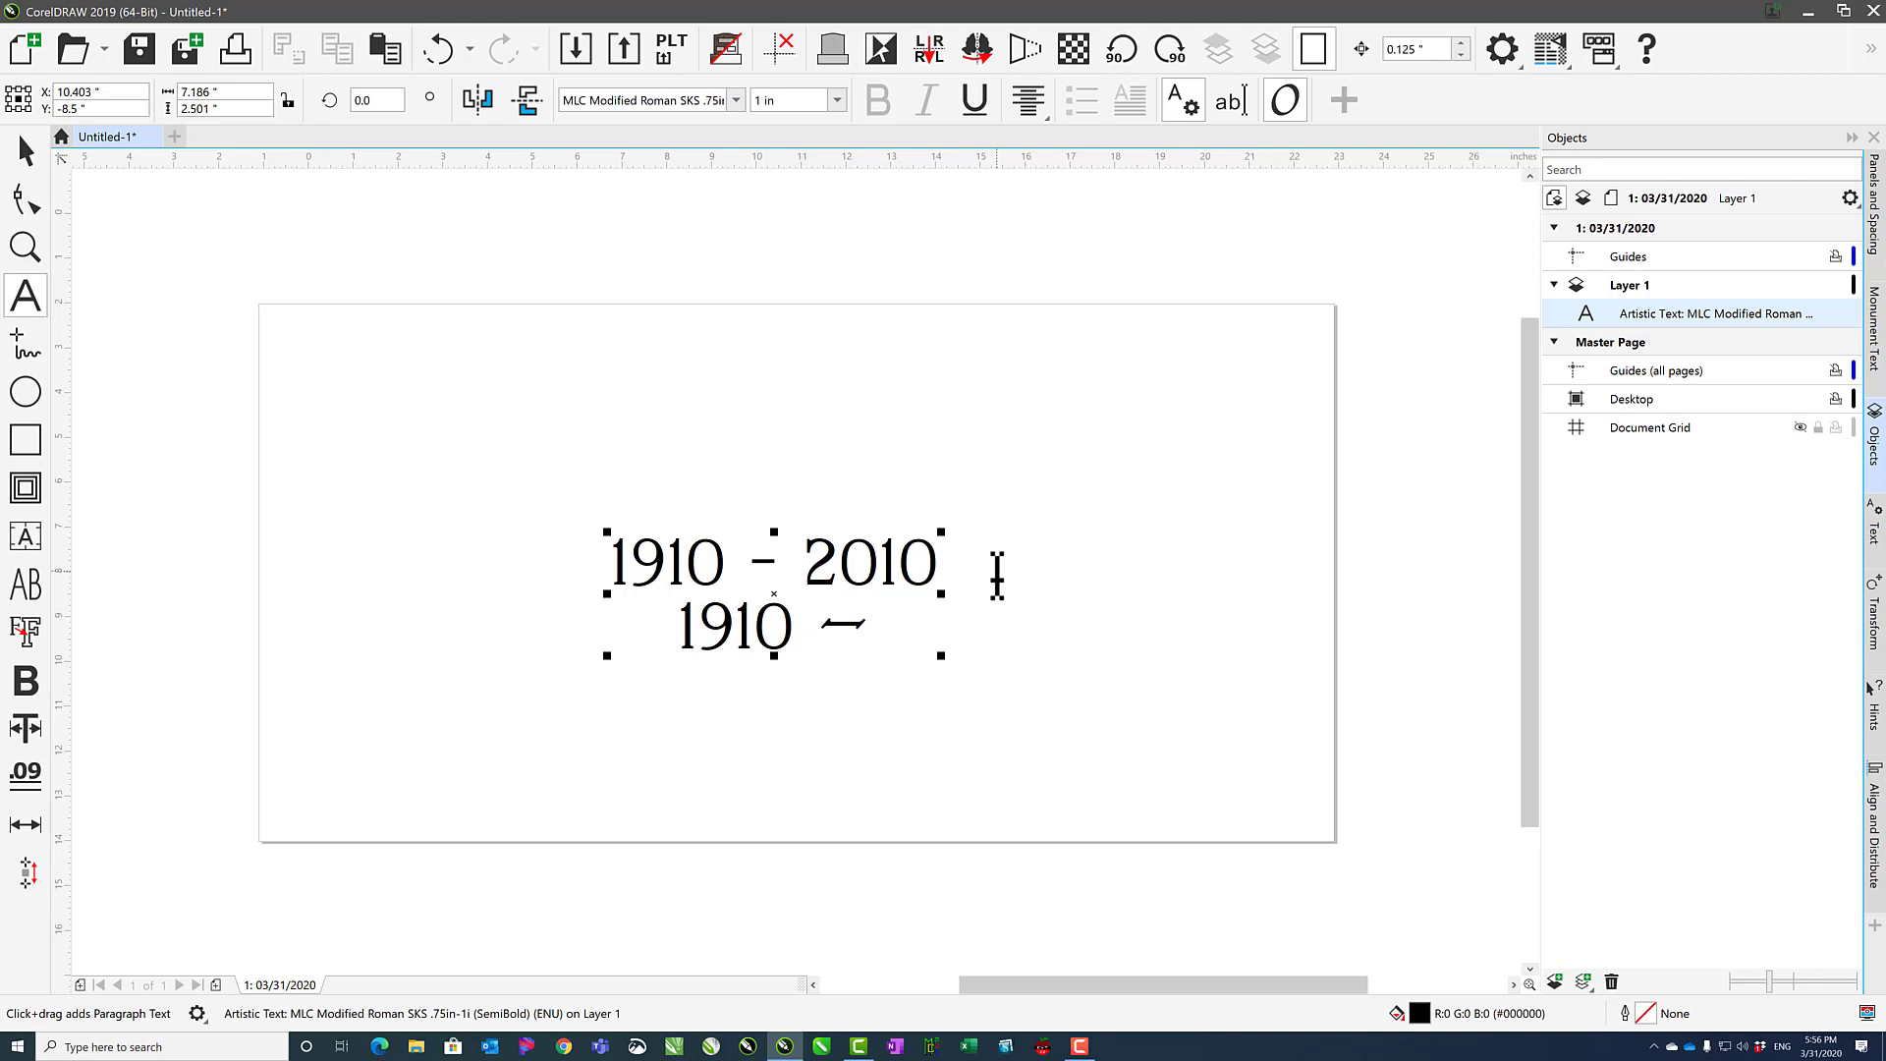
{"action": "type", "text": " 2010 "}
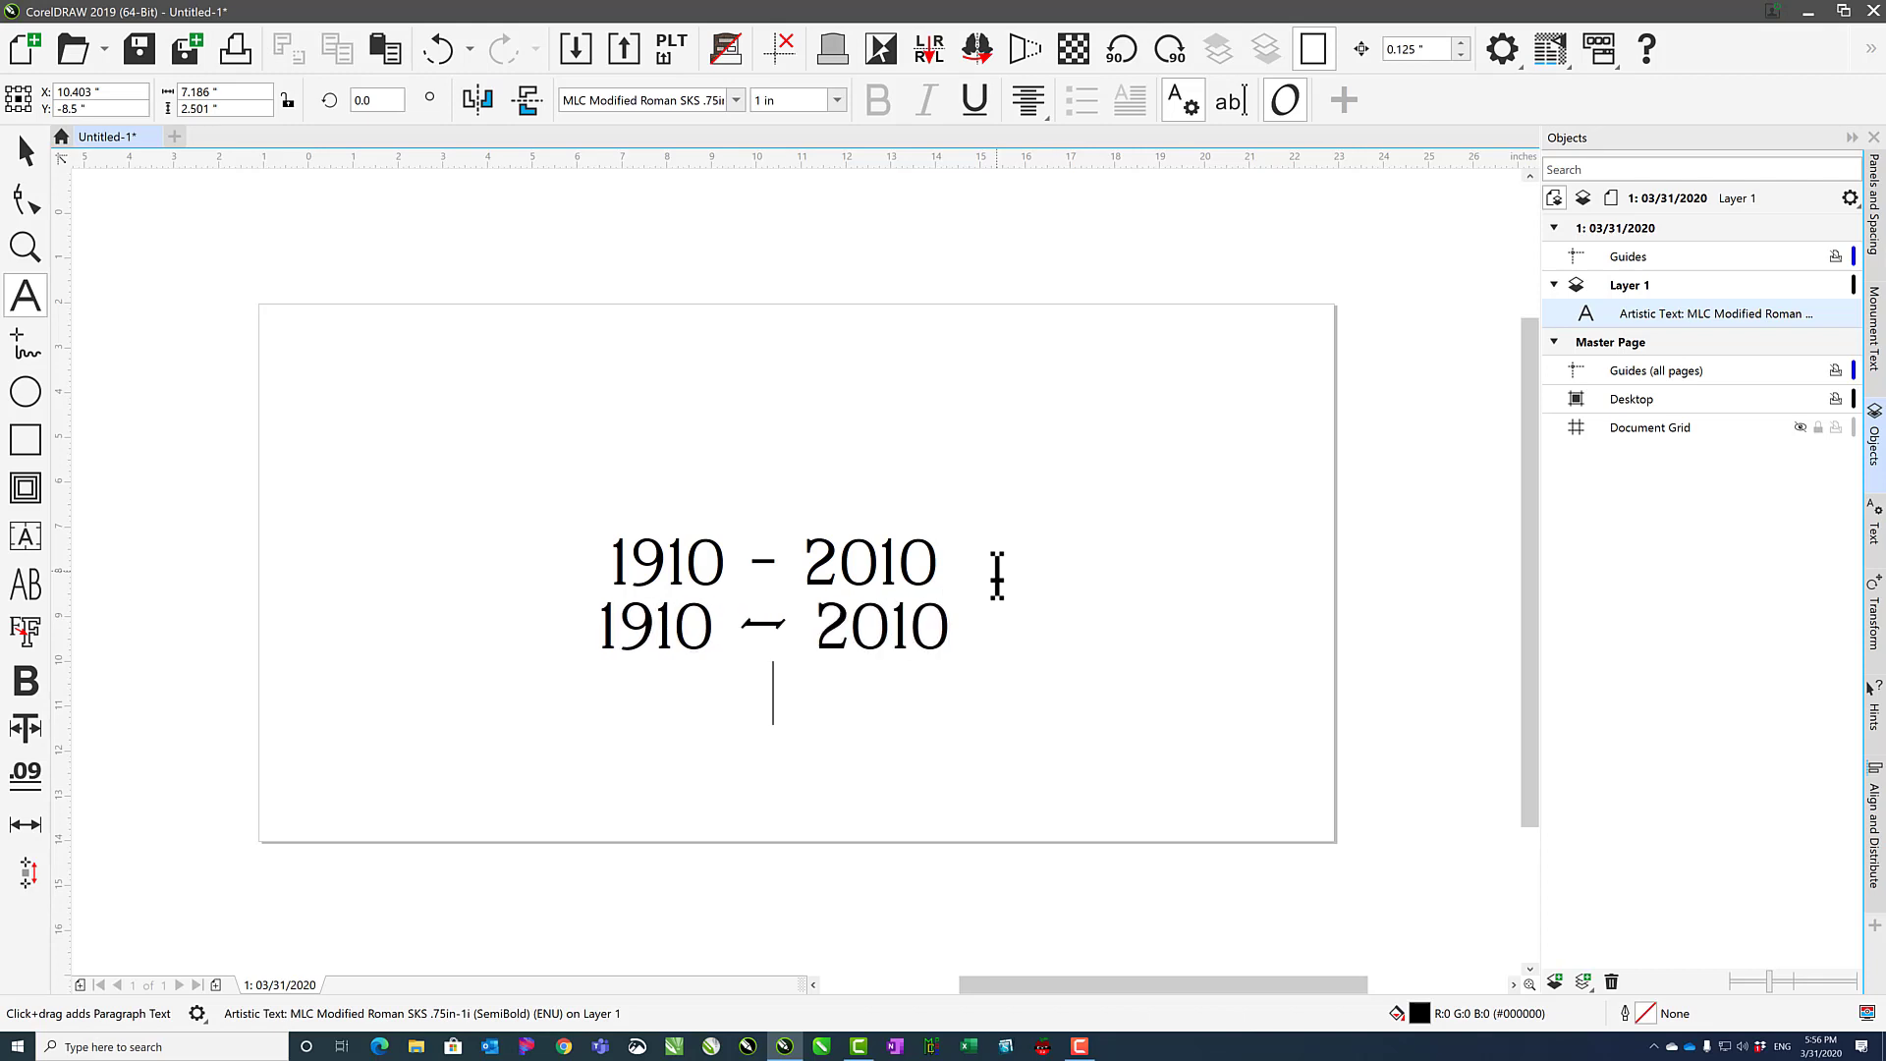
{"action": "type", "text": "1910 "}
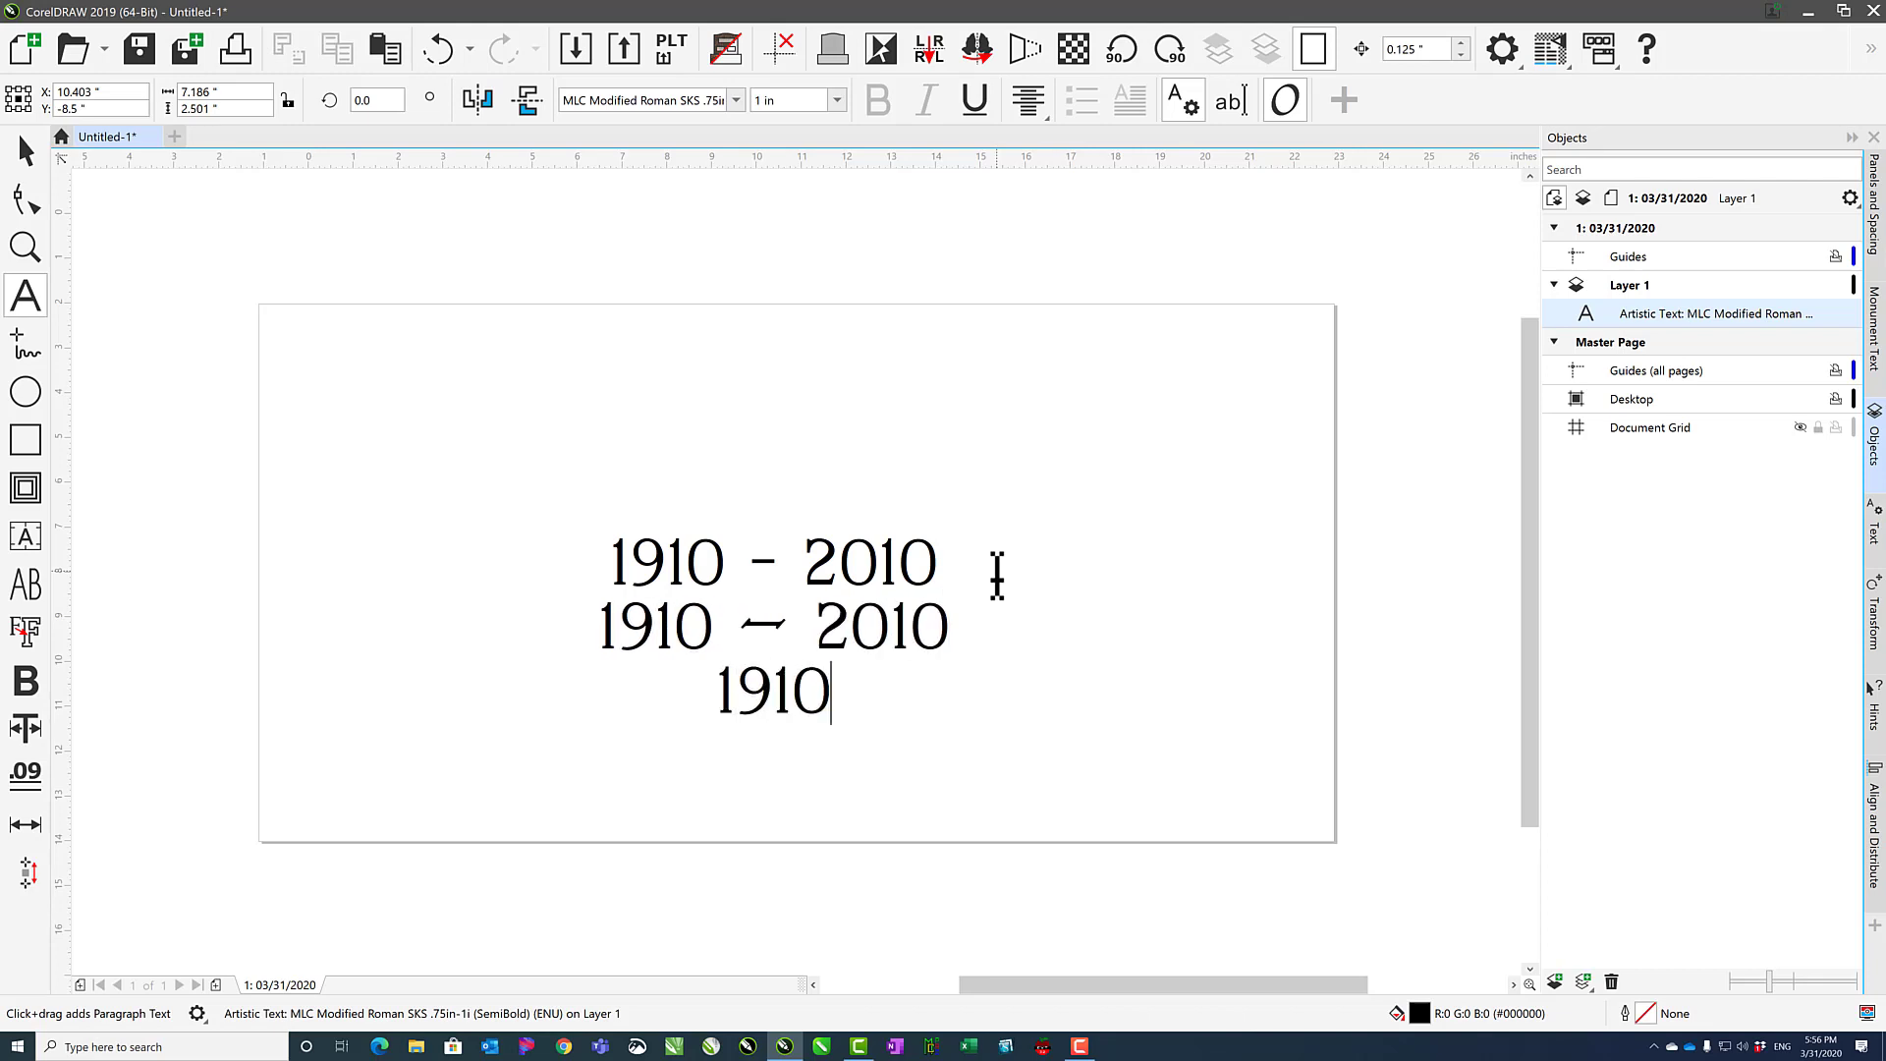
{"action": "type", "text": "--- 20"}
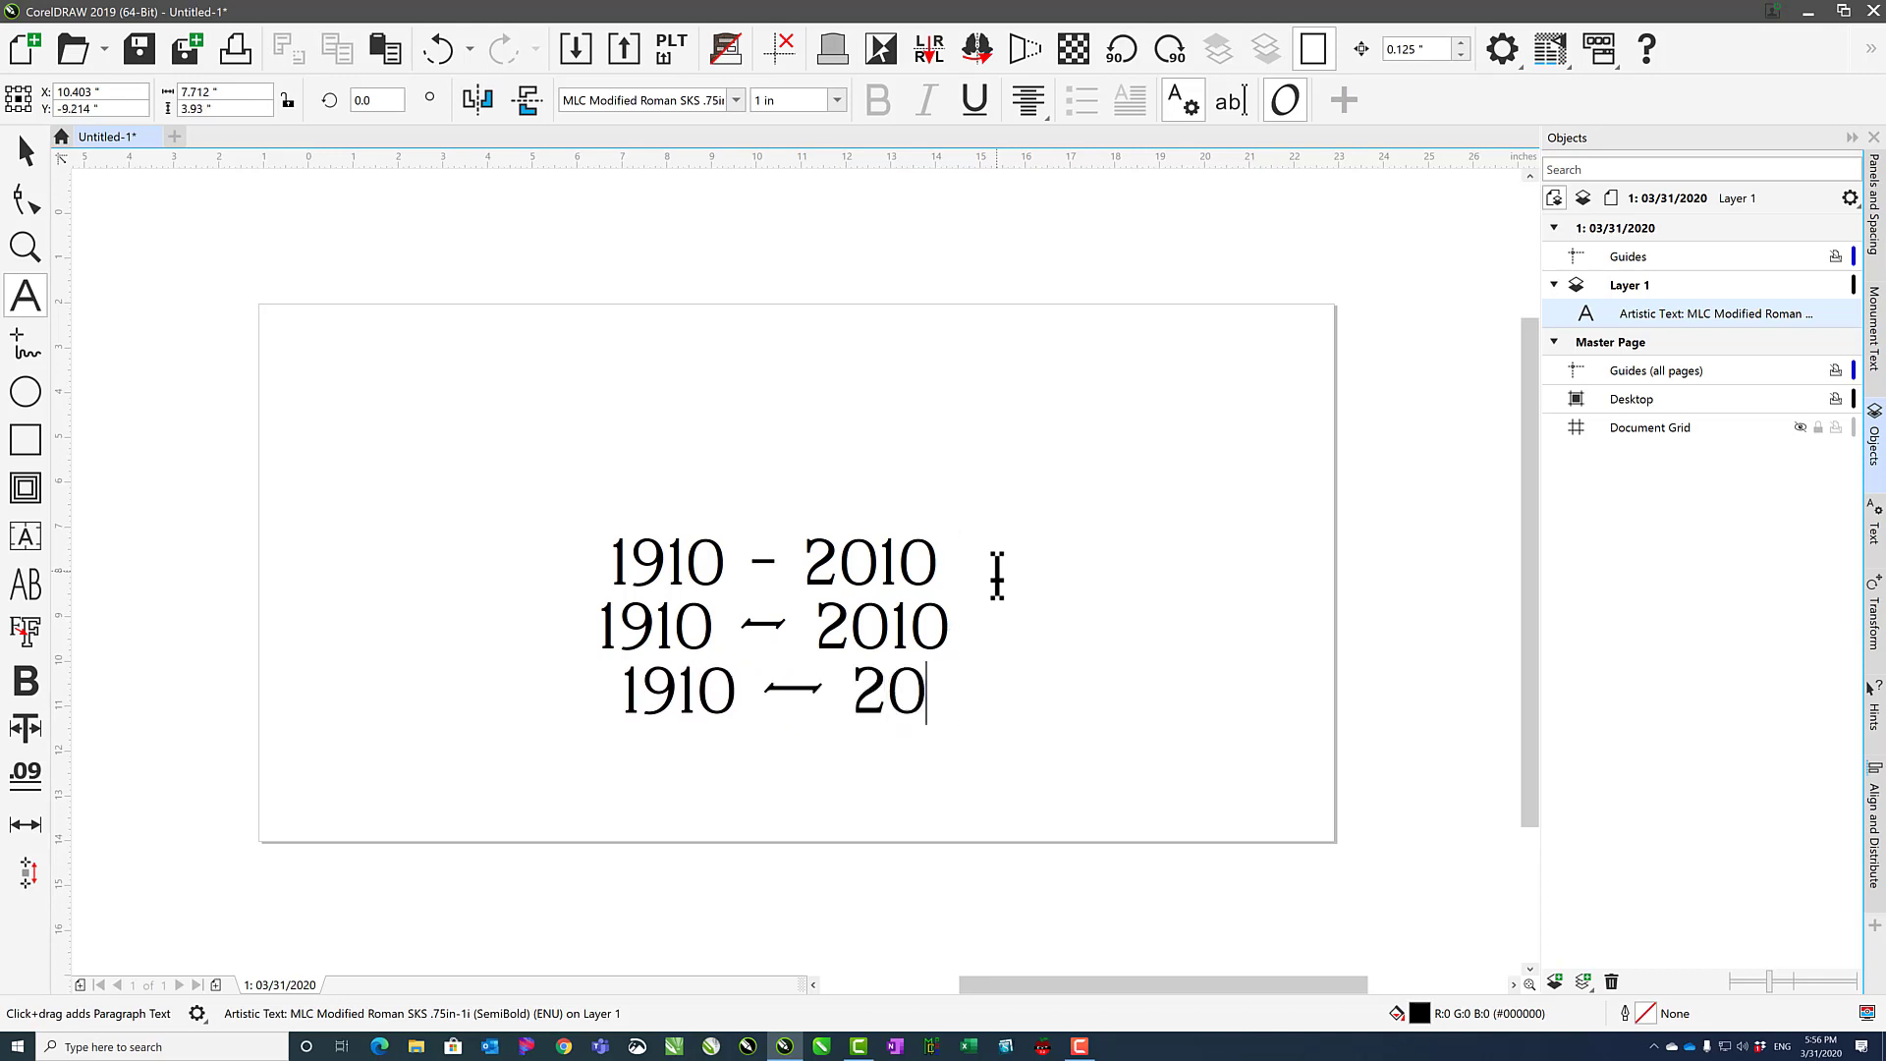
{"action": "type", "text": "10"}
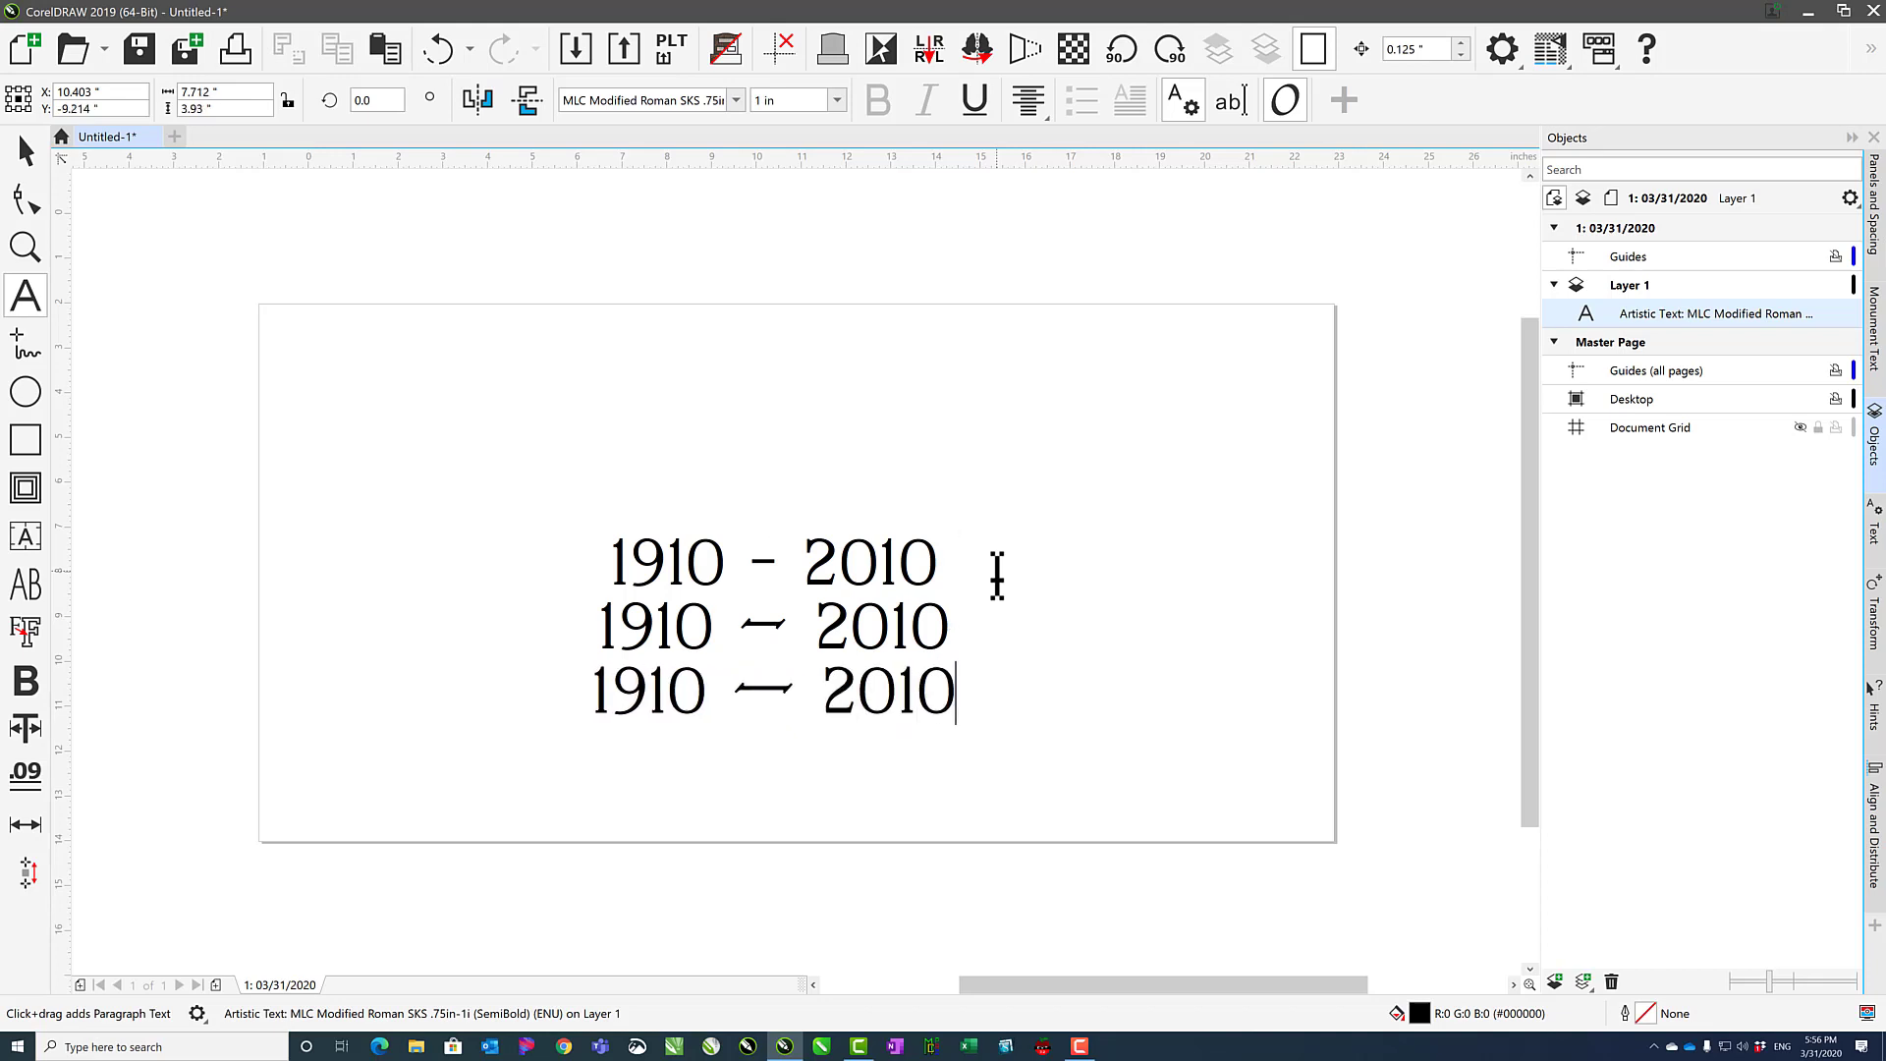
Try a long double-ended arrow made of "<", a row of dashes and ">" on a fourth line
{"action": "key", "text": "Return"}
{"action": "type", "text": "<"}
{"action": "type", "text": "------"}
{"action": "key", "text": "BackSpace"}
{"action": "key", "text": "BackSpace"}
{"action": "key", "text": "BackSpace"}
{"action": "key", "text": "BackSpace"}
{"action": "type", "text": "-"}
{"action": "key", "text": "BackSpace"}
{"action": "type", "text": "--------->"}
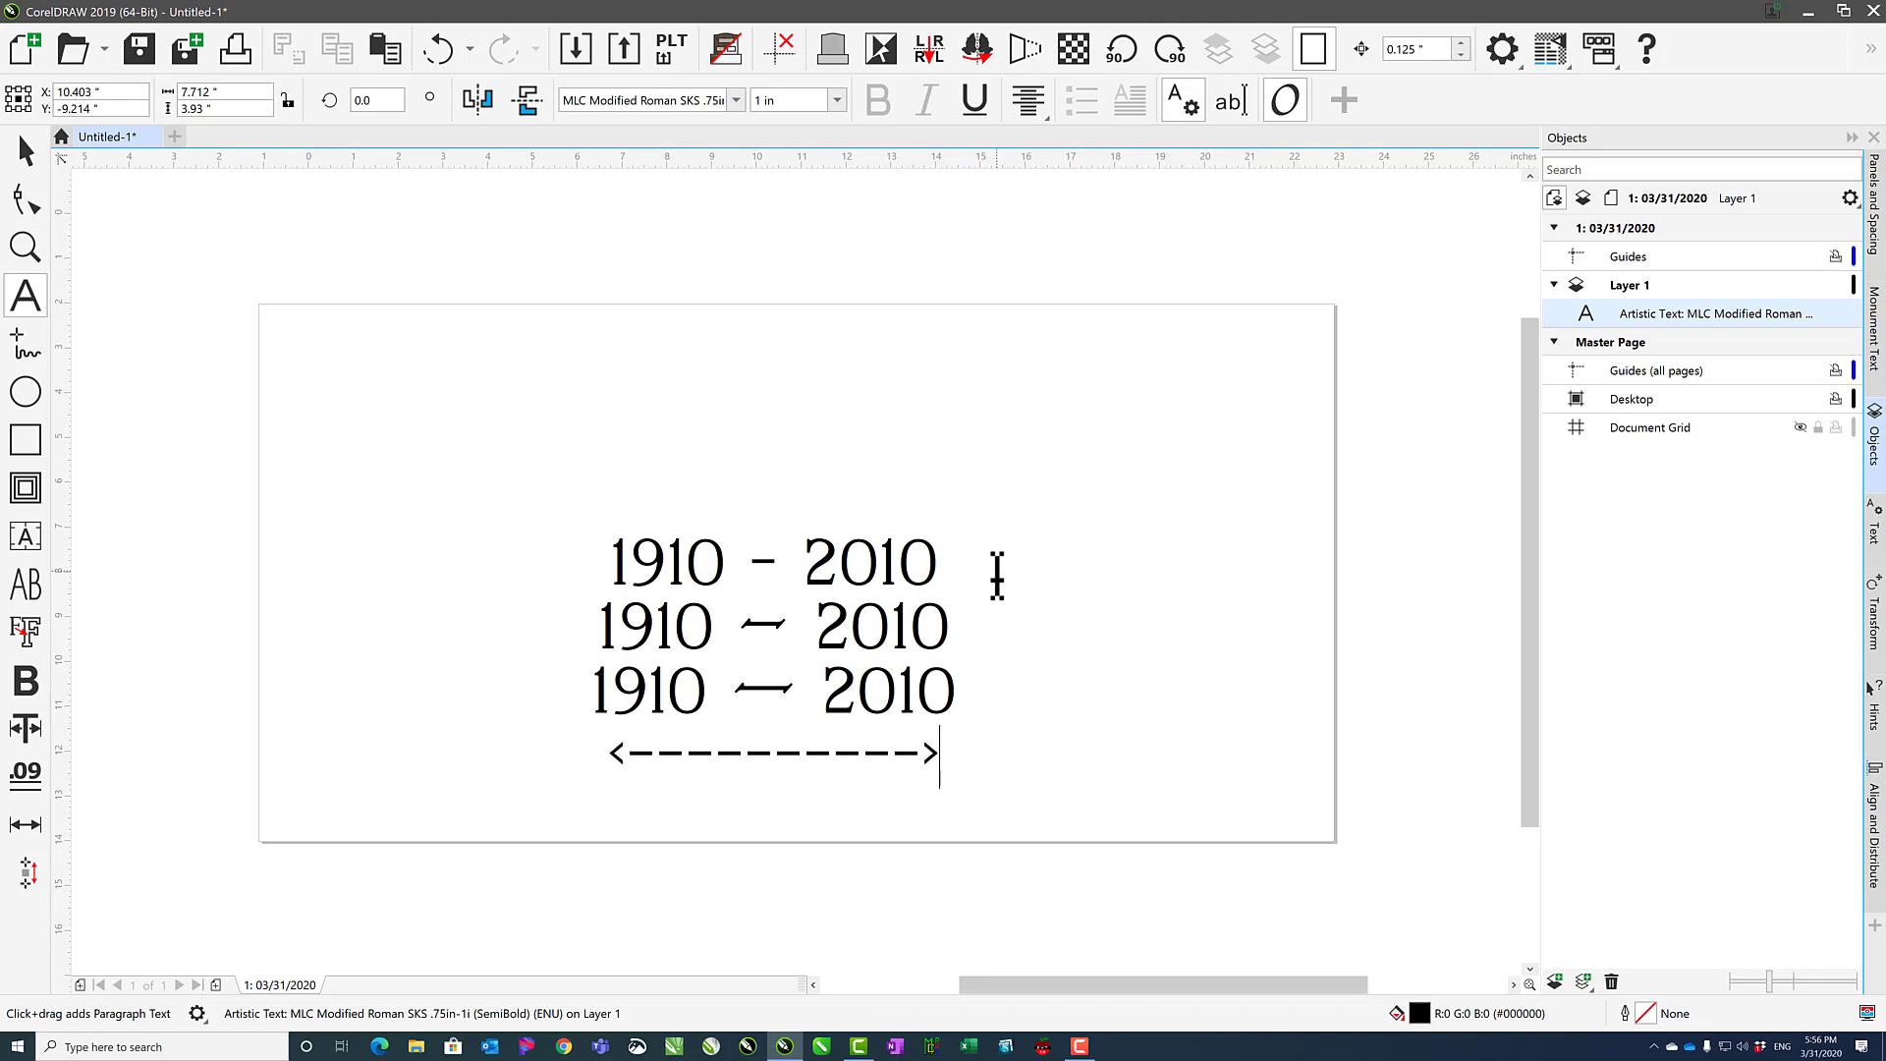
Try a shorter row of dashes closed with ">", clear the fourth line and leave text editing
{"action": "key", "text": "BackSpace"}
{"action": "key", "text": "BackSpace"}
{"action": "key", "text": "BackSpace"}
{"action": "key", "text": "BackSpace"}
{"action": "key", "text": "BackSpace"}
{"action": "key", "text": "BackSpace"}
{"action": "key", "text": "BackSpace"}
{"action": "key", "text": "BackSpace"}
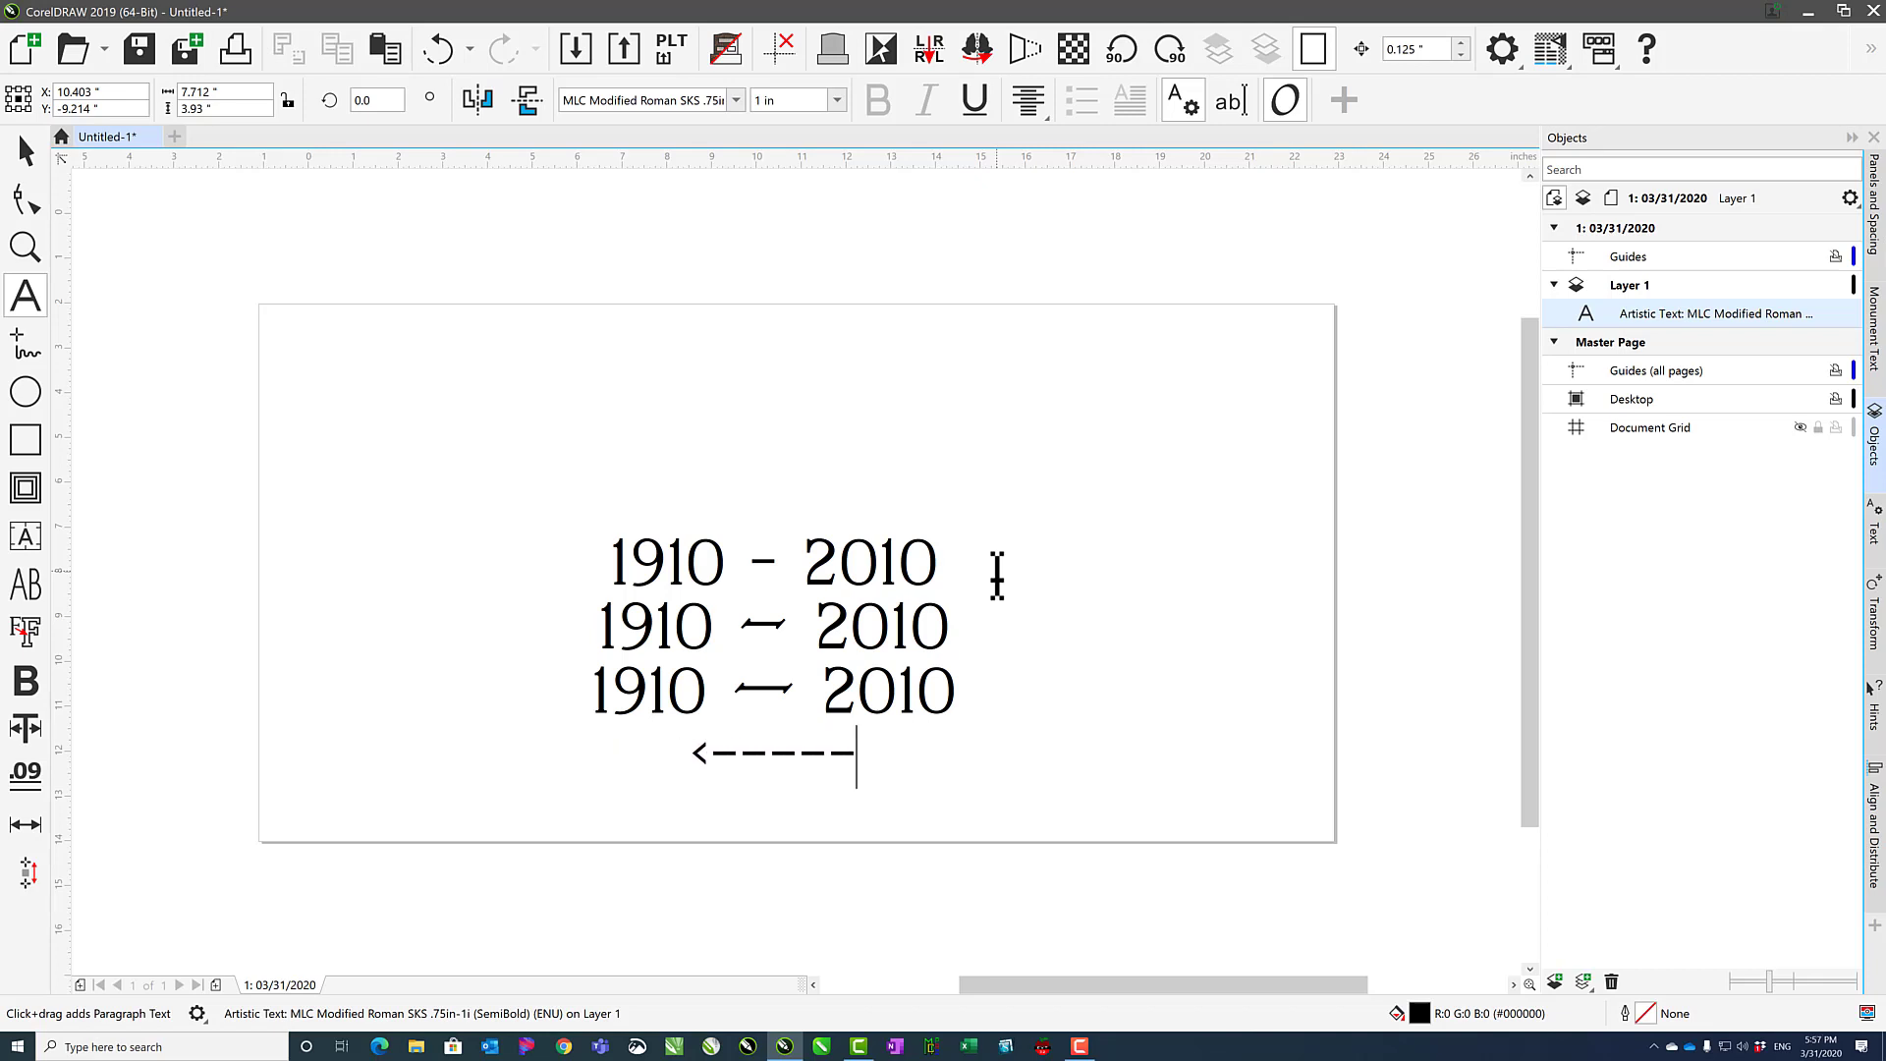
{"action": "type", "text": ">"}
{"action": "key", "text": "BackSpace"}
{"action": "key", "text": "BackSpace"}
{"action": "key", "text": "BackSpace"}
{"action": "key", "text": "BackSpace"}
{"action": "key", "text": "BackSpace"}
{"action": "key", "text": "BackSpace"}
{"action": "key", "text": "BackSpace"}
{"action": "key", "text": "BackSpace"}
{"action": "key", "text": "Escape"}
Start a new artistic text object above the date ranges and set its font to MDRoman
{"action": "left_click", "coordinate": [685, 387]}
{"action": "left_click", "coordinate": [636, 102]}
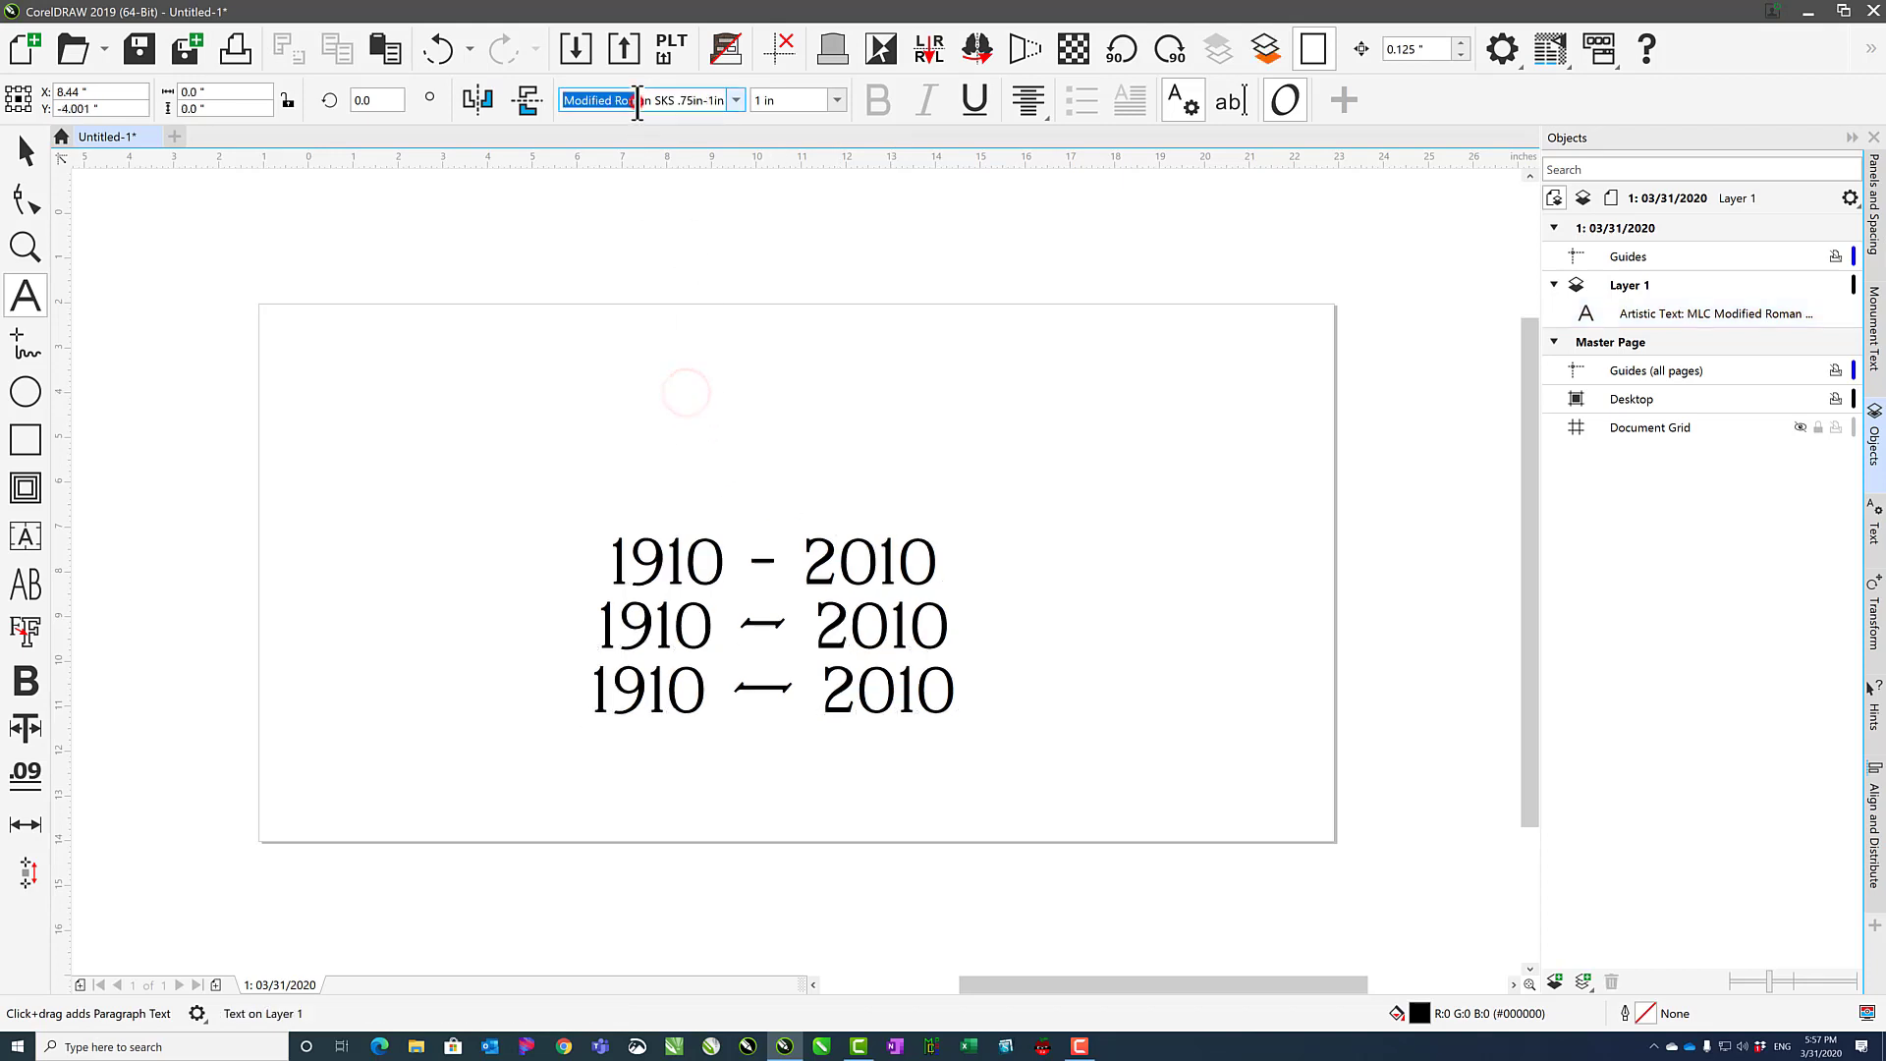
{"action": "double_click", "coordinate": [637, 102]}
{"action": "type", "text": "MDRoman"}
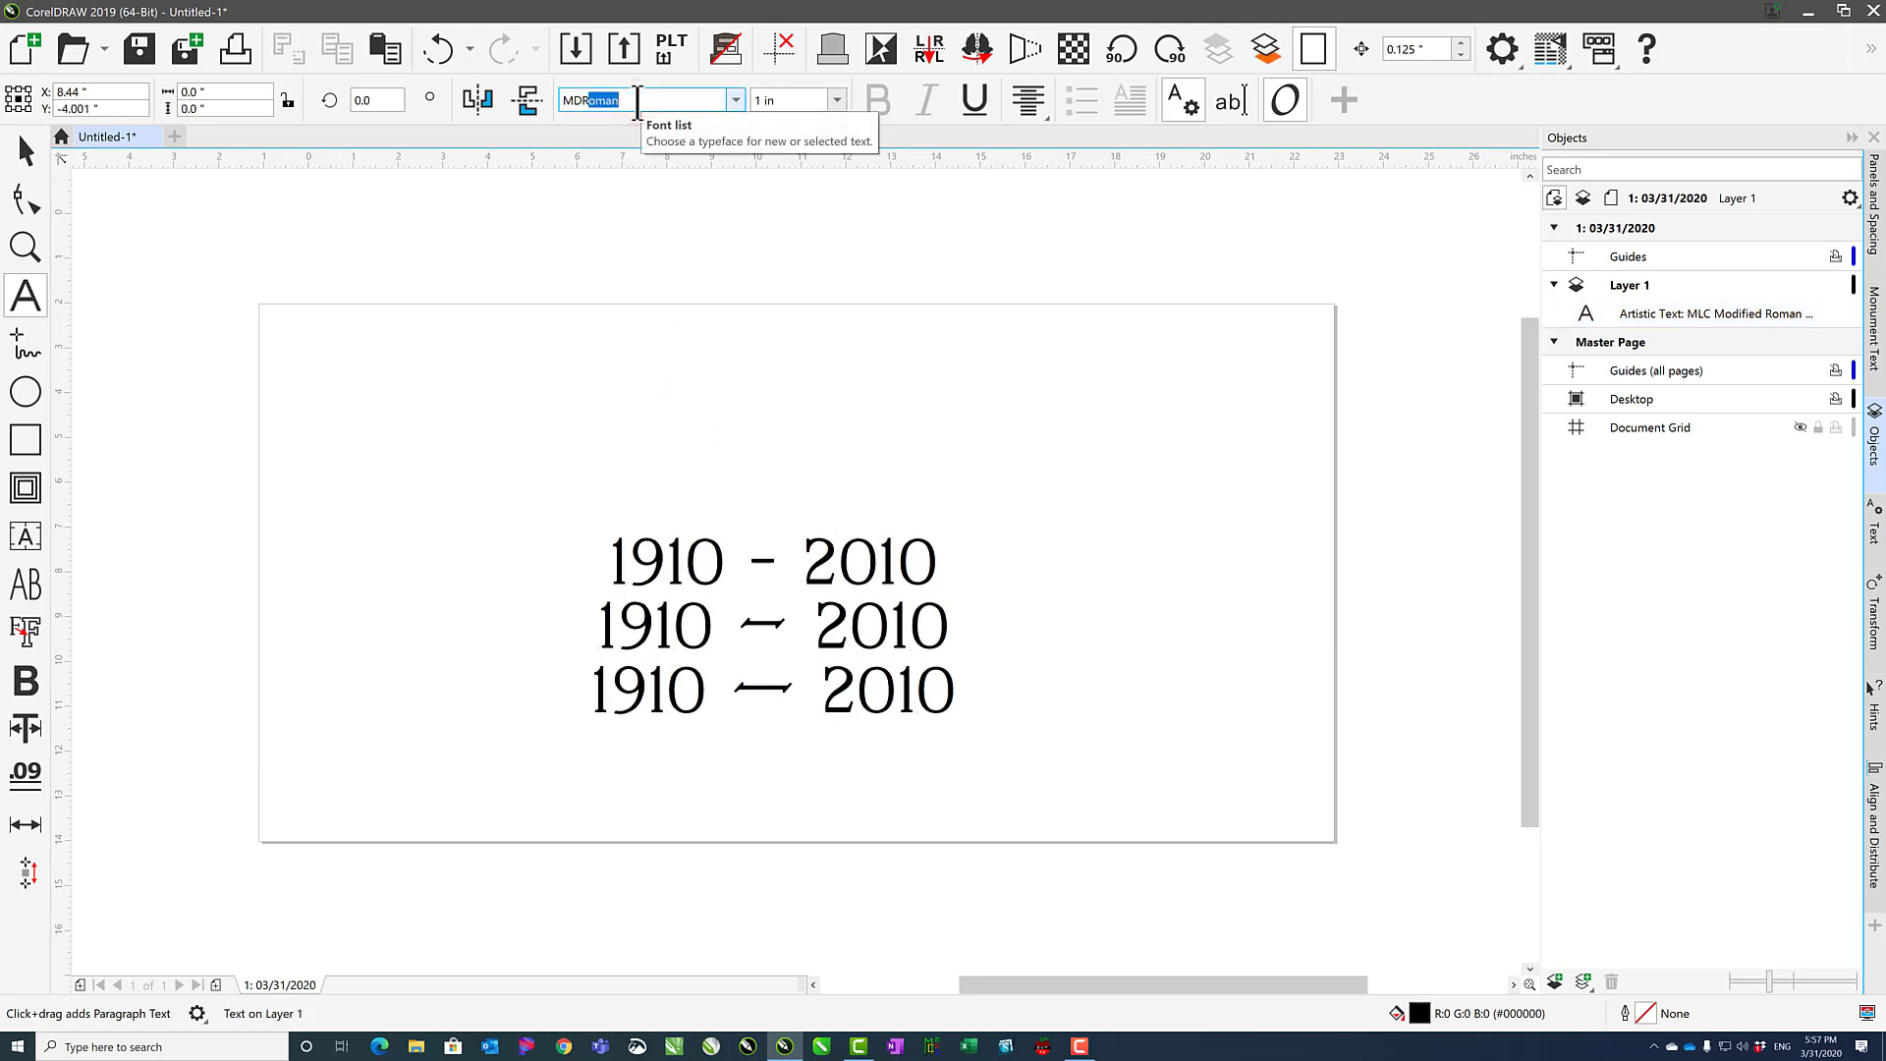
{"action": "key", "text": "Return"}
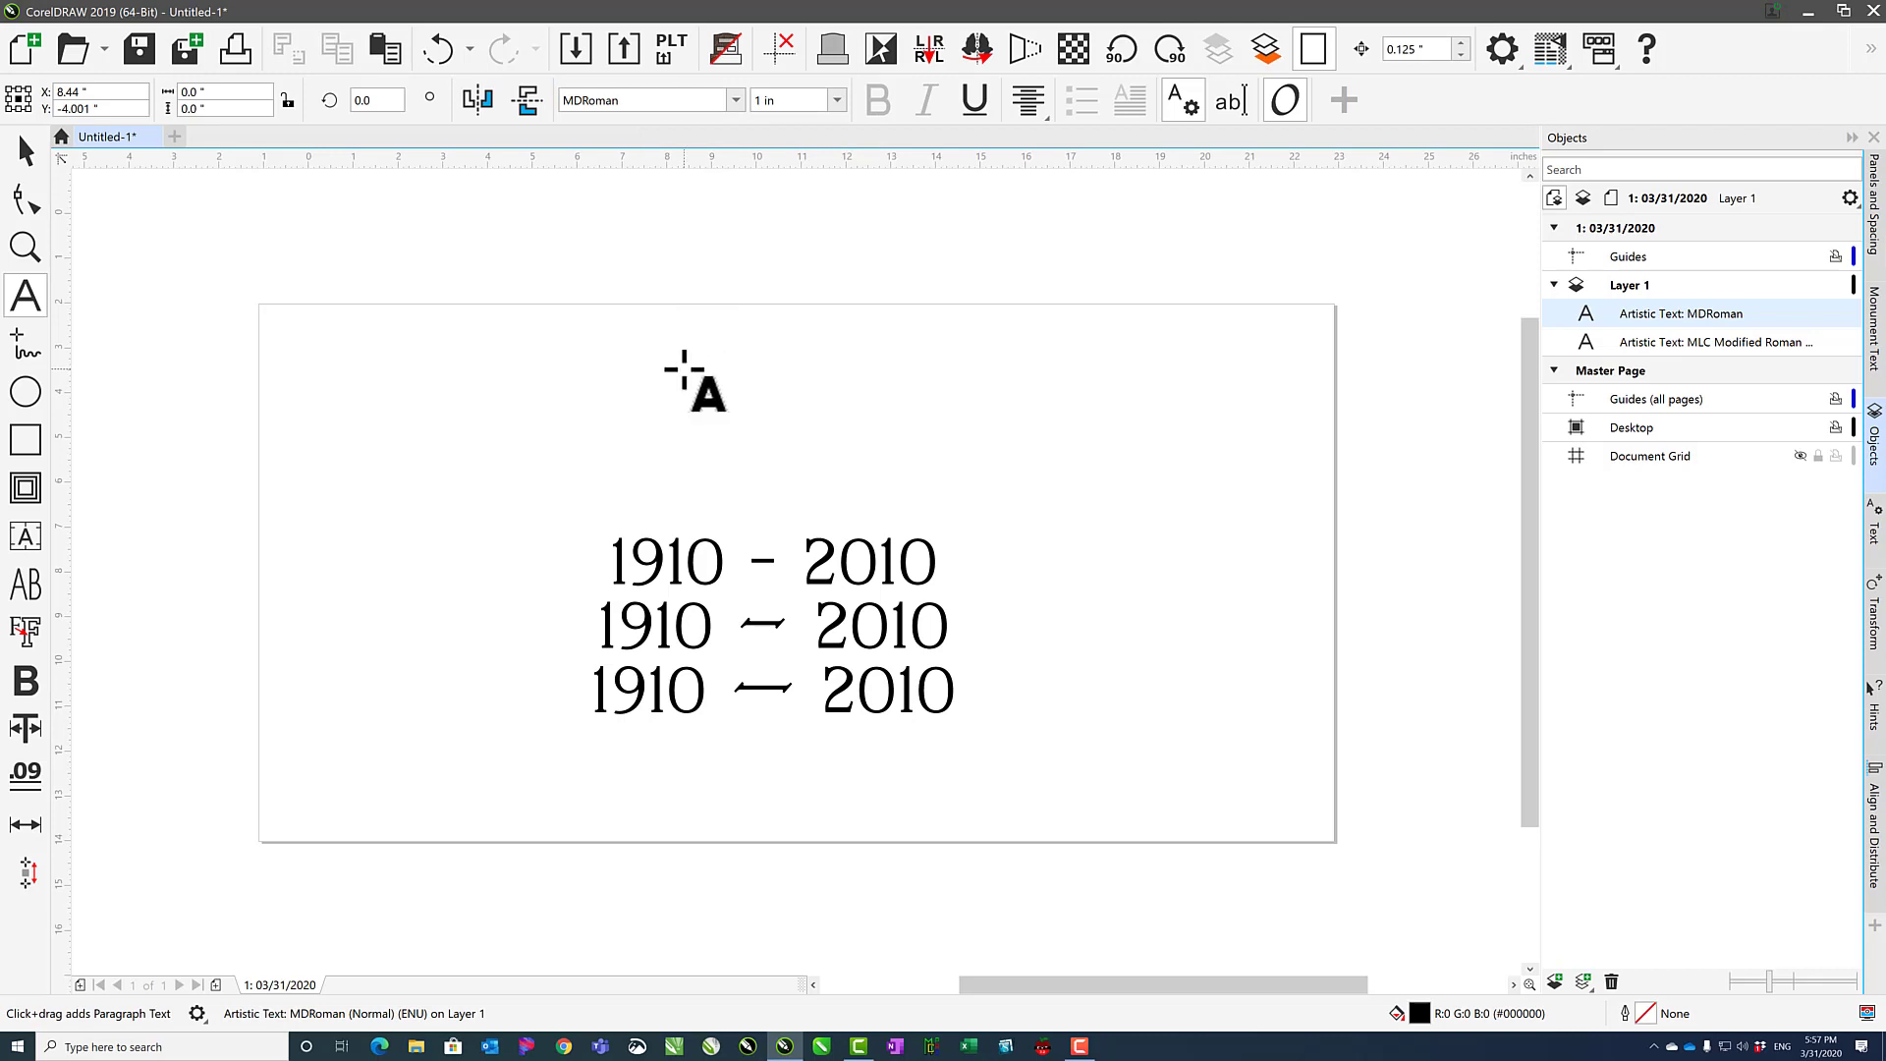
Enter "1910", two long dash lines separated by a gap, and "2010" in the MDRoman text, and place it directly above the other date ranges
{"action": "type", "text": "1910 -"}
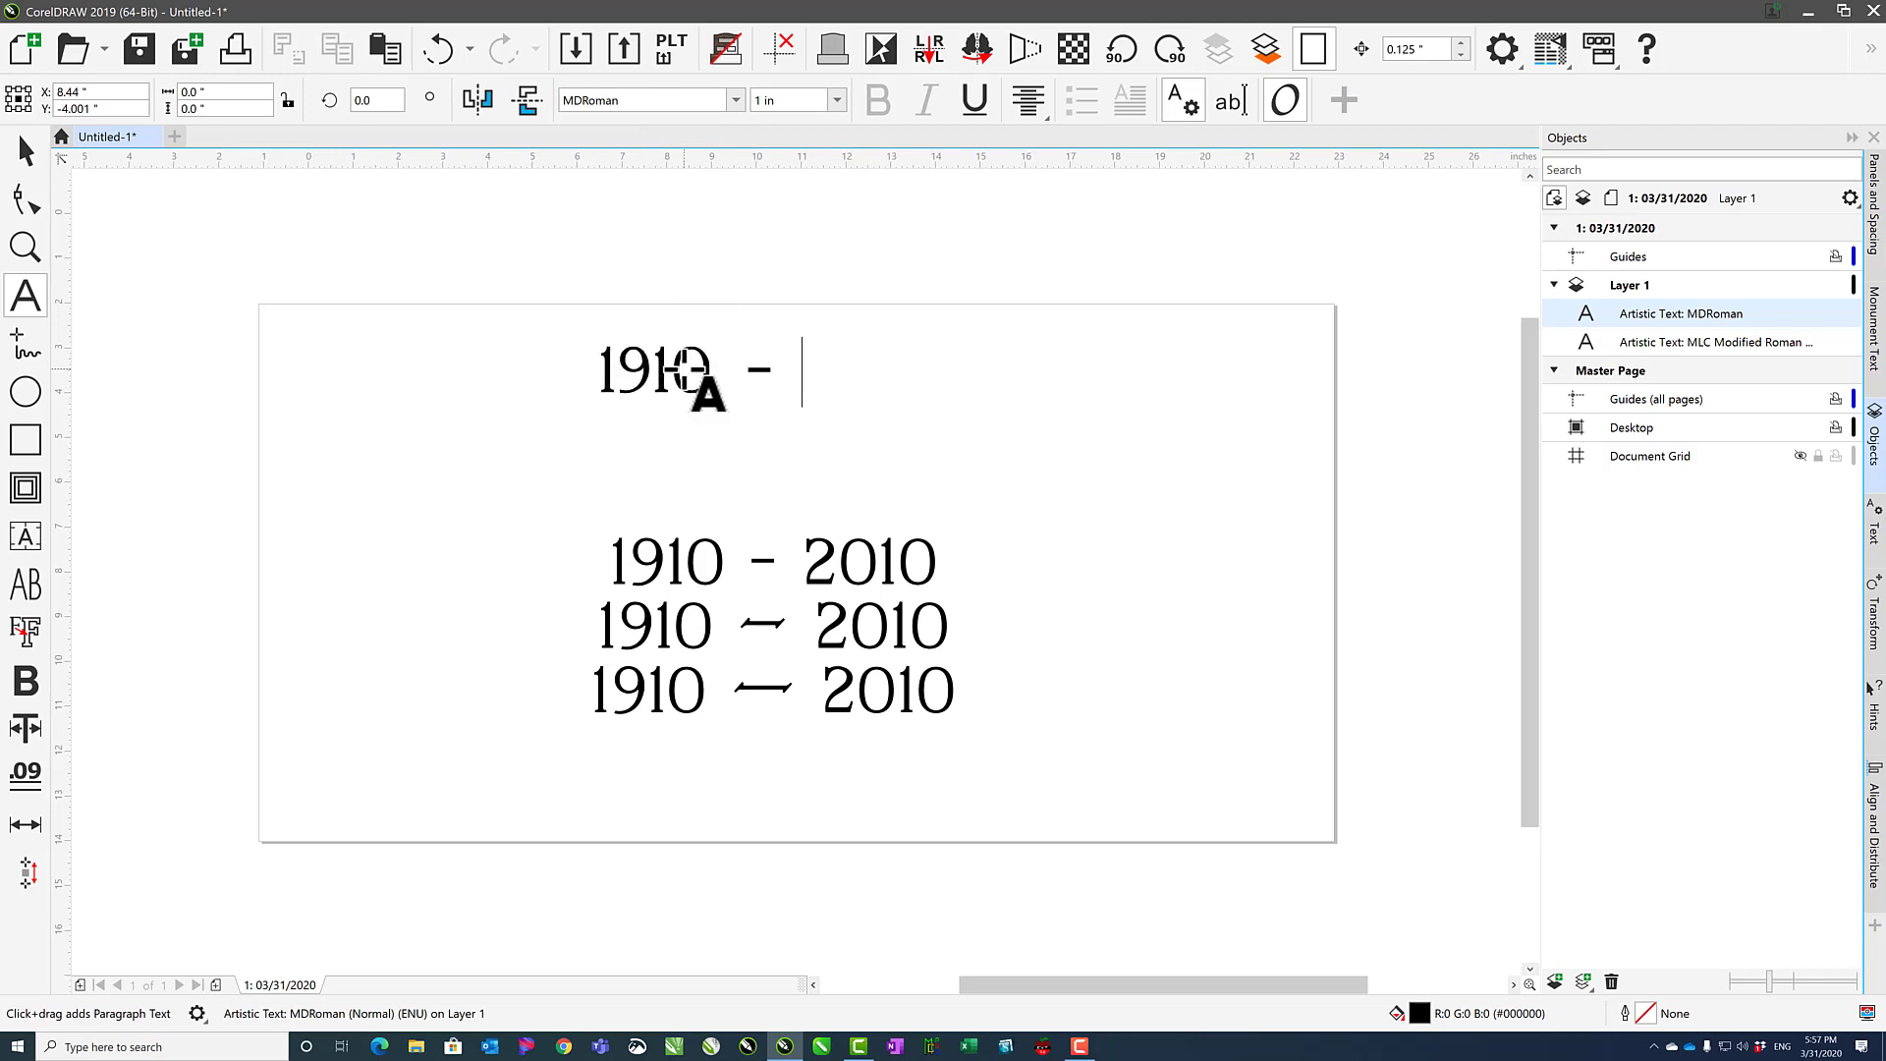
{"action": "key", "text": "BackSpace"}
{"action": "key", "text": "BackSpace"}
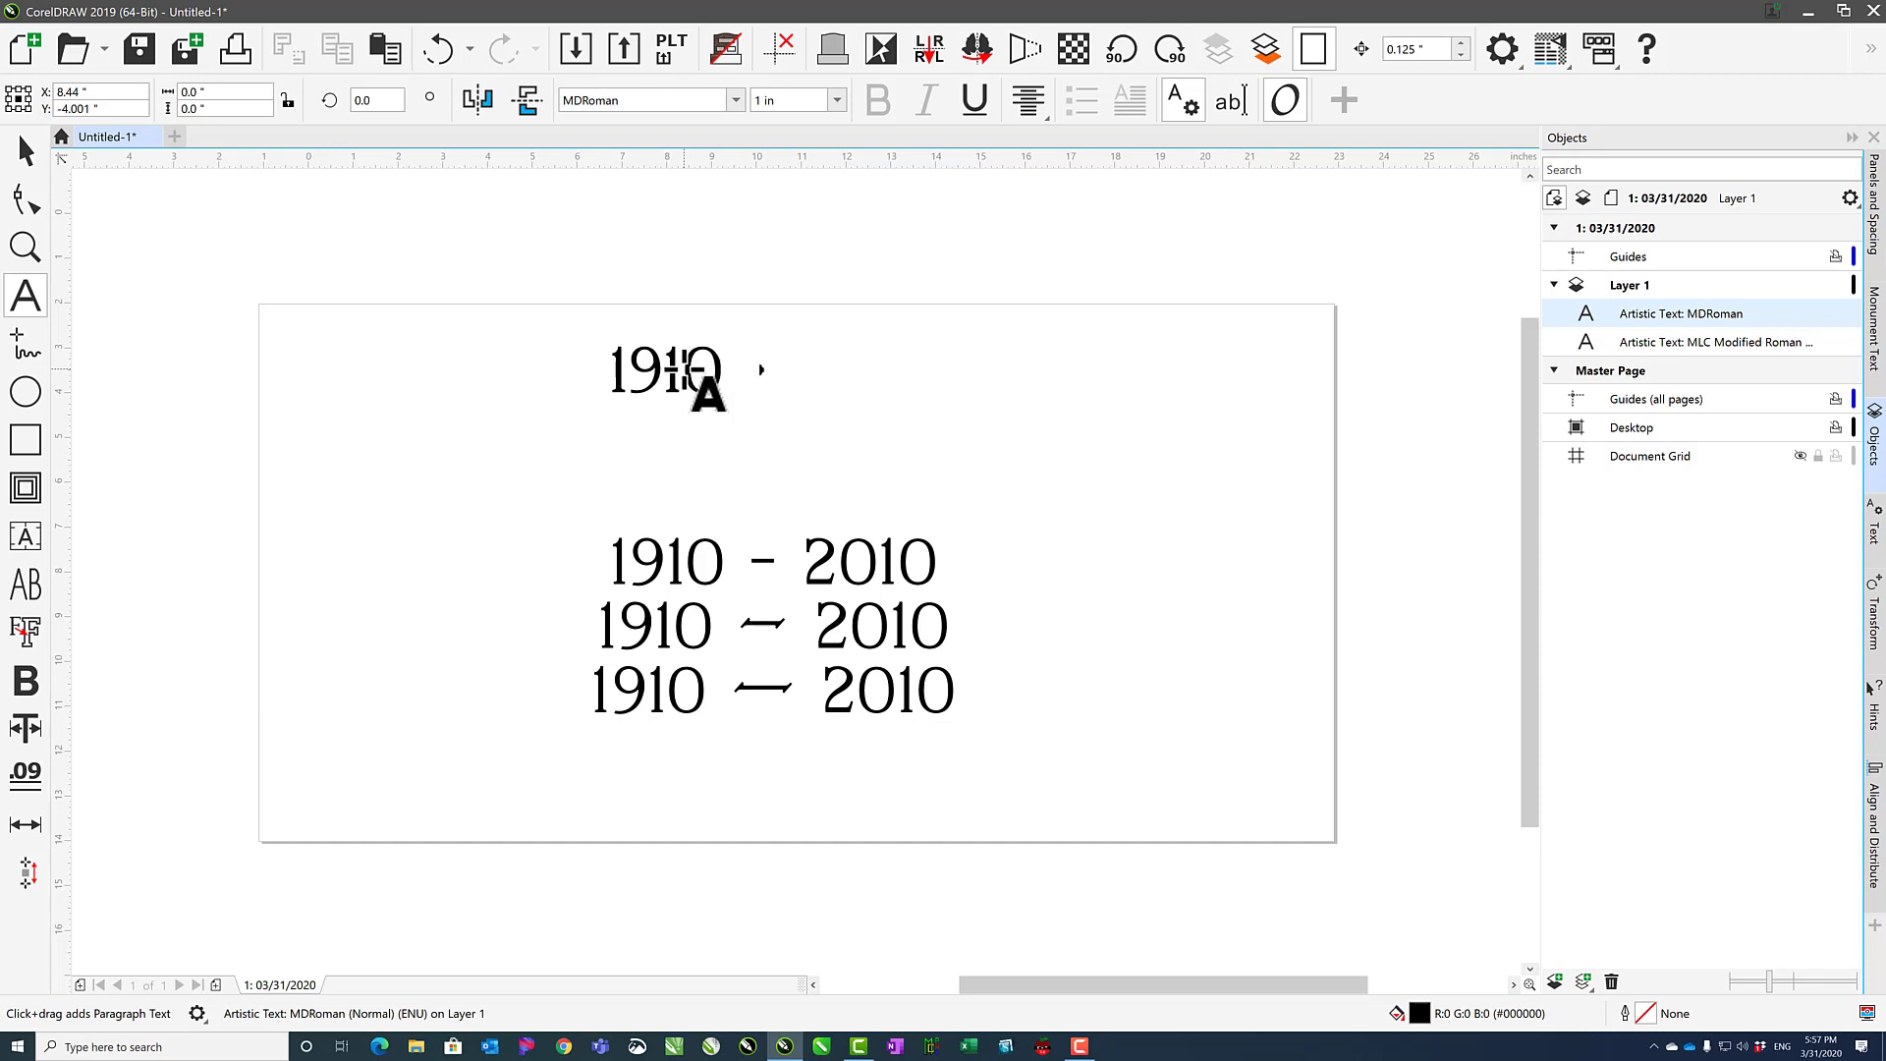
{"action": "type", "text": "-----"}
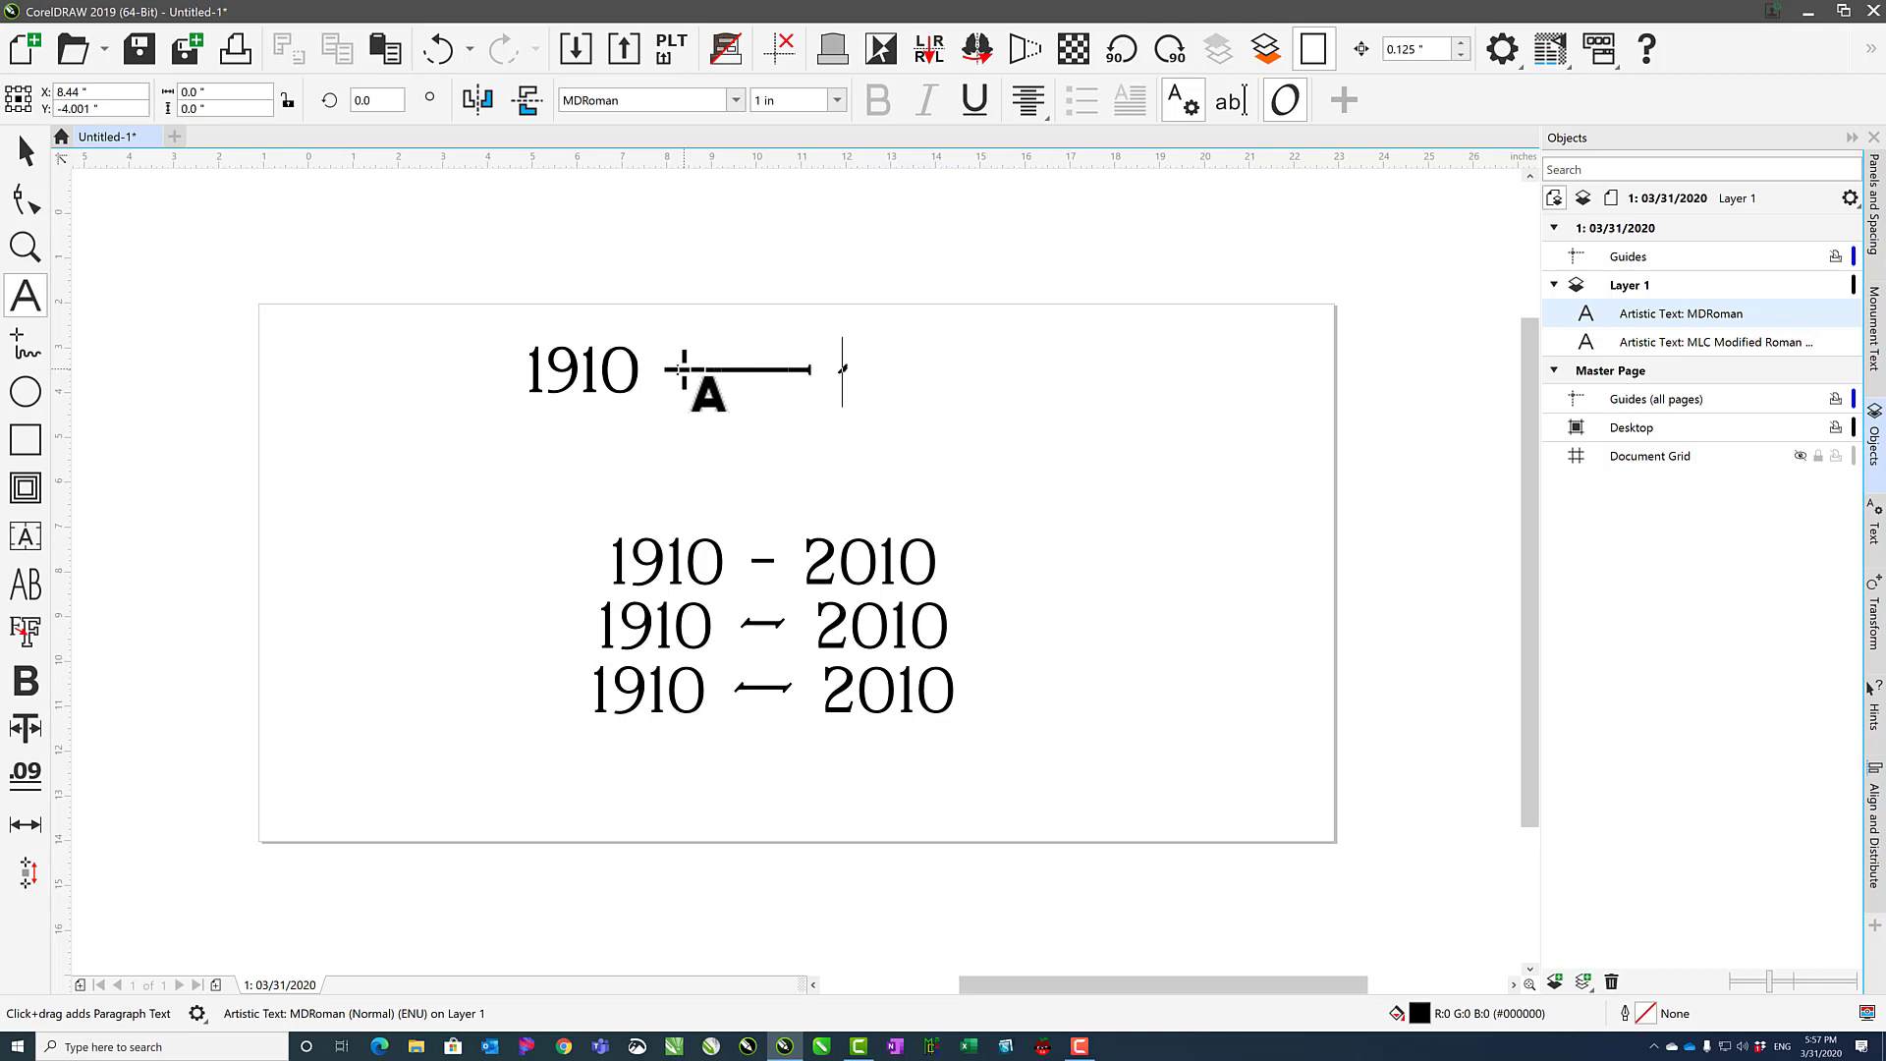
{"action": "type", "text": "------"}
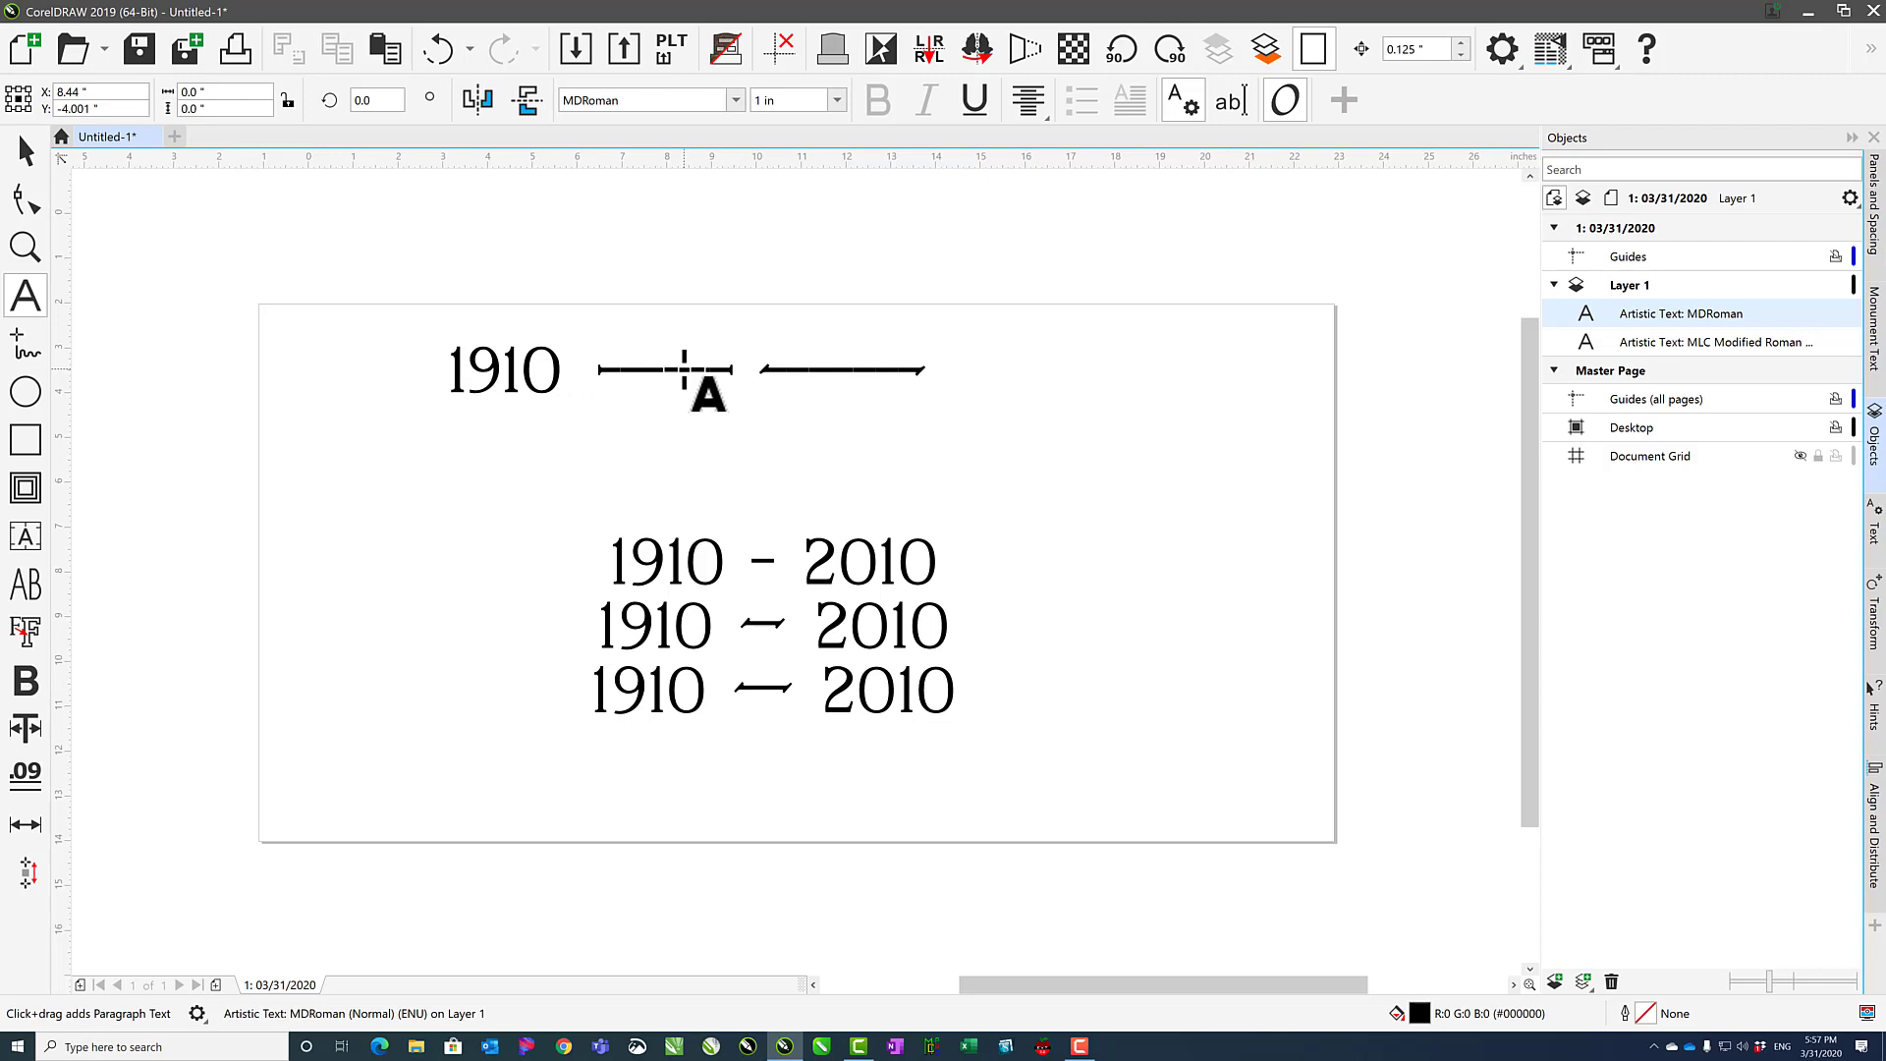
{"action": "type", "text": "201"}
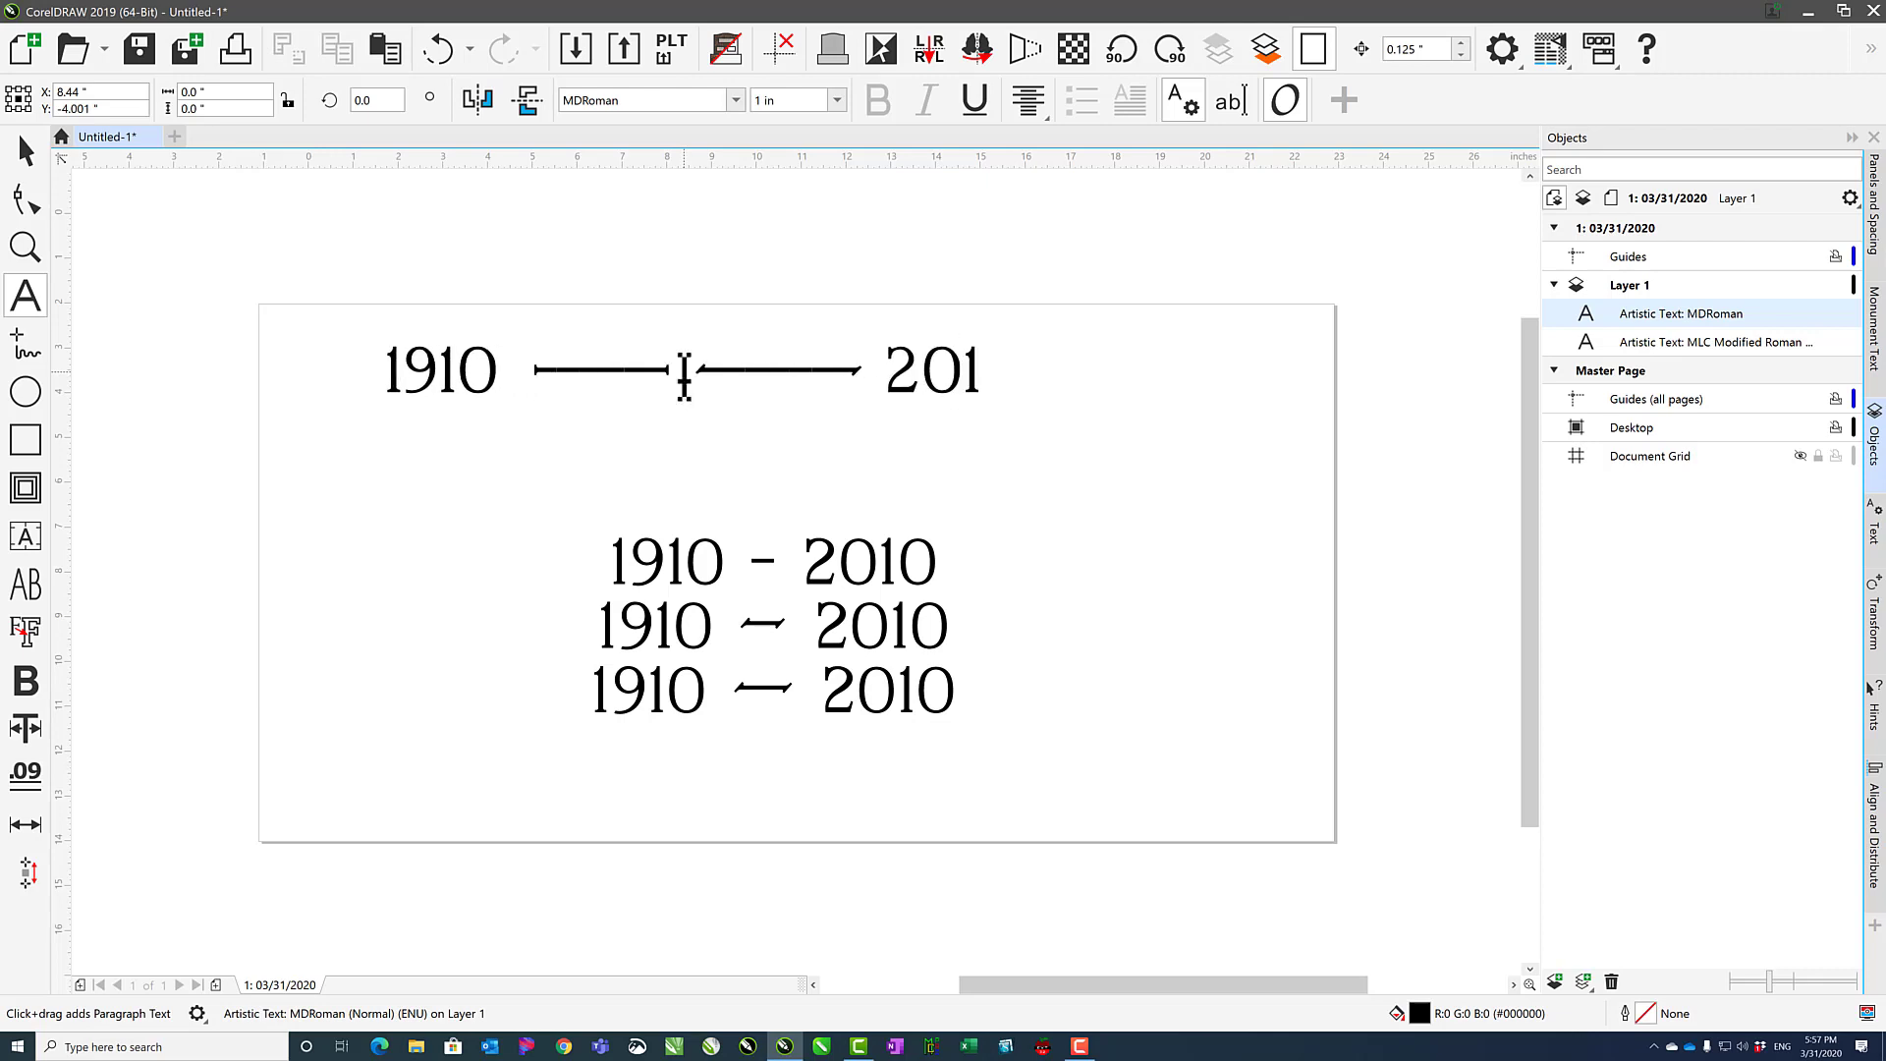
{"action": "type", "text": "0"}
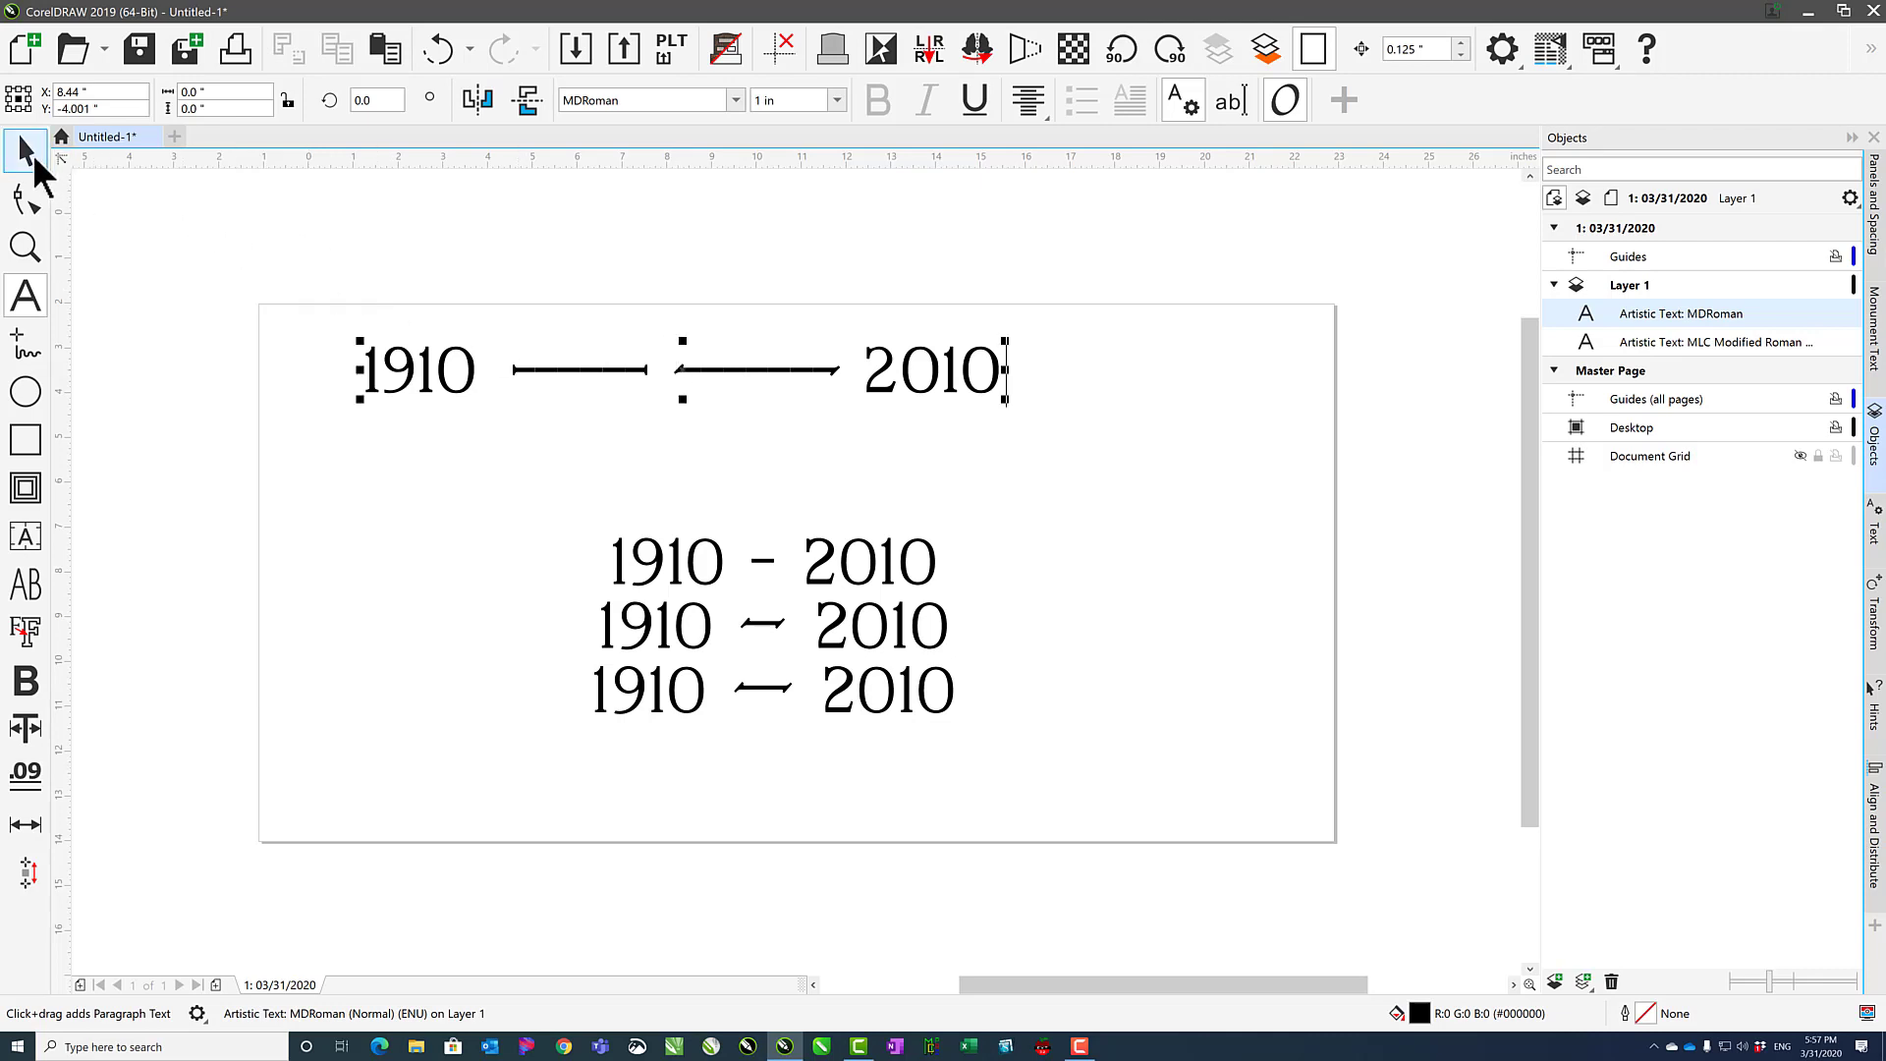
{"action": "left_click", "coordinate": [27, 150]}
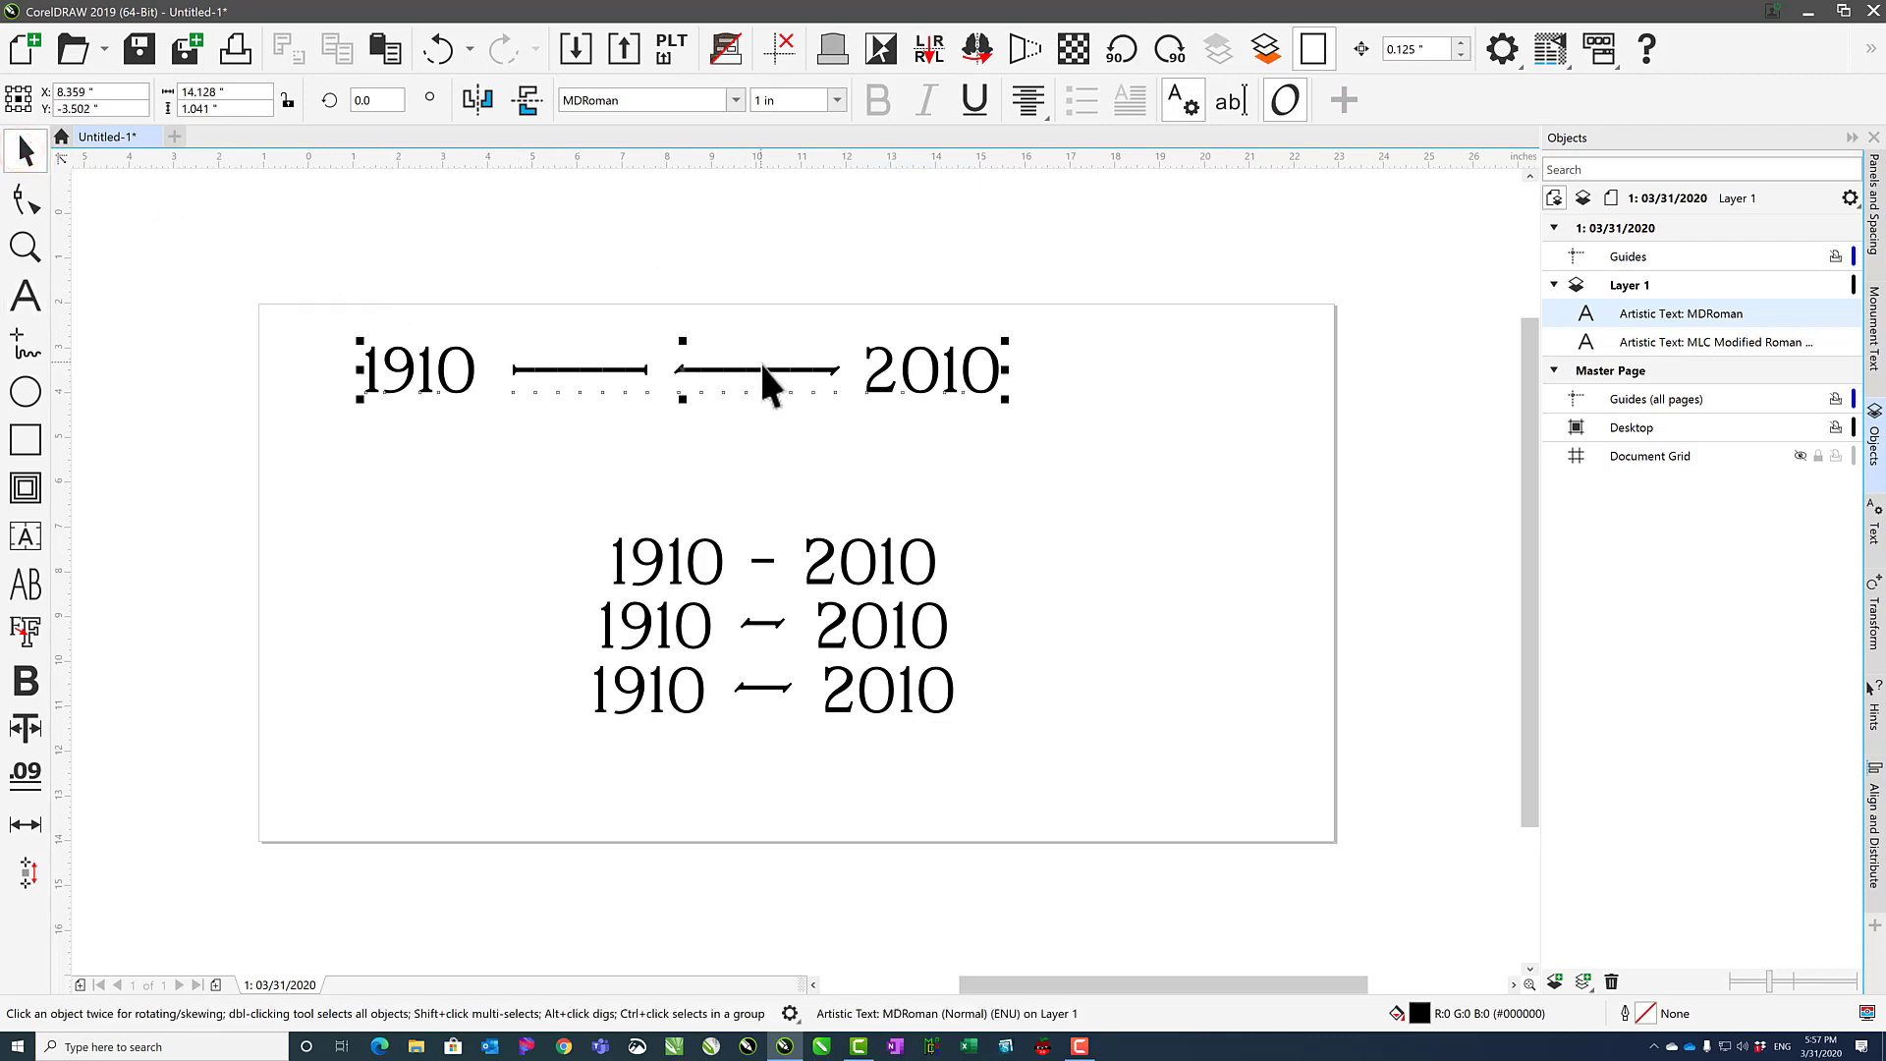
{"action": "left_click_drag", "start_coordinate": [766, 378], "coordinate": [862, 501]}
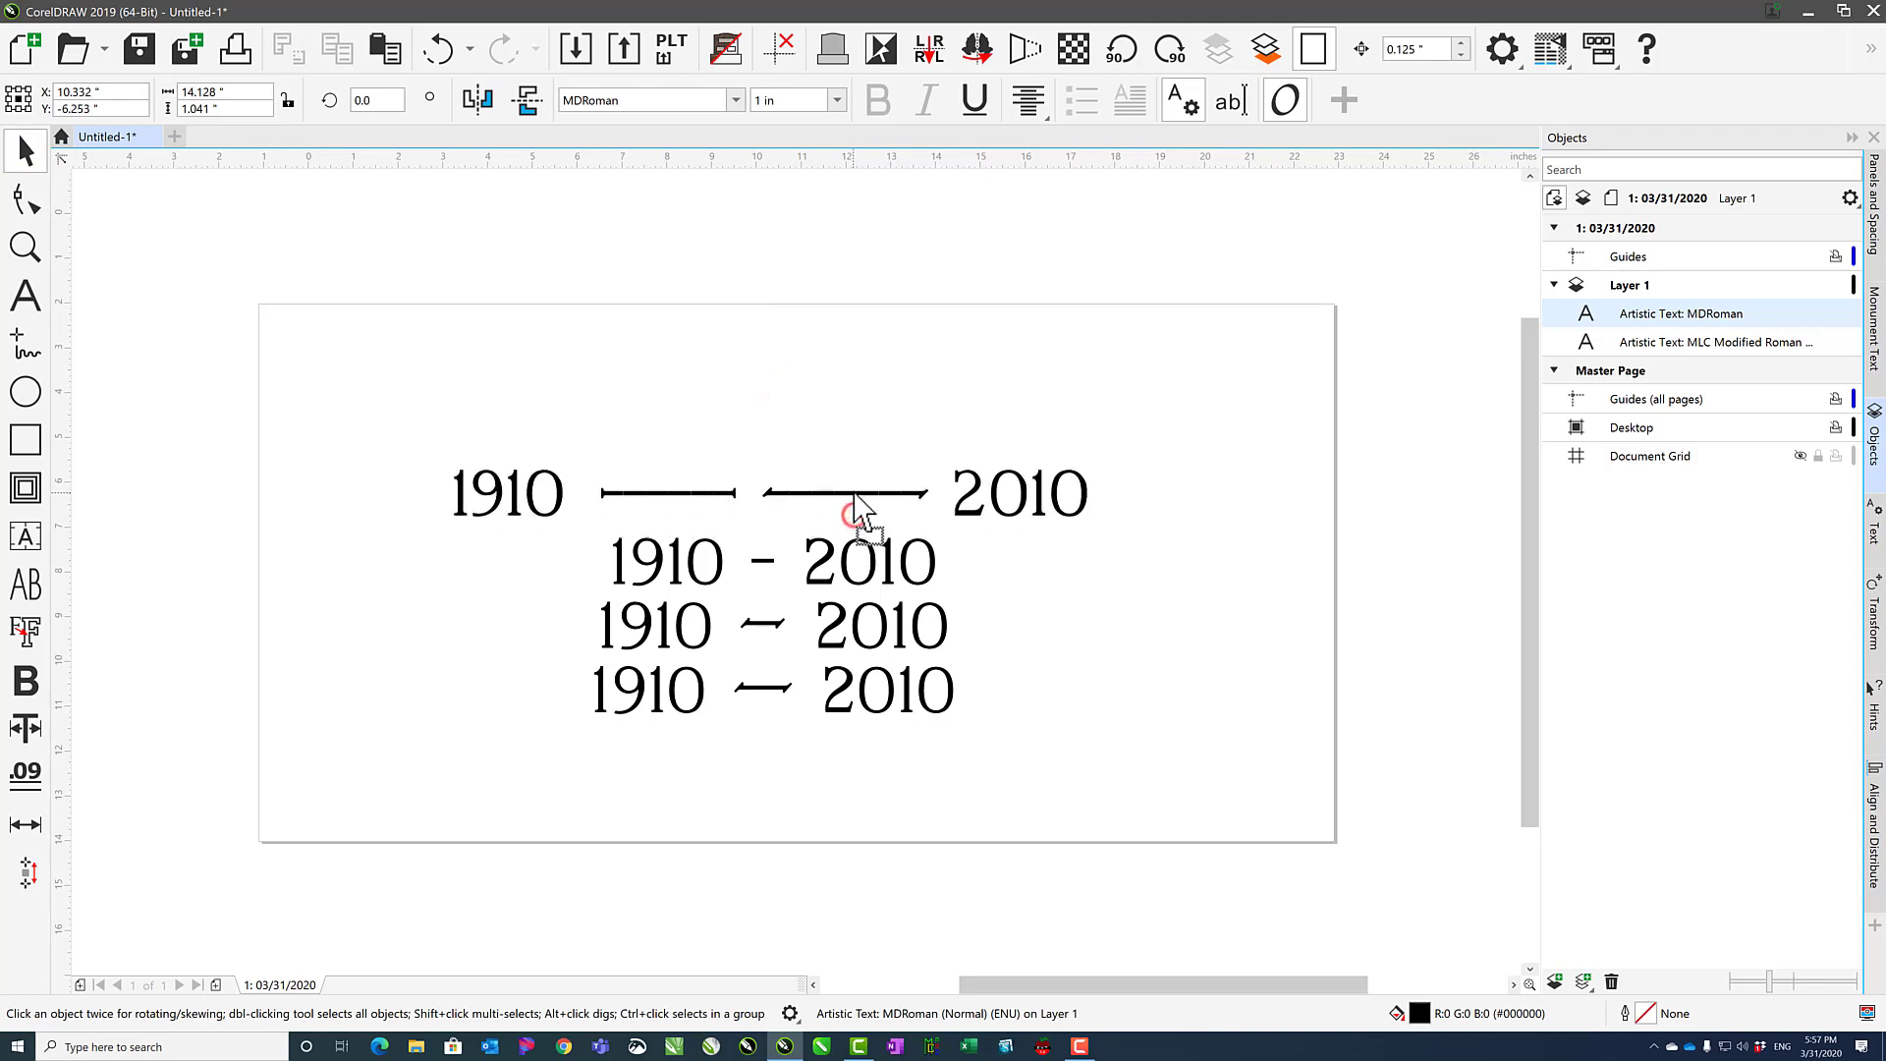
Add a fourth line to the MLC Modified Roman text block with "1910", one long continuous dash begun with "<--", and "2010"
{"action": "left_click", "coordinate": [28, 290]}
{"action": "left_click", "coordinate": [949, 688]}
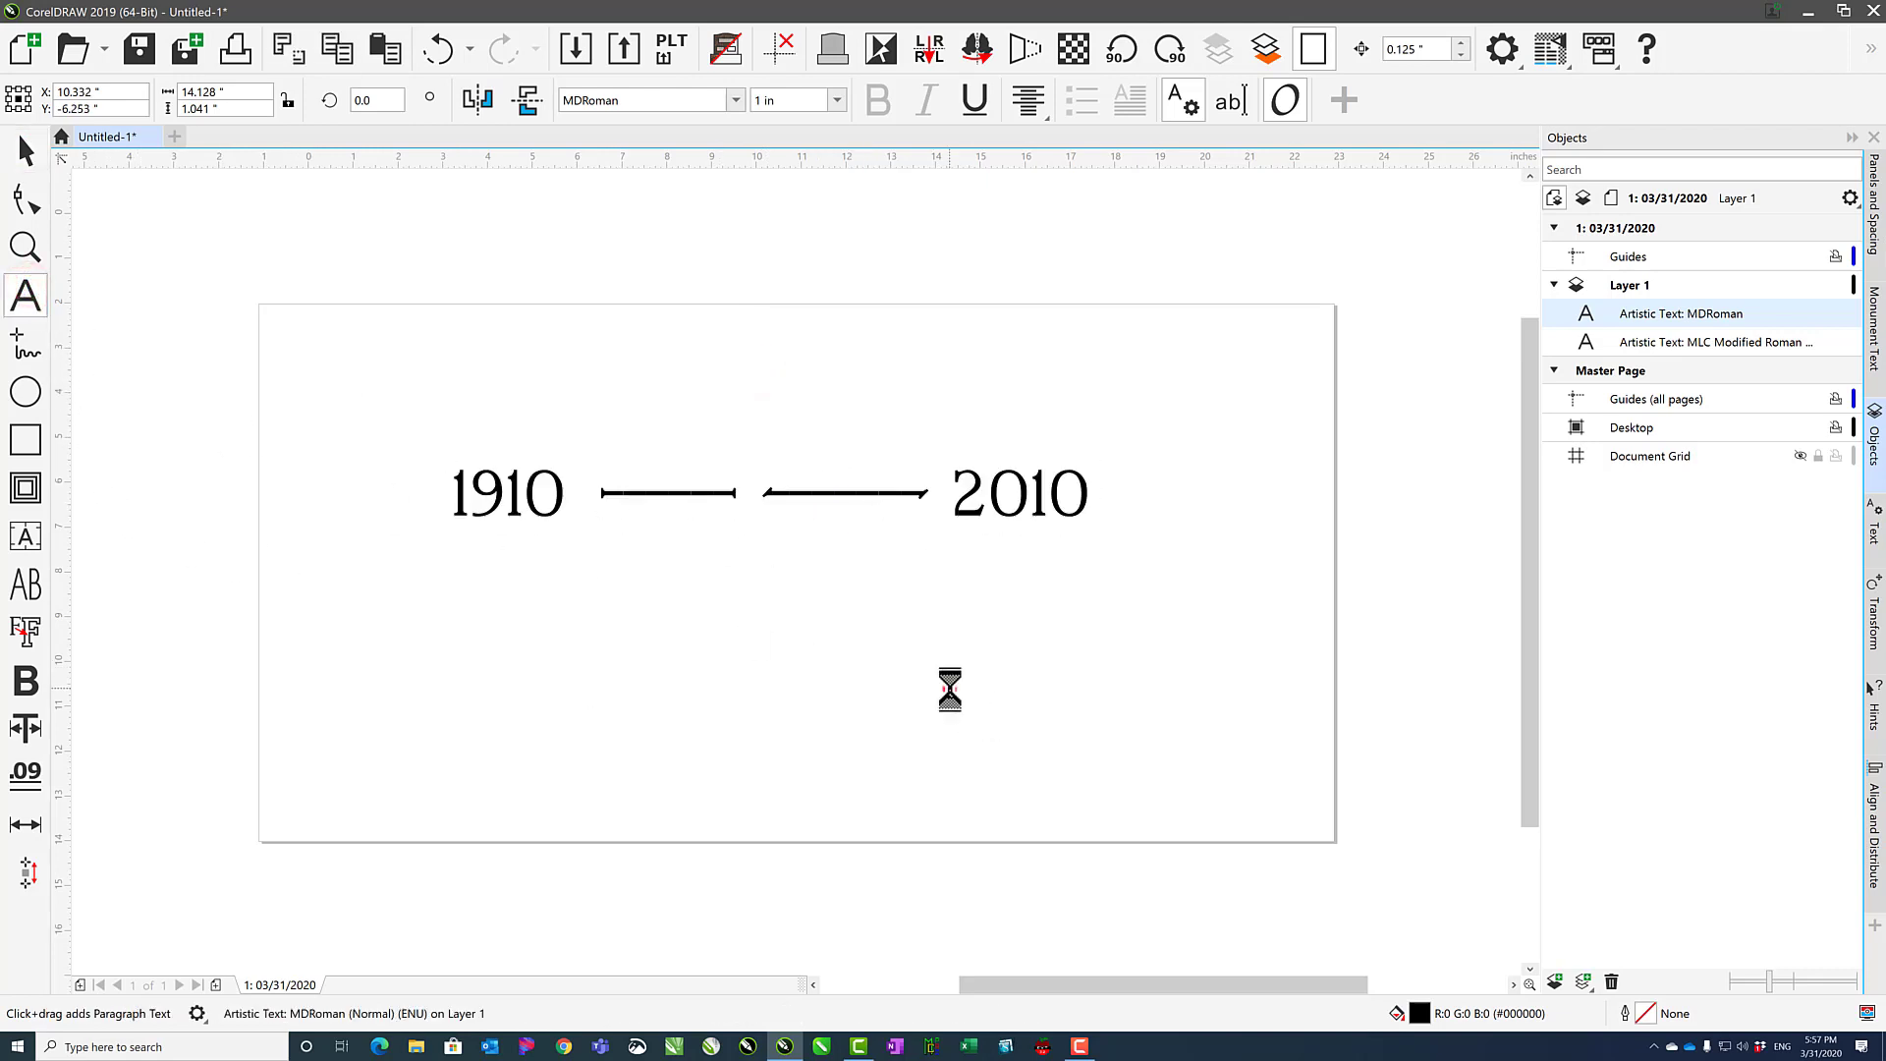
{"action": "key", "text": "Return"}
{"action": "type", "text": "1910"}
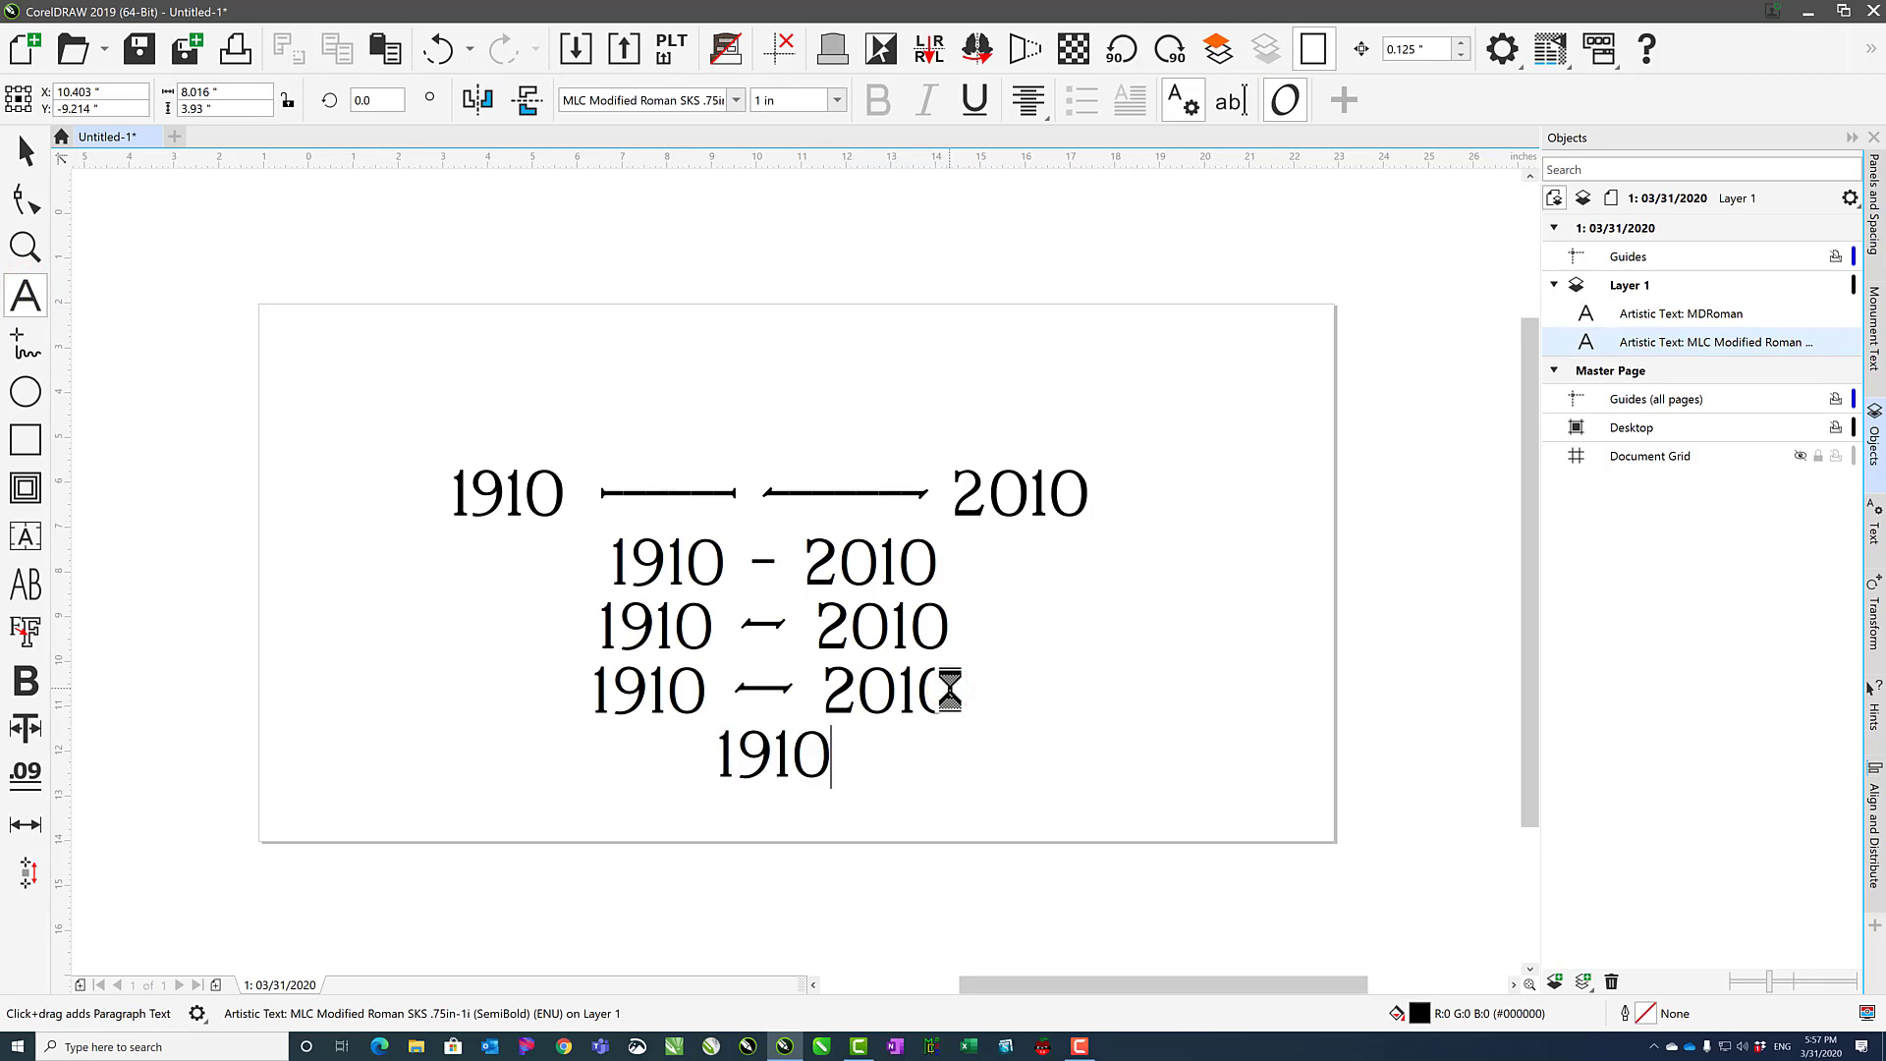
{"action": "type", "text": " <--"}
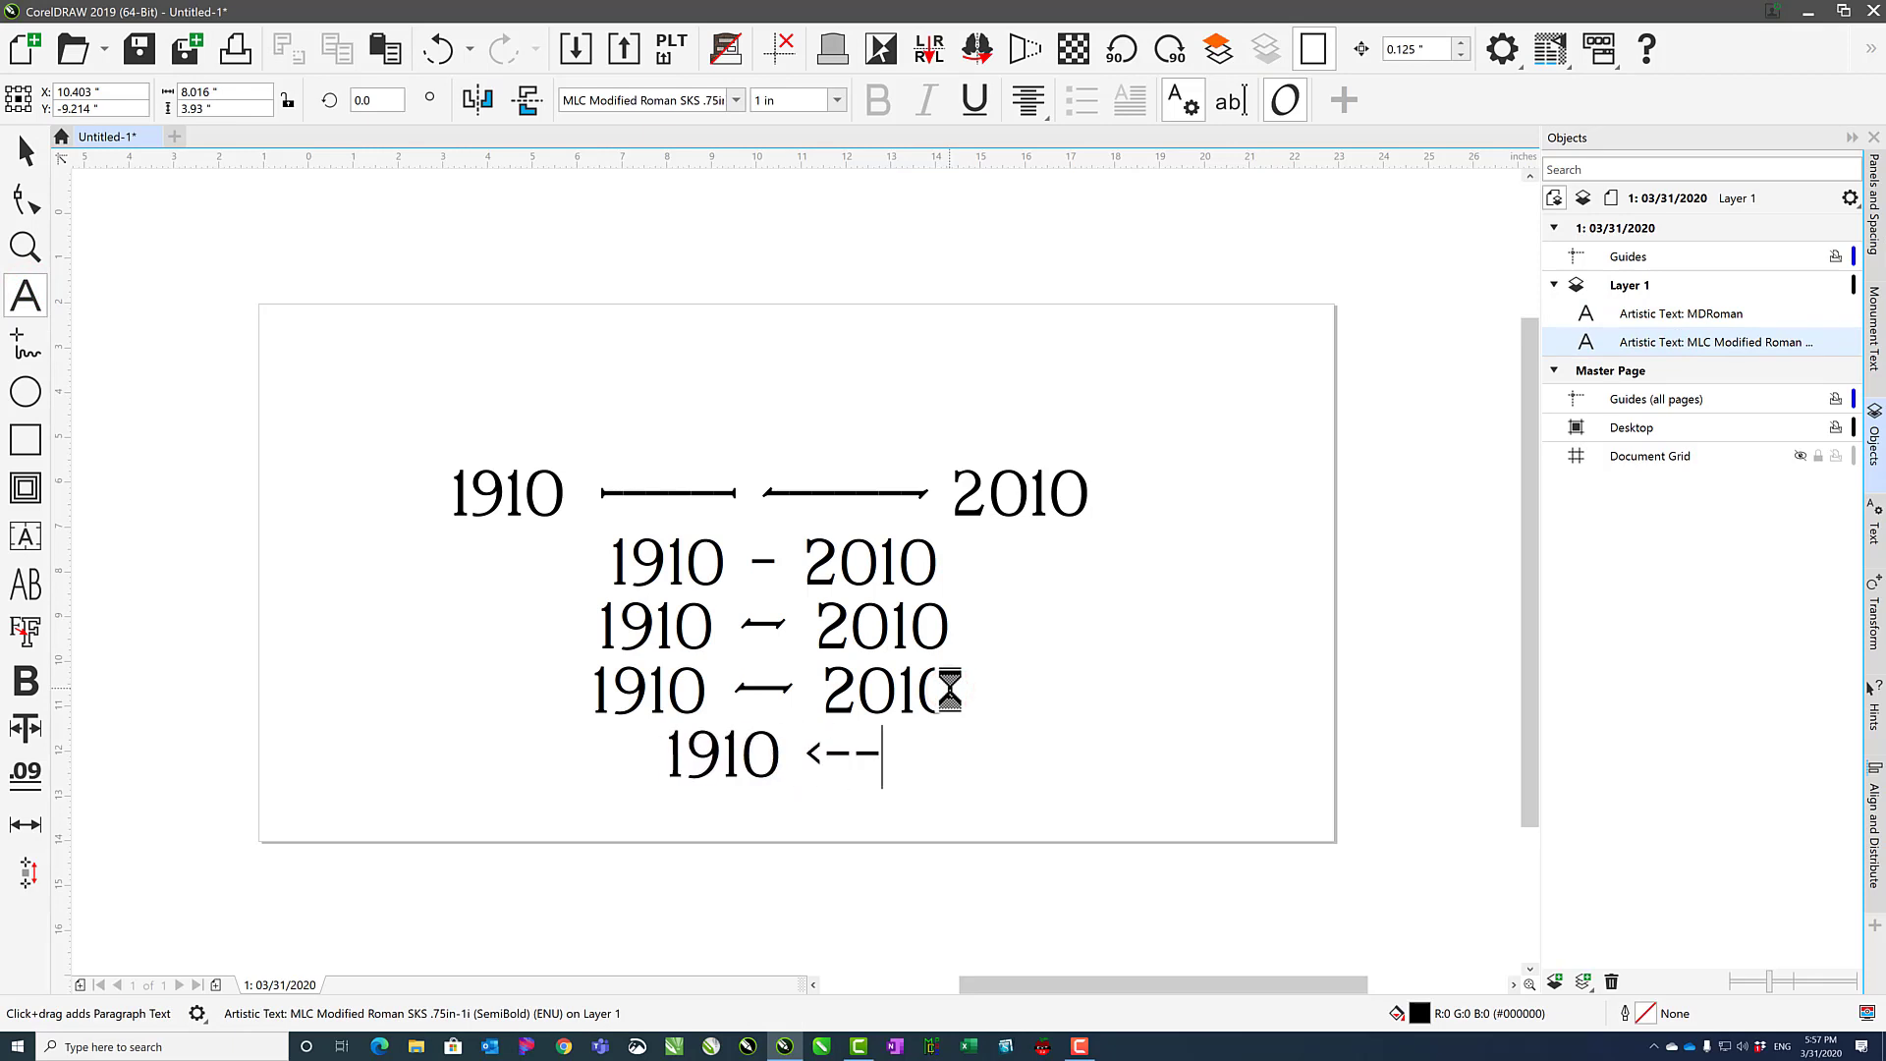
{"action": "type", "text": "------ 2010"}
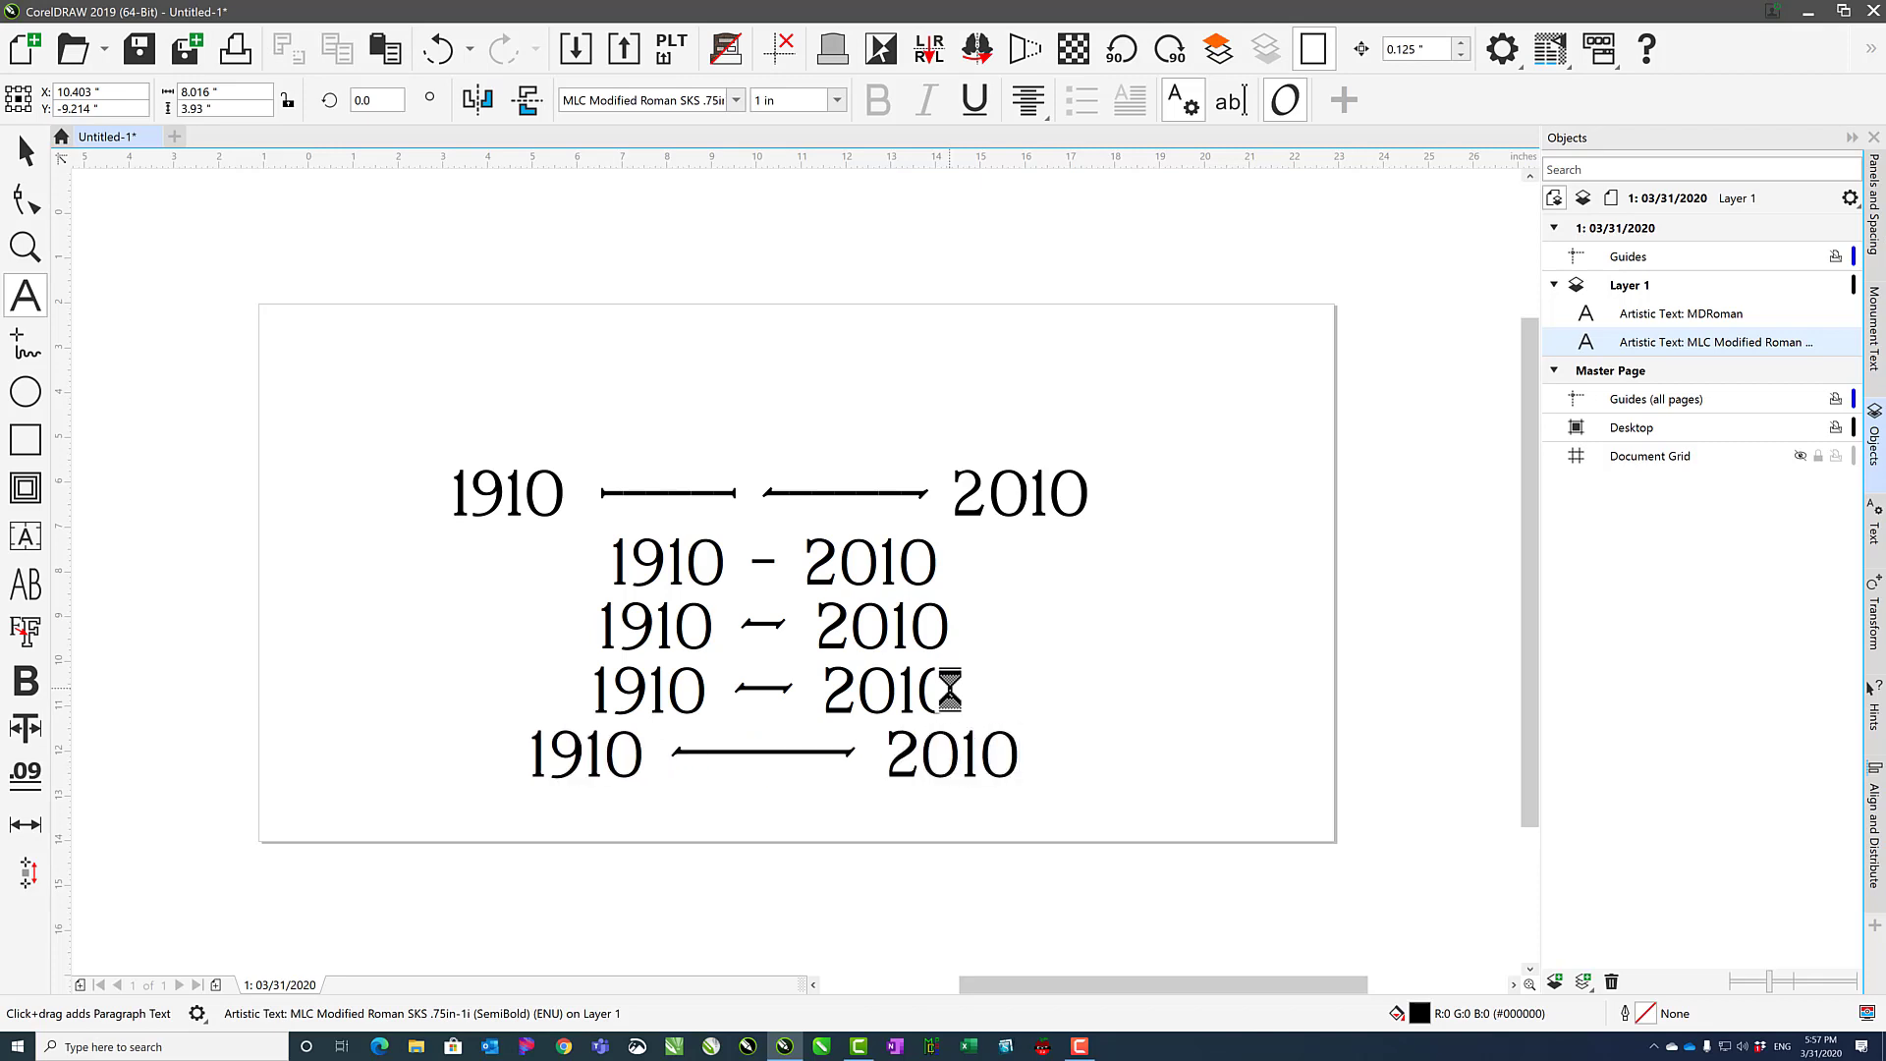
Finish editing the text and switch the drawing to wireframe view to examine the outlines of the dashes
{"action": "left_click", "coordinate": [26, 149]}
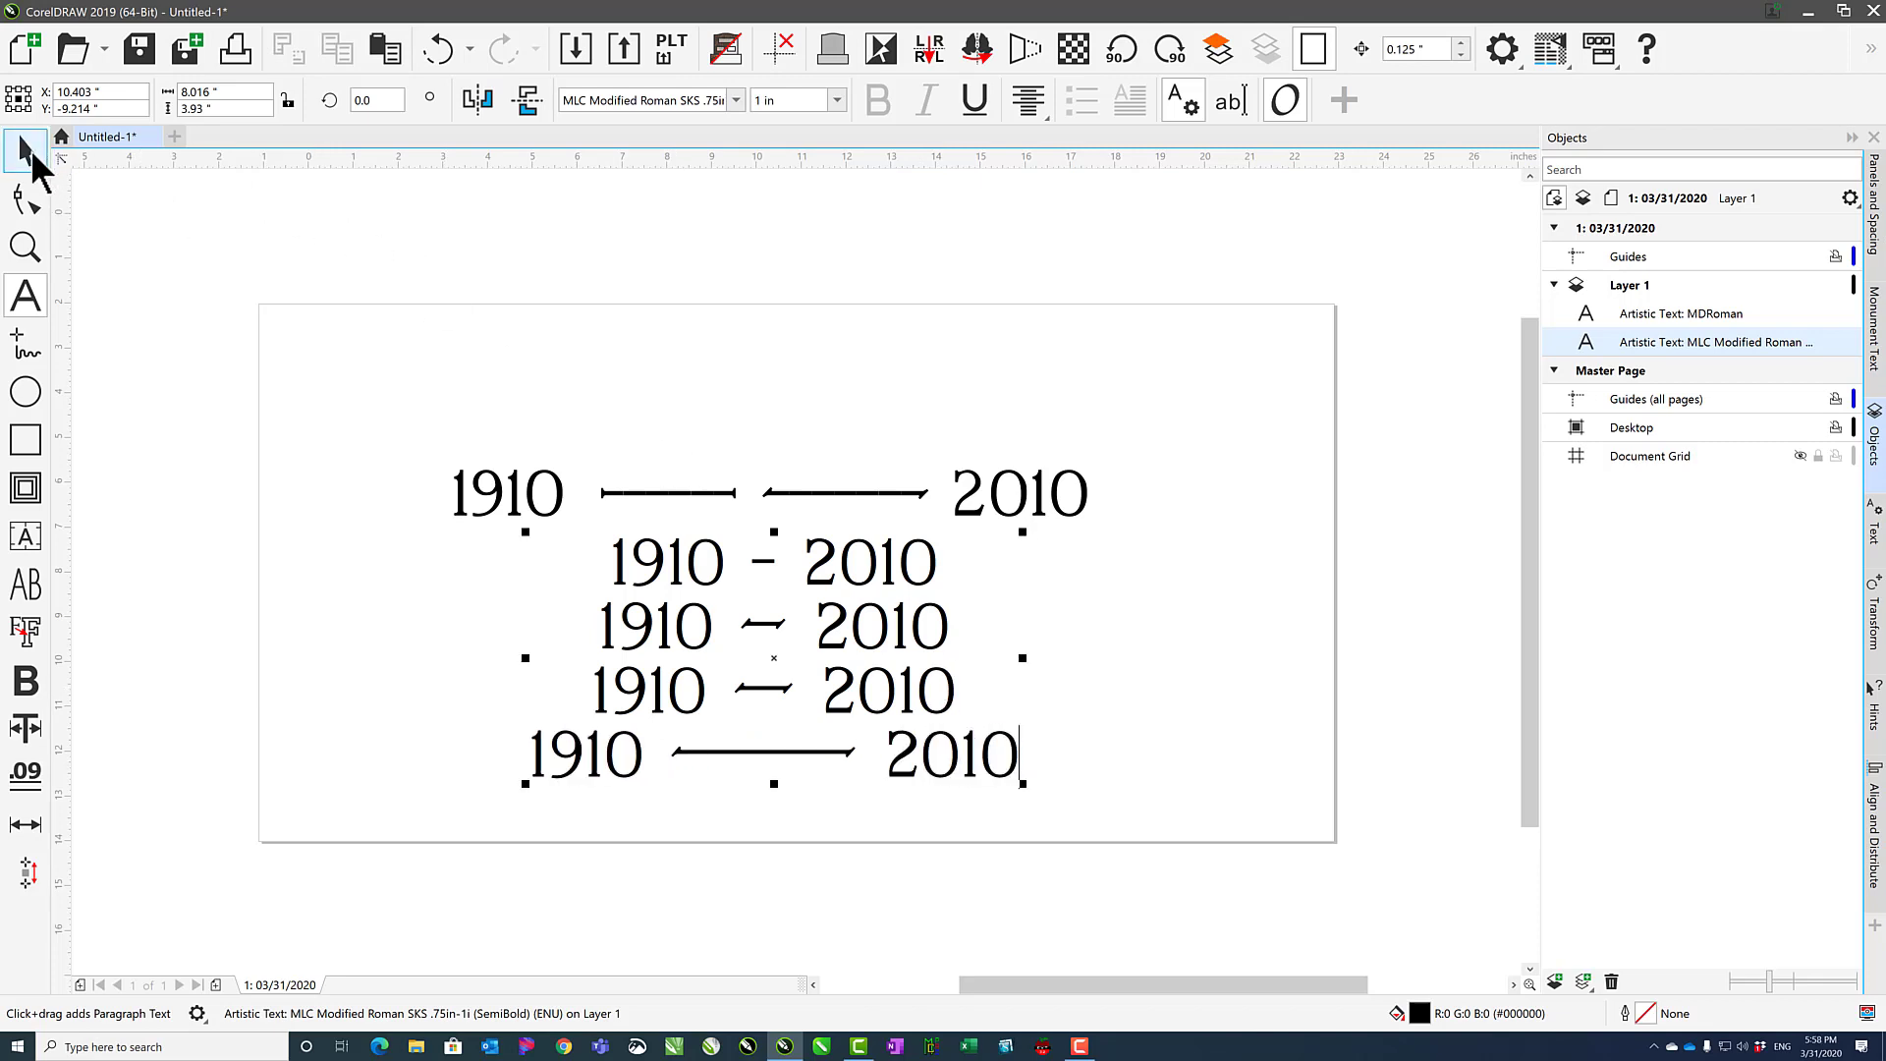
{"action": "left_click", "coordinate": [727, 54]}
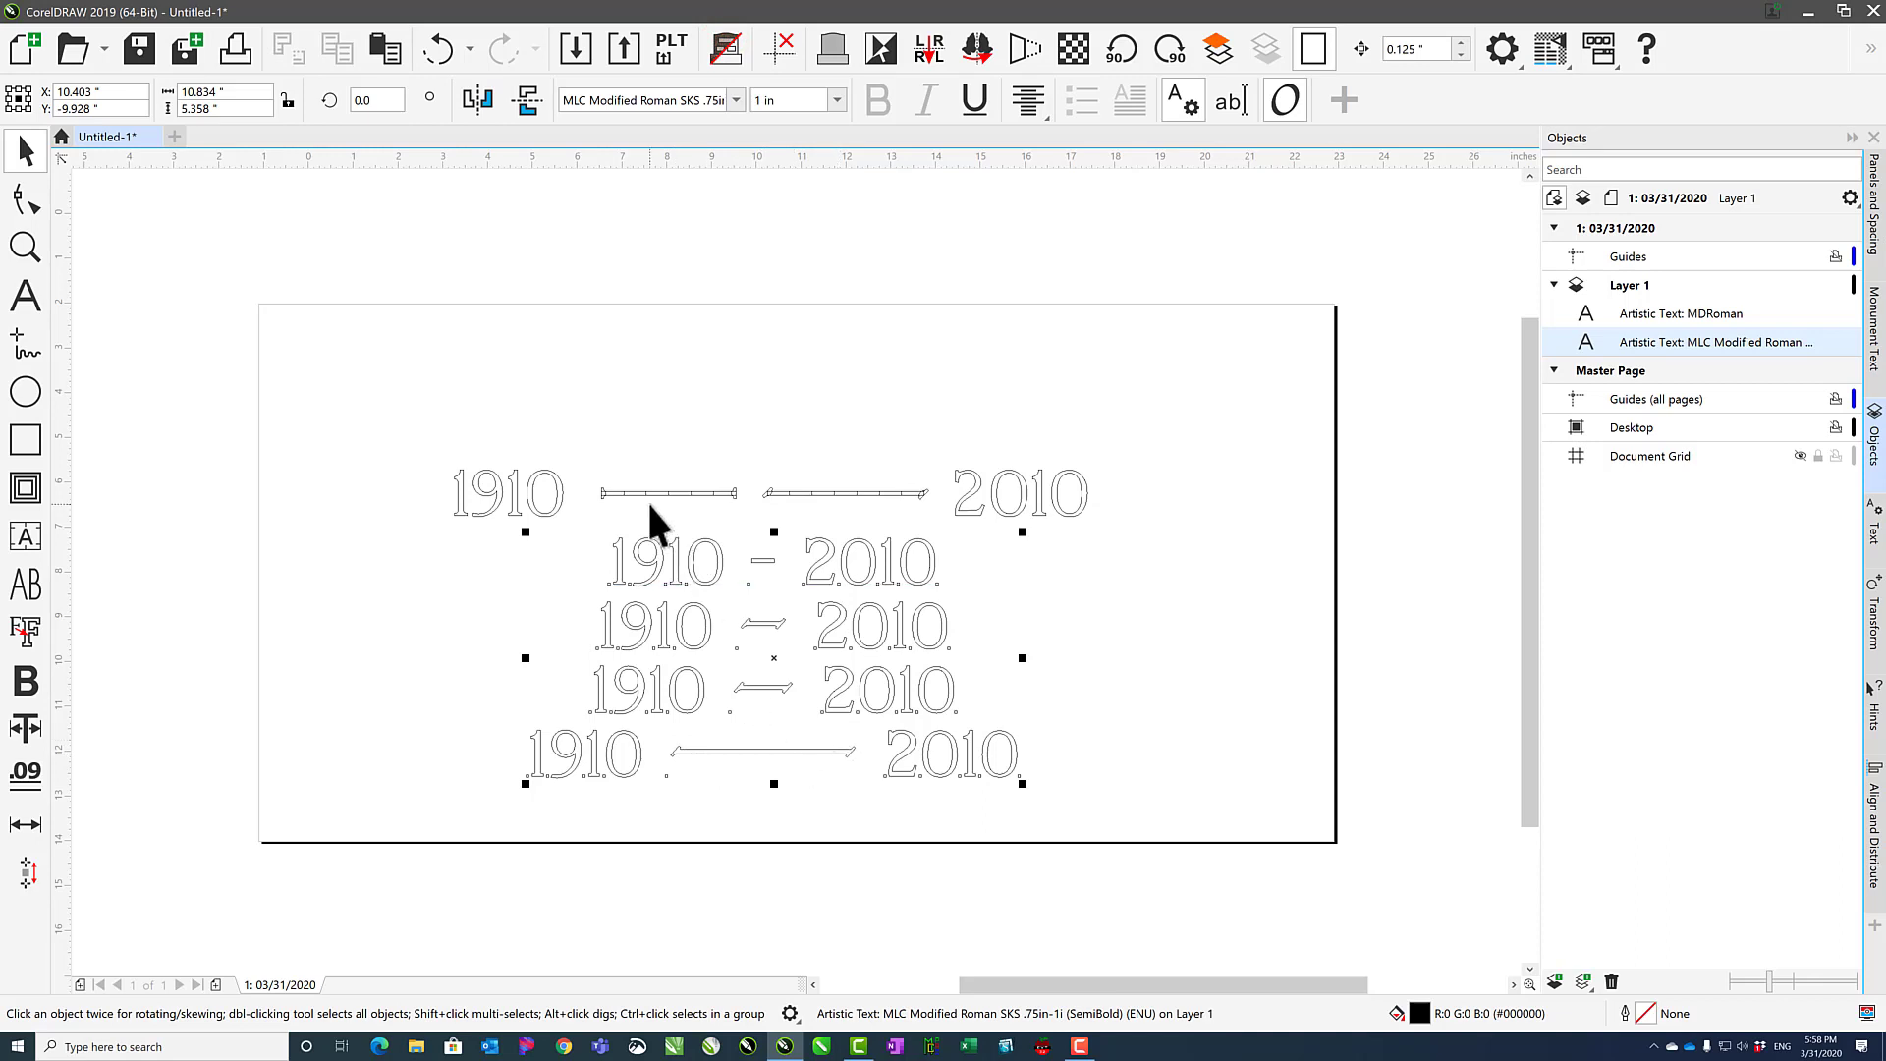
Try converting the MDRoman date line to curves to examine its dash outlines, and undo the conversion
{"action": "scroll", "coordinate": [651, 507], "scroll_direction": "up", "scroll_amount": 3}
{"action": "left_click", "coordinate": [686, 520]}
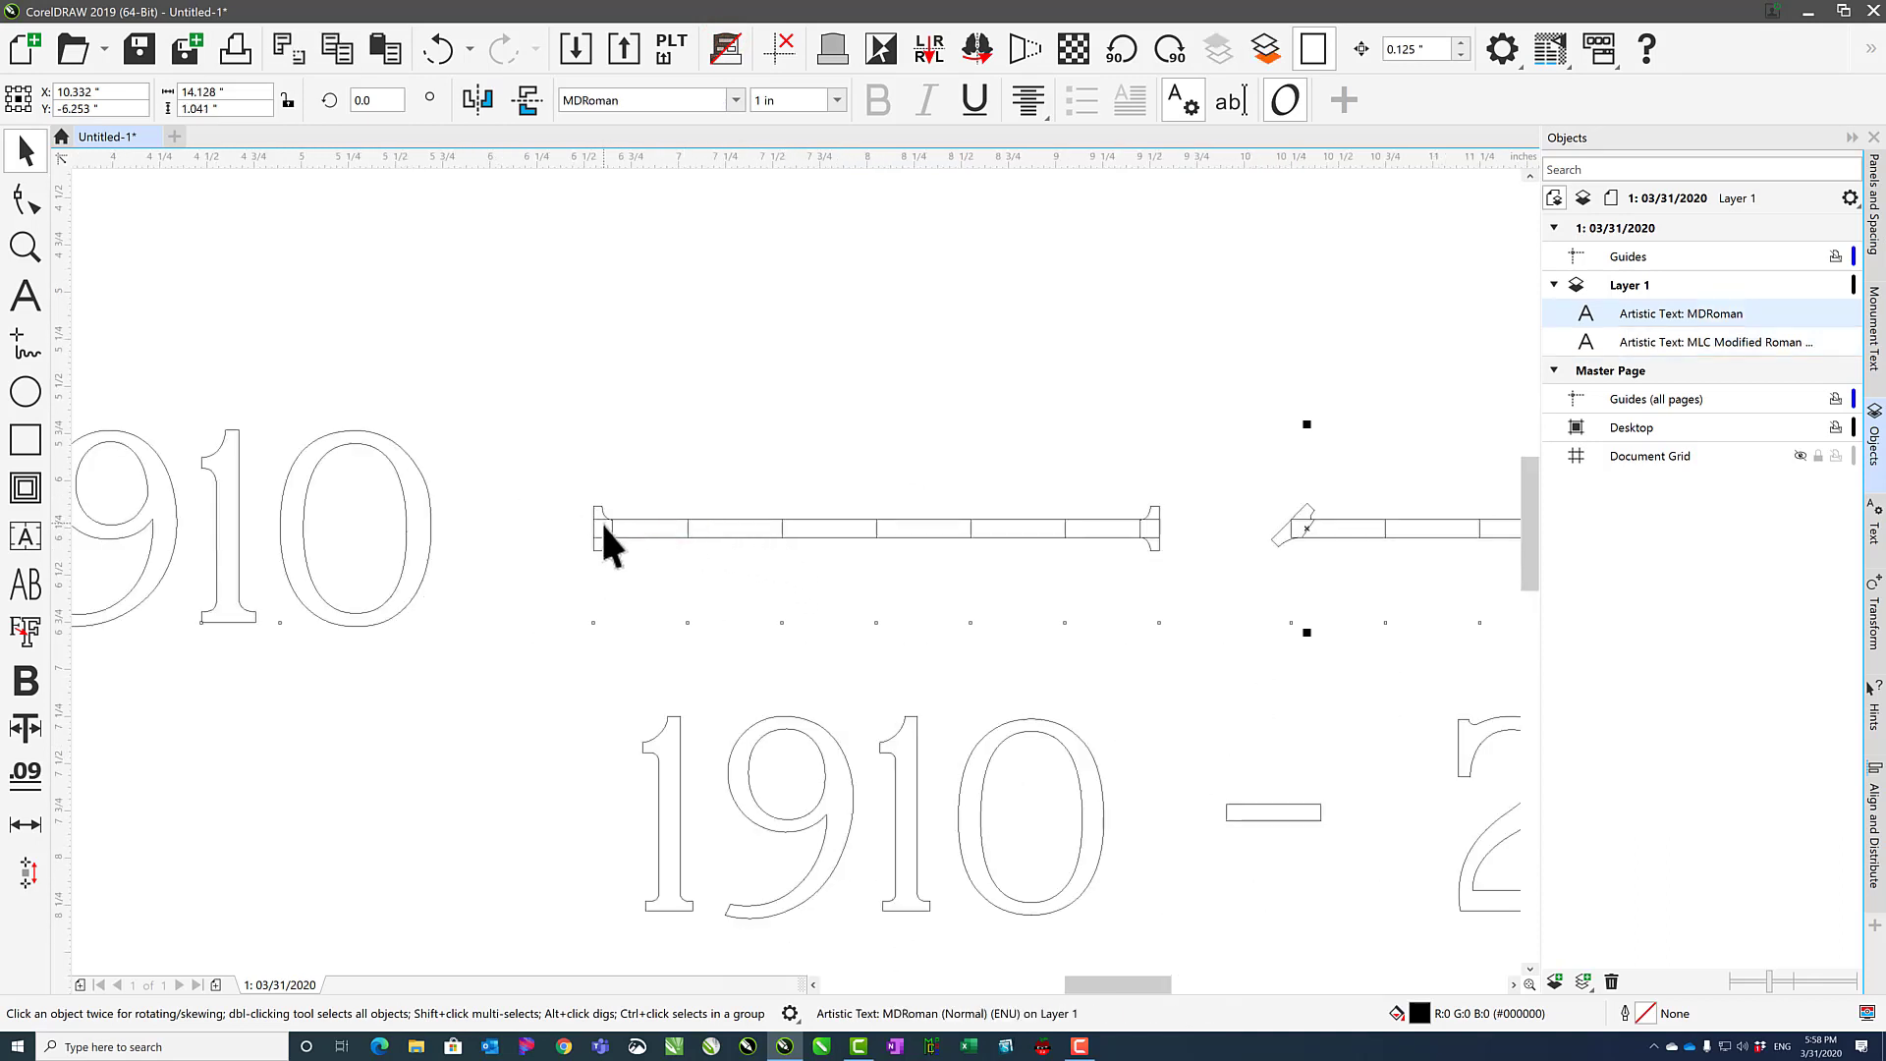
{"action": "left_click", "coordinate": [868, 457]}
{"action": "left_click", "coordinate": [784, 518]}
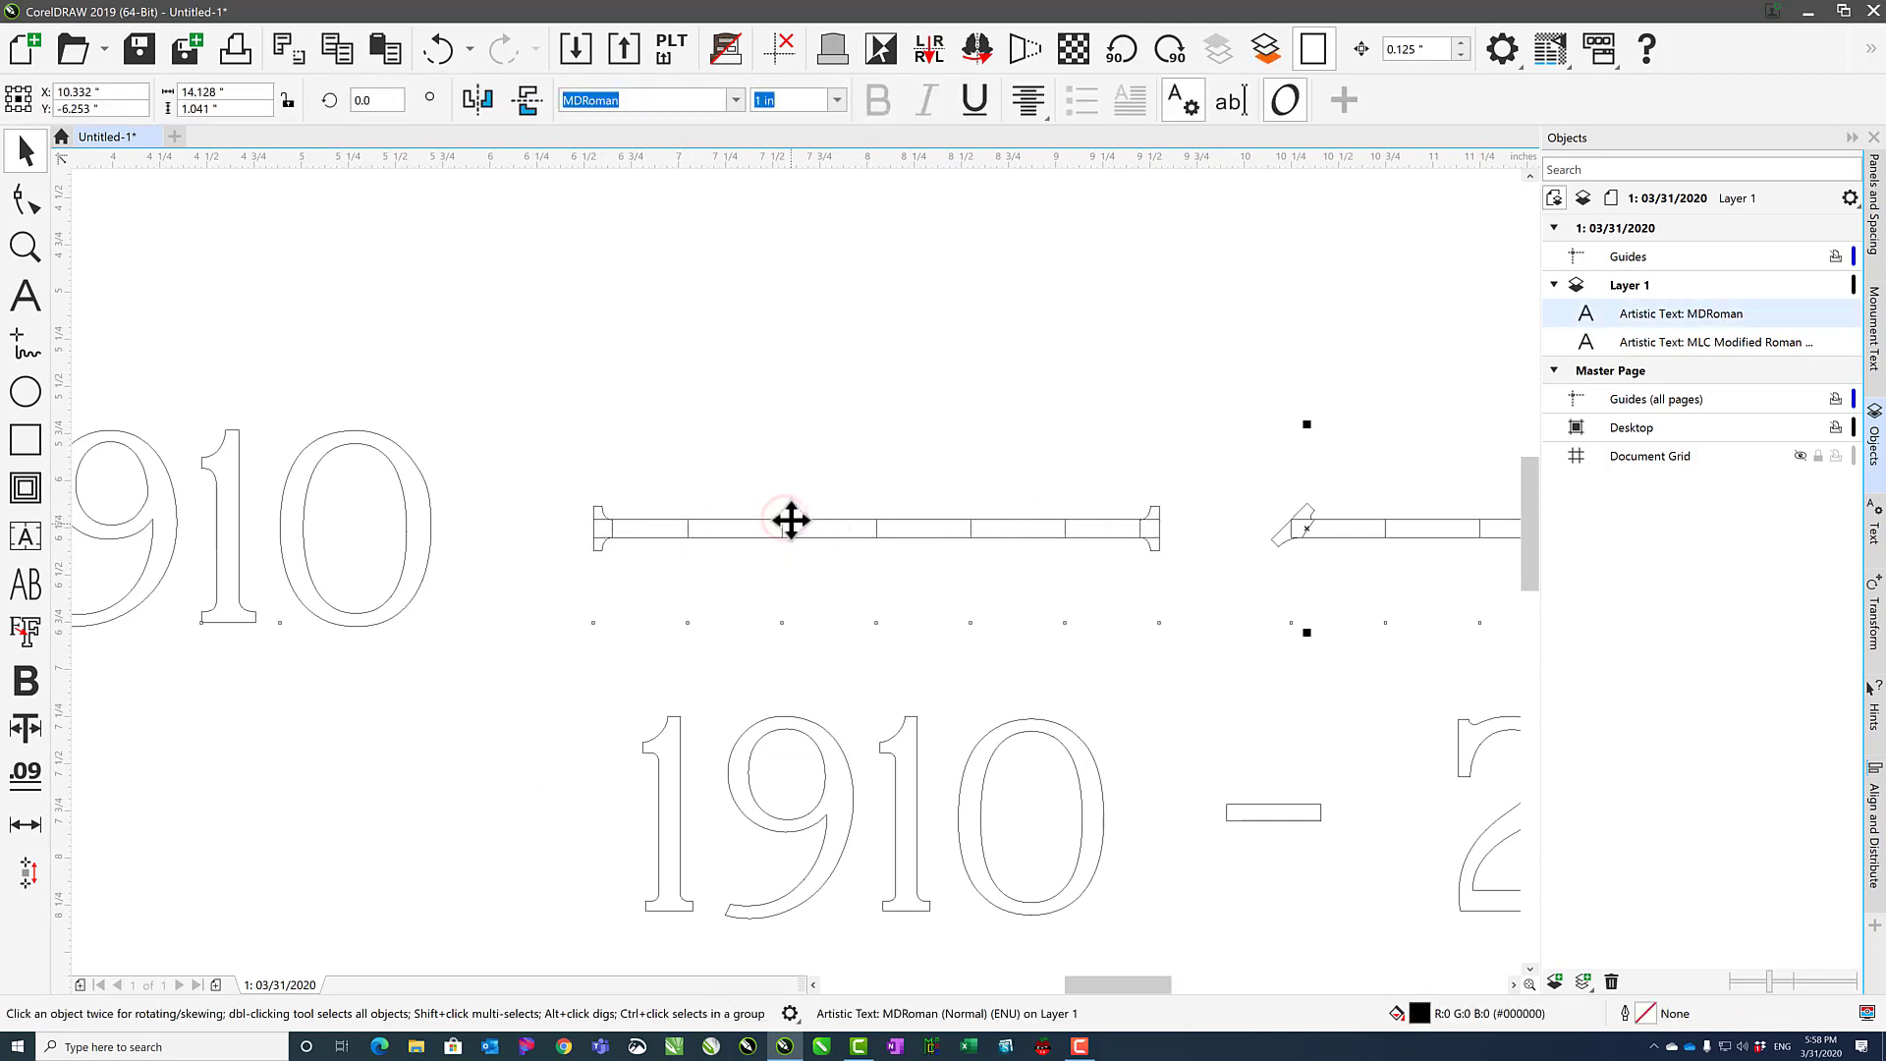
{"action": "key", "text": "ctrl+q"}
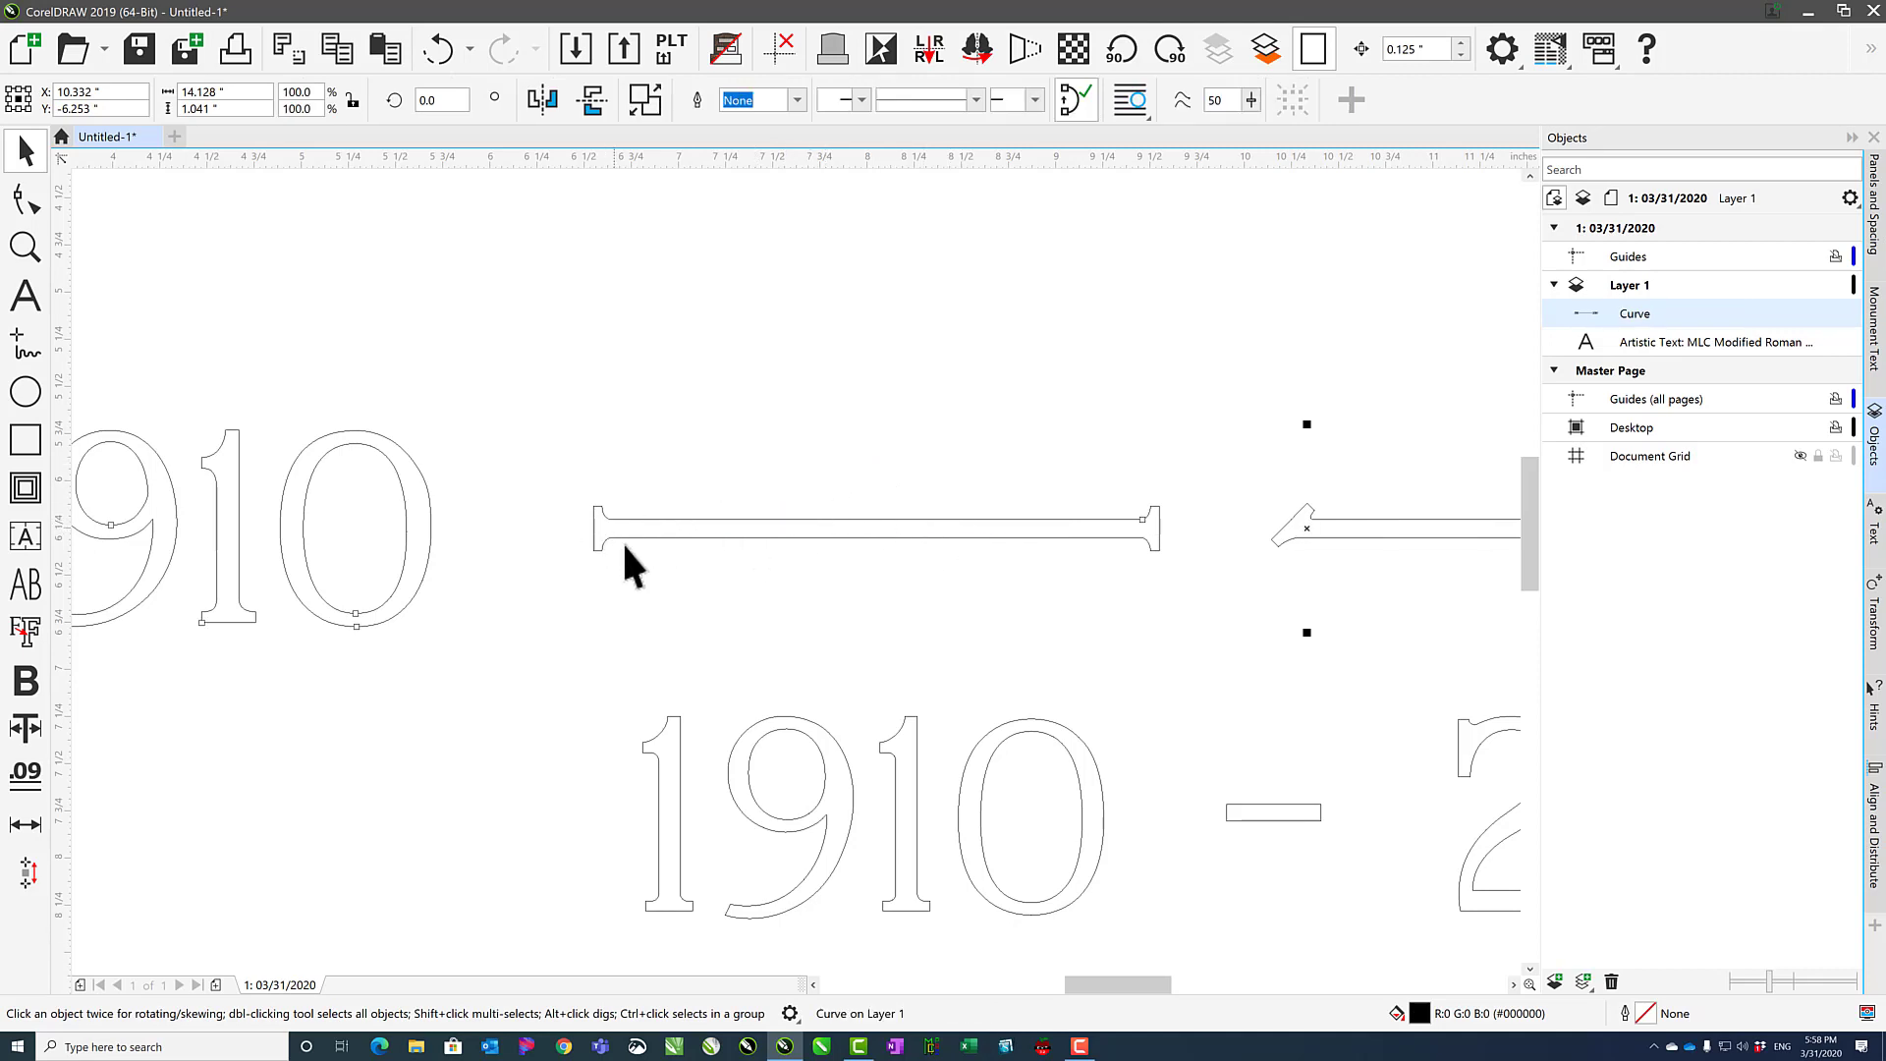
{"action": "scroll", "coordinate": [792, 569], "scroll_direction": "down", "scroll_amount": 4}
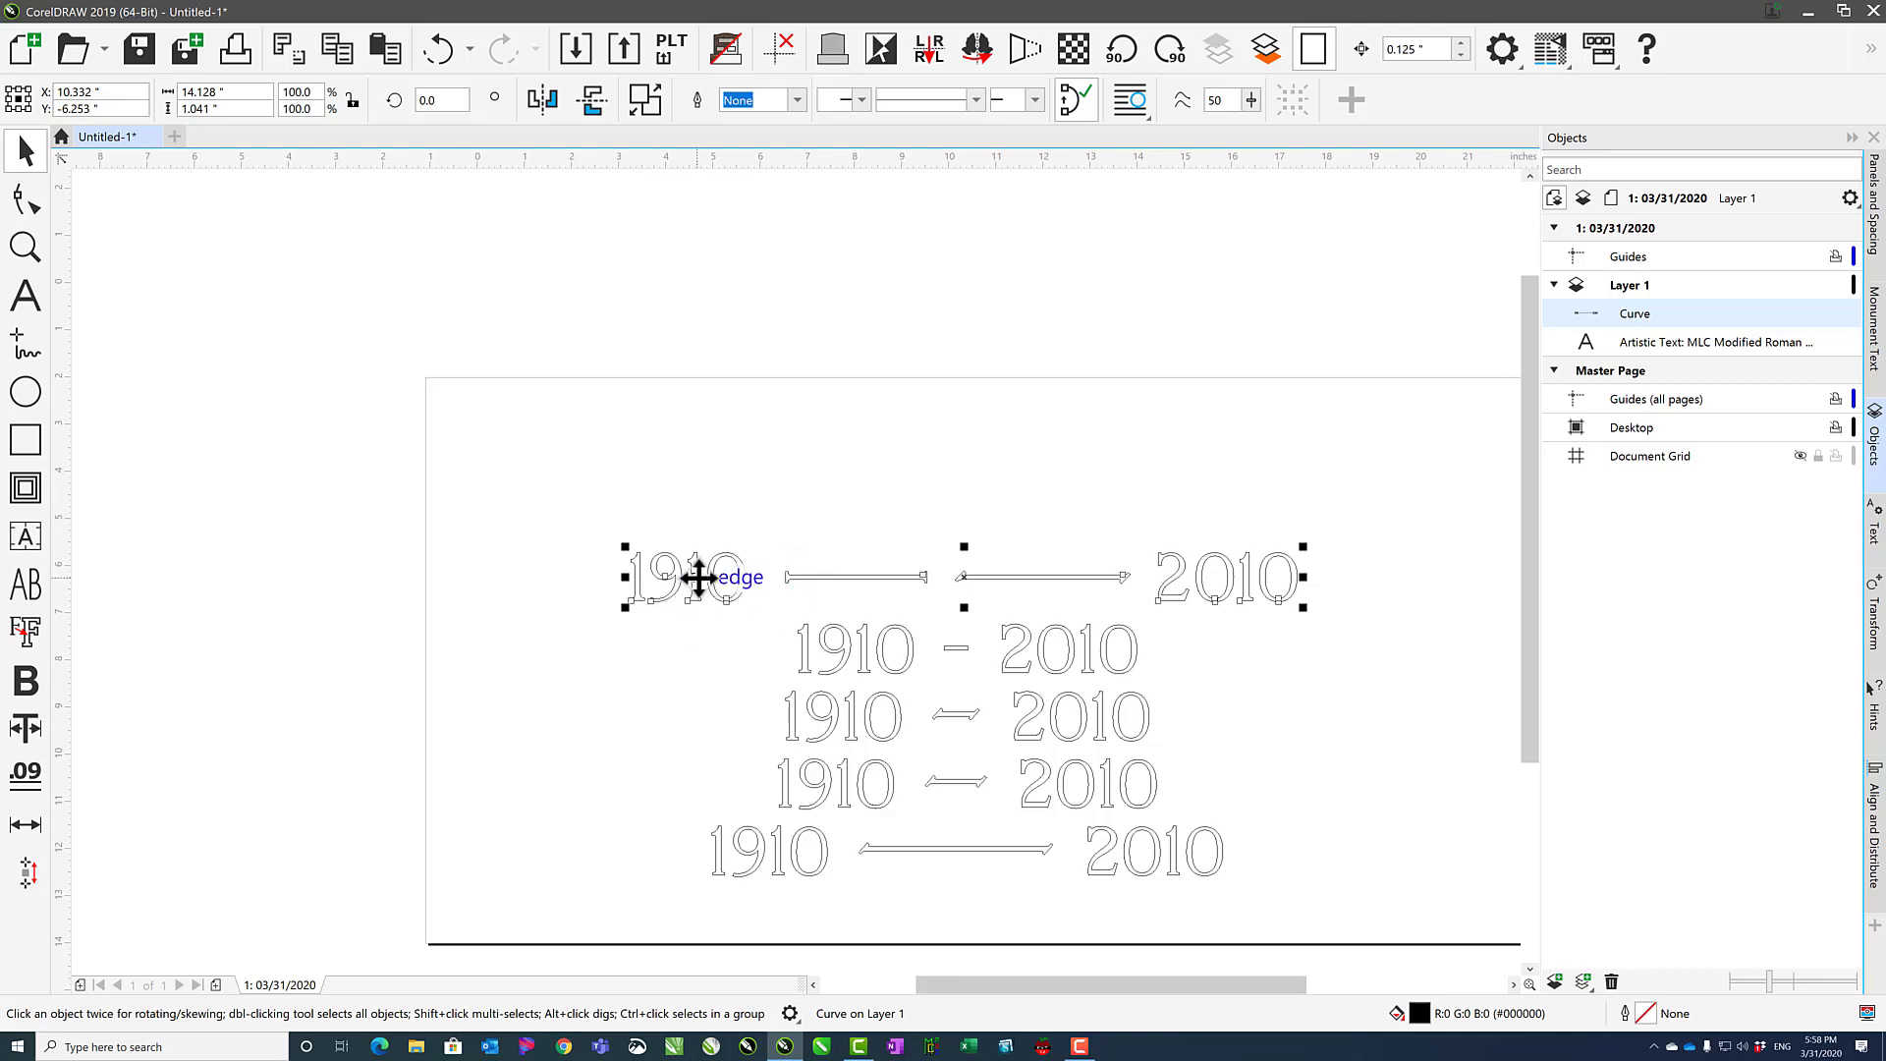
{"action": "key", "text": "ctrl+z"}
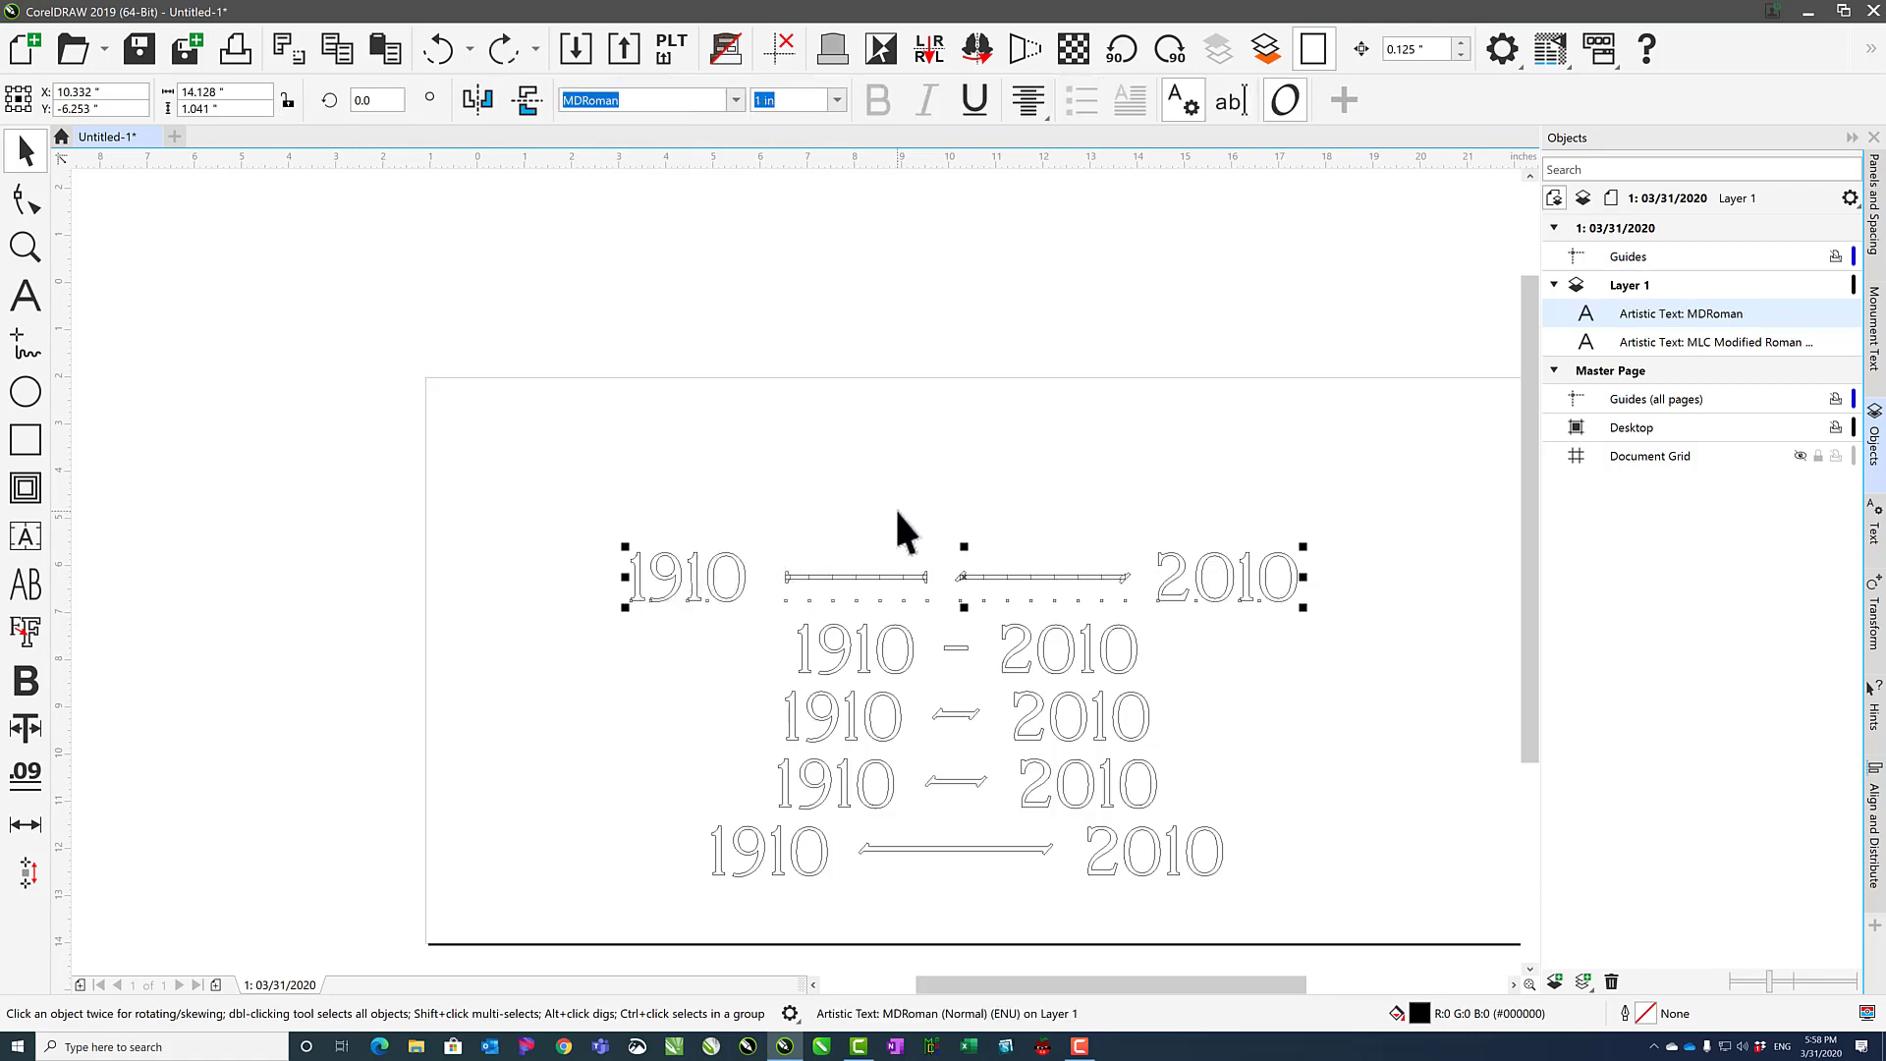
Switch the drawing back from wireframe to filled display and delete all the date text from the page
{"action": "scroll", "coordinate": [893, 506], "scroll_direction": "up", "scroll_amount": 2}
{"action": "key", "text": "shift+F9"}
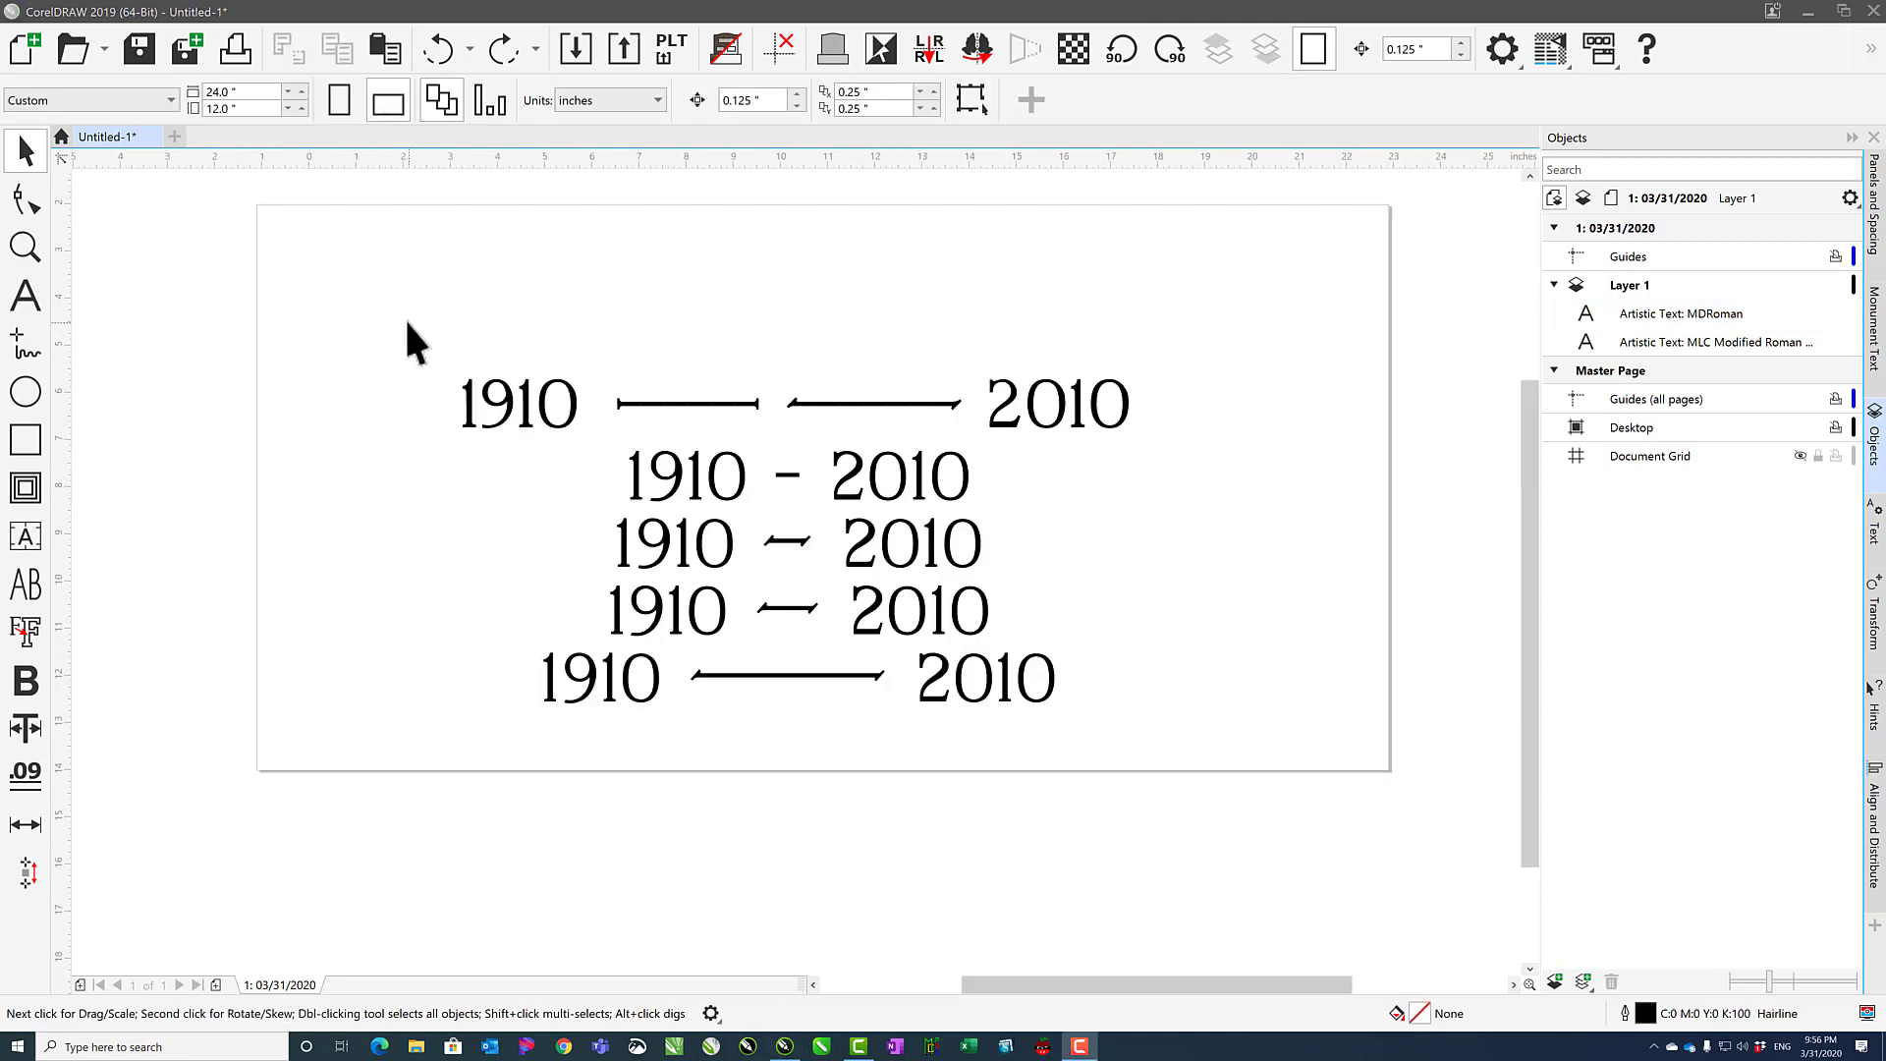
{"action": "left_click_drag", "start_coordinate": [402, 312], "coordinate": [1290, 784]}
{"action": "key", "text": "Delete"}
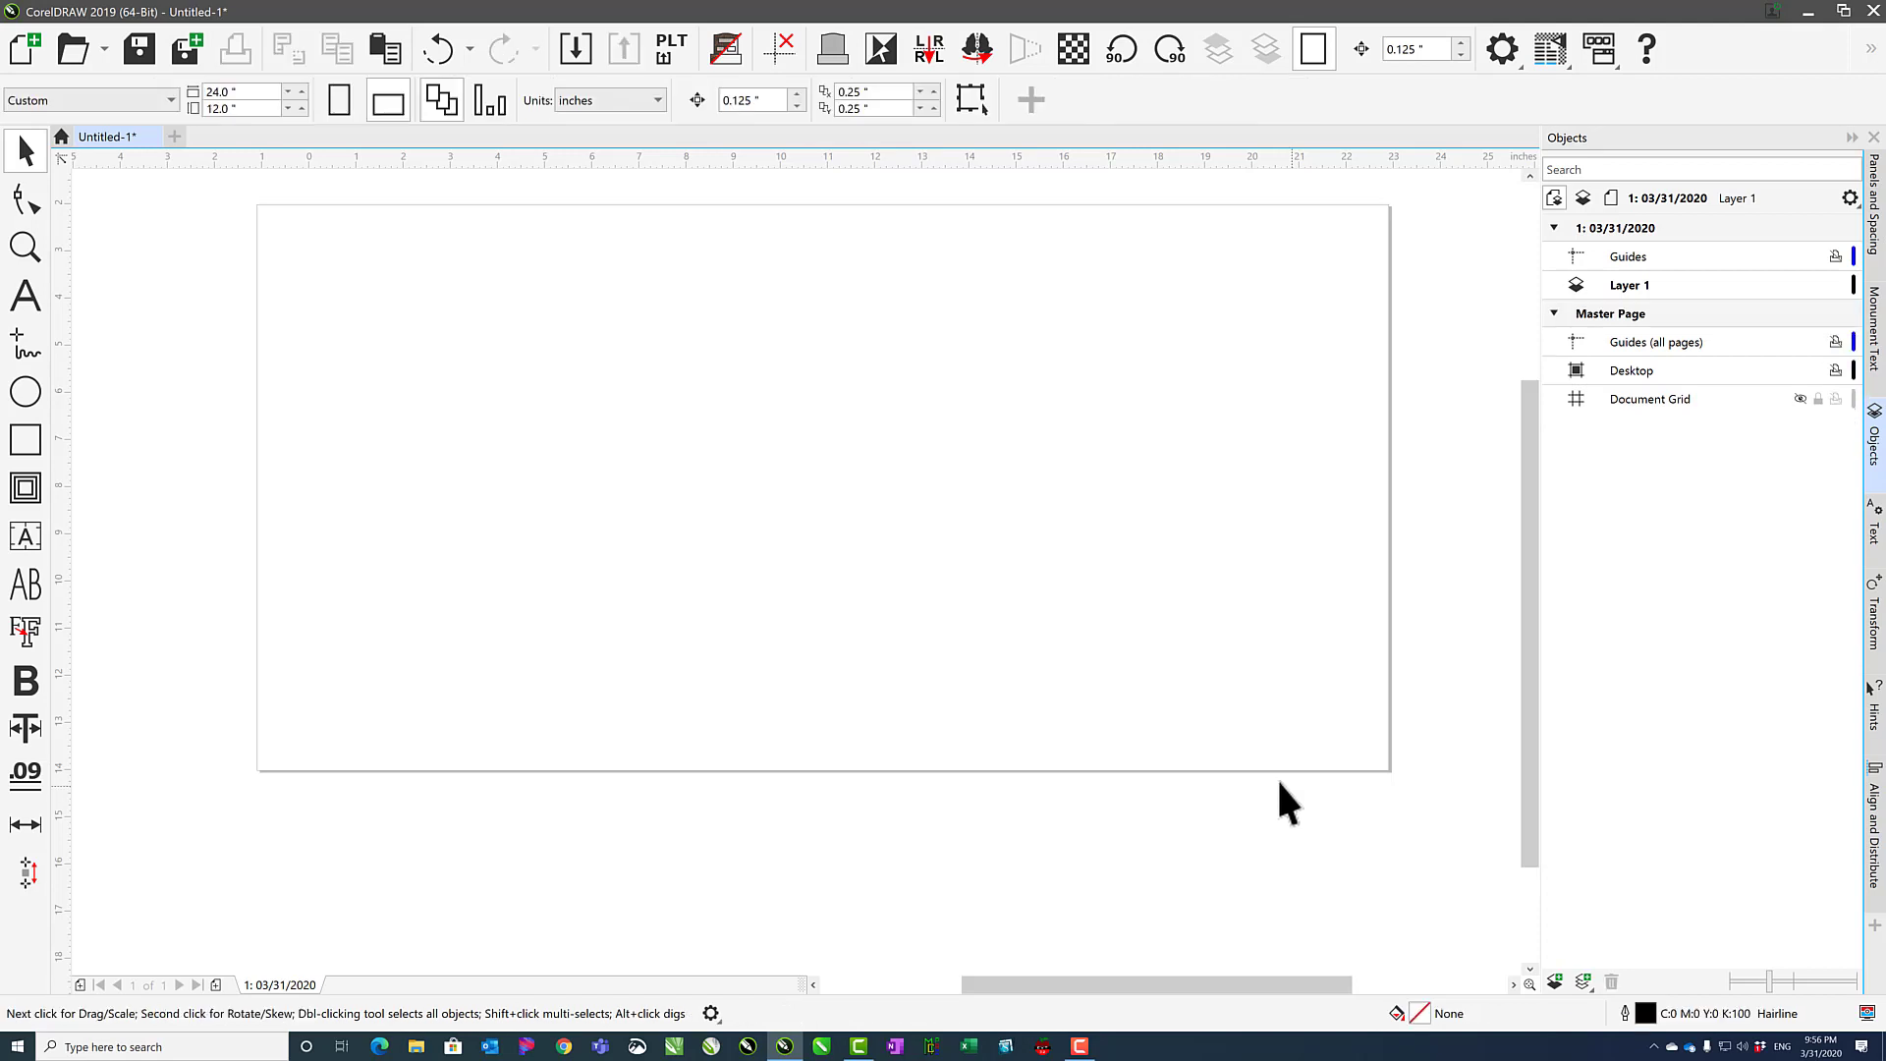
Create a paragraph text frame about 16.2 × 8.1 inches containing "Dec. 26, 1979", and force-justify the text
{"action": "left_click", "coordinate": [24, 297]}
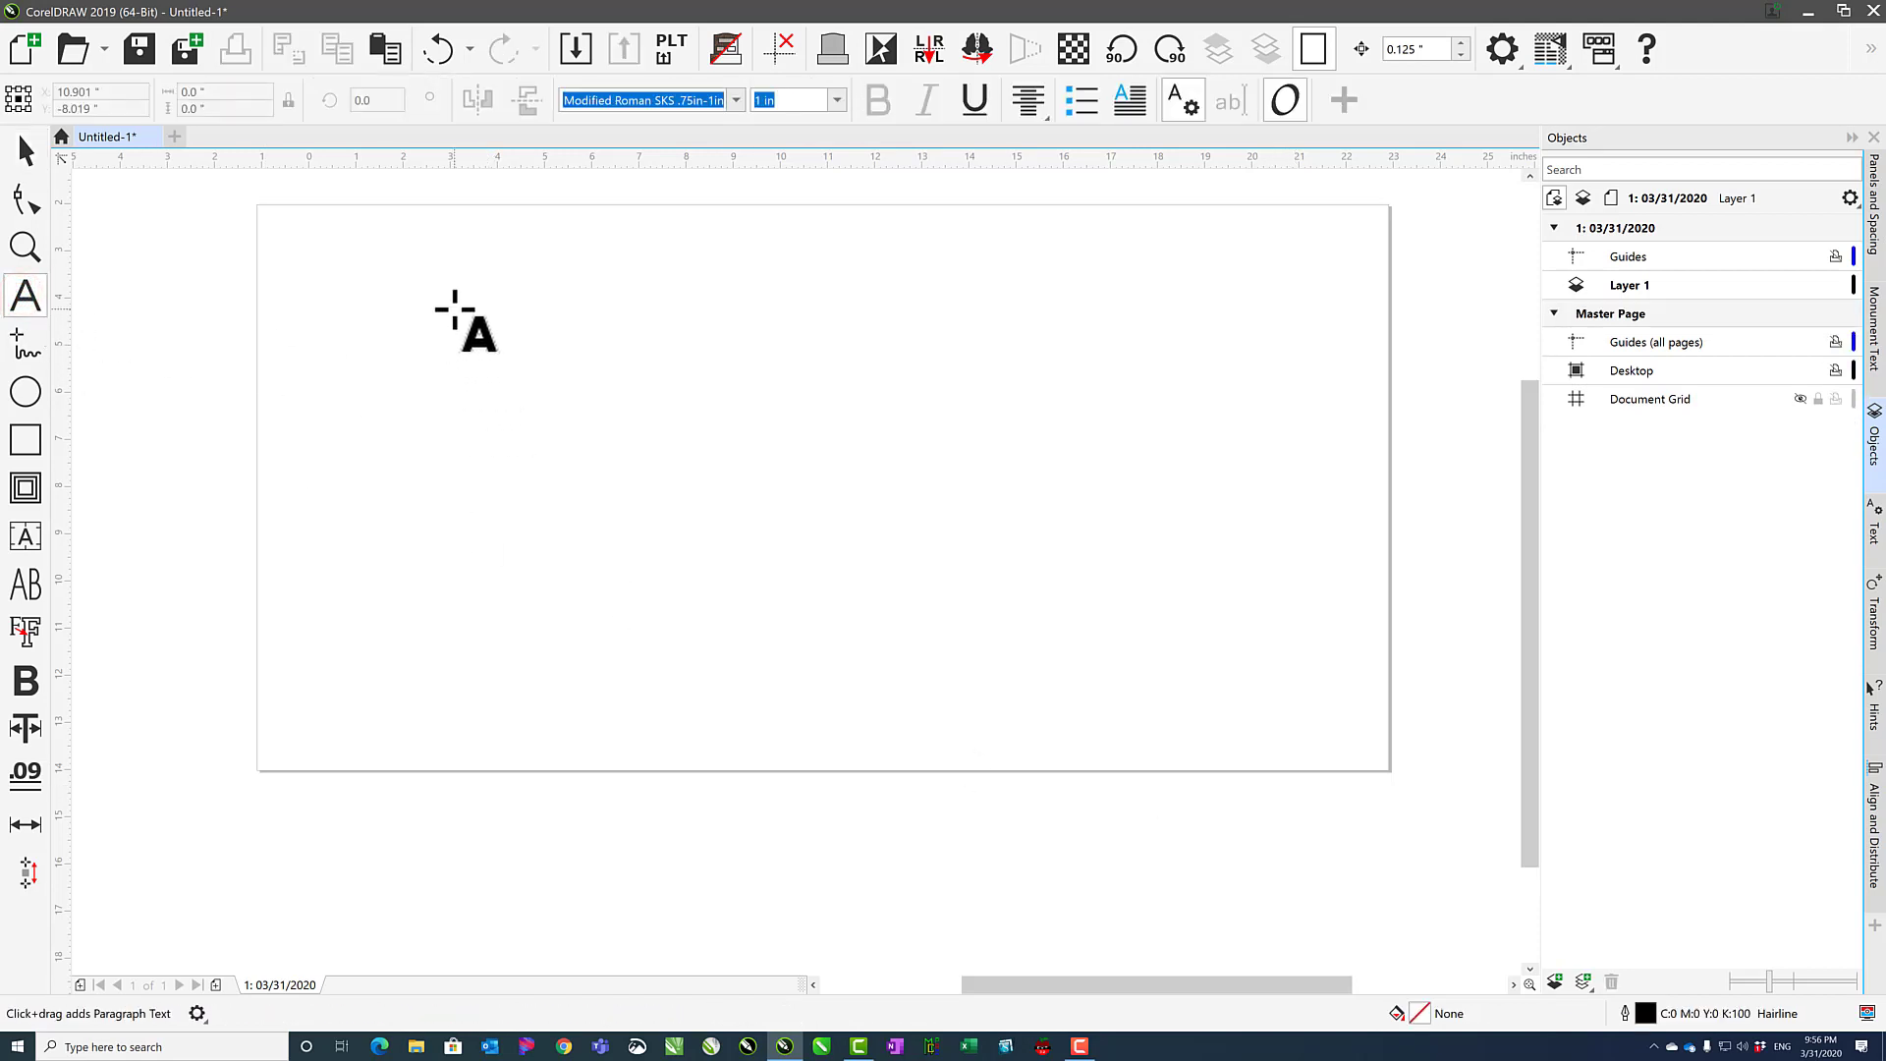
{"action": "left_click_drag", "start_coordinate": [455, 308], "coordinate": [1218, 690]}
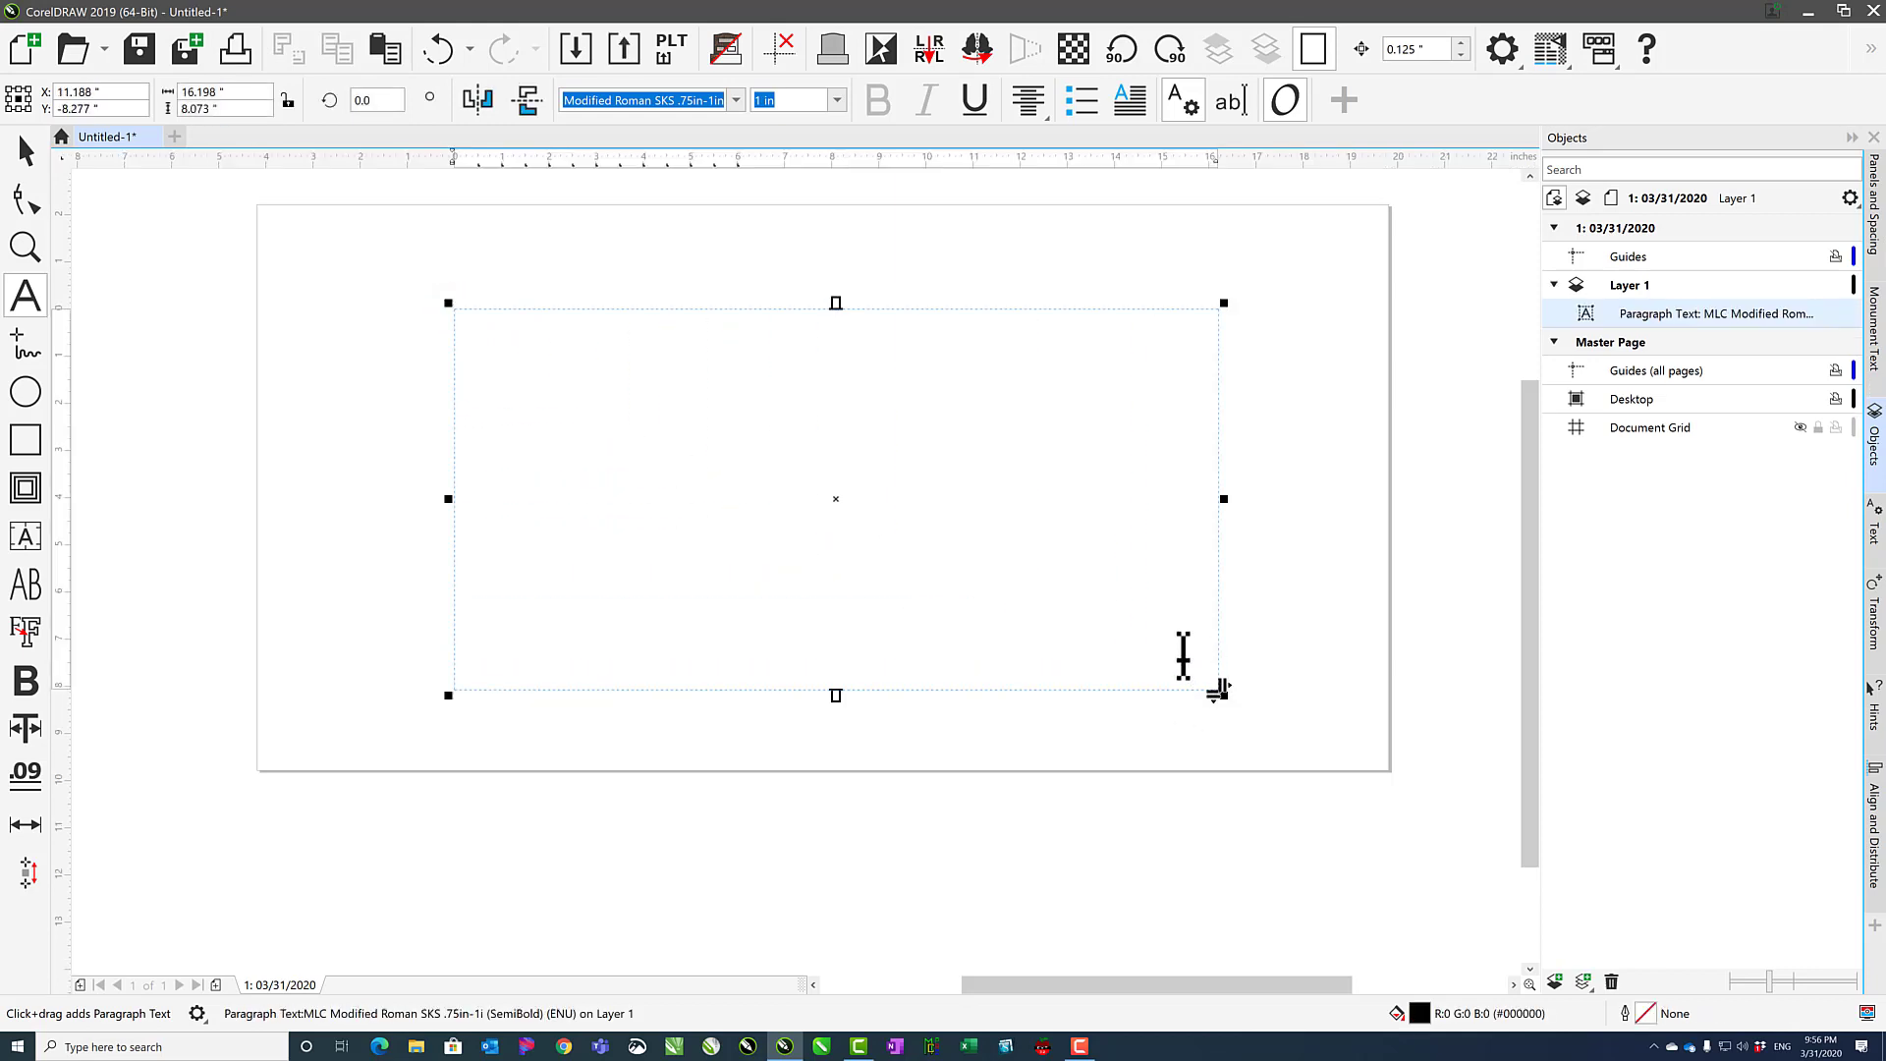
{"action": "type", "text": "Dec. "}
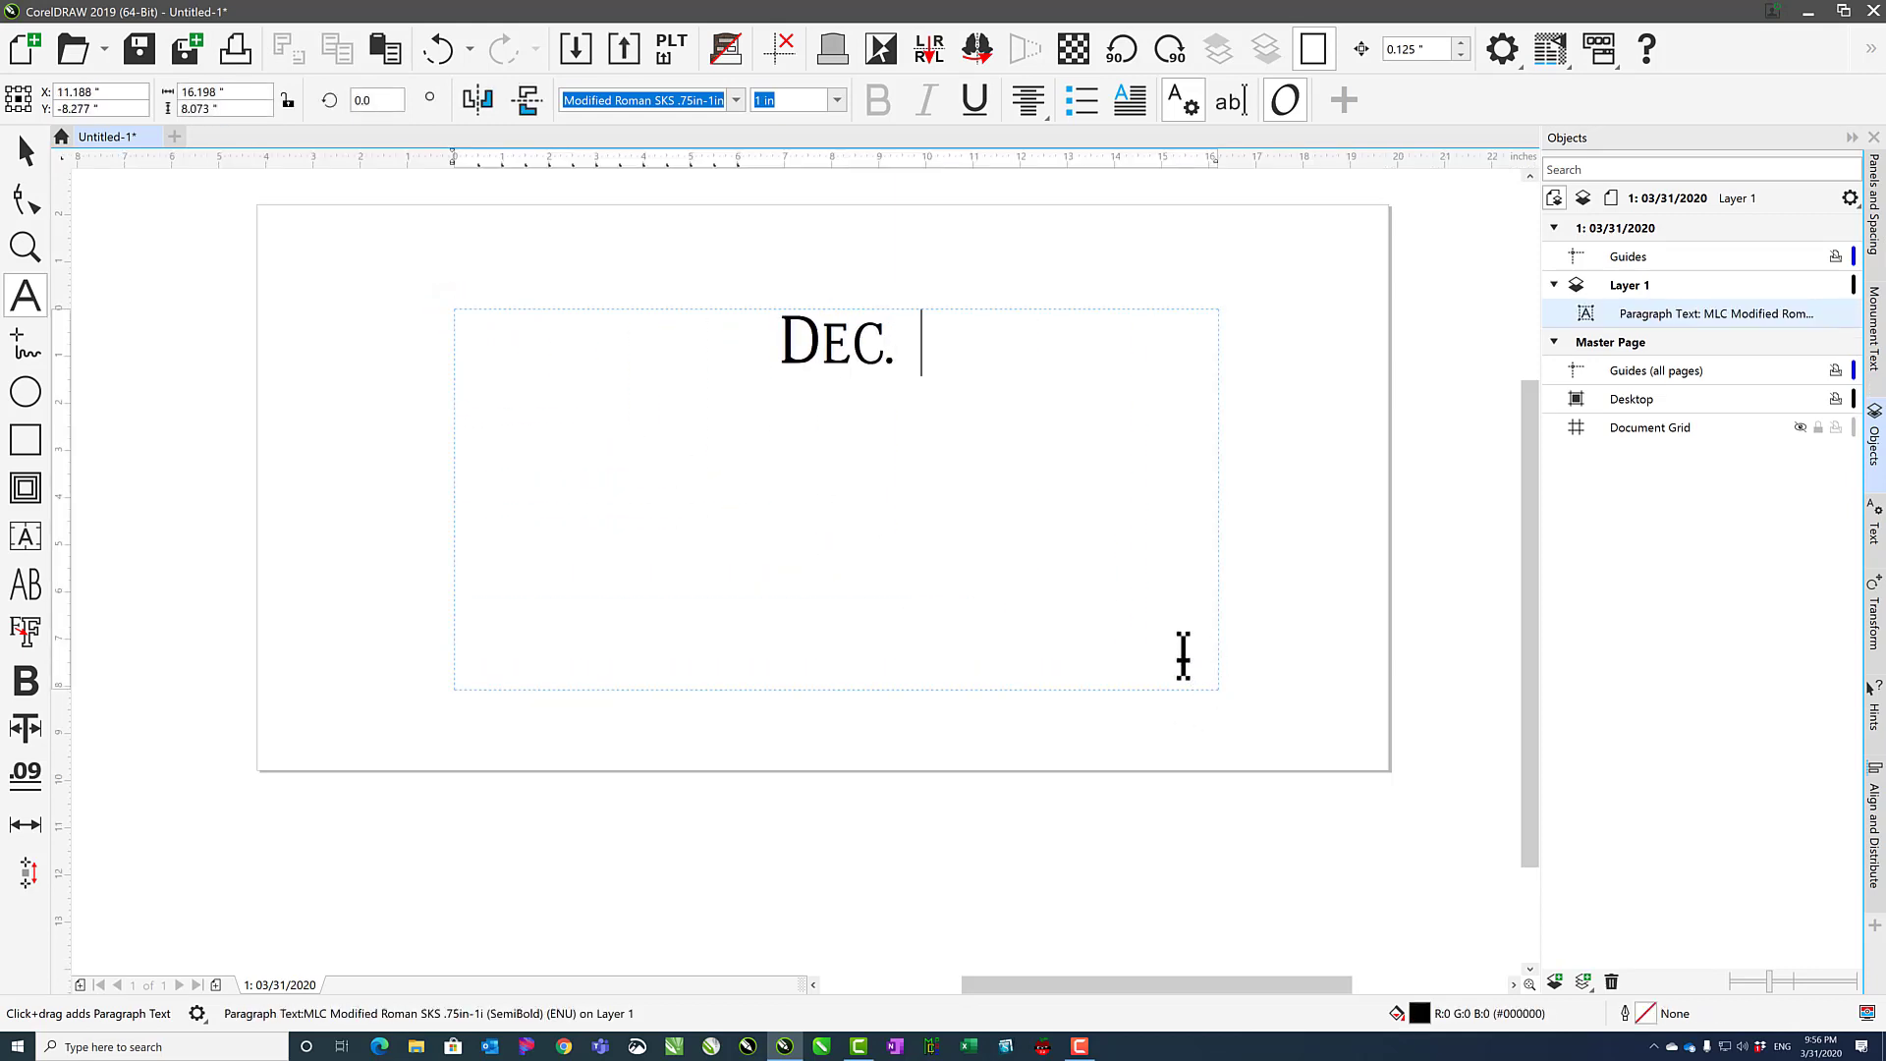
{"action": "type", "text": "26, 1979"}
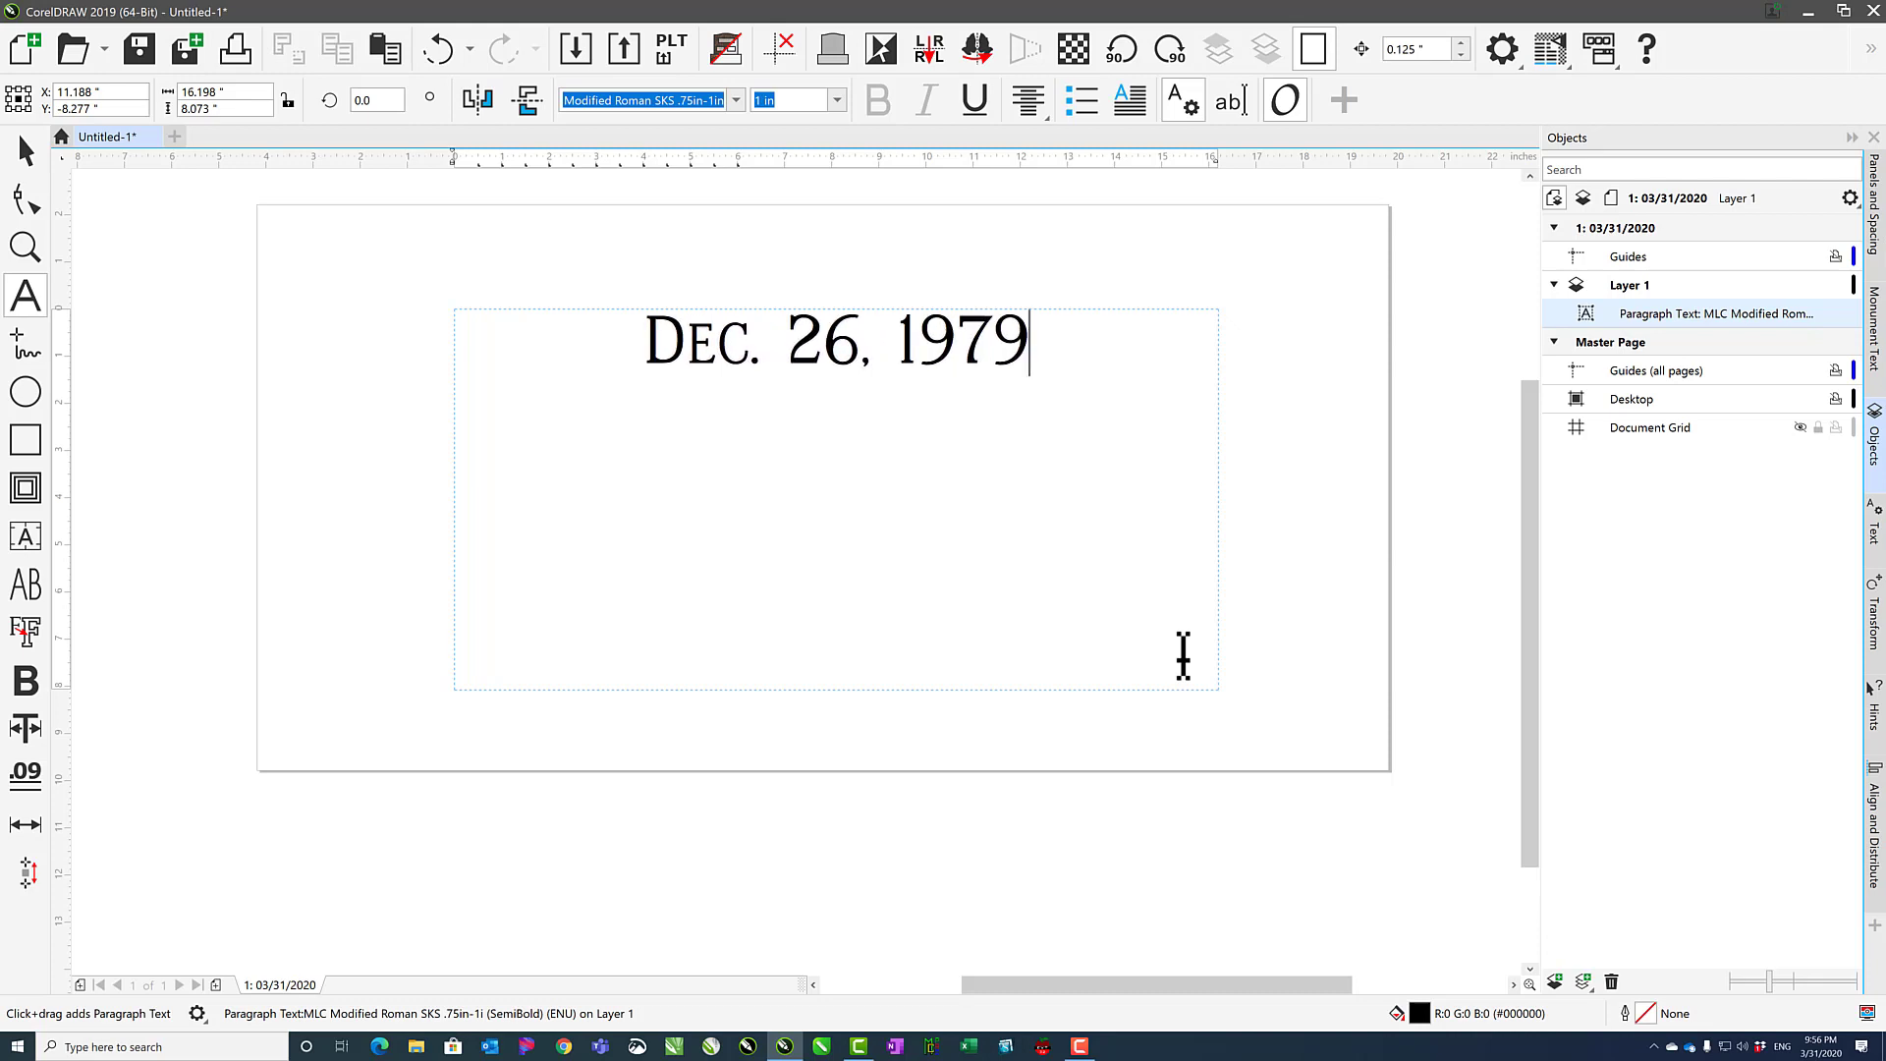
{"action": "key", "text": "ctrl+space"}
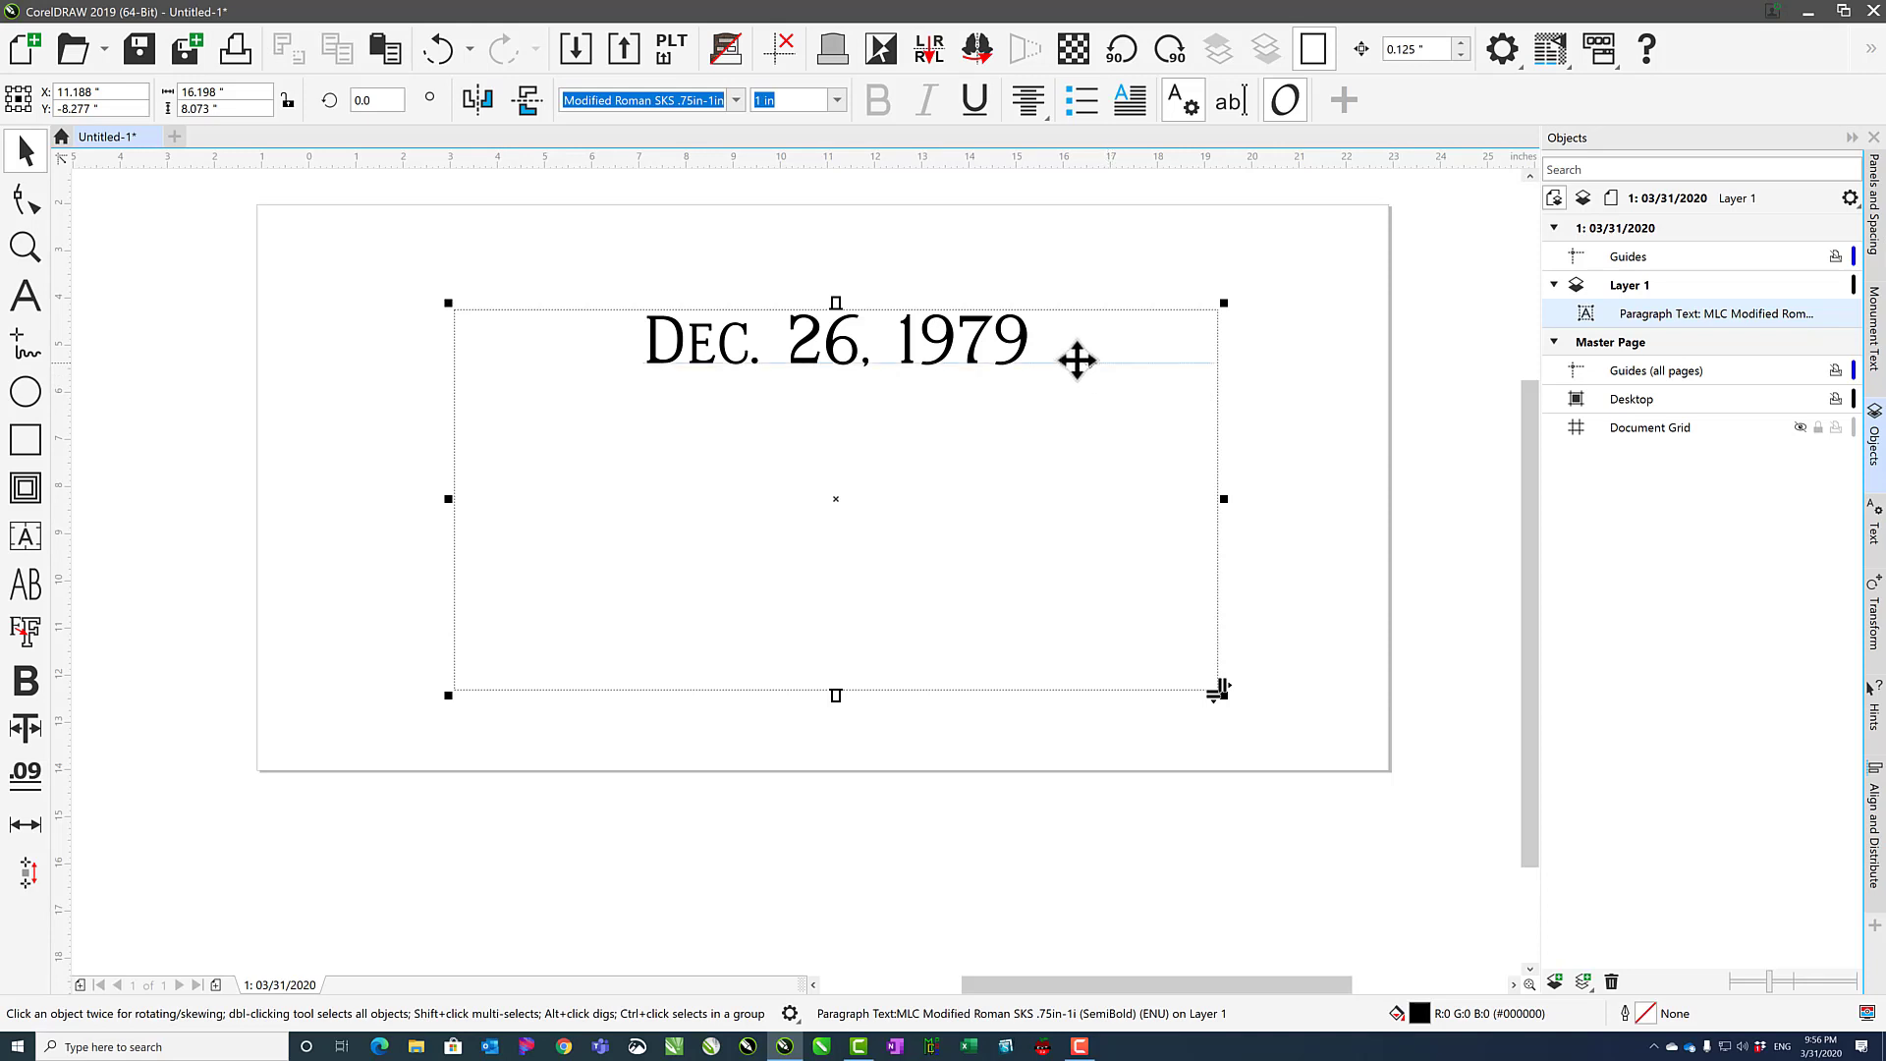
{"action": "left_click", "coordinate": [1031, 104]}
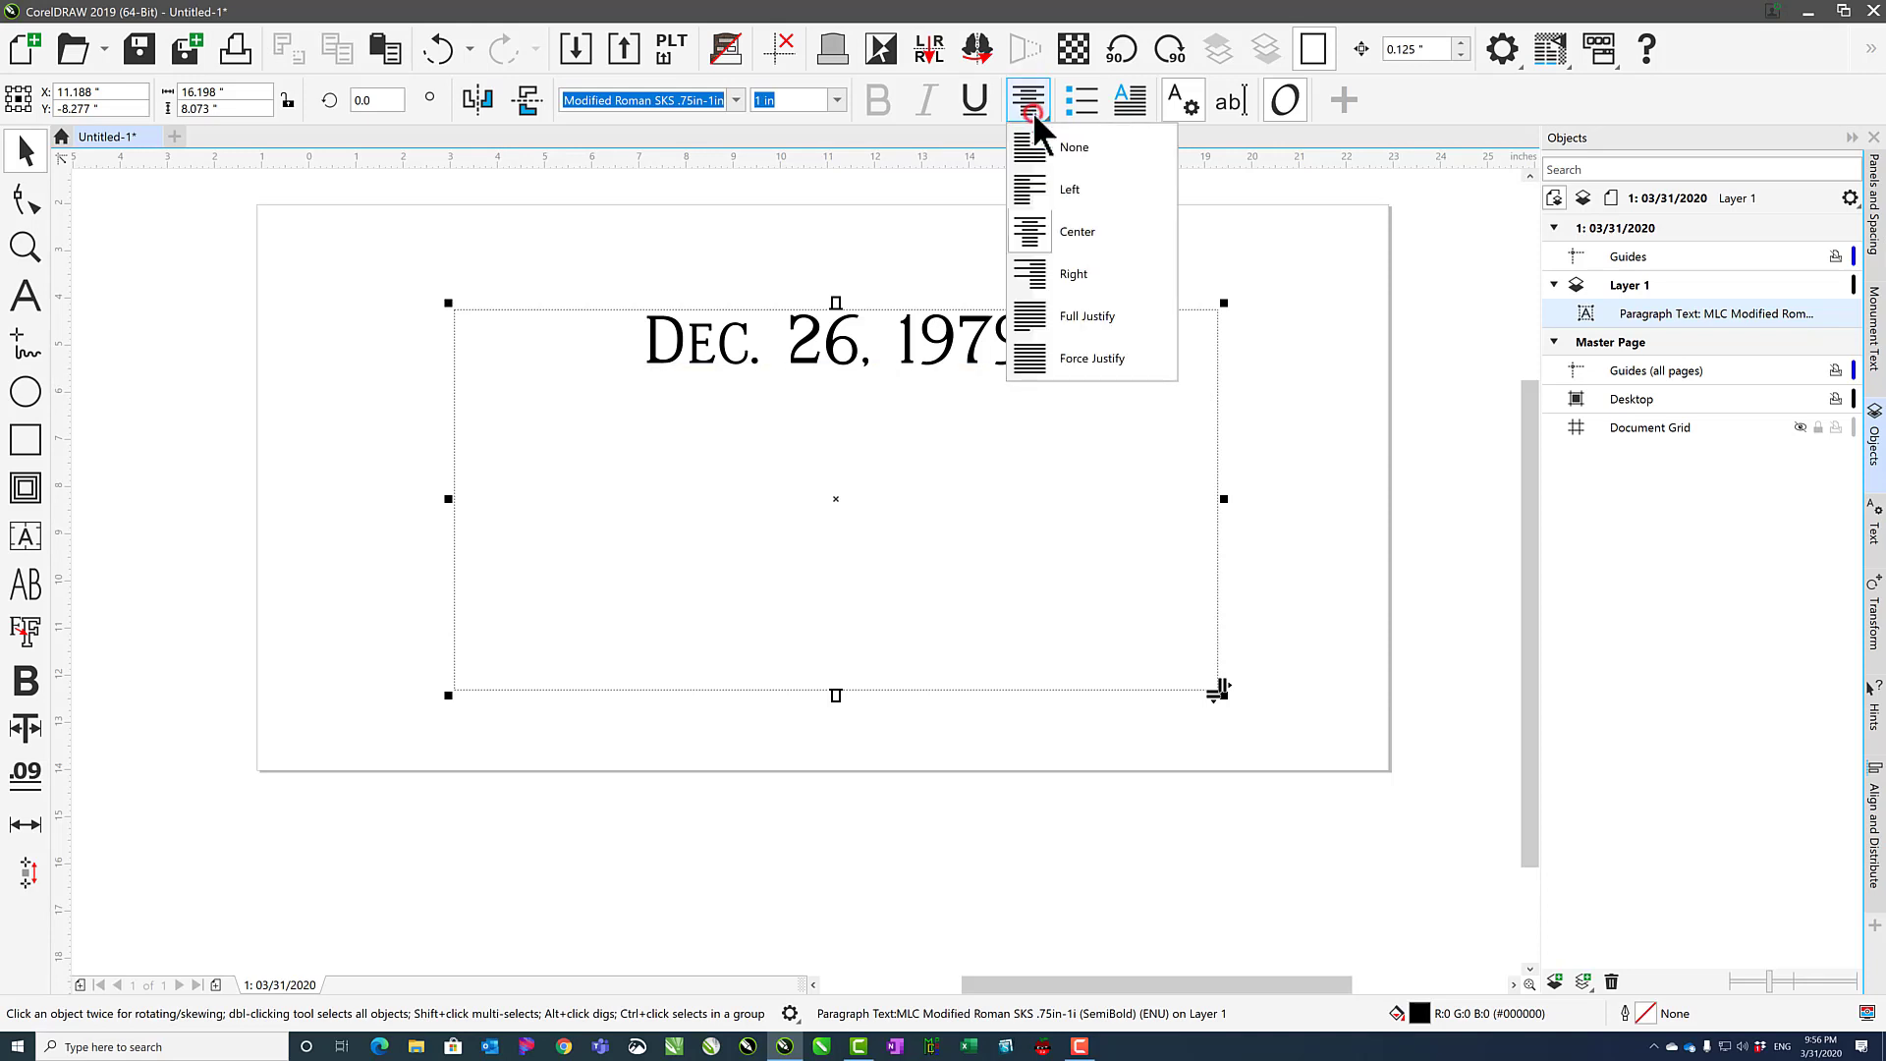
{"action": "left_click", "coordinate": [1098, 358]}
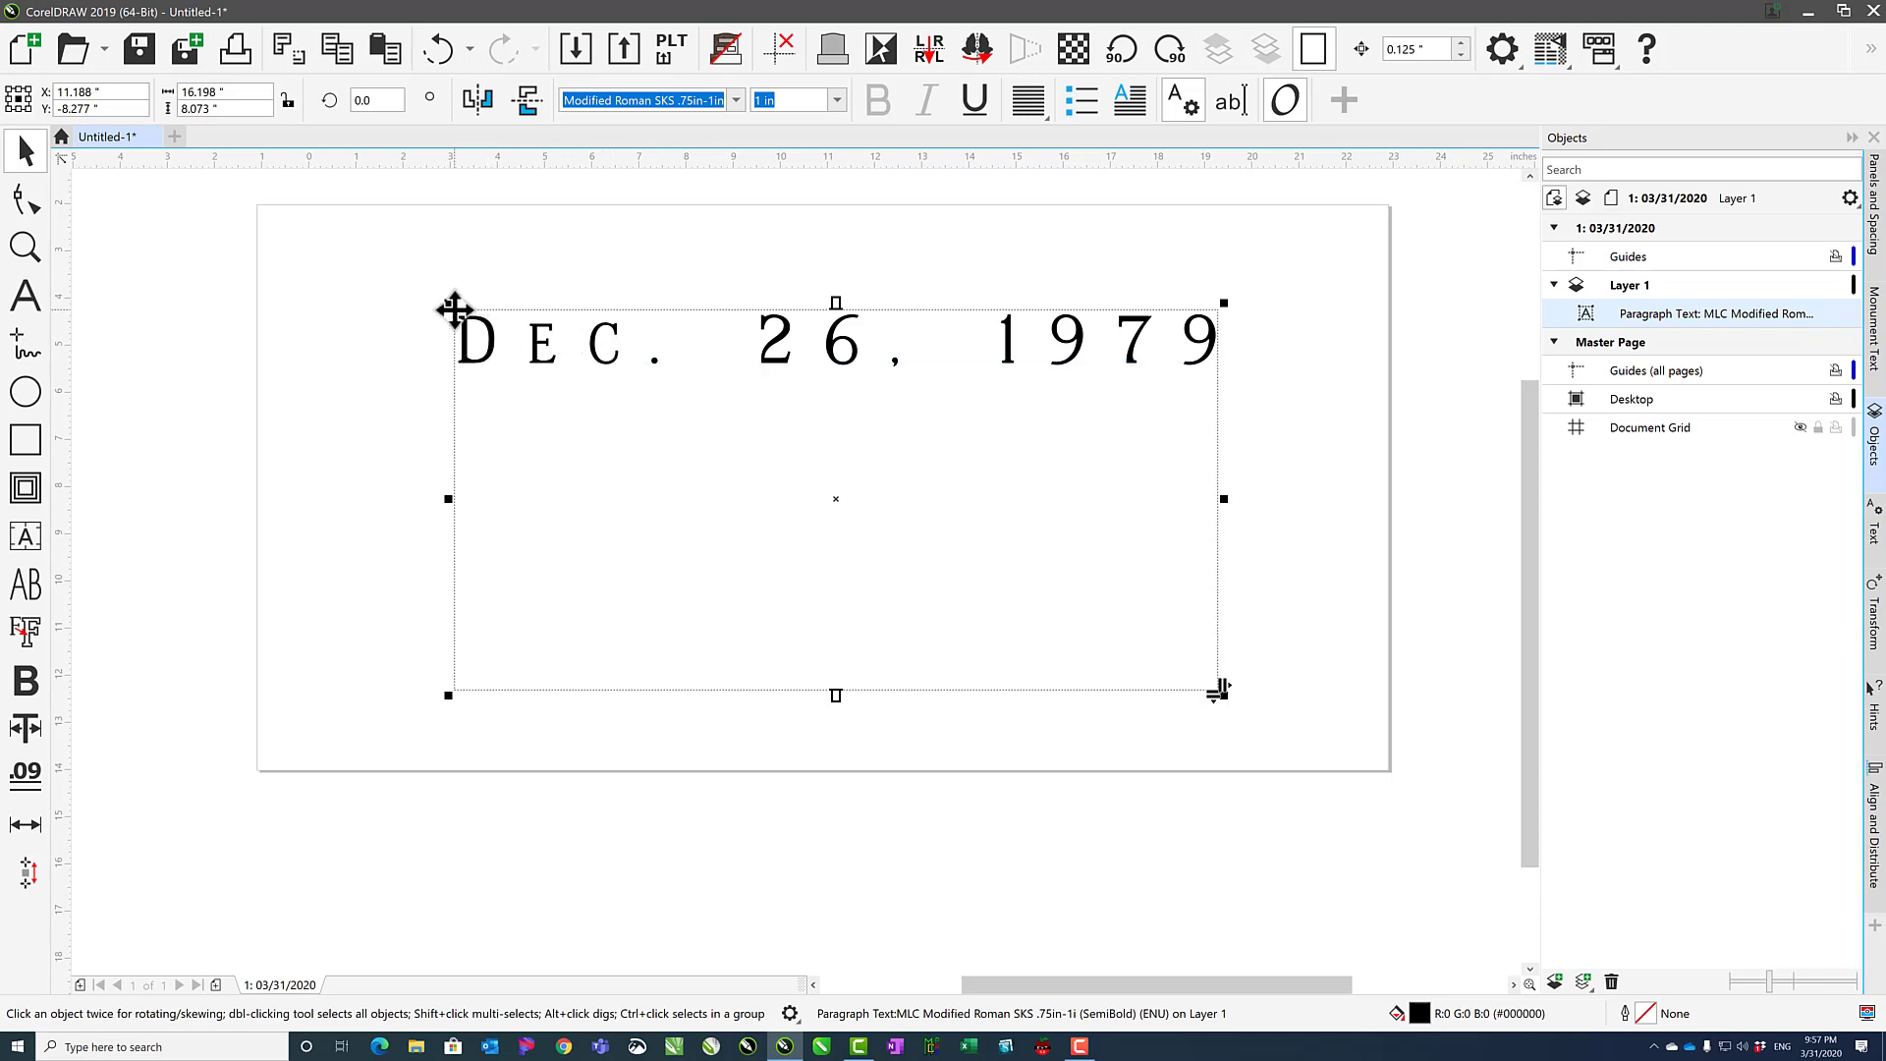
Convert the date from paragraph text to artistic text, and convert it back to paragraph text
{"action": "right_click", "coordinate": [535, 314]}
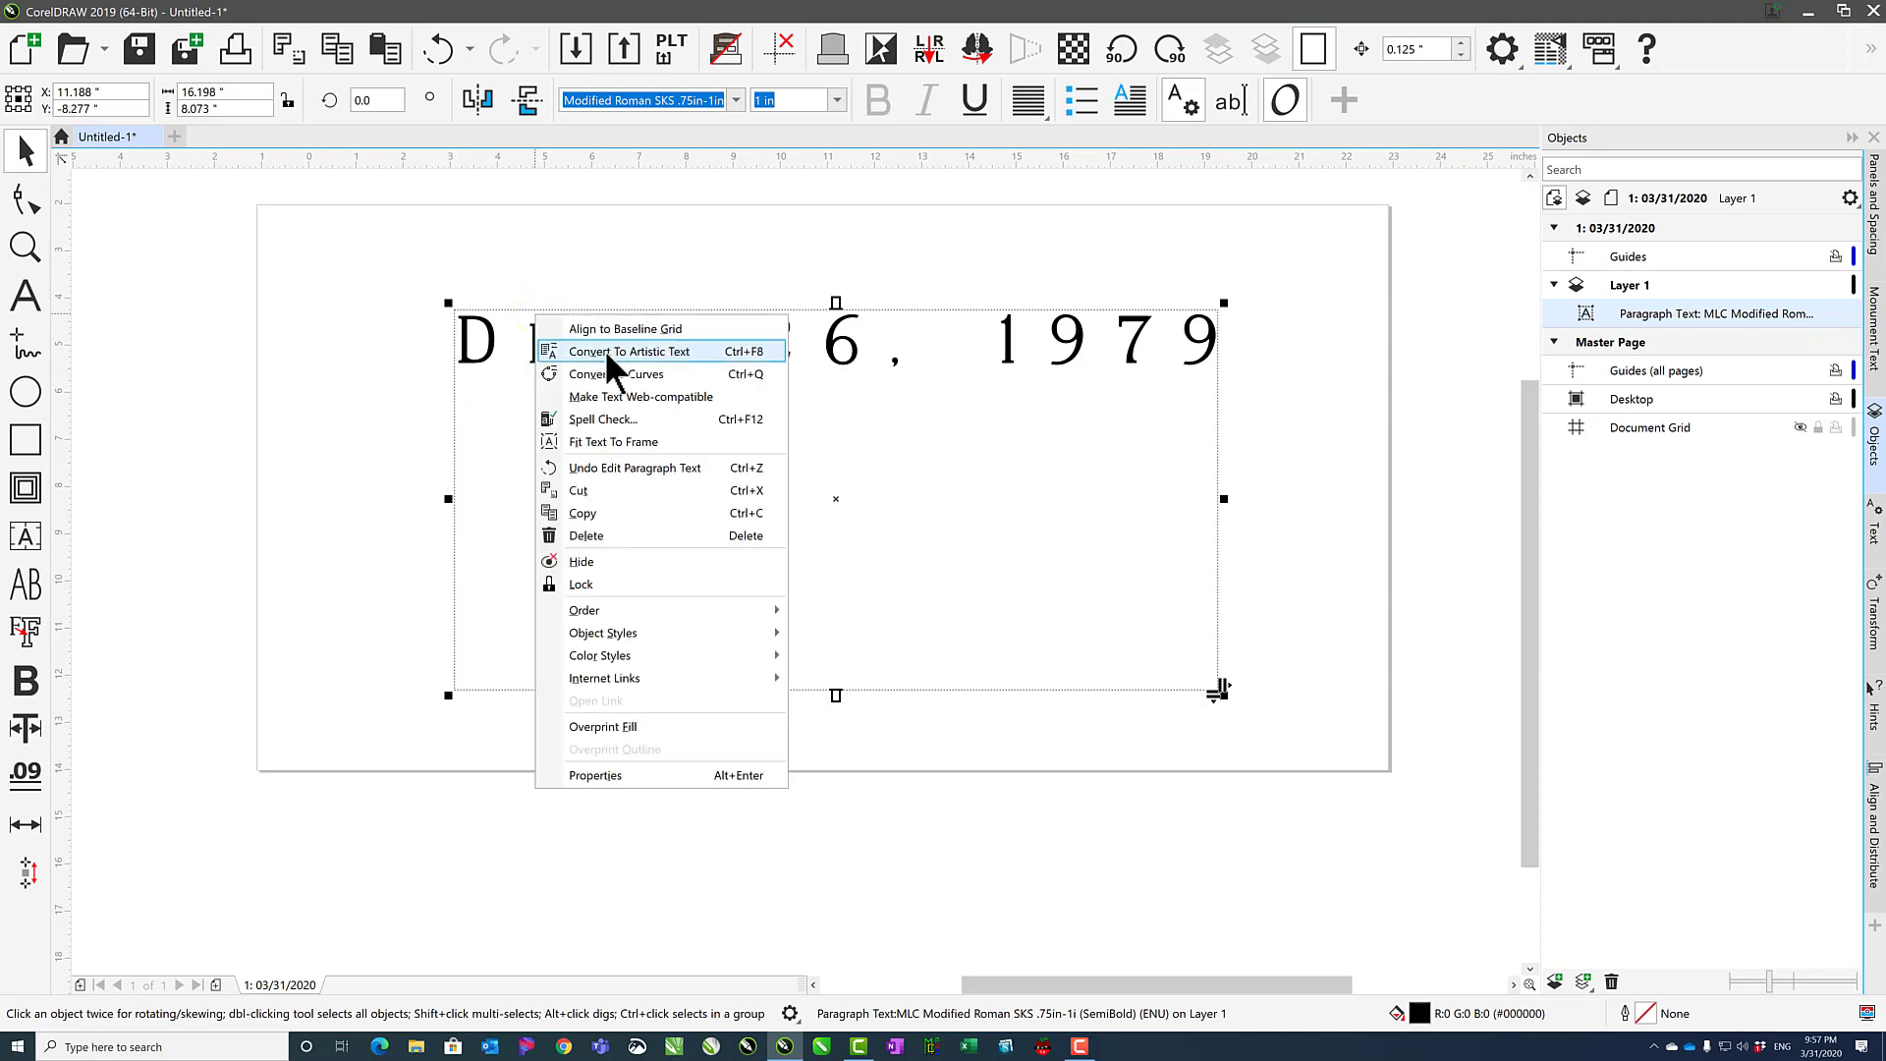
{"action": "left_click", "coordinate": [664, 351]}
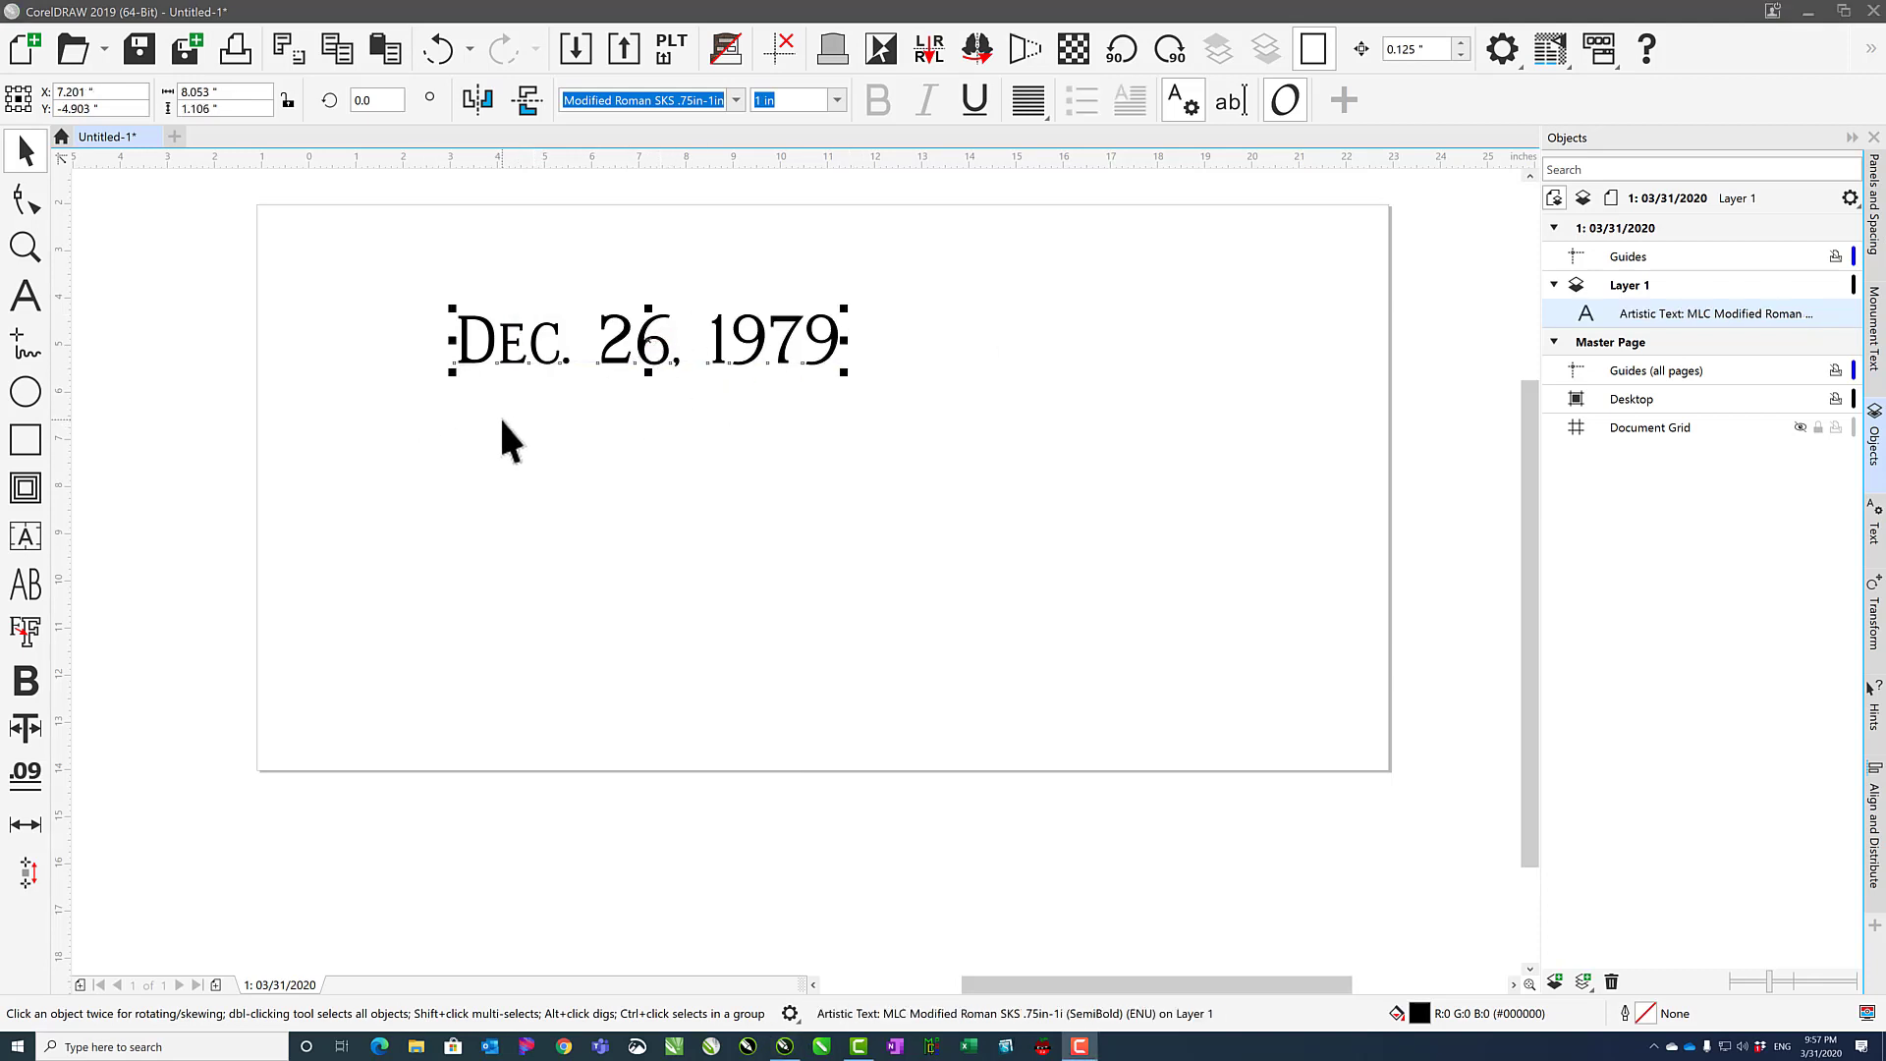
{"action": "right_click", "coordinate": [483, 320]}
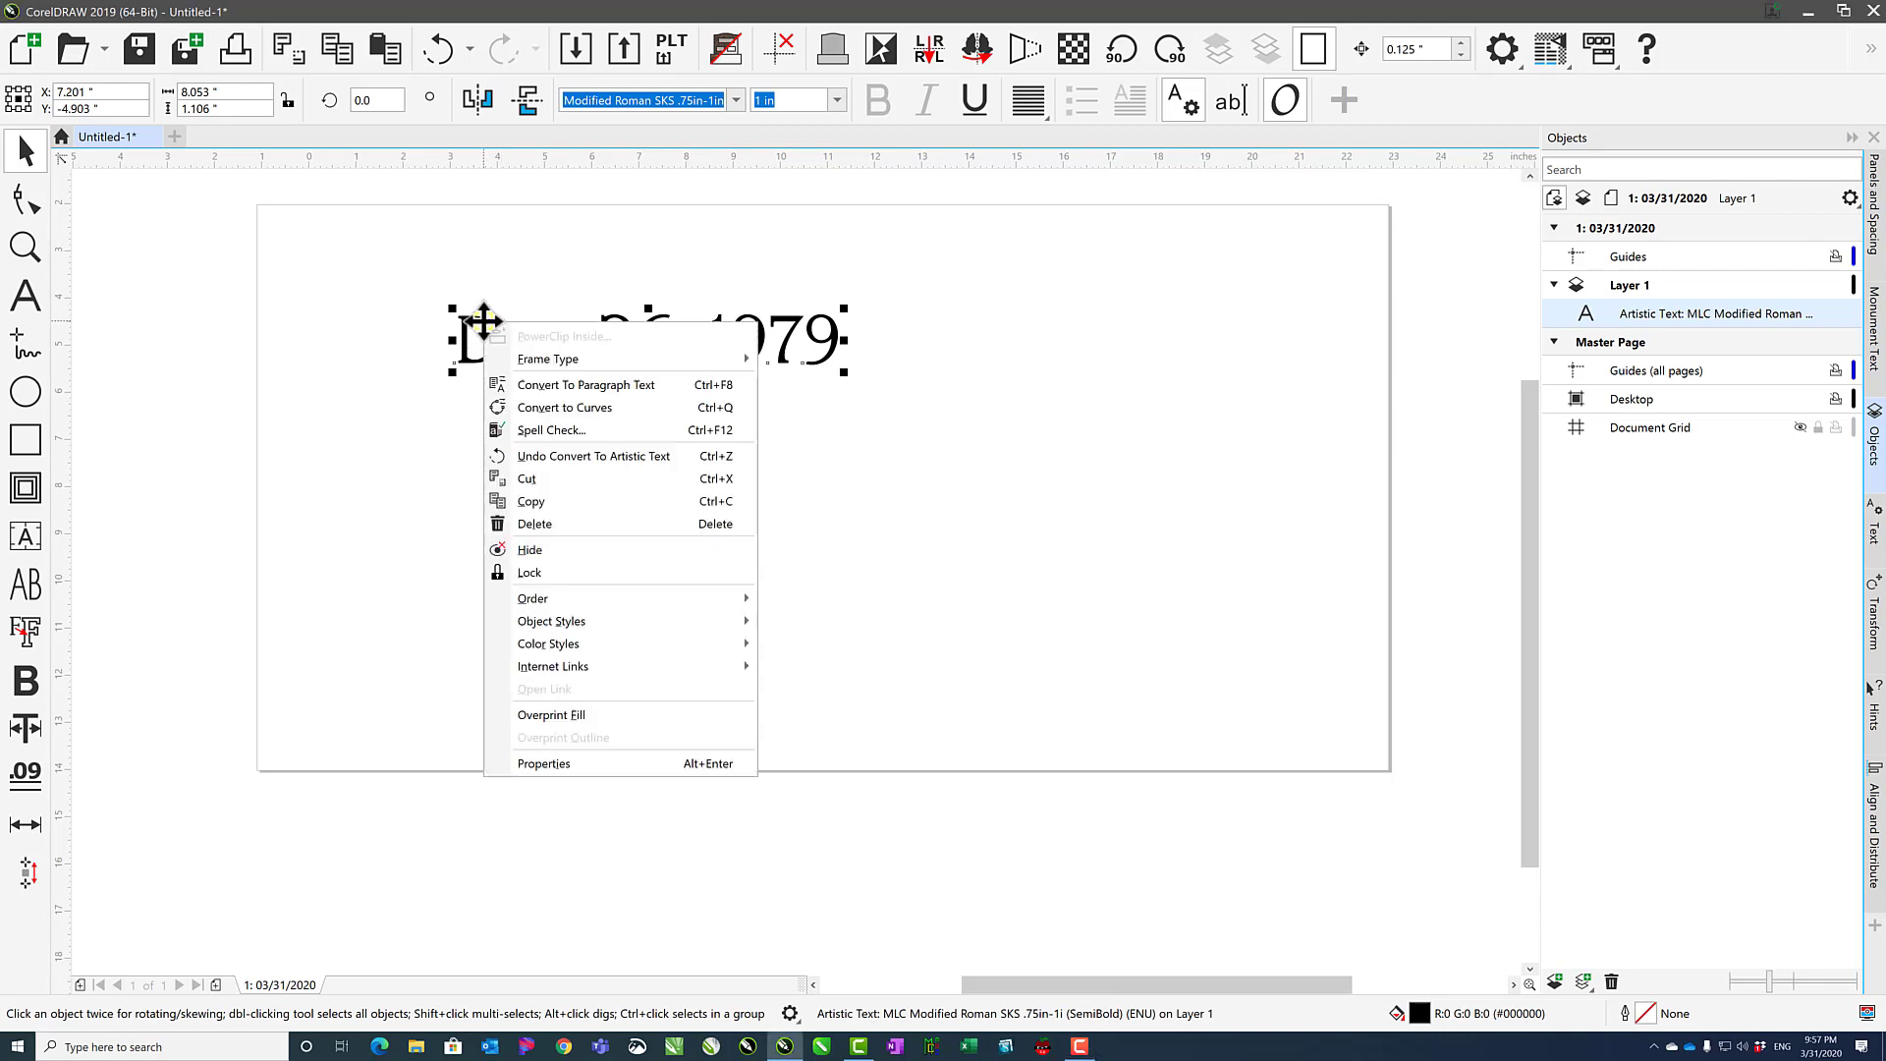
{"action": "left_click", "coordinate": [553, 385]}
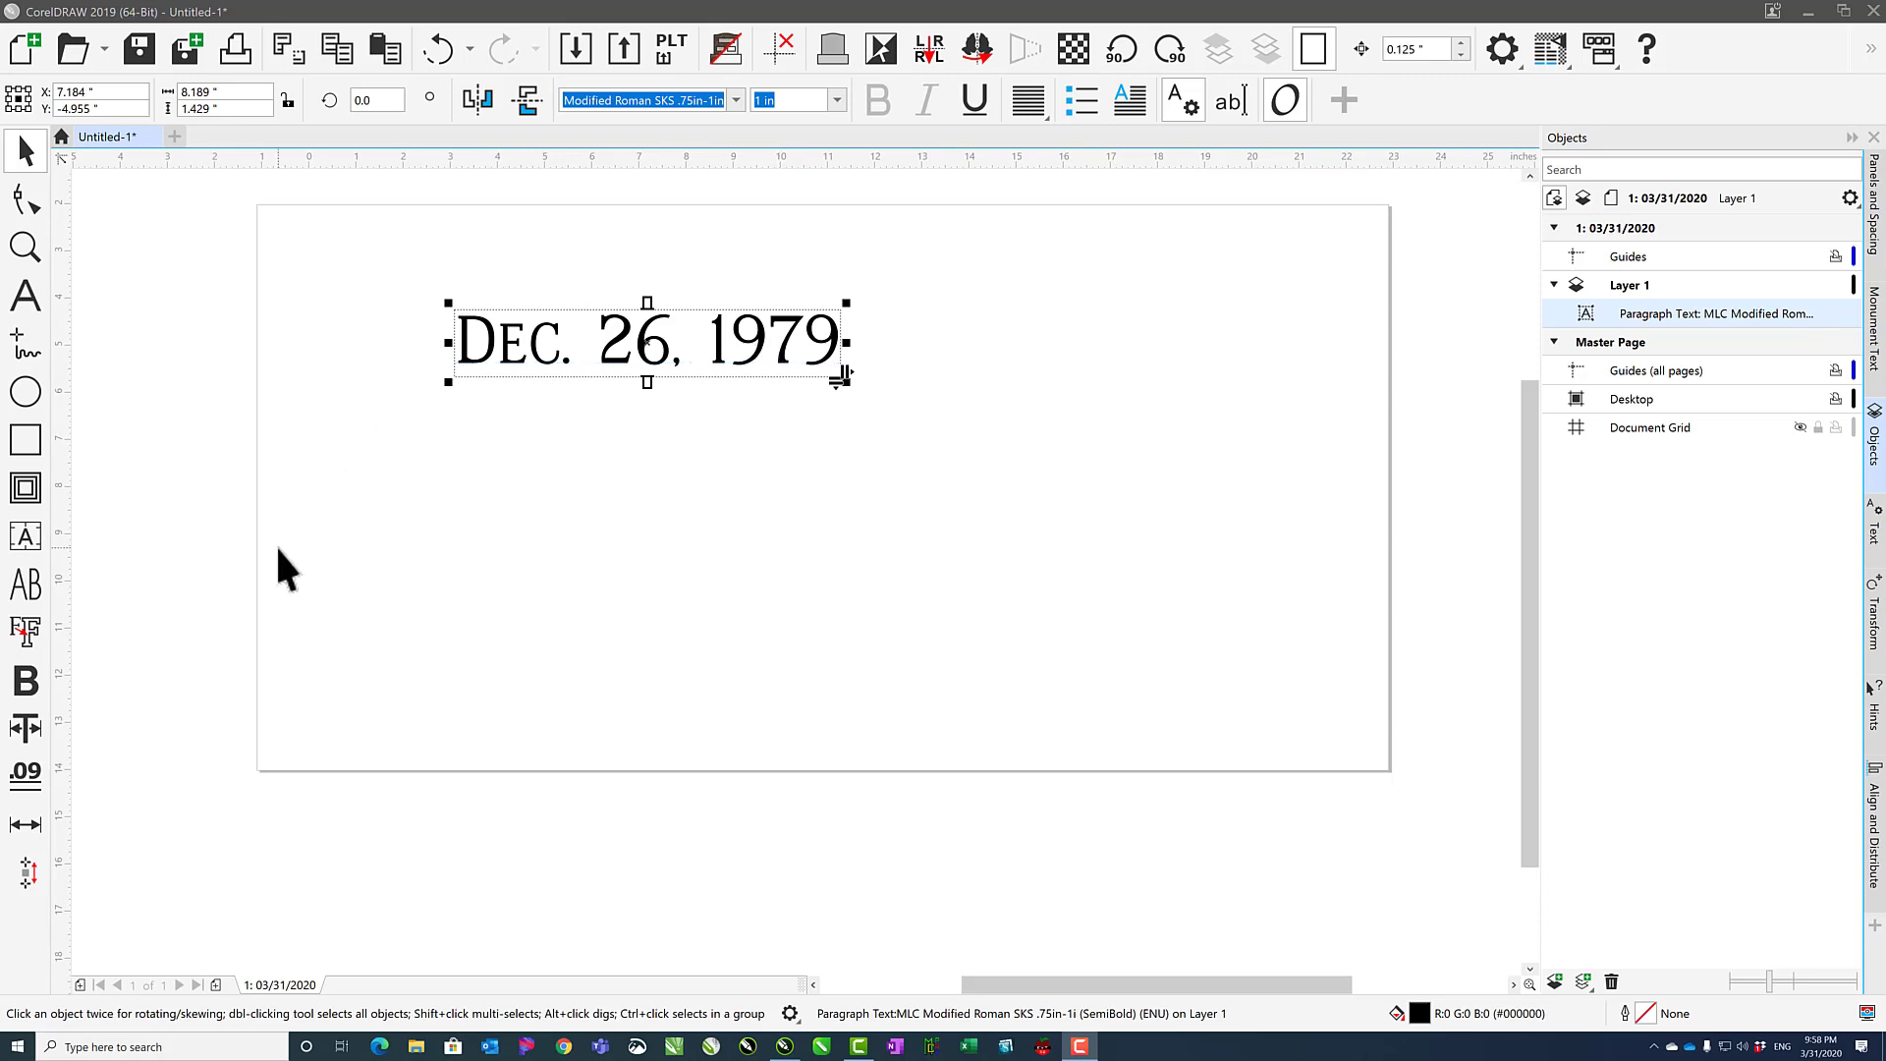
{"action": "left_click", "coordinate": [337, 560]}
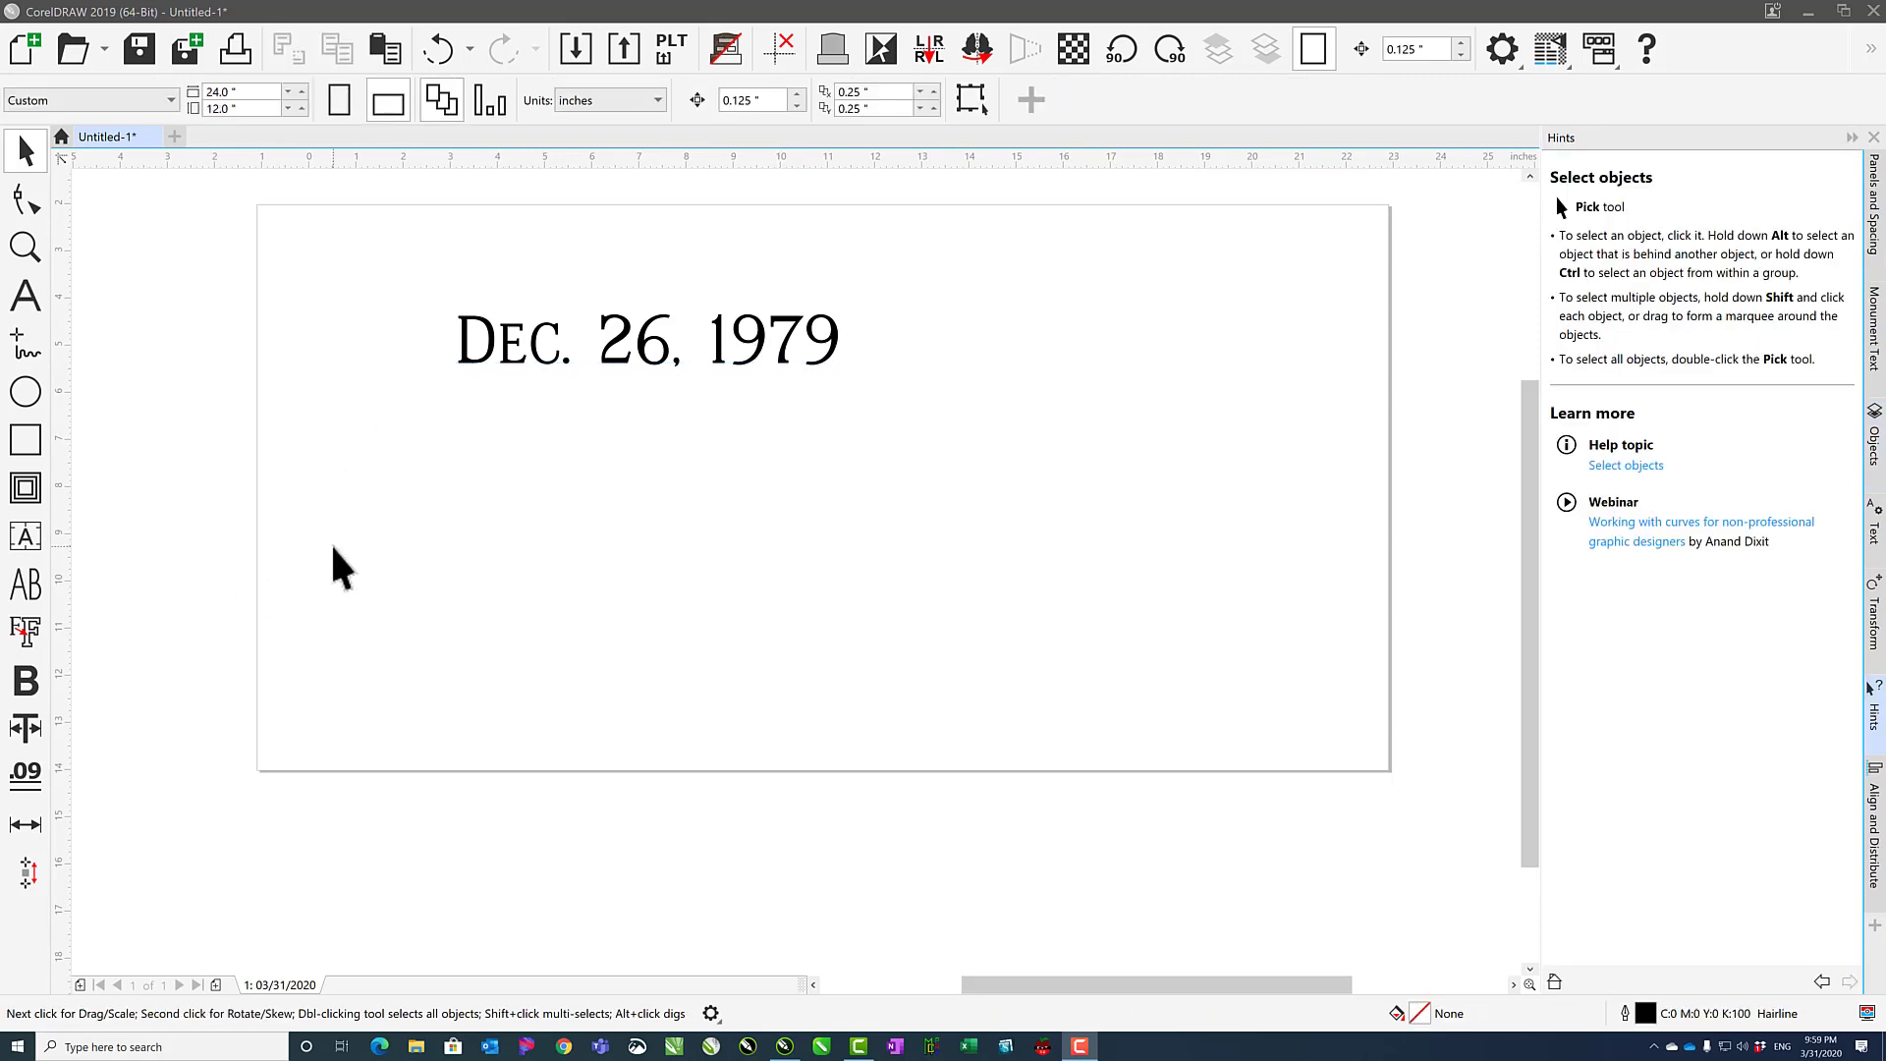
Draw an ellipse about 18.1 × 7.1 inches below the date and add the text "IN LOVING MEMORY" along its upper edge
{"action": "left_click", "coordinate": [25, 391]}
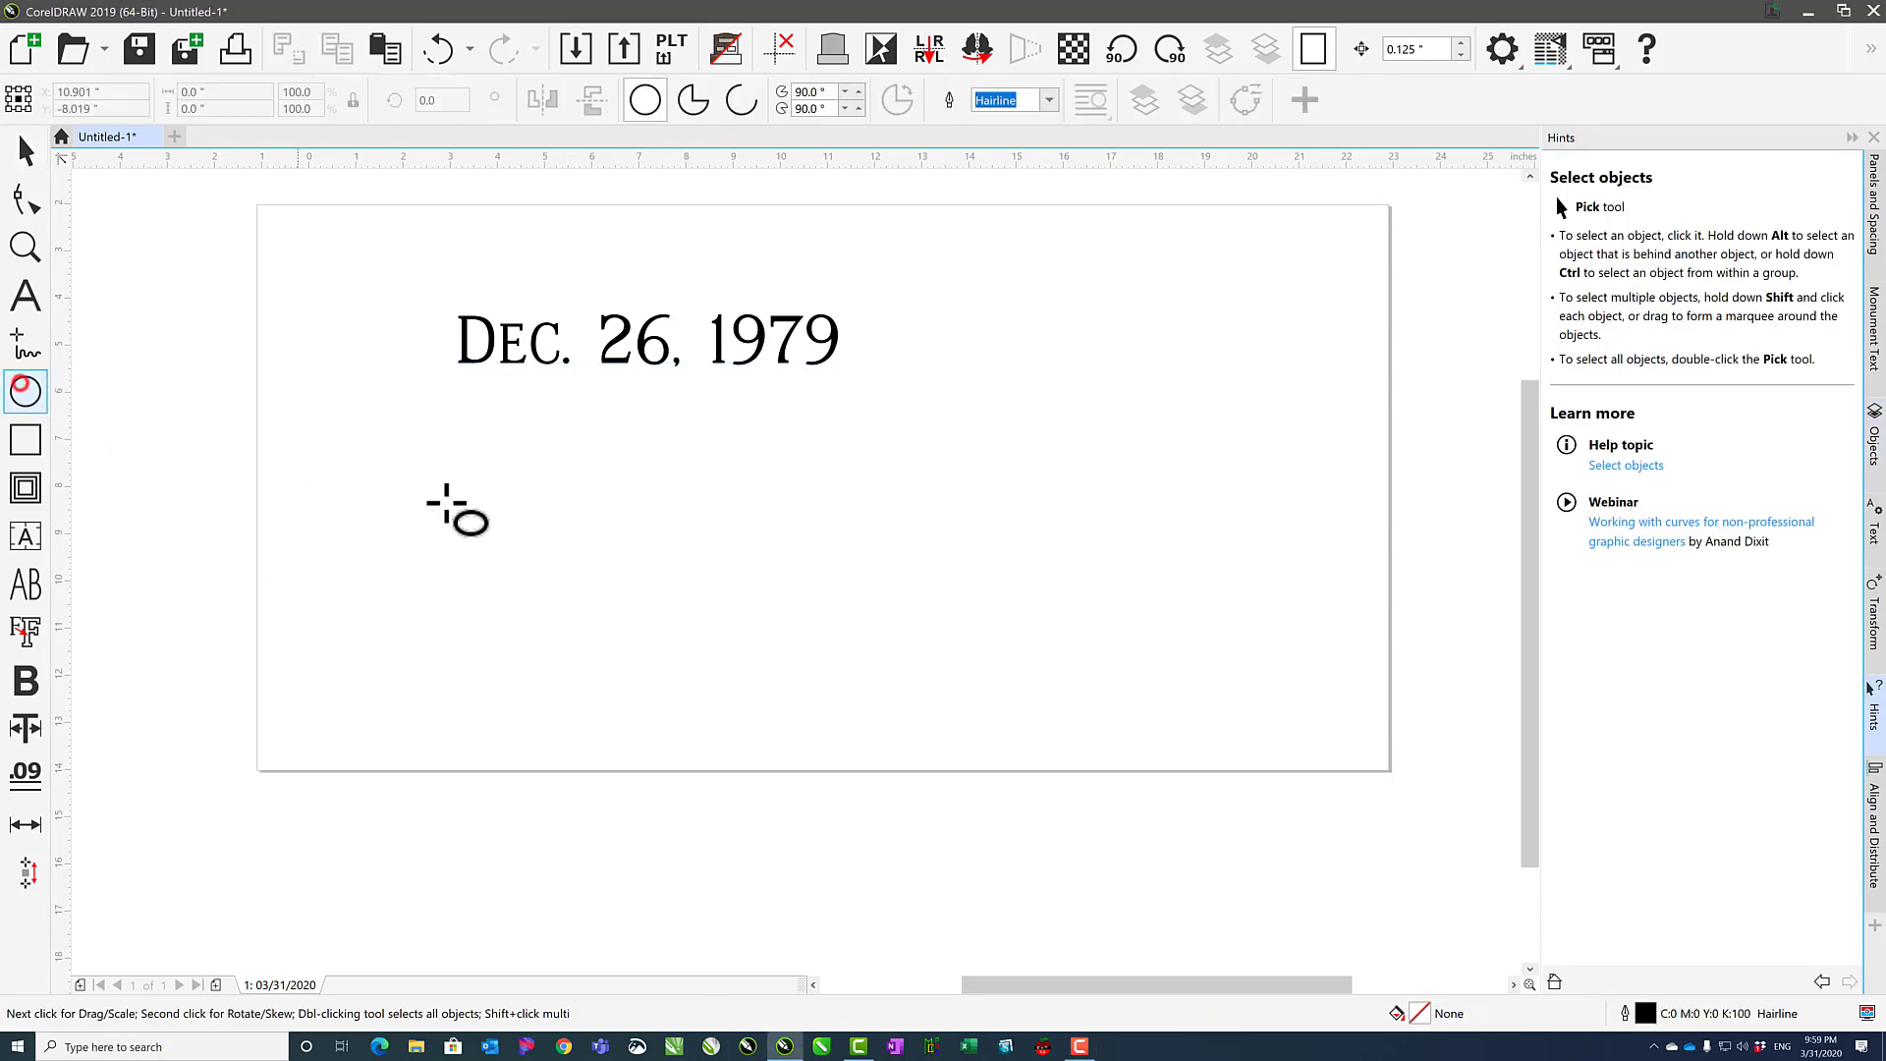
{"action": "left_click_drag", "start_coordinate": [431, 411], "coordinate": [1293, 756]}
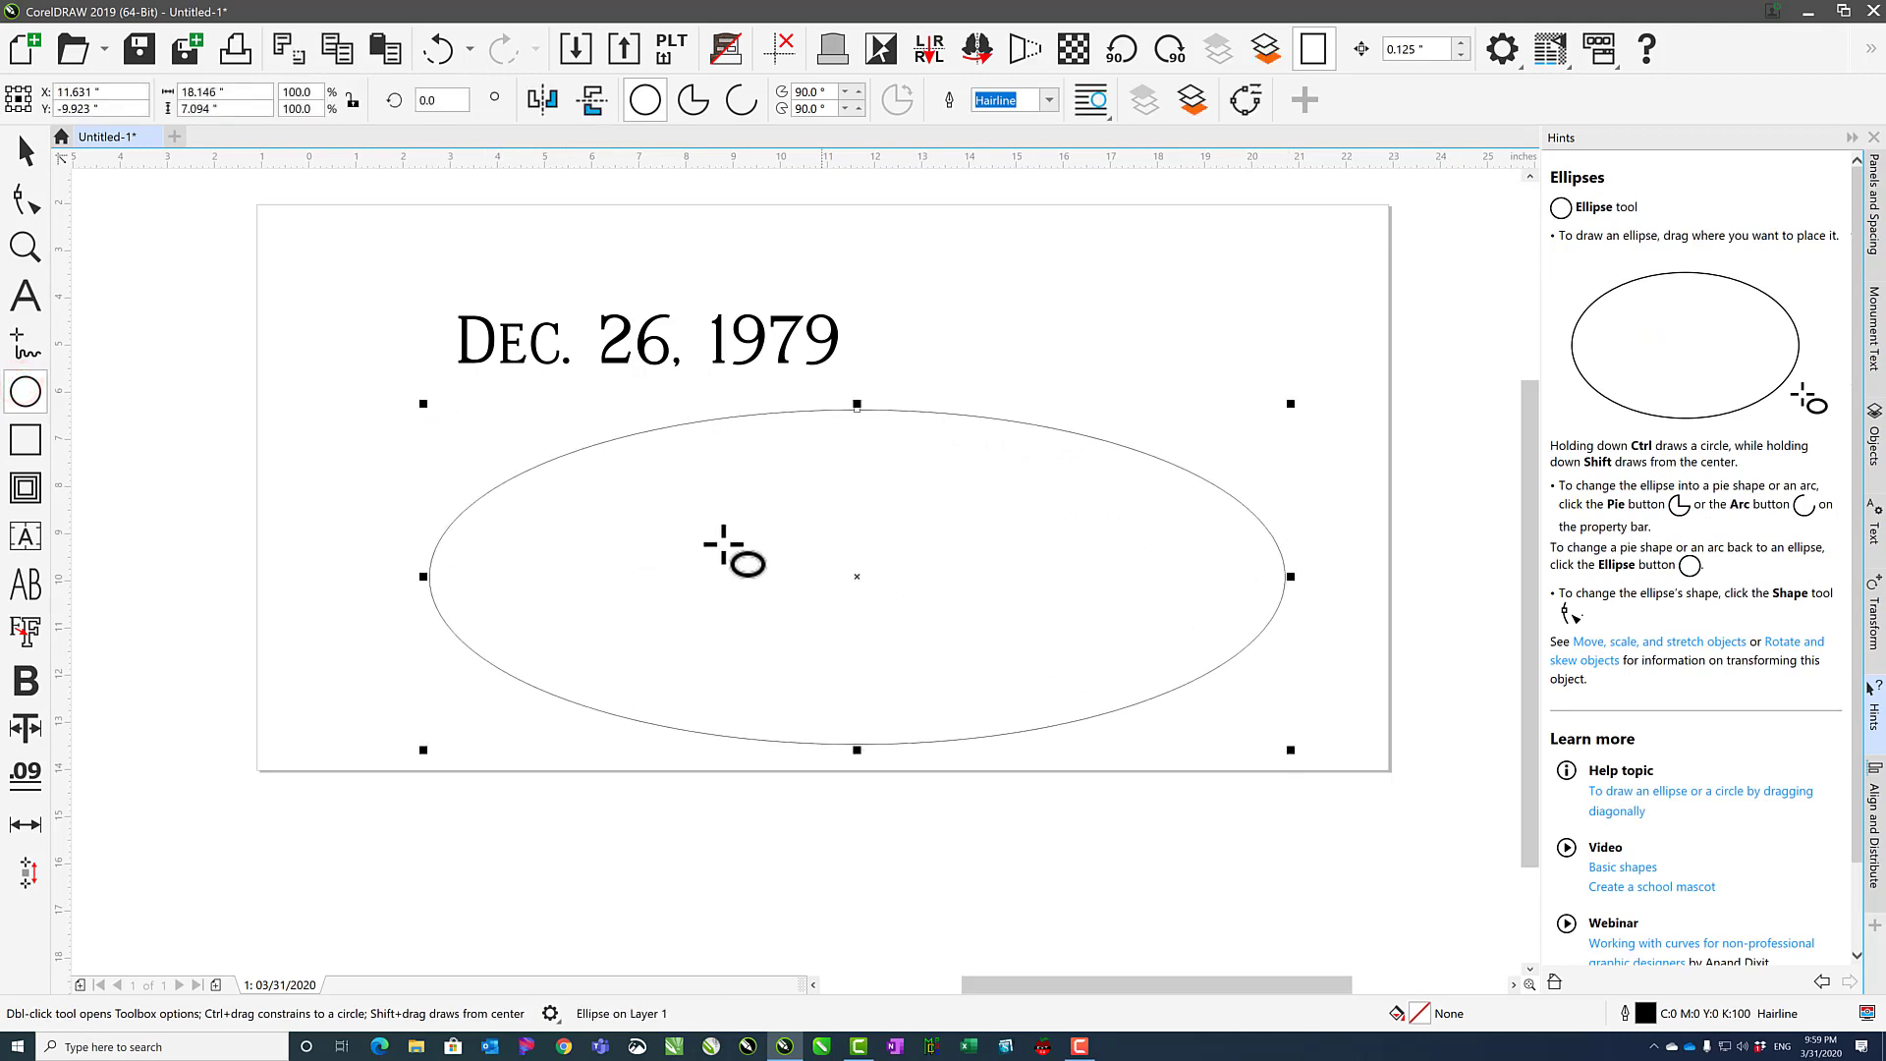
{"action": "left_click", "coordinate": [29, 291]}
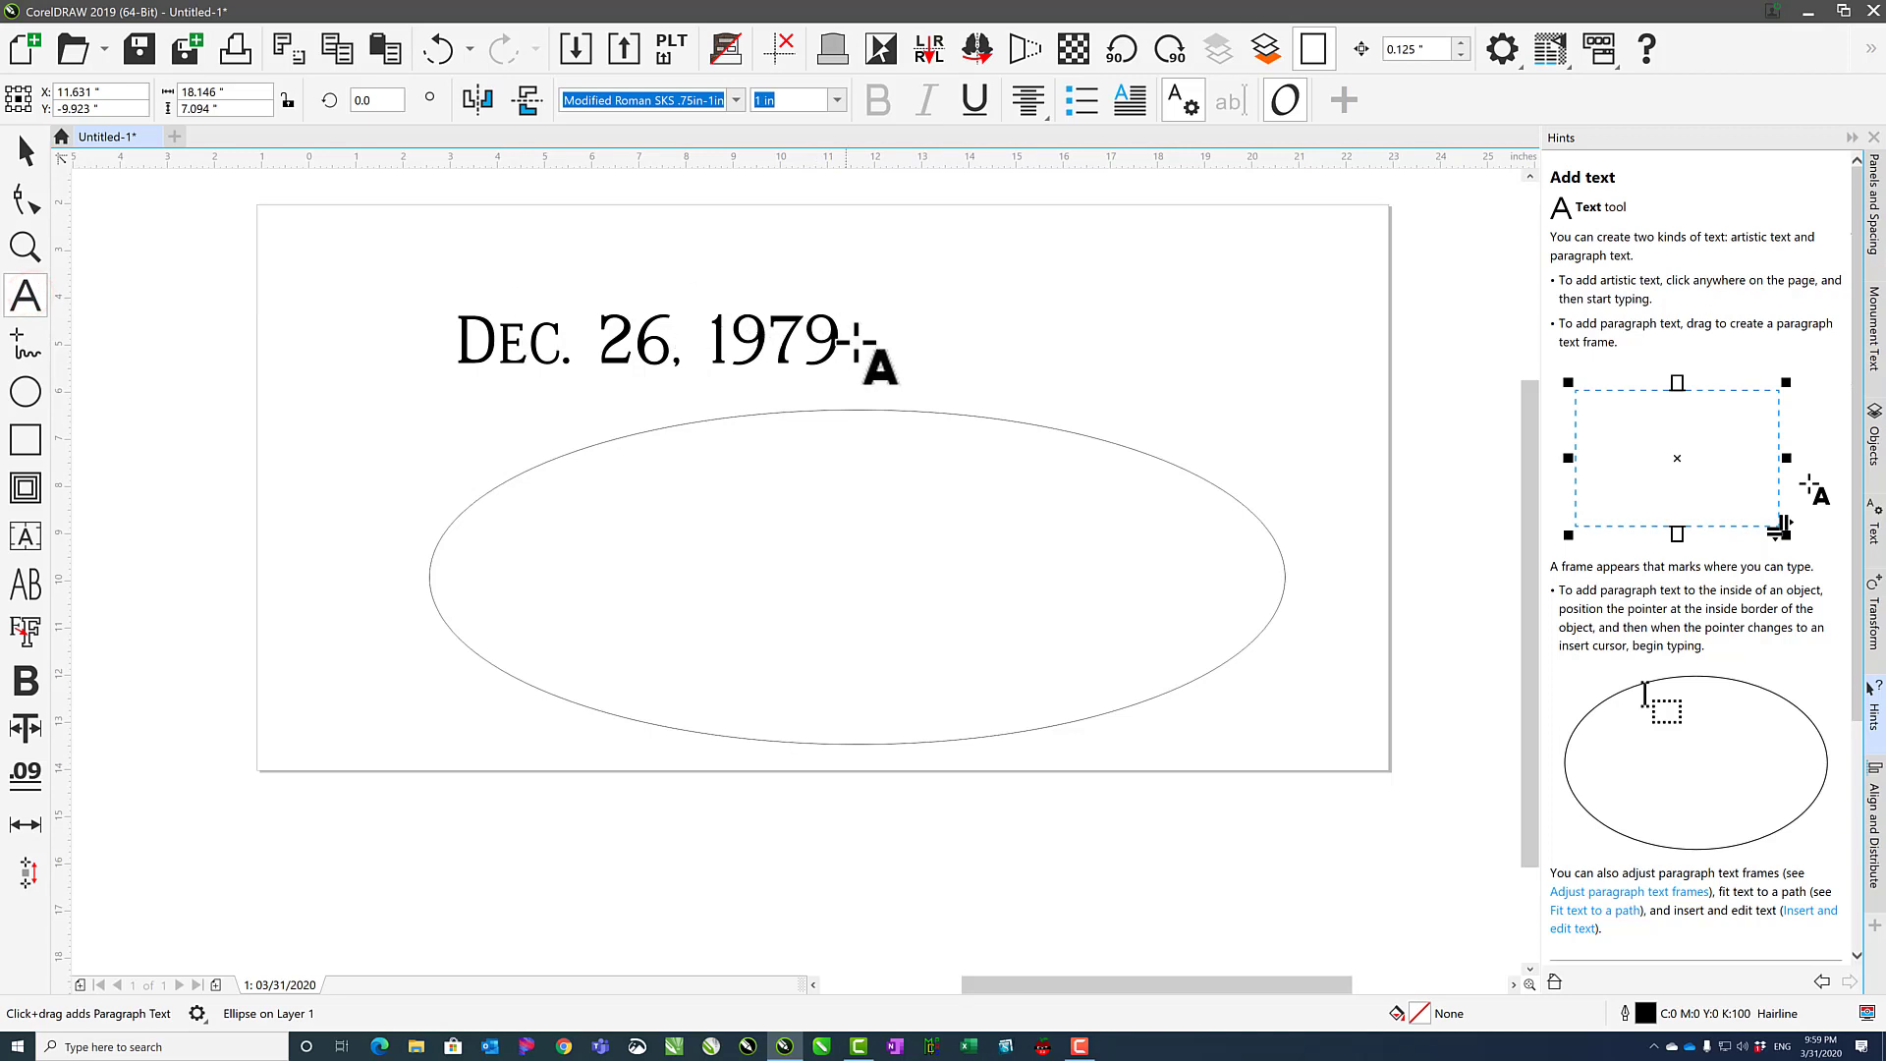
{"action": "left_click", "coordinate": [904, 411]}
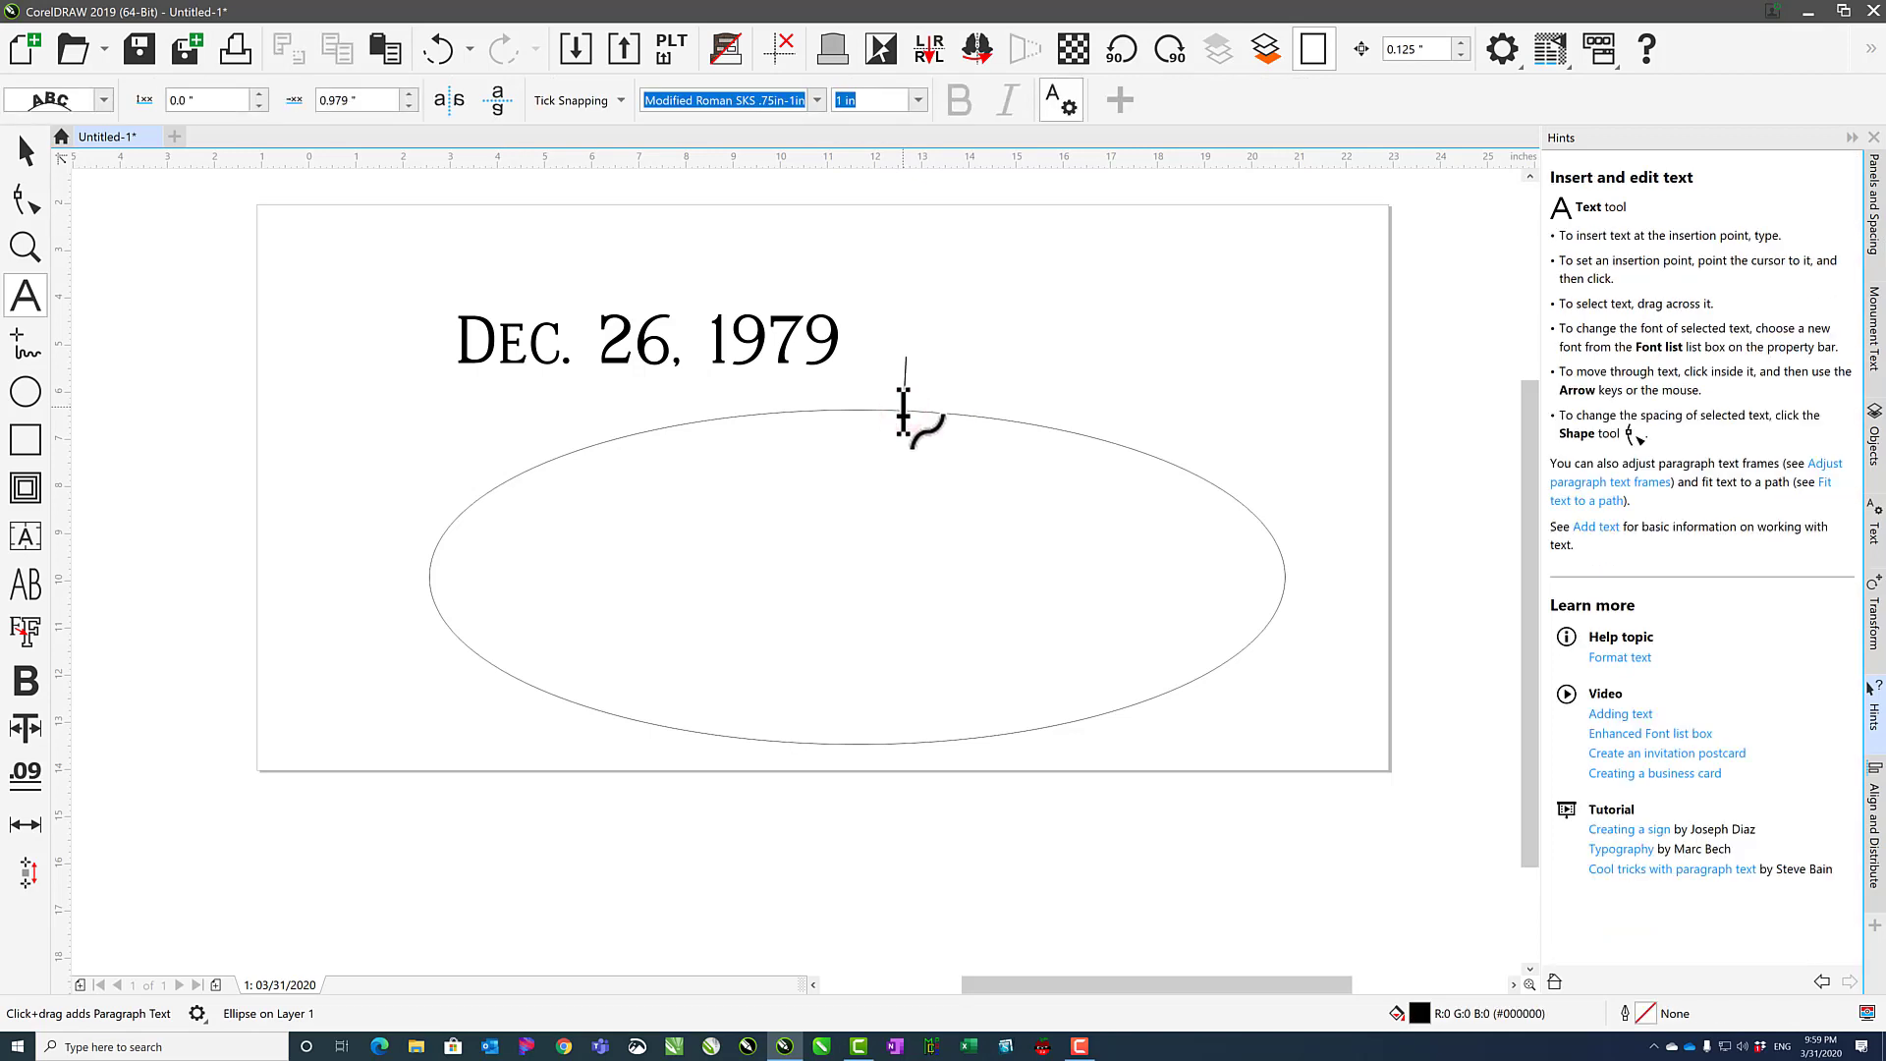
{"action": "type", "text": "IN LO"}
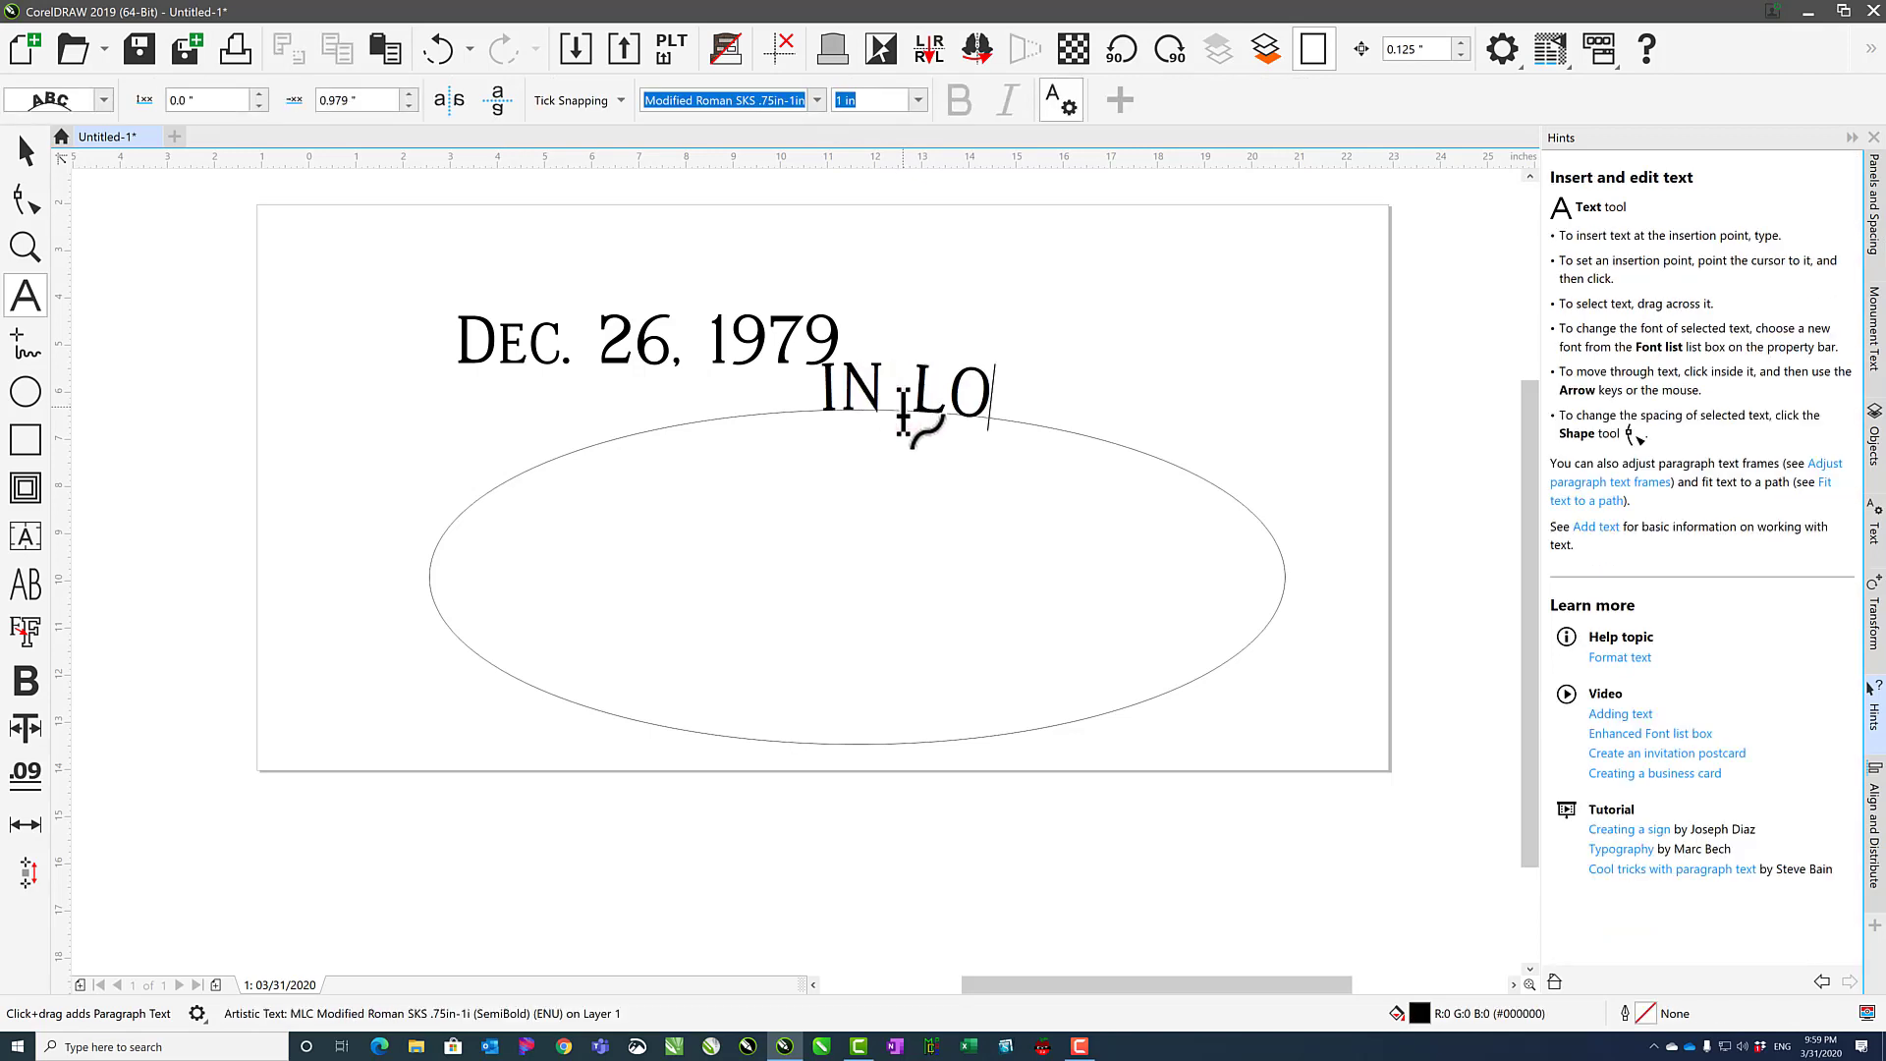
{"action": "type", "text": "VING MEMORY"}
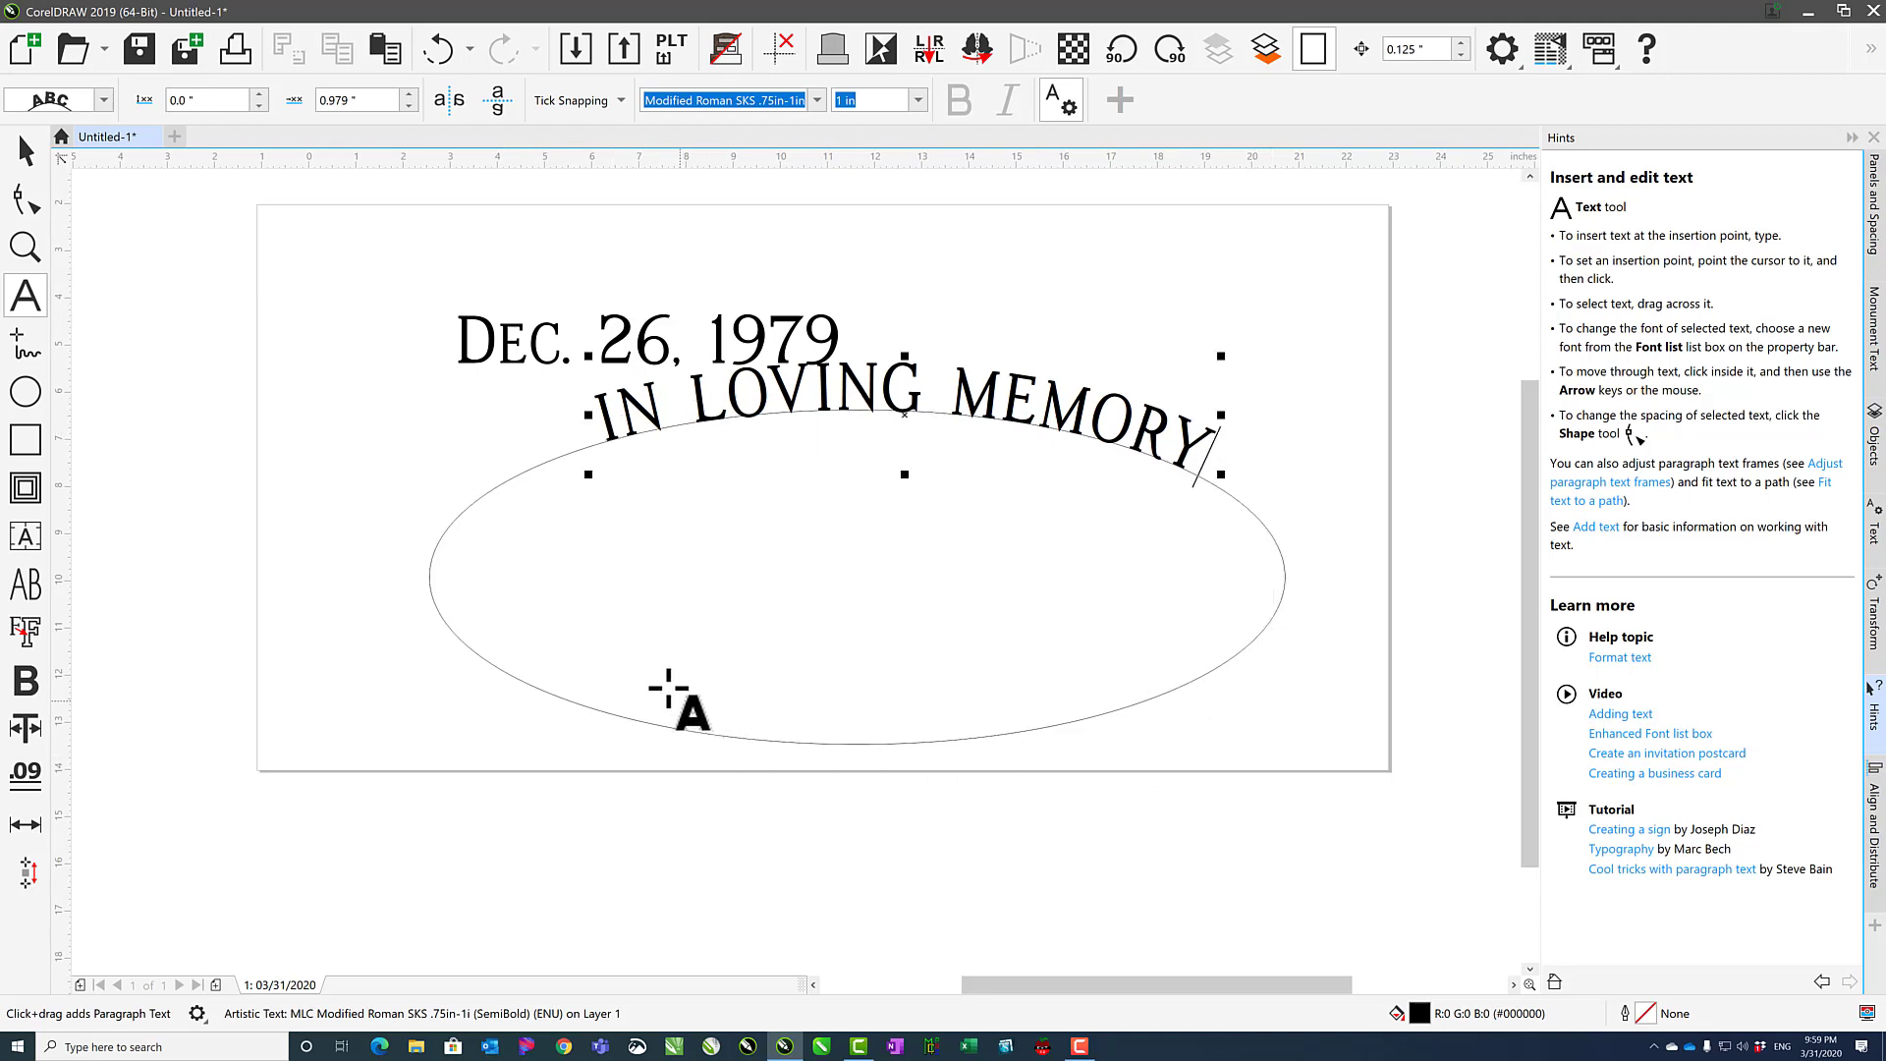
Offset the curved "IN LOVING MEMORY" text 0.25 inches outward from the ellipse and center it over the top
{"action": "left_click", "coordinate": [26, 150]}
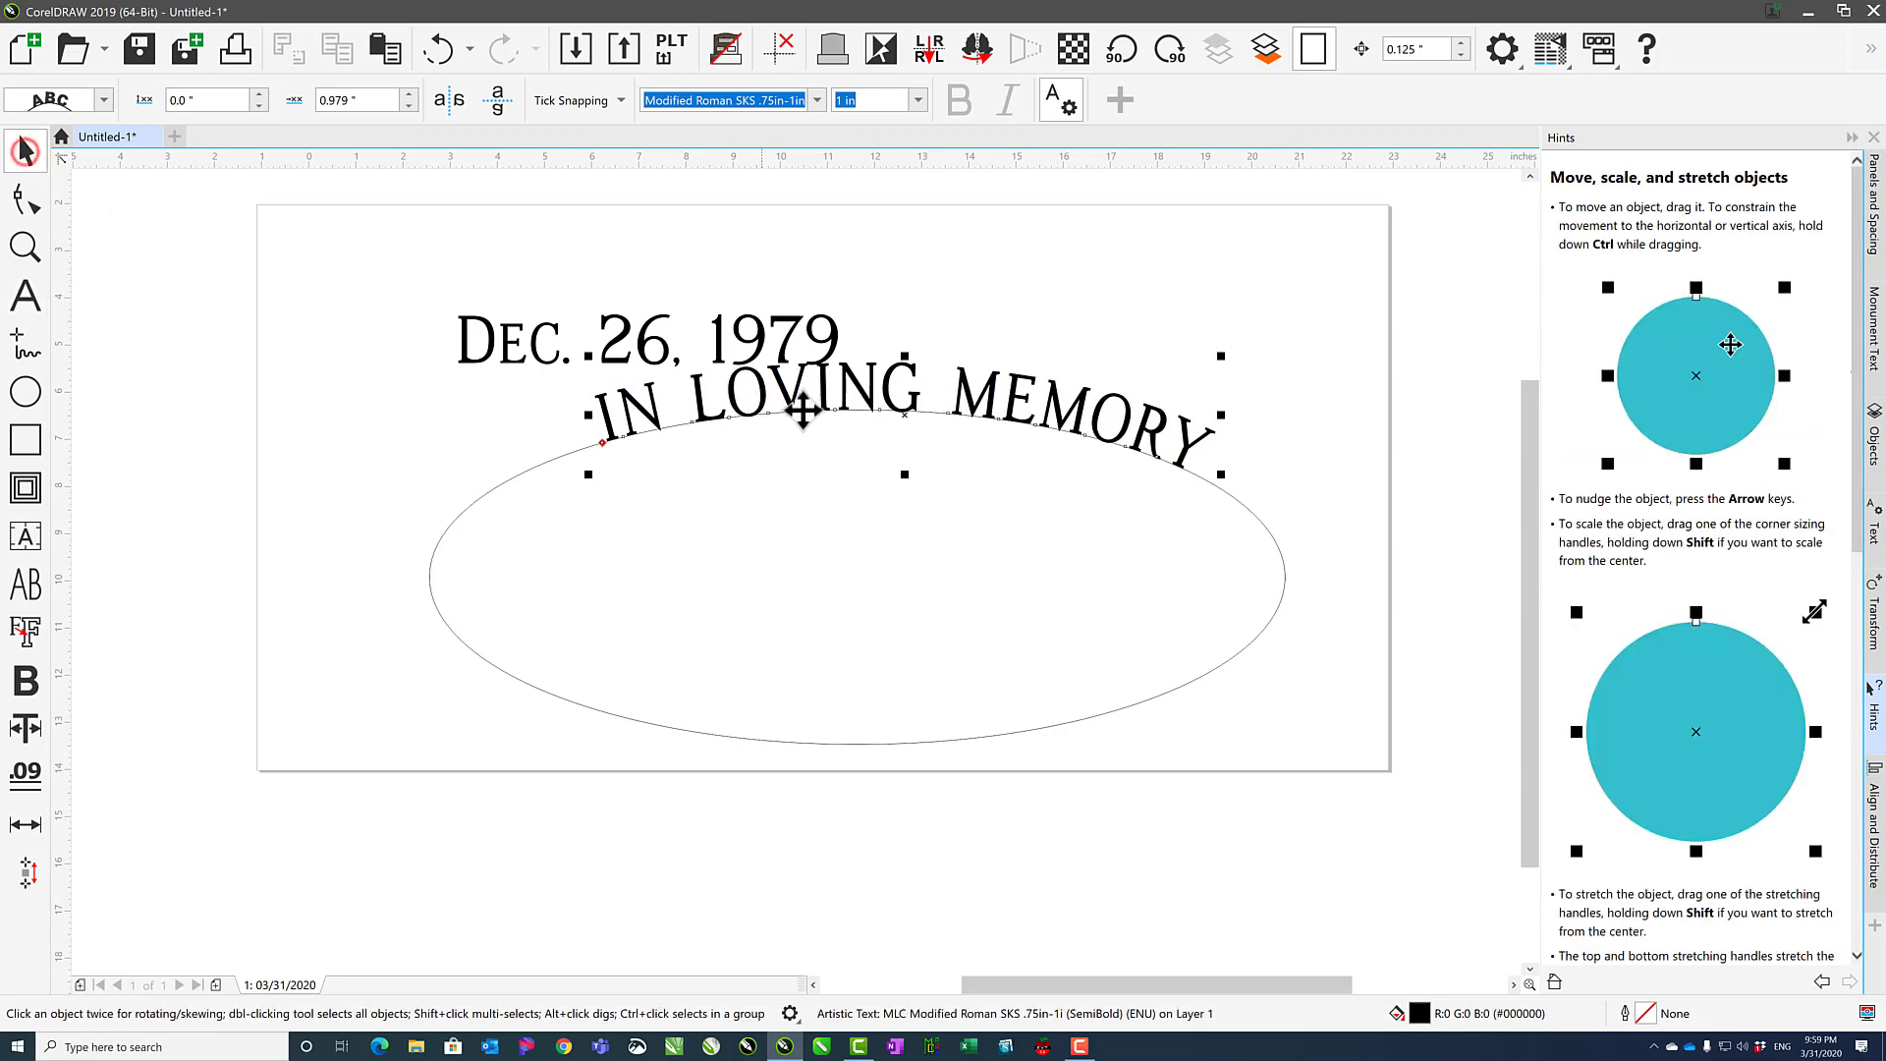
{"action": "left_click", "coordinate": [889, 393]}
{"action": "left_click", "coordinate": [891, 373]}
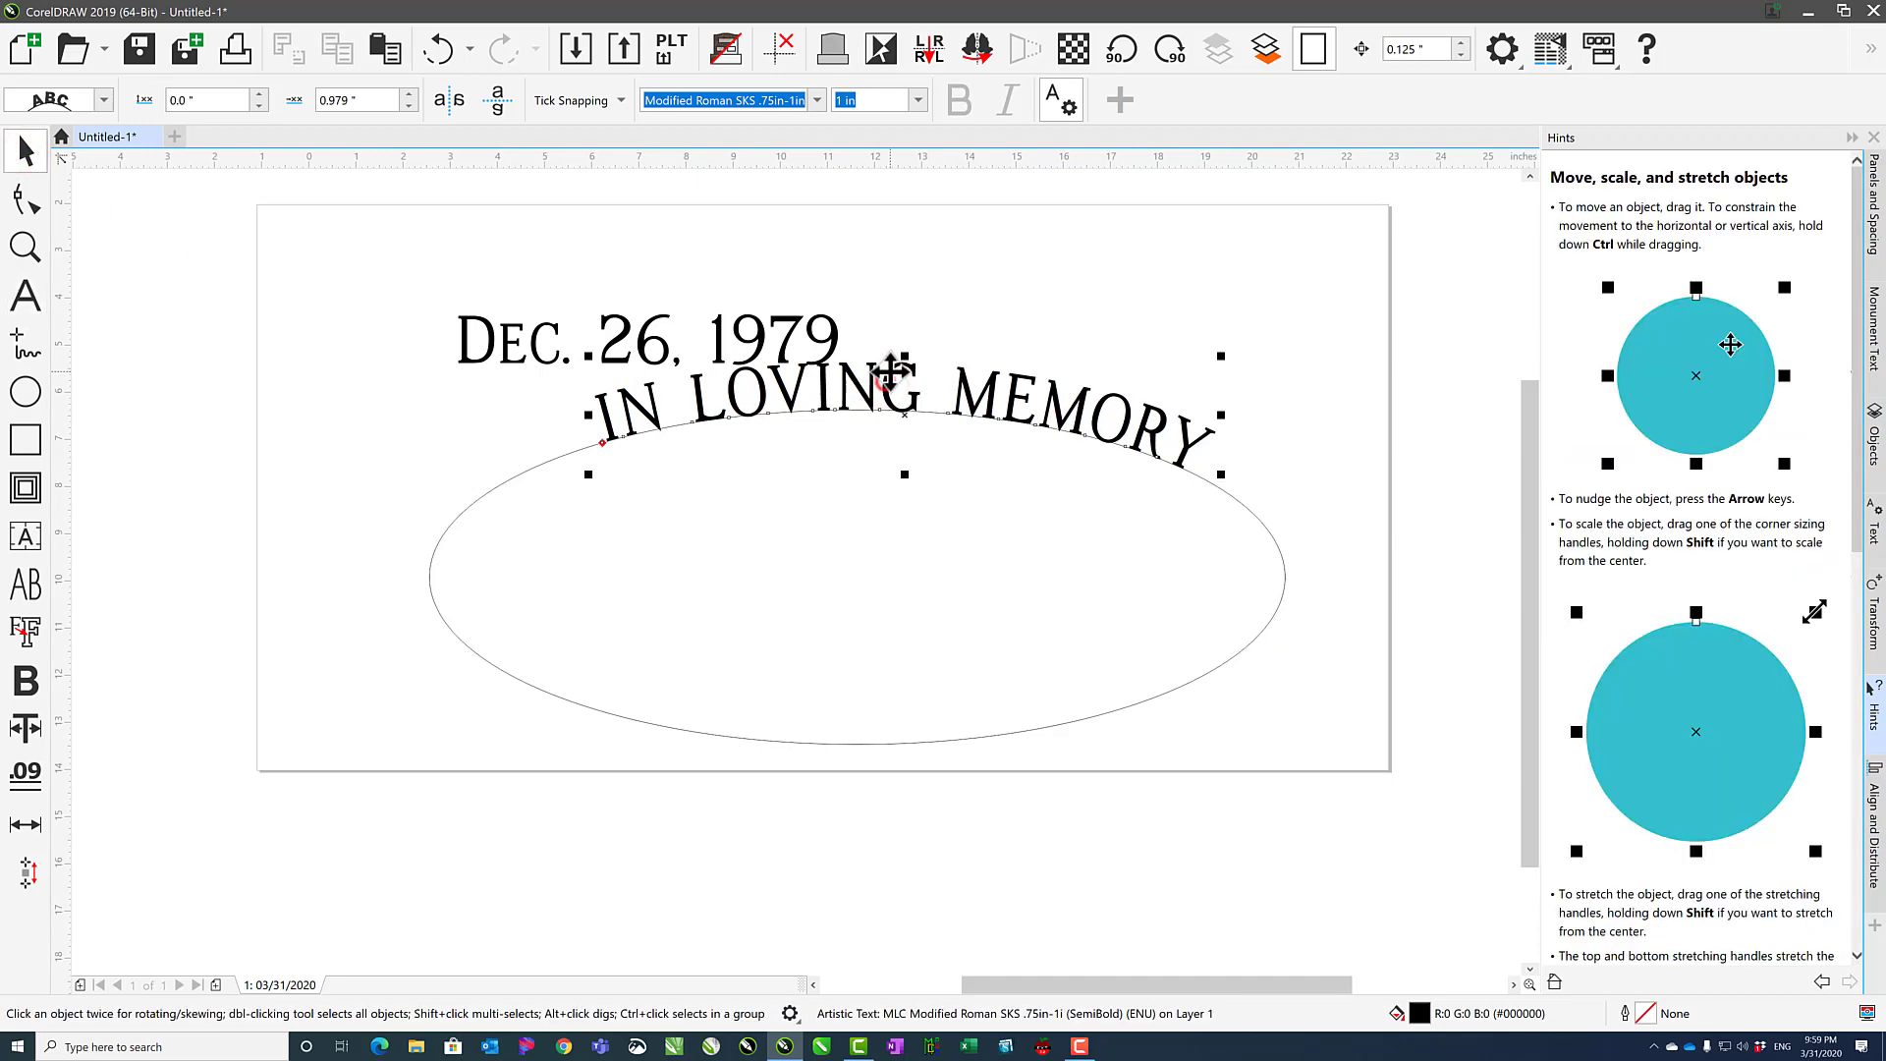
{"action": "left_click_drag", "start_coordinate": [891, 372], "coordinate": [838, 361]}
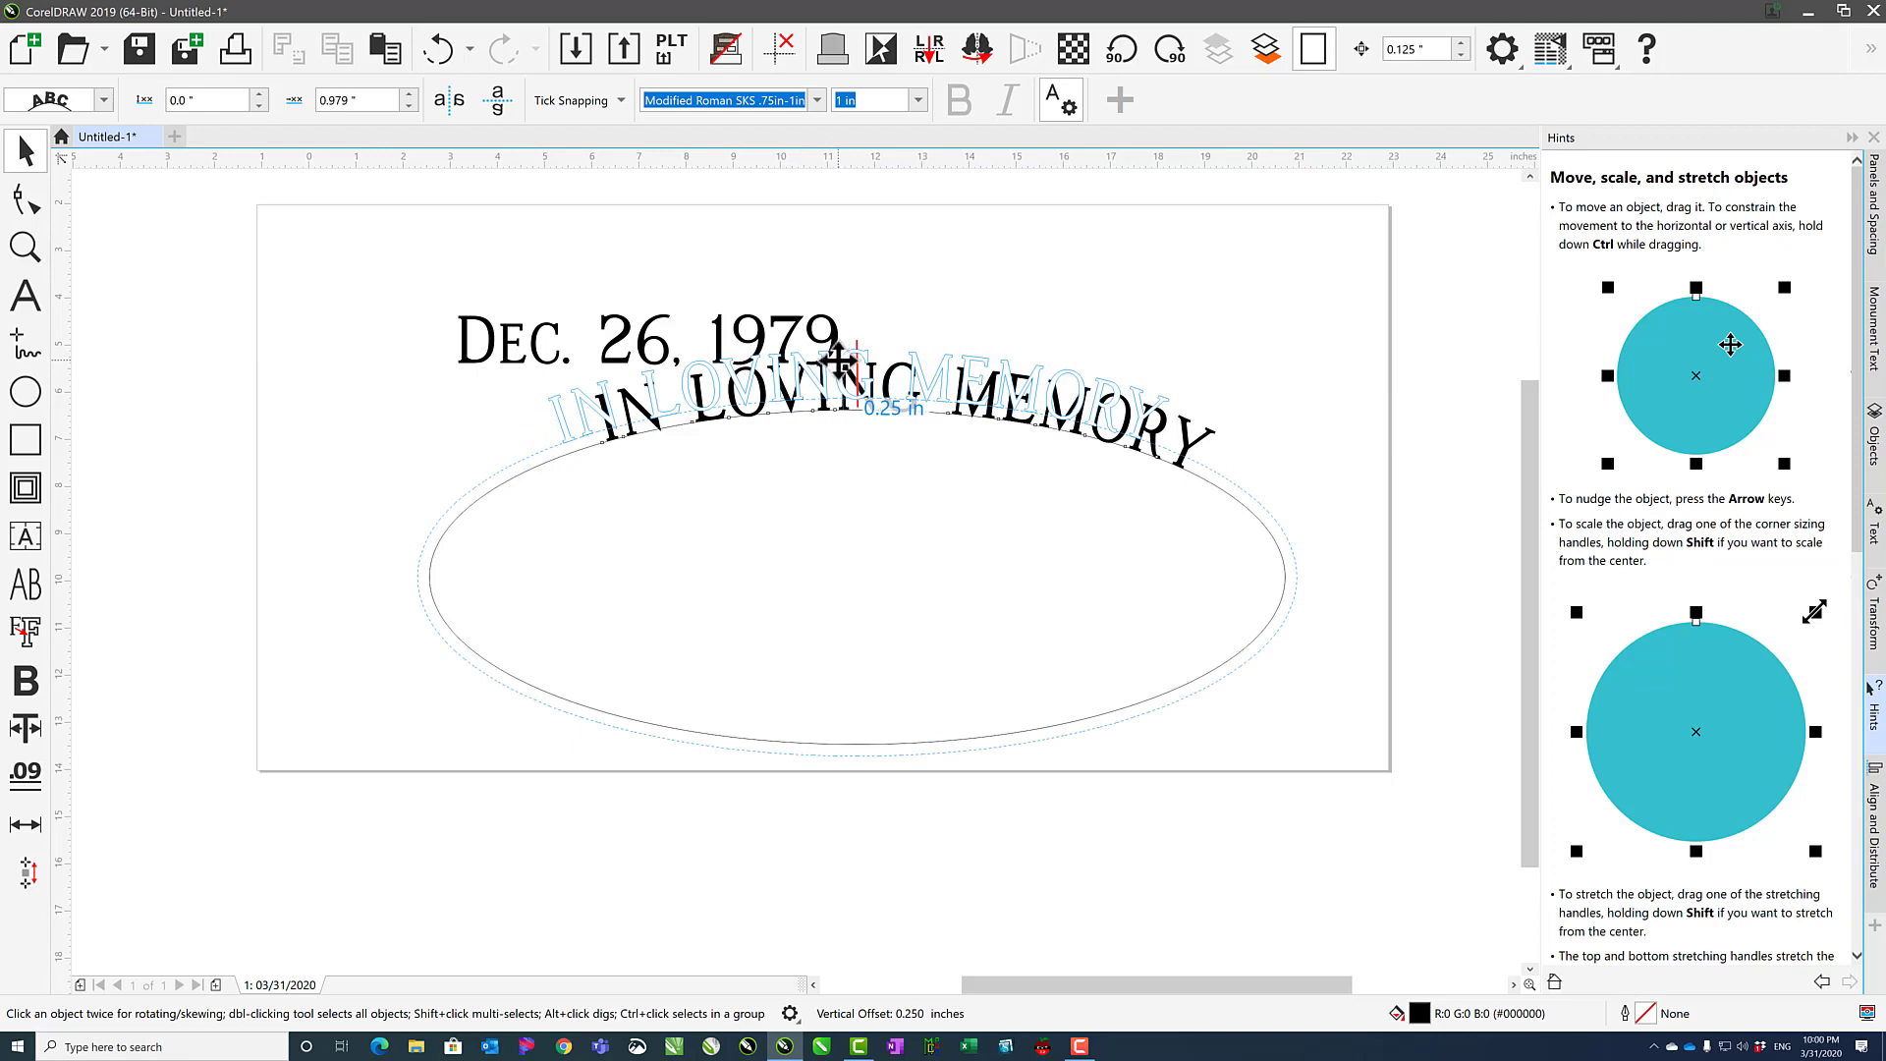
{"action": "left_click_drag", "start_coordinate": [838, 362], "coordinate": [835, 366]}
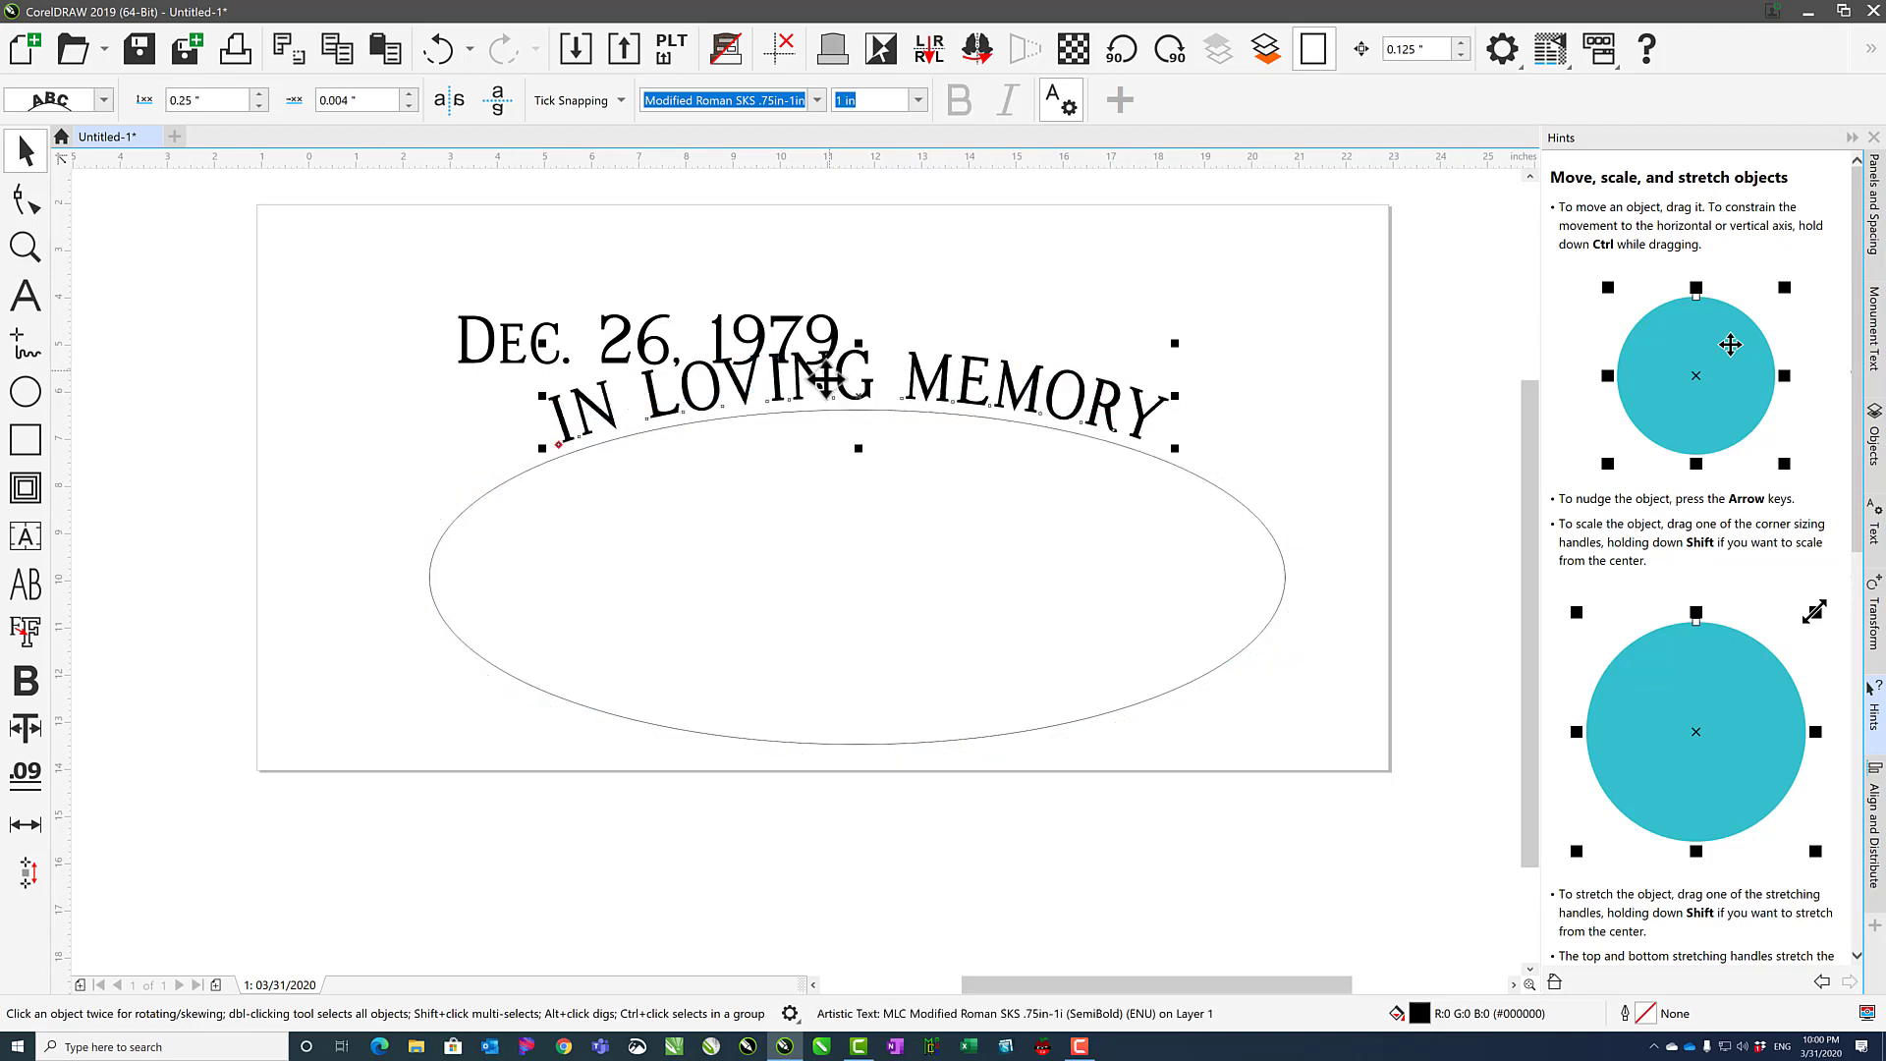
Widen the letter spacing of the curved "IN LOVING MEMORY" text with the Shape tool
{"action": "left_click", "coordinate": [24, 204]}
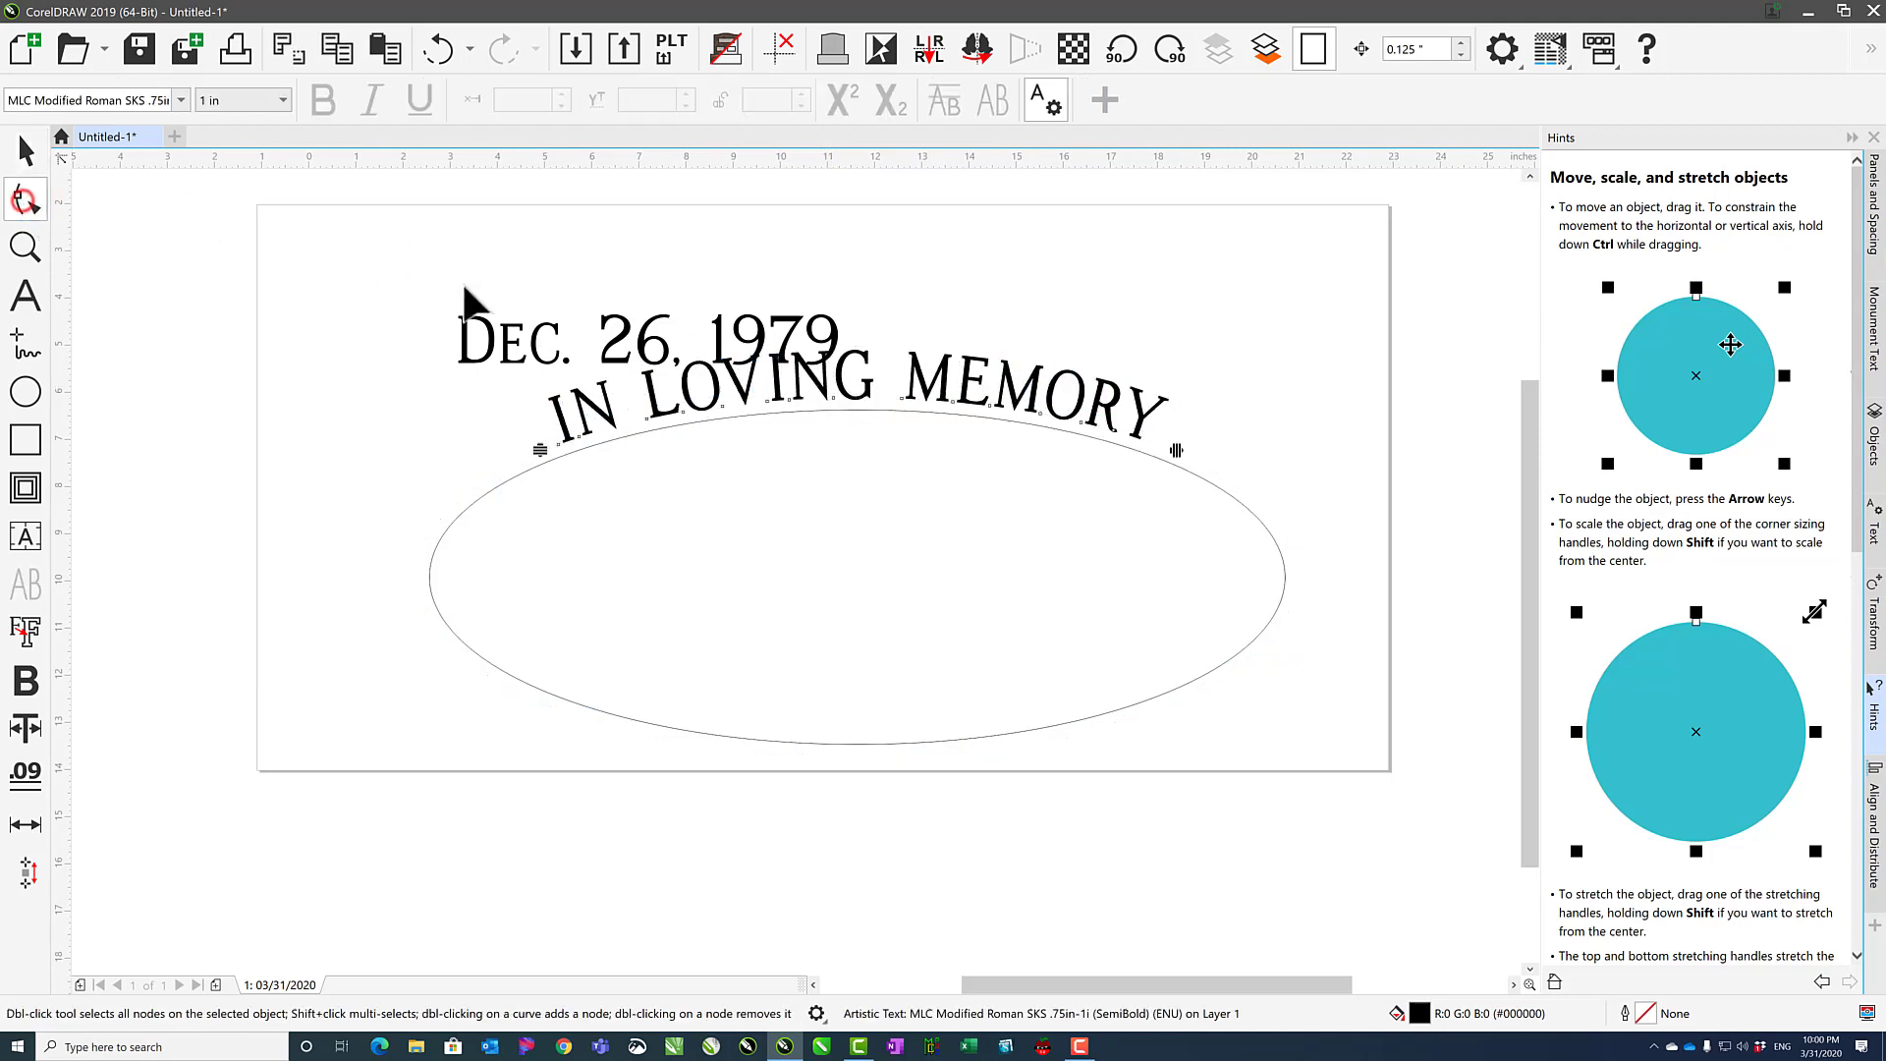
{"action": "mouse_move", "coordinate": [1177, 445]}
{"action": "left_mouse_down"}
{"action": "mouse_move", "coordinate": [1276, 481]}
{"action": "mouse_move", "coordinate": [1161, 471]}
{"action": "left_mouse_up"}
{"action": "key", "text": "space"}
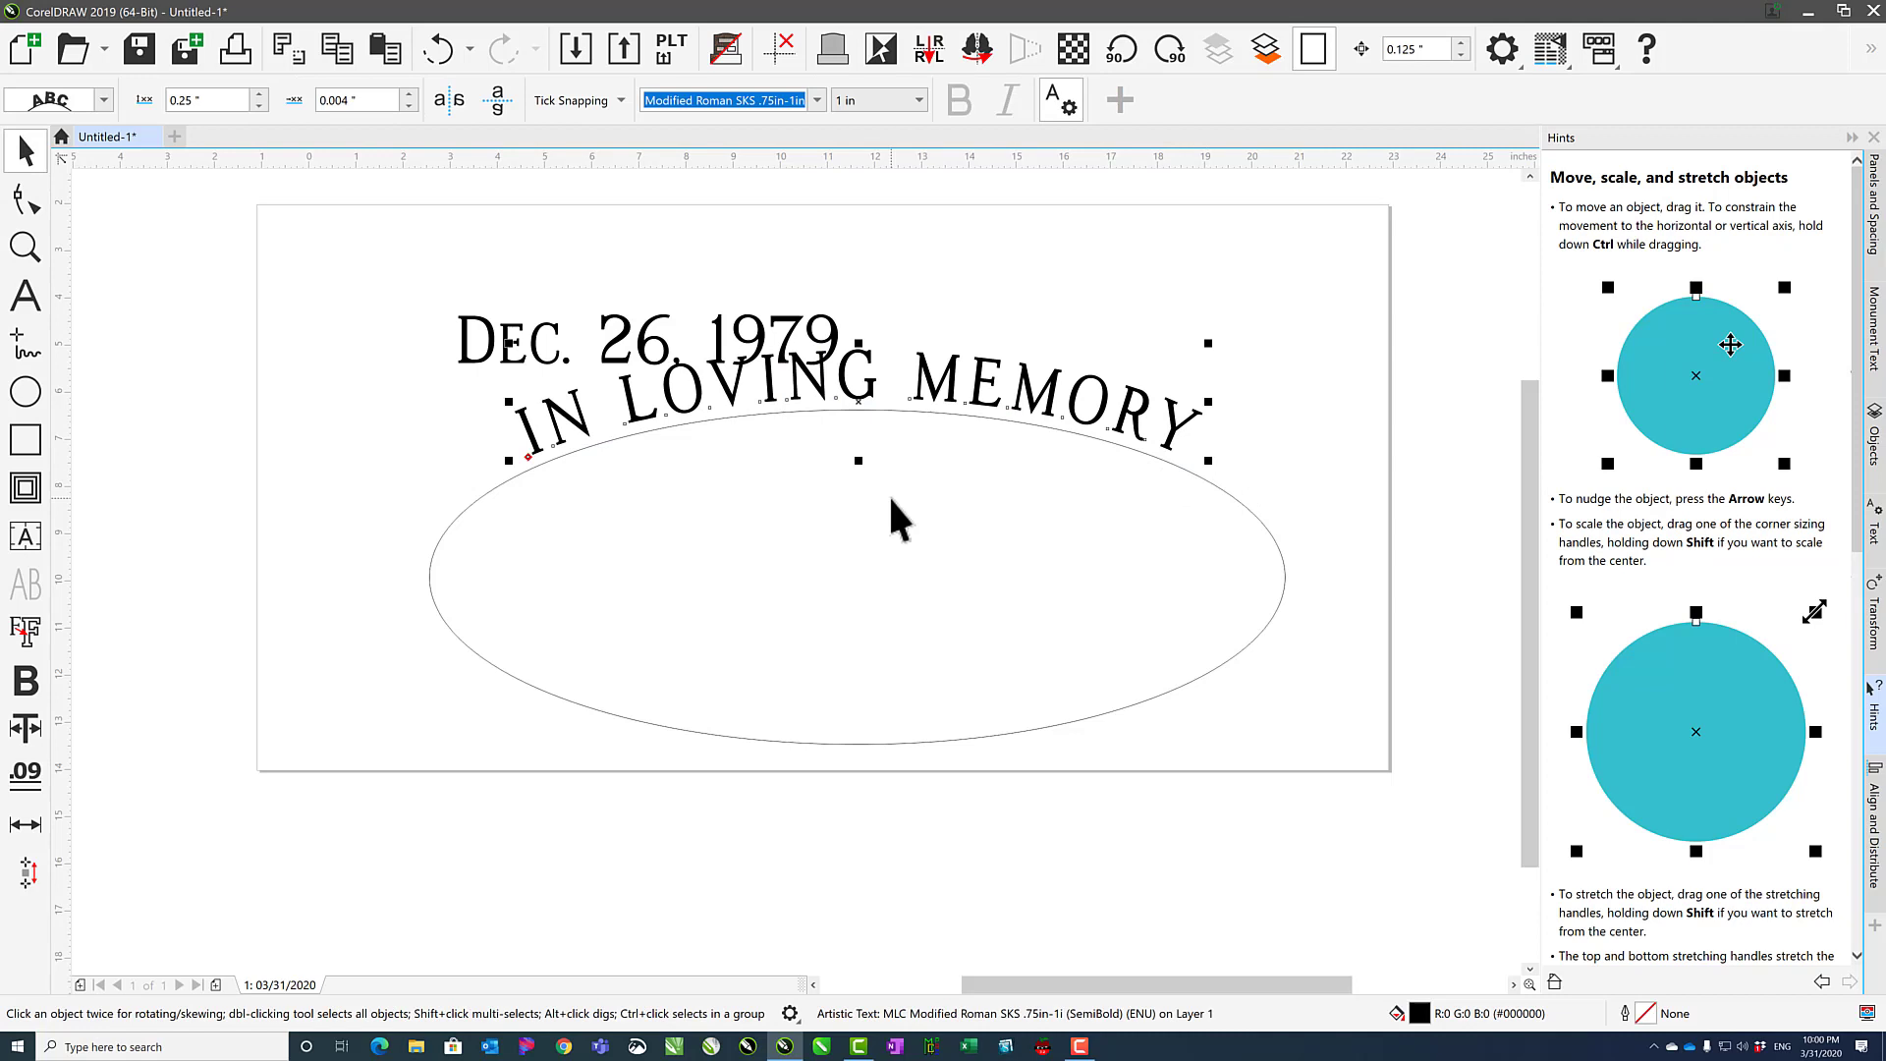
Try flattening the ellipse together with its curved text and moving them lower on the page, and undo these changes
{"action": "left_click", "coordinate": [894, 754]}
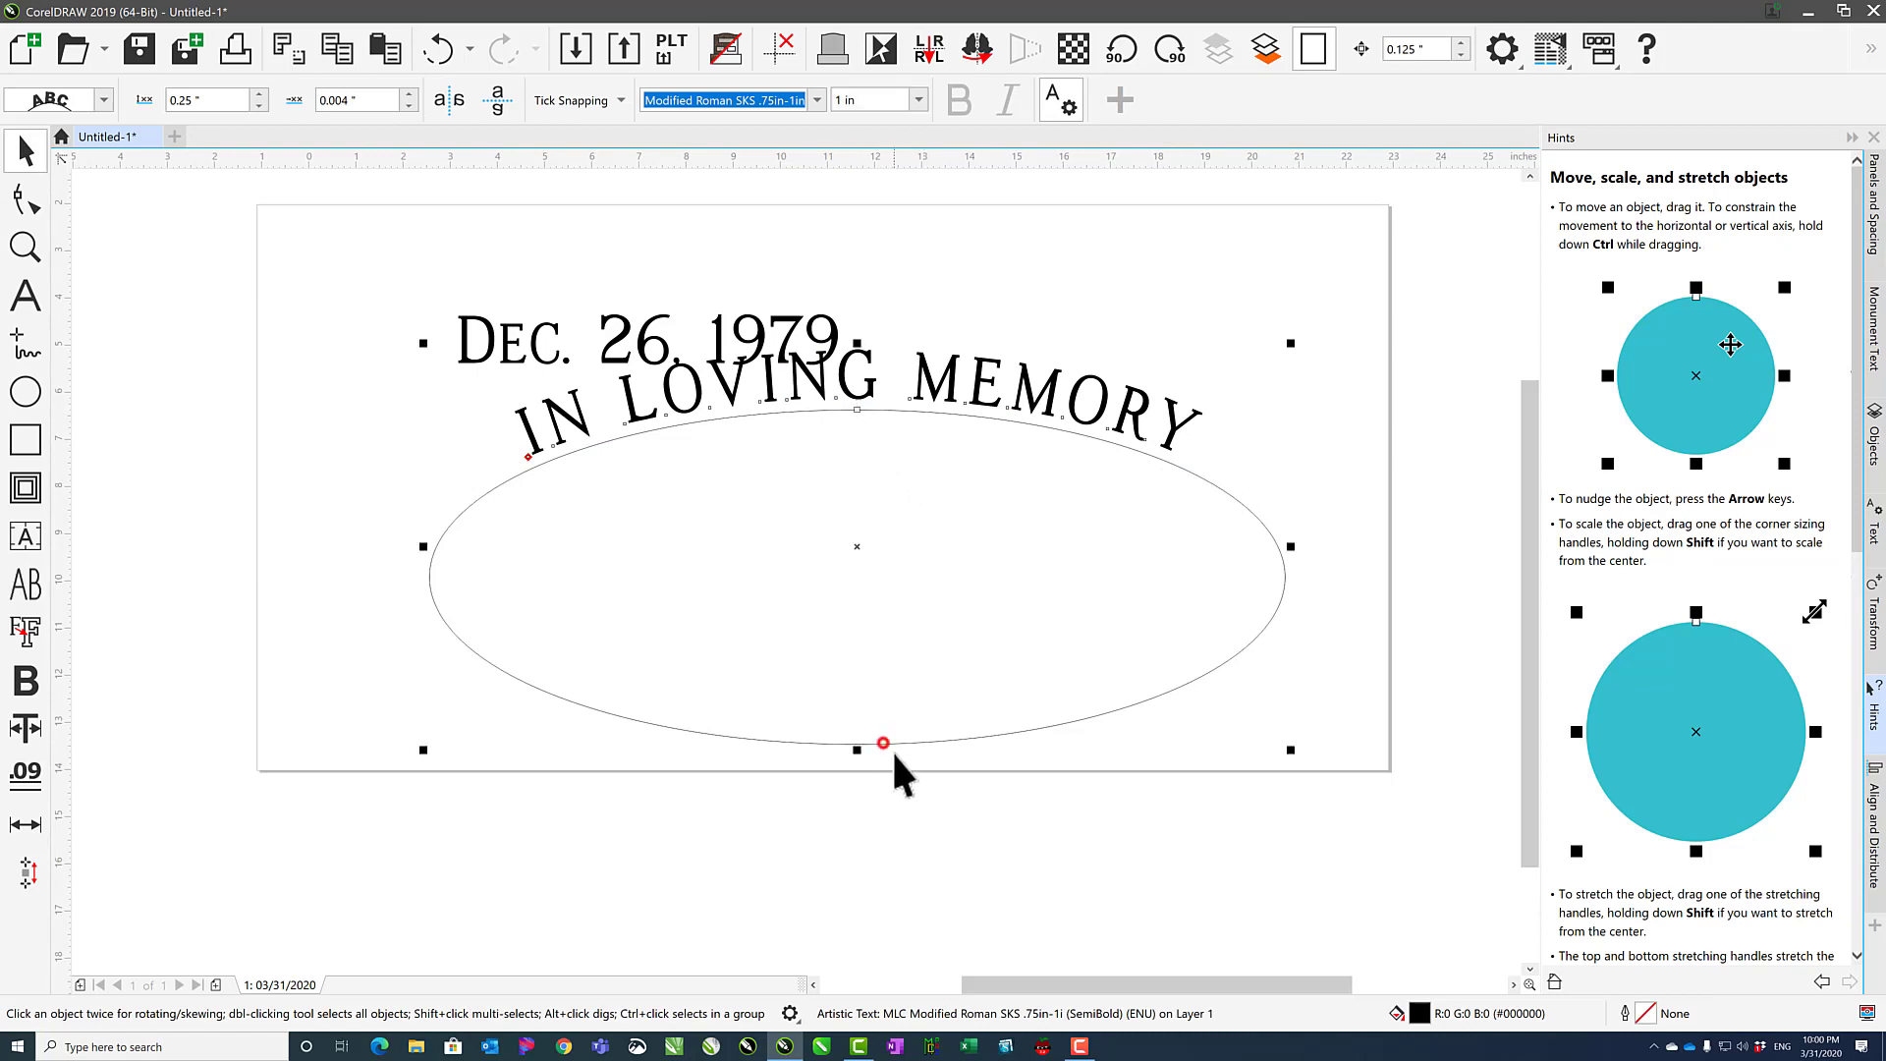
{"action": "left_click_drag", "start_coordinate": [857, 749], "coordinate": [858, 531]}
{"action": "left_click_drag", "start_coordinate": [875, 376], "coordinate": [819, 676]}
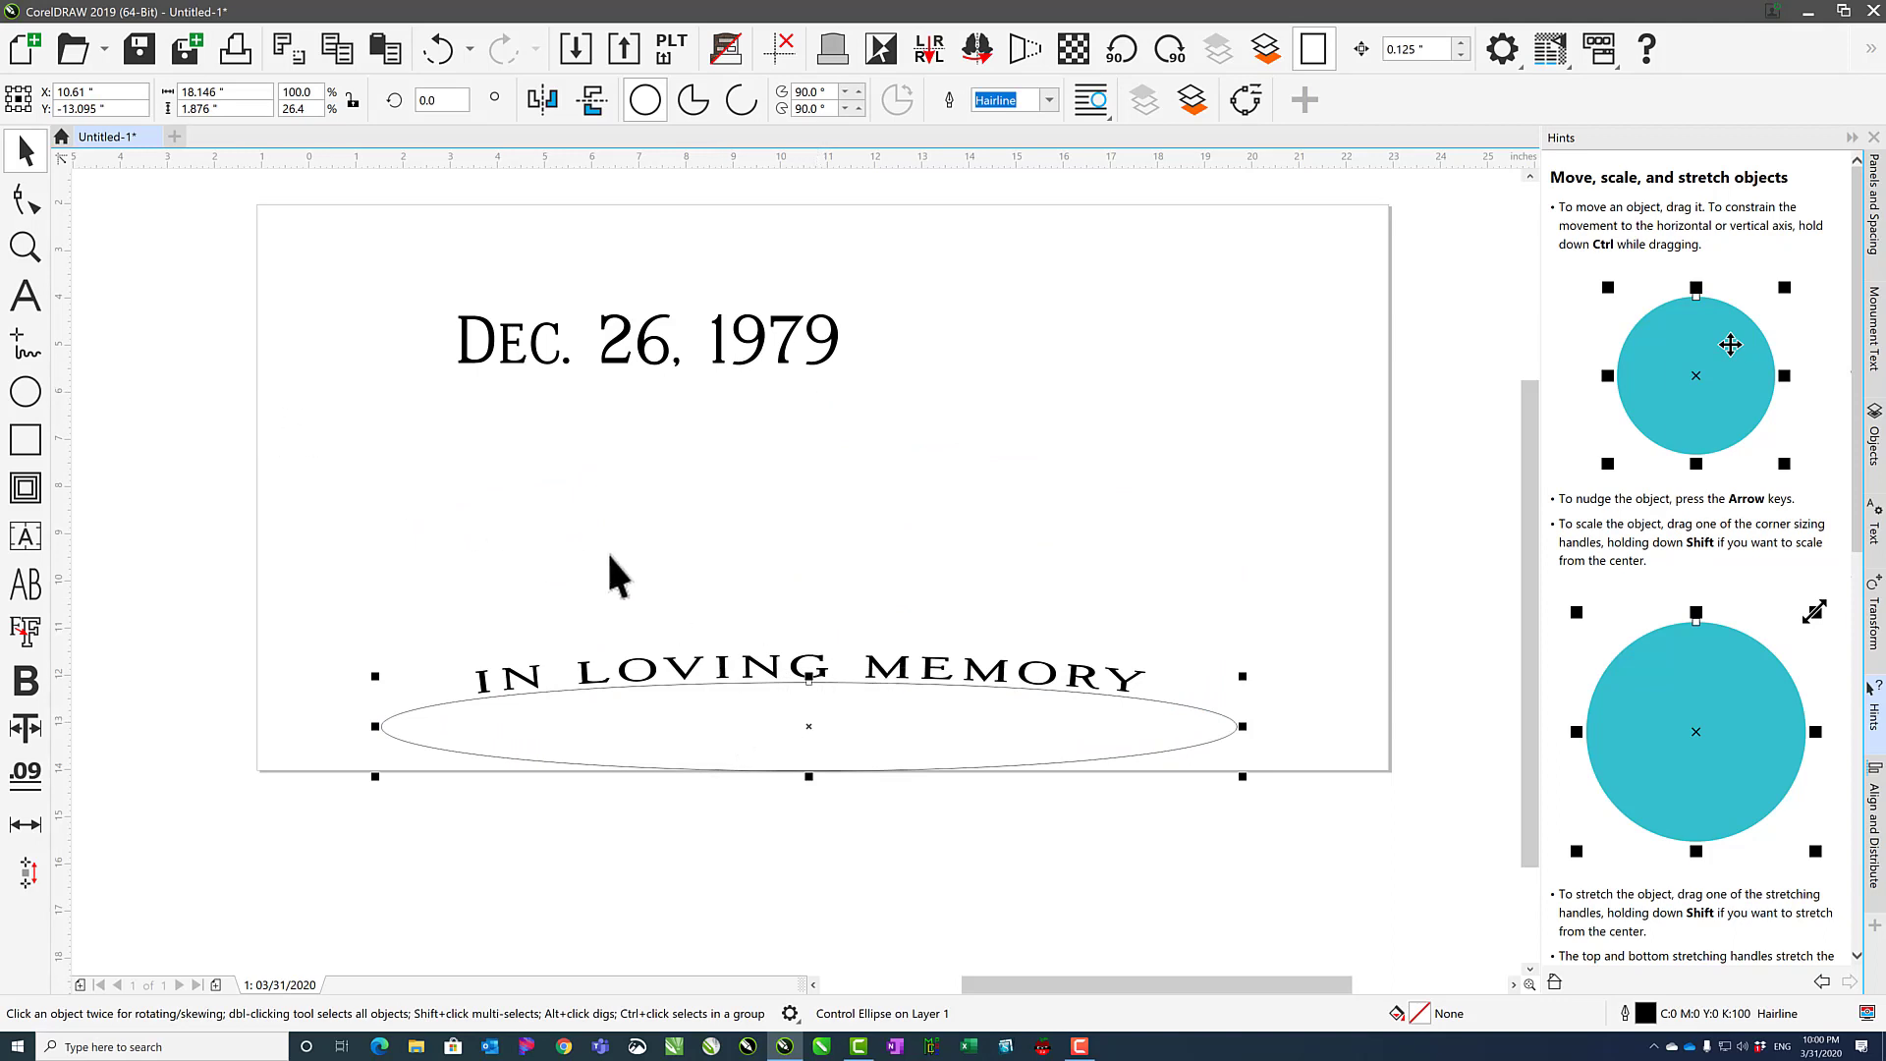
{"action": "left_click", "coordinate": [800, 603]}
{"action": "key", "text": "ctrl+z"}
{"action": "key", "text": "ctrl+z"}
{"action": "key", "text": "ctrl+z"}
{"action": "key", "text": "ctrl+z"}
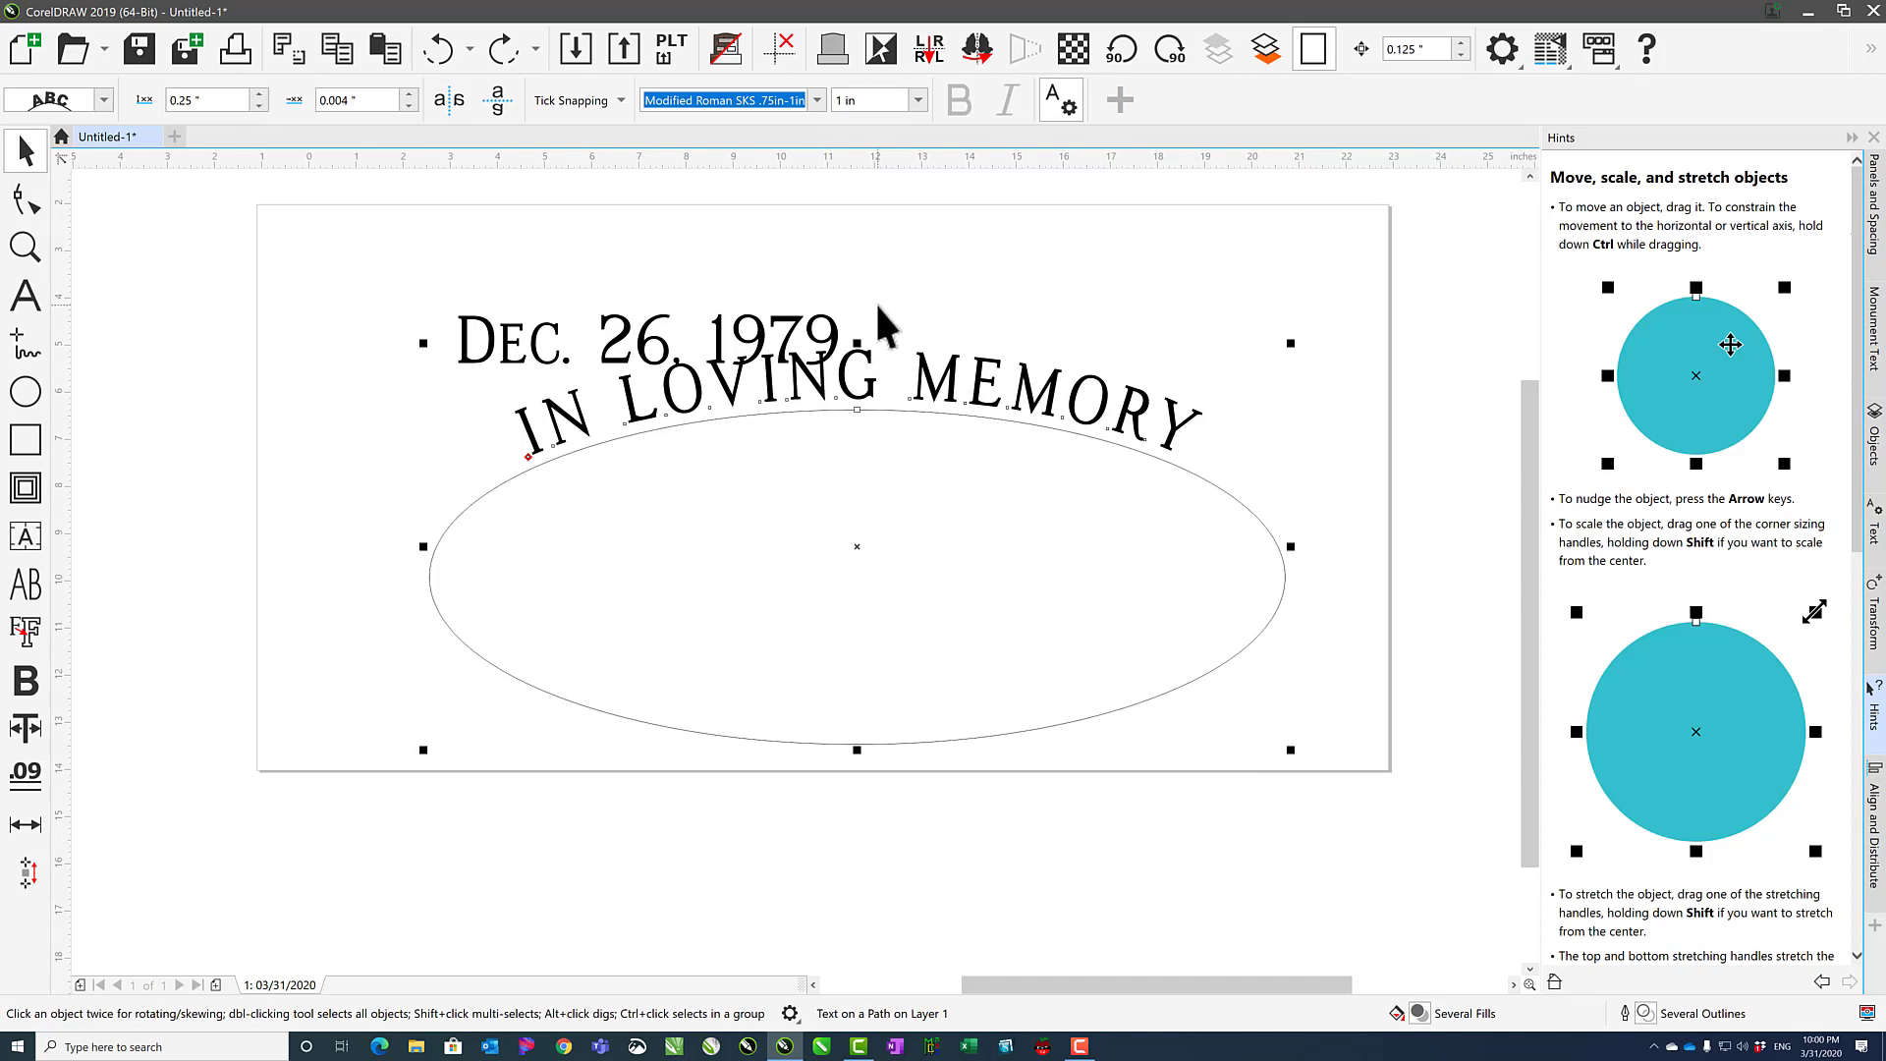
Move the ellipse and its curved text together down and slightly left, clear of the date
{"action": "left_click", "coordinate": [877, 312]}
{"action": "left_click", "coordinate": [797, 410]}
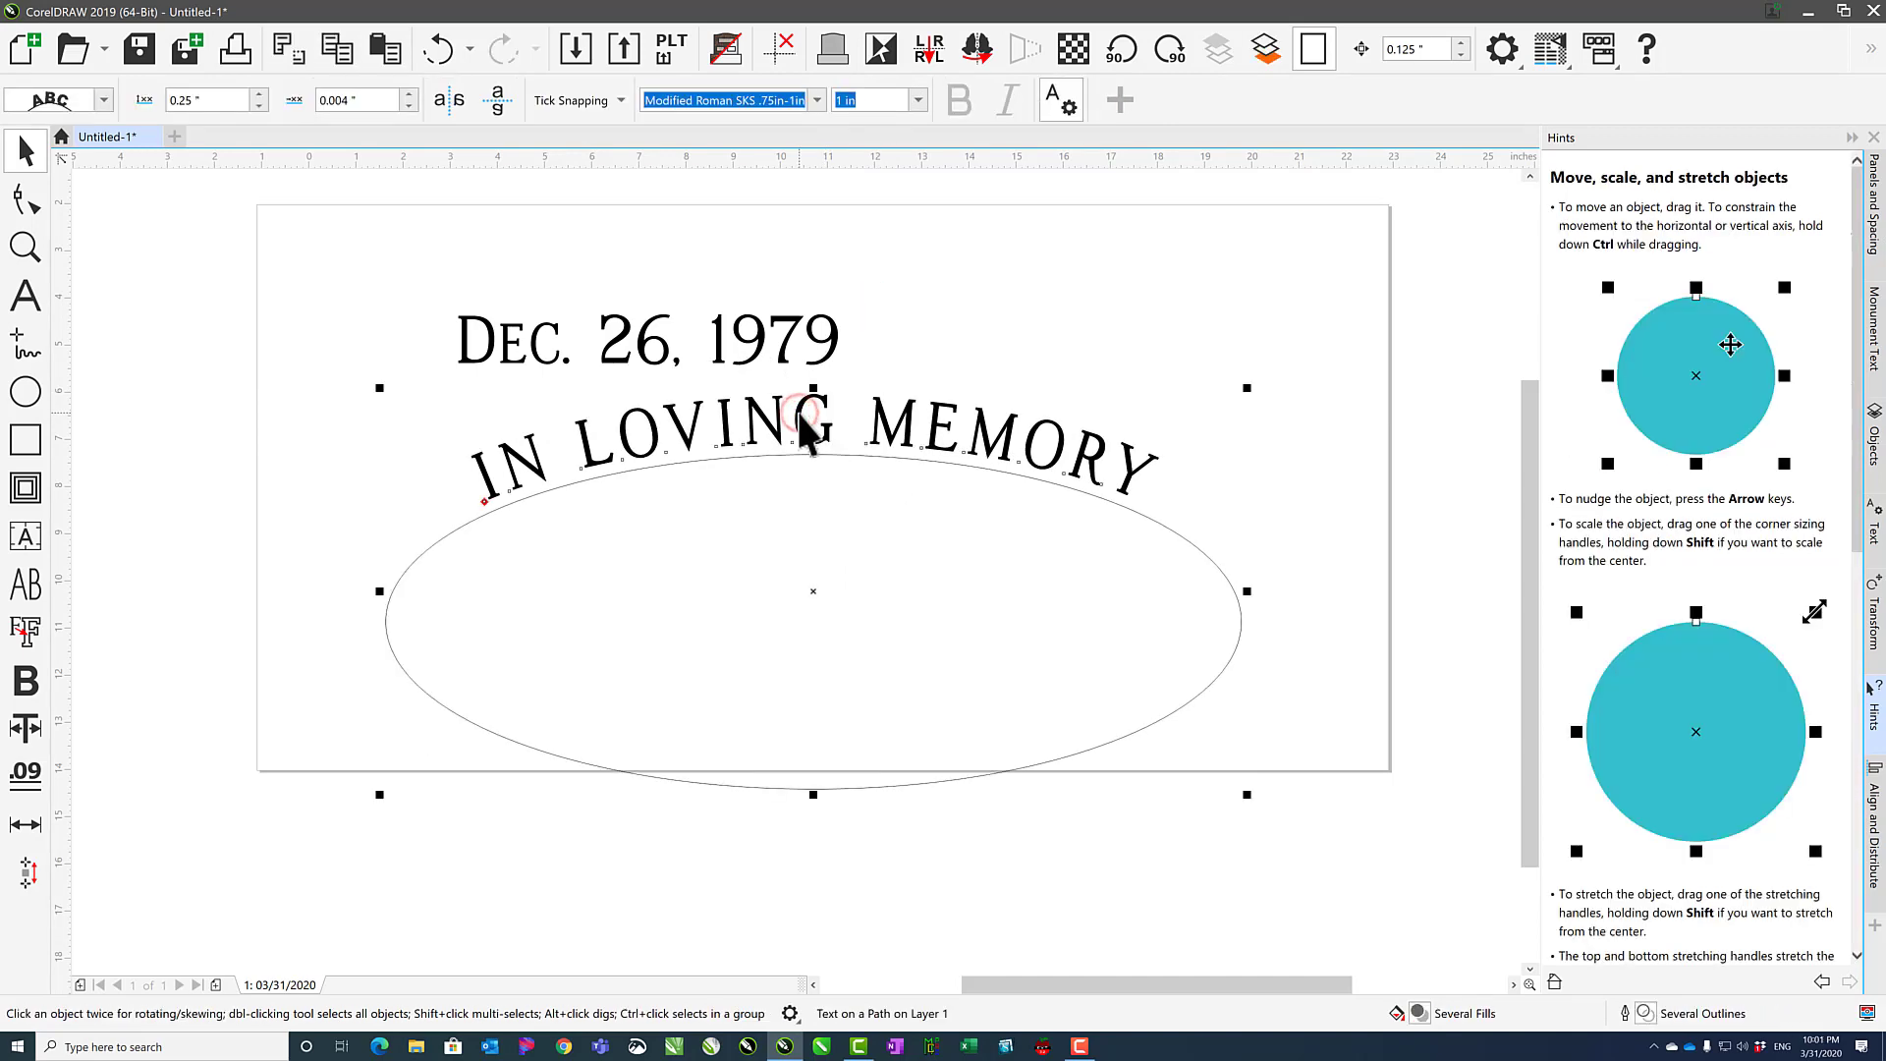
Delete the curved "IN LOVING MEMORY" text while keeping the ellipse it was fitted to
{"action": "left_click", "coordinate": [881, 373]}
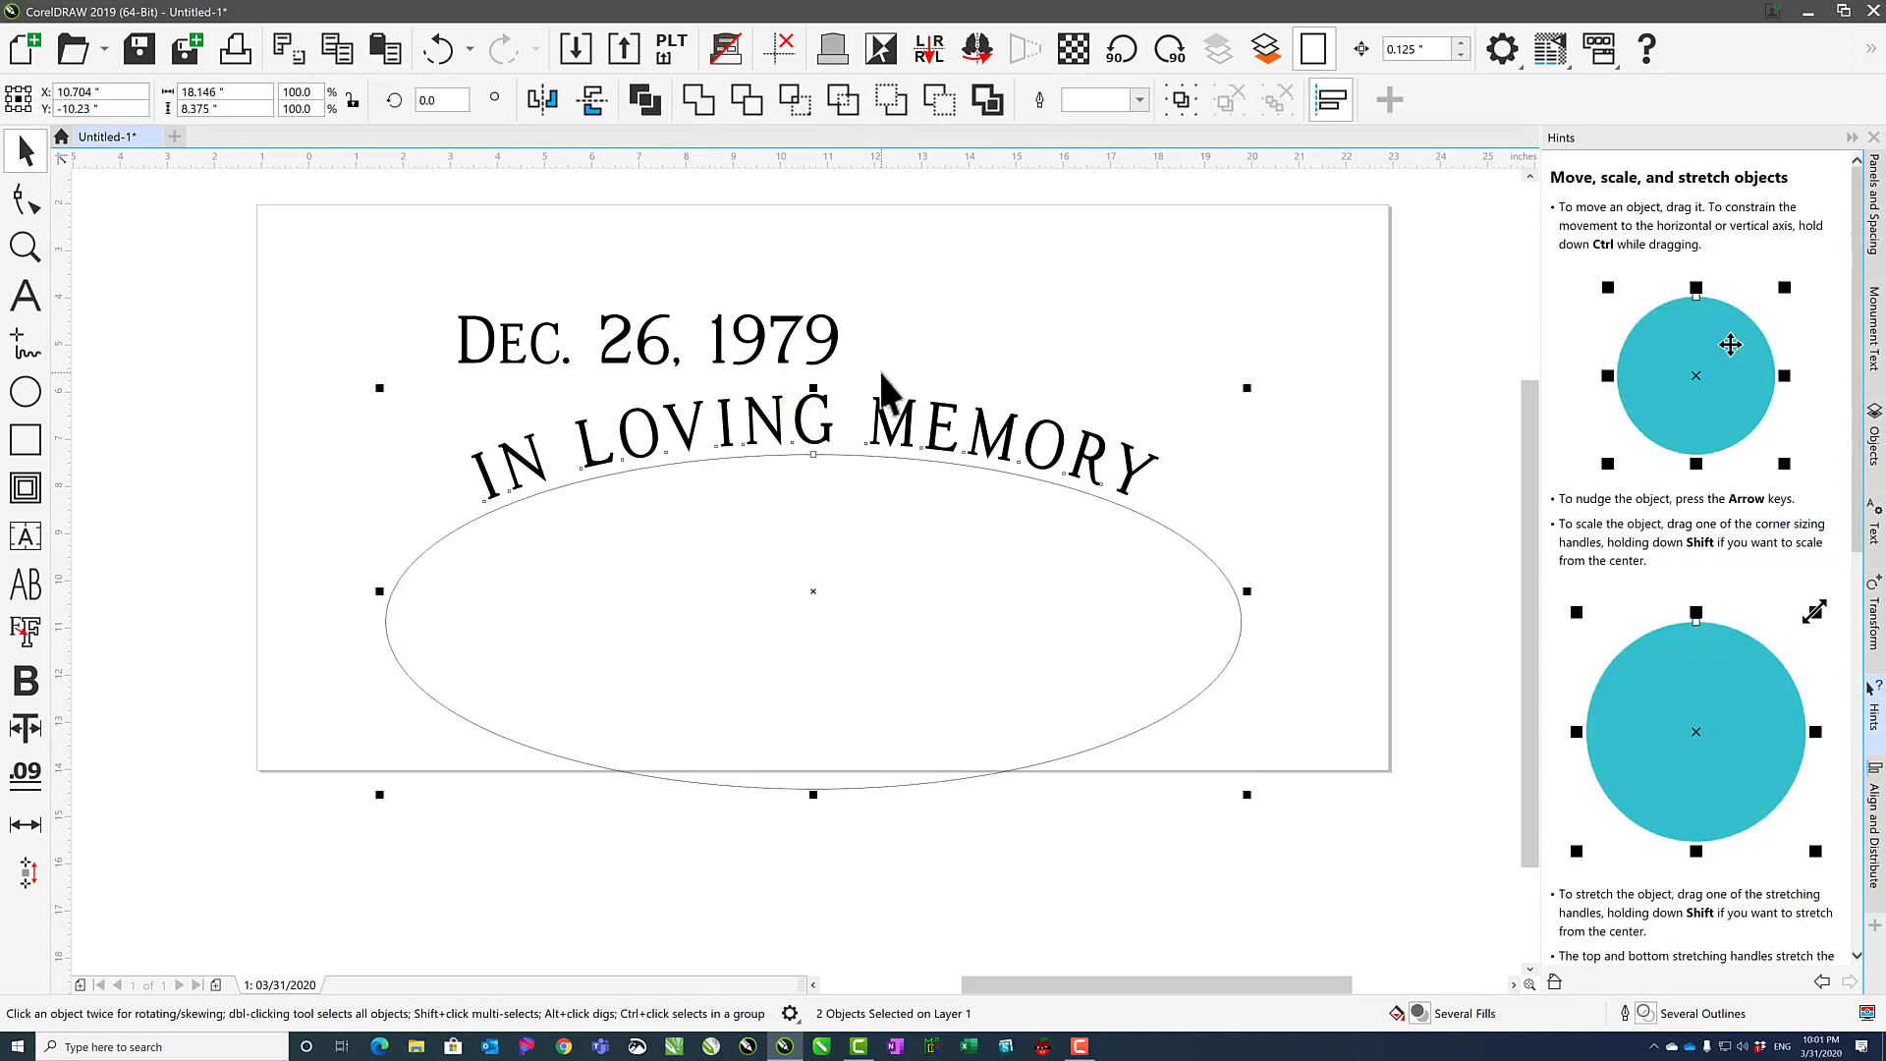
{"action": "left_click", "coordinate": [799, 414]}
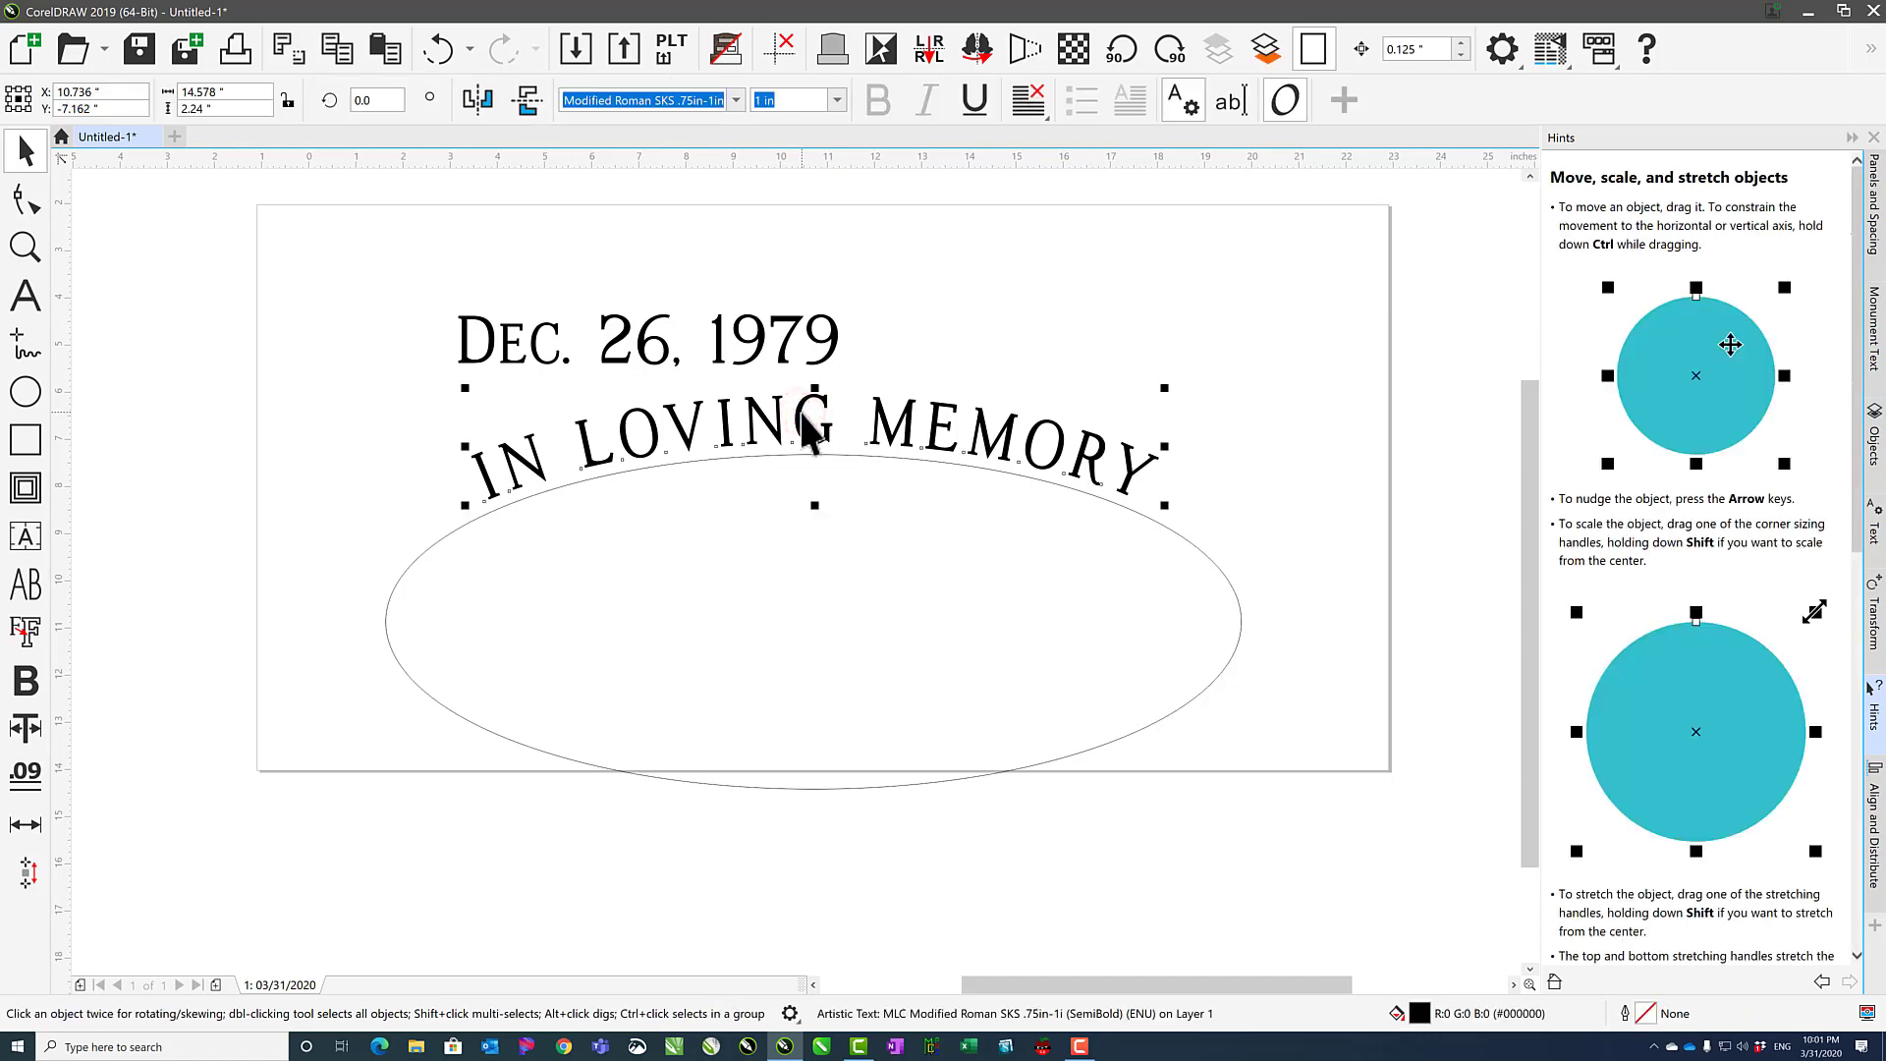
{"action": "key", "text": "Delete"}
Add paragraph text inside the ellipse reading "THIS IS PARAGRAPH TEXT AND IT FITS TO A SHAPE LIKE THIS."
{"action": "key", "text": "F8"}
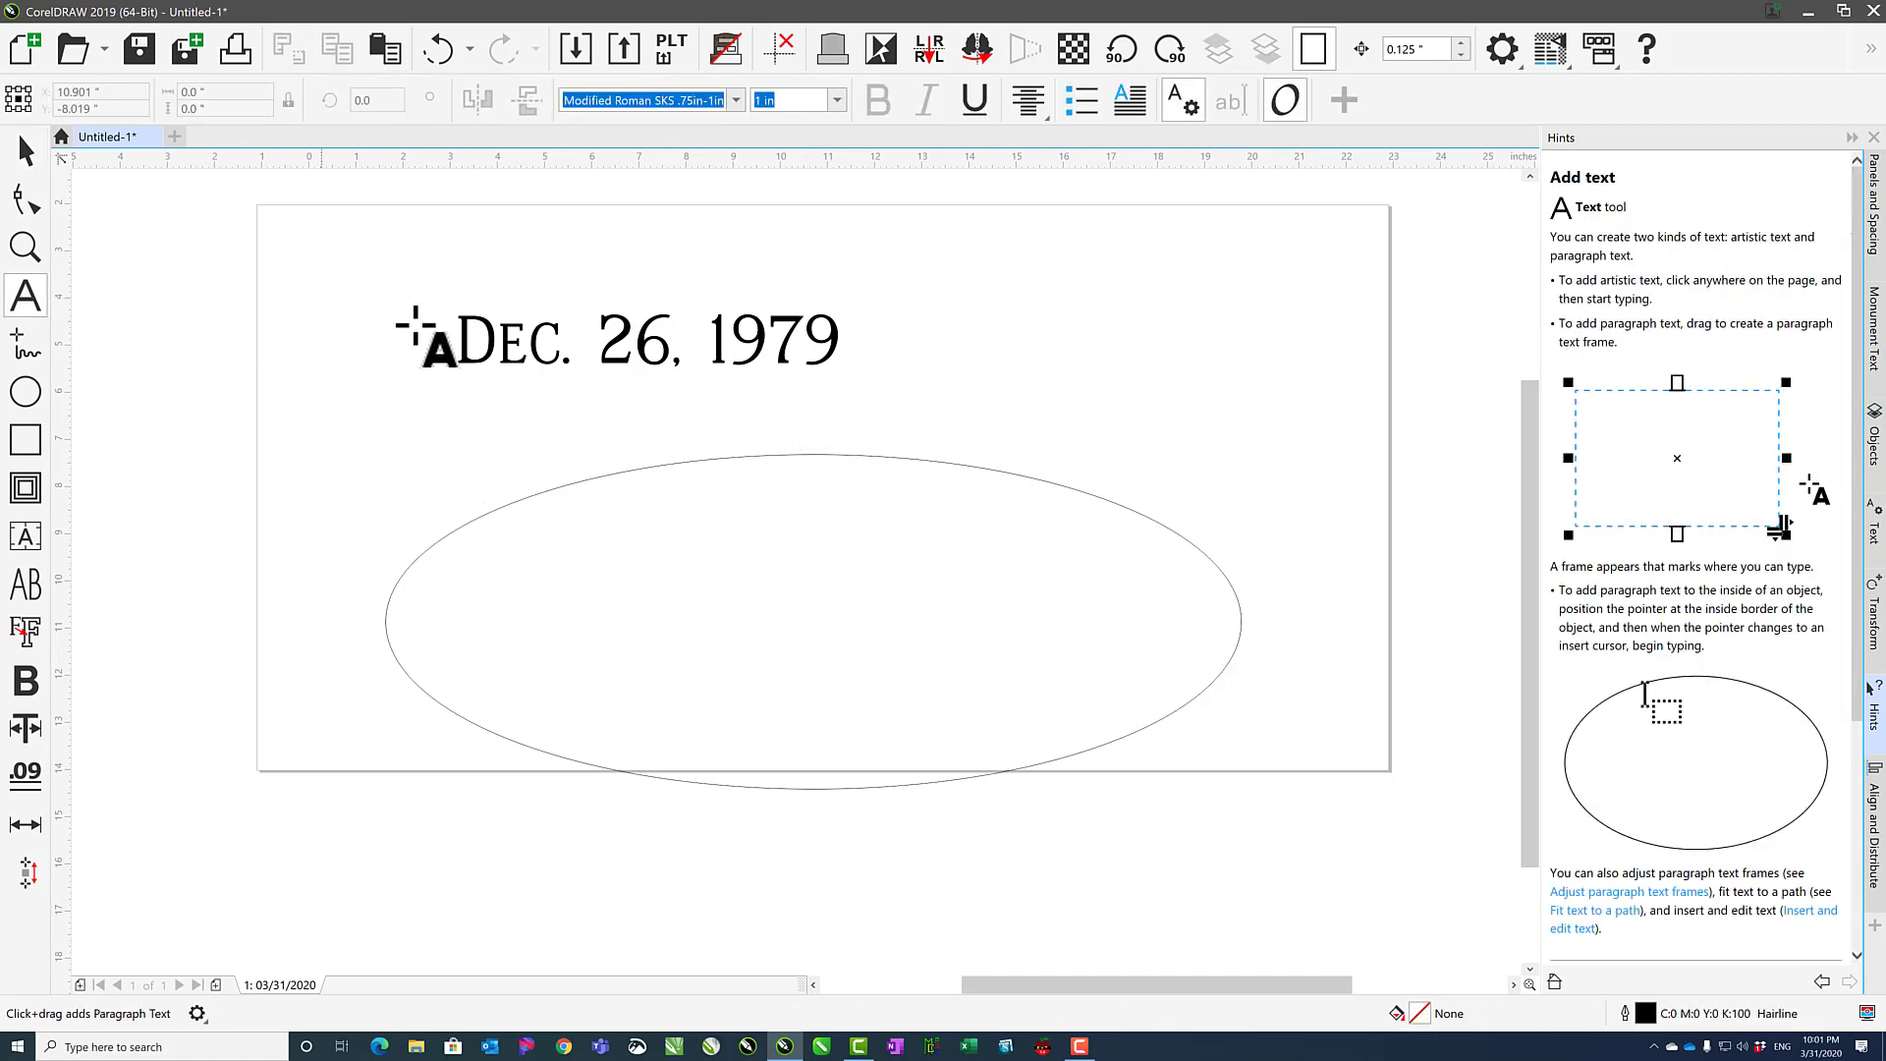
{"action": "left_click", "coordinate": [825, 456]}
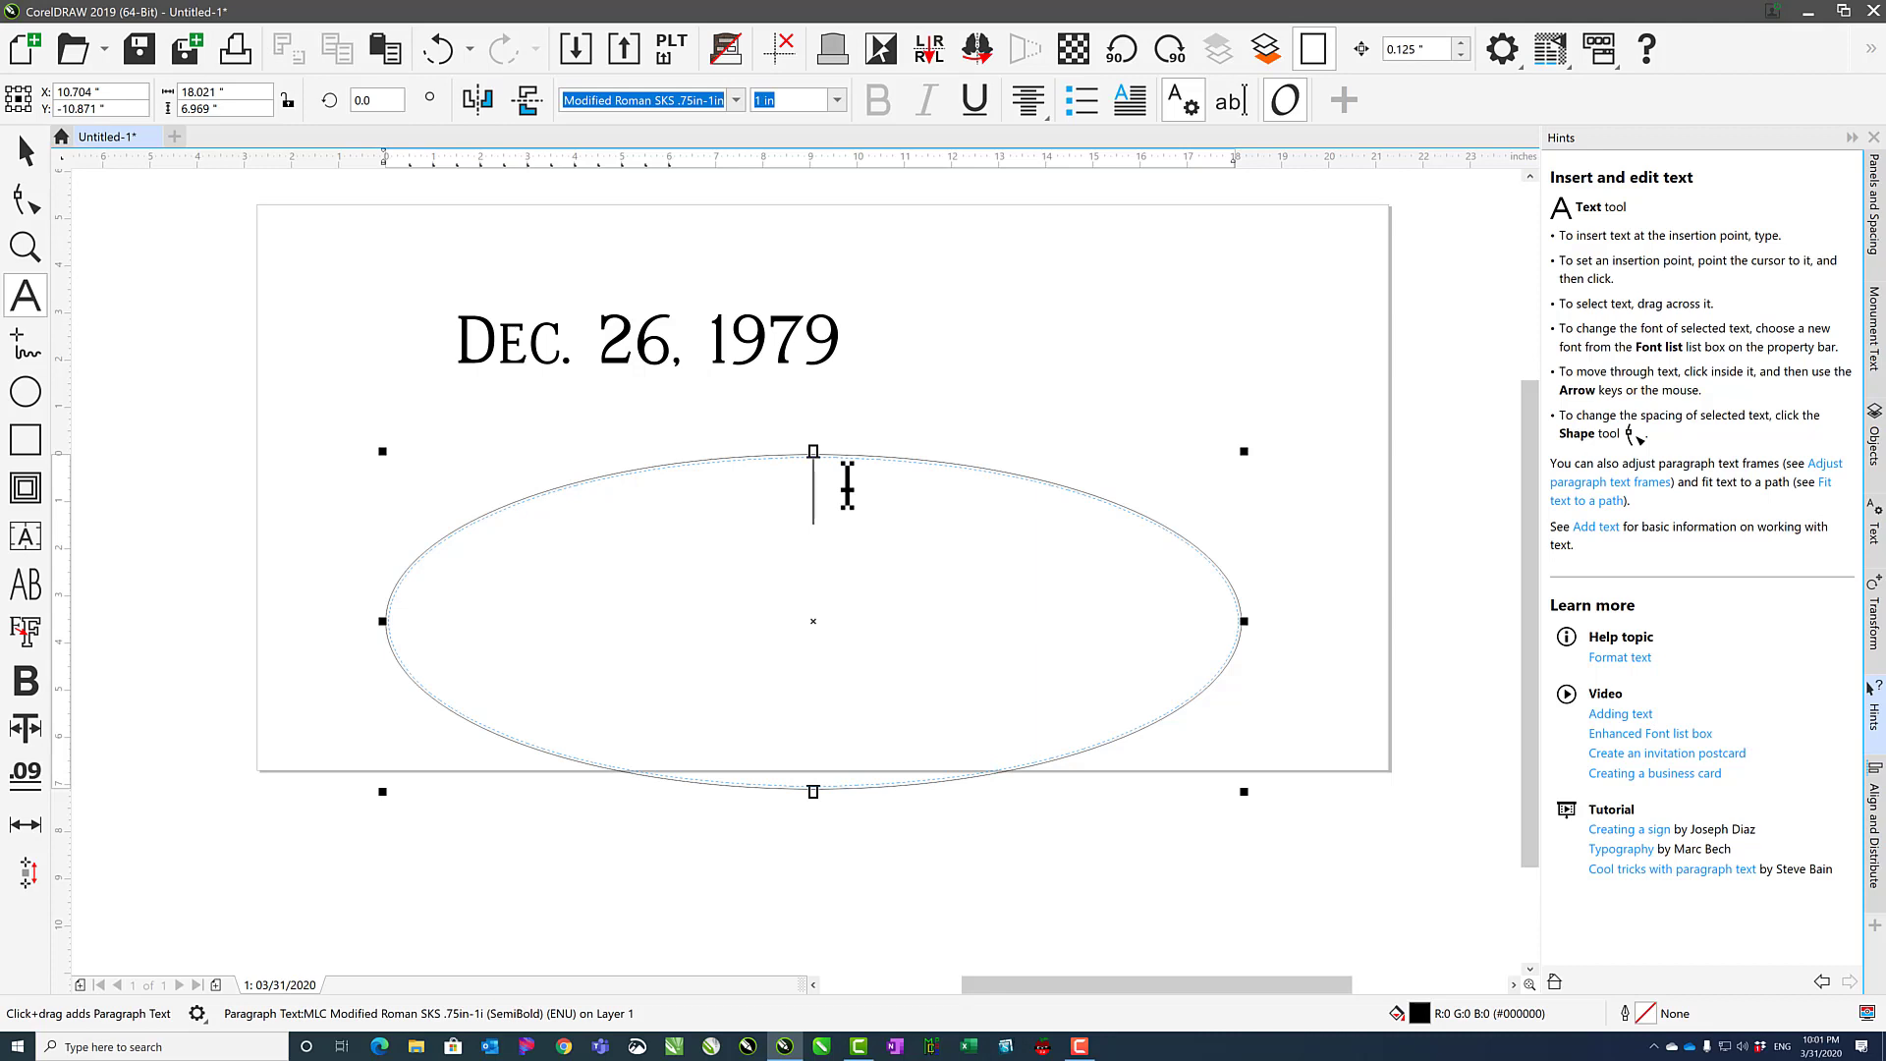
{"action": "type", "text": "THI"}
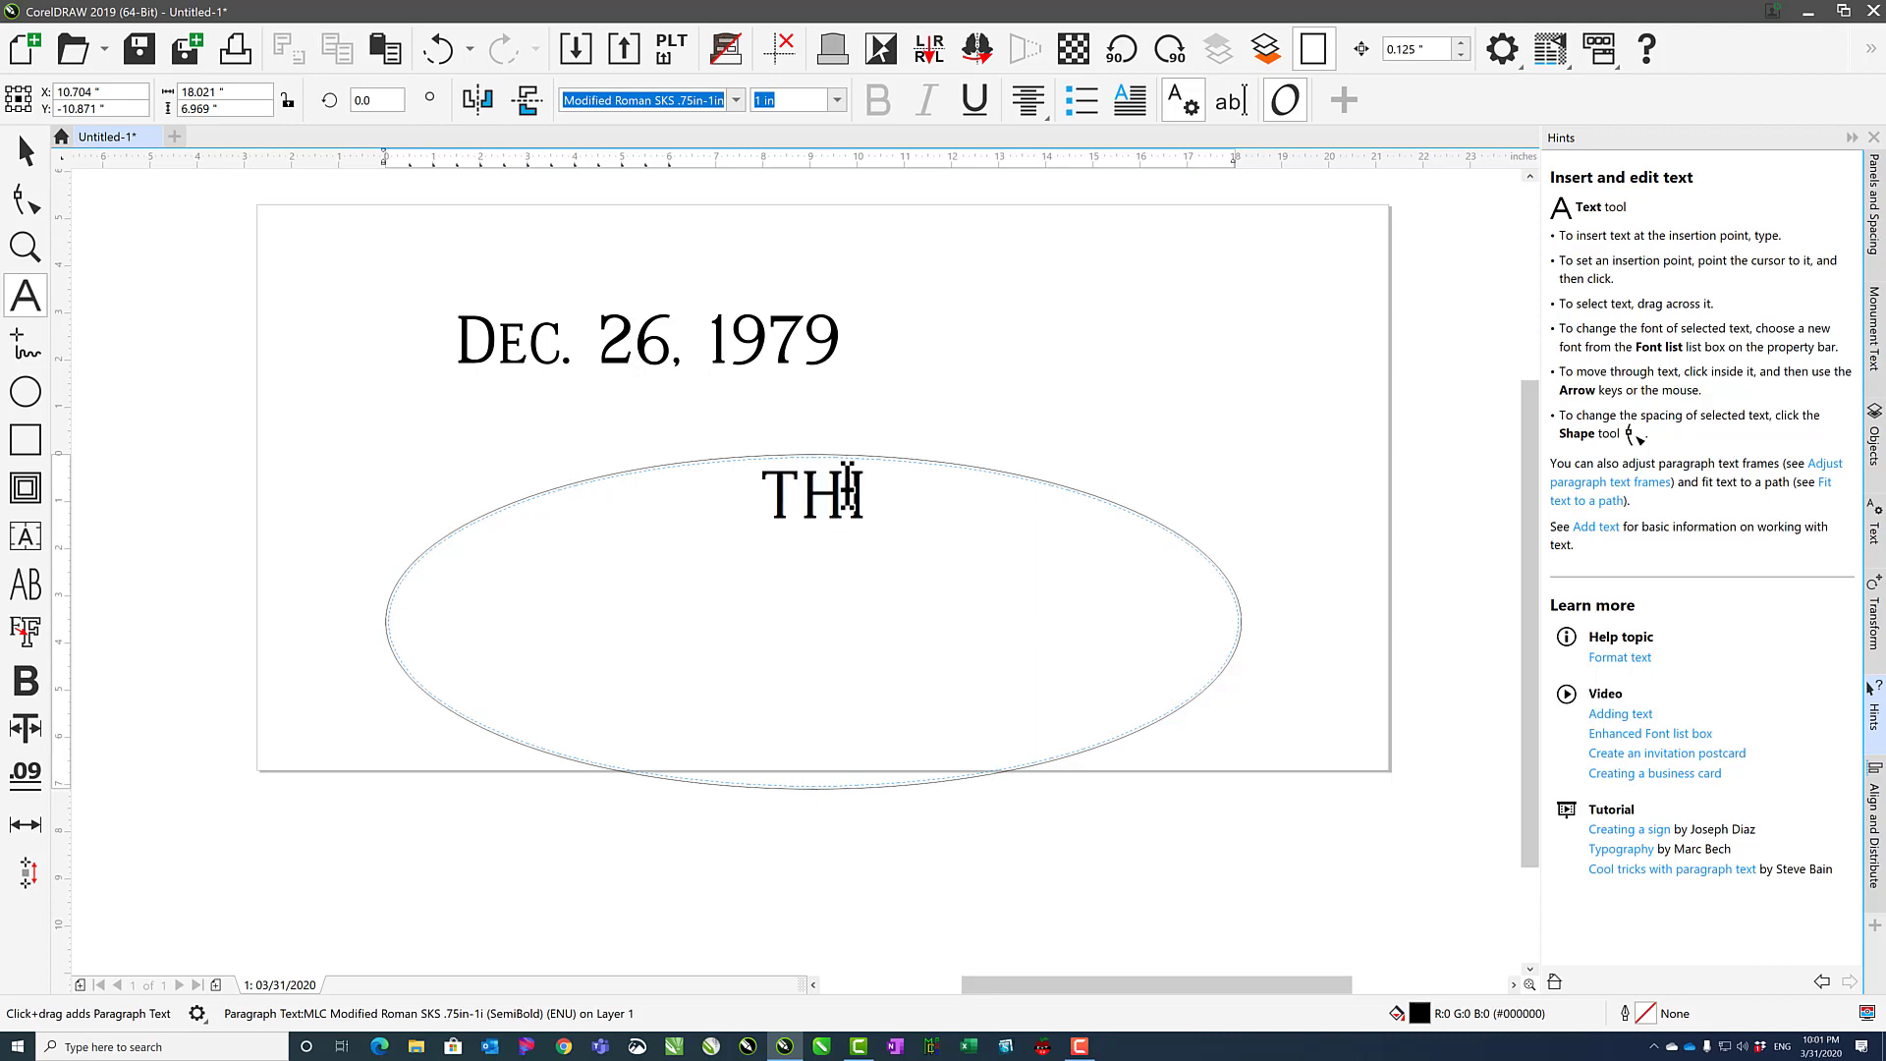
{"action": "type", "text": "S IS PARAGRAP"}
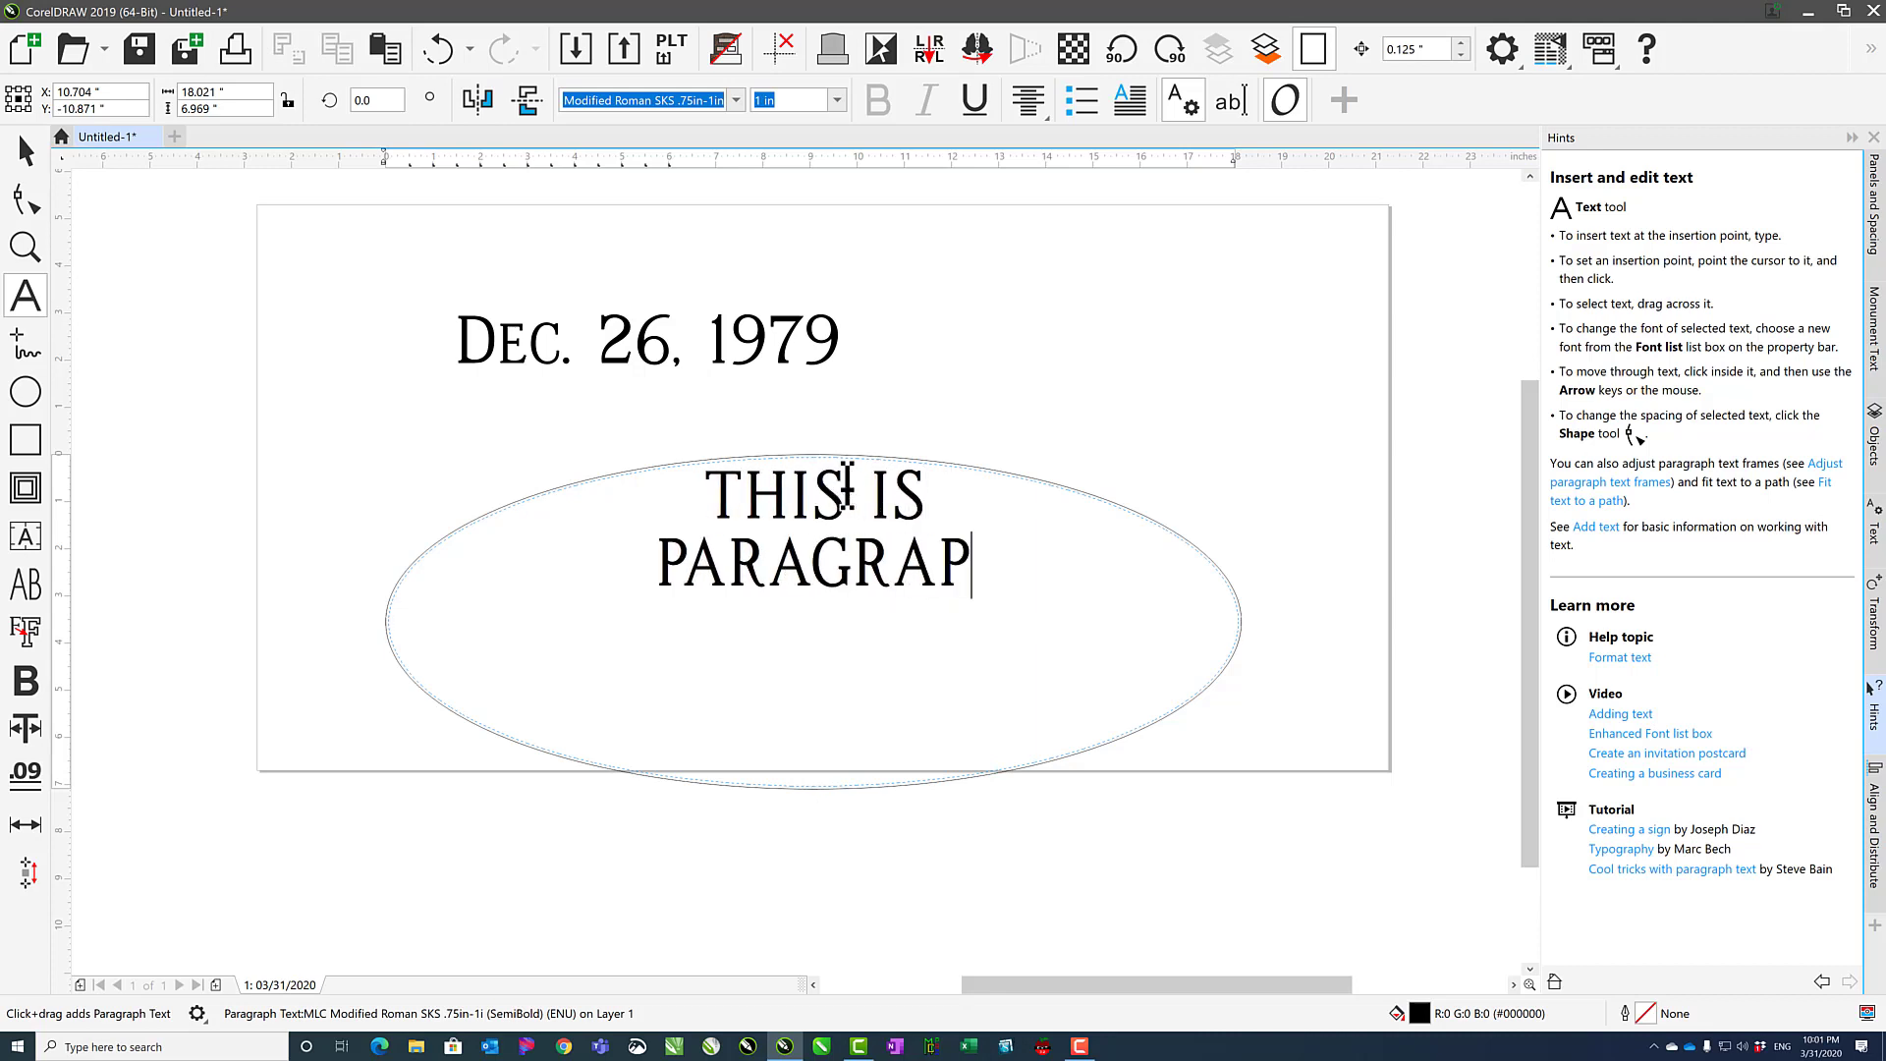
{"action": "type", "text": "H TEXT "}
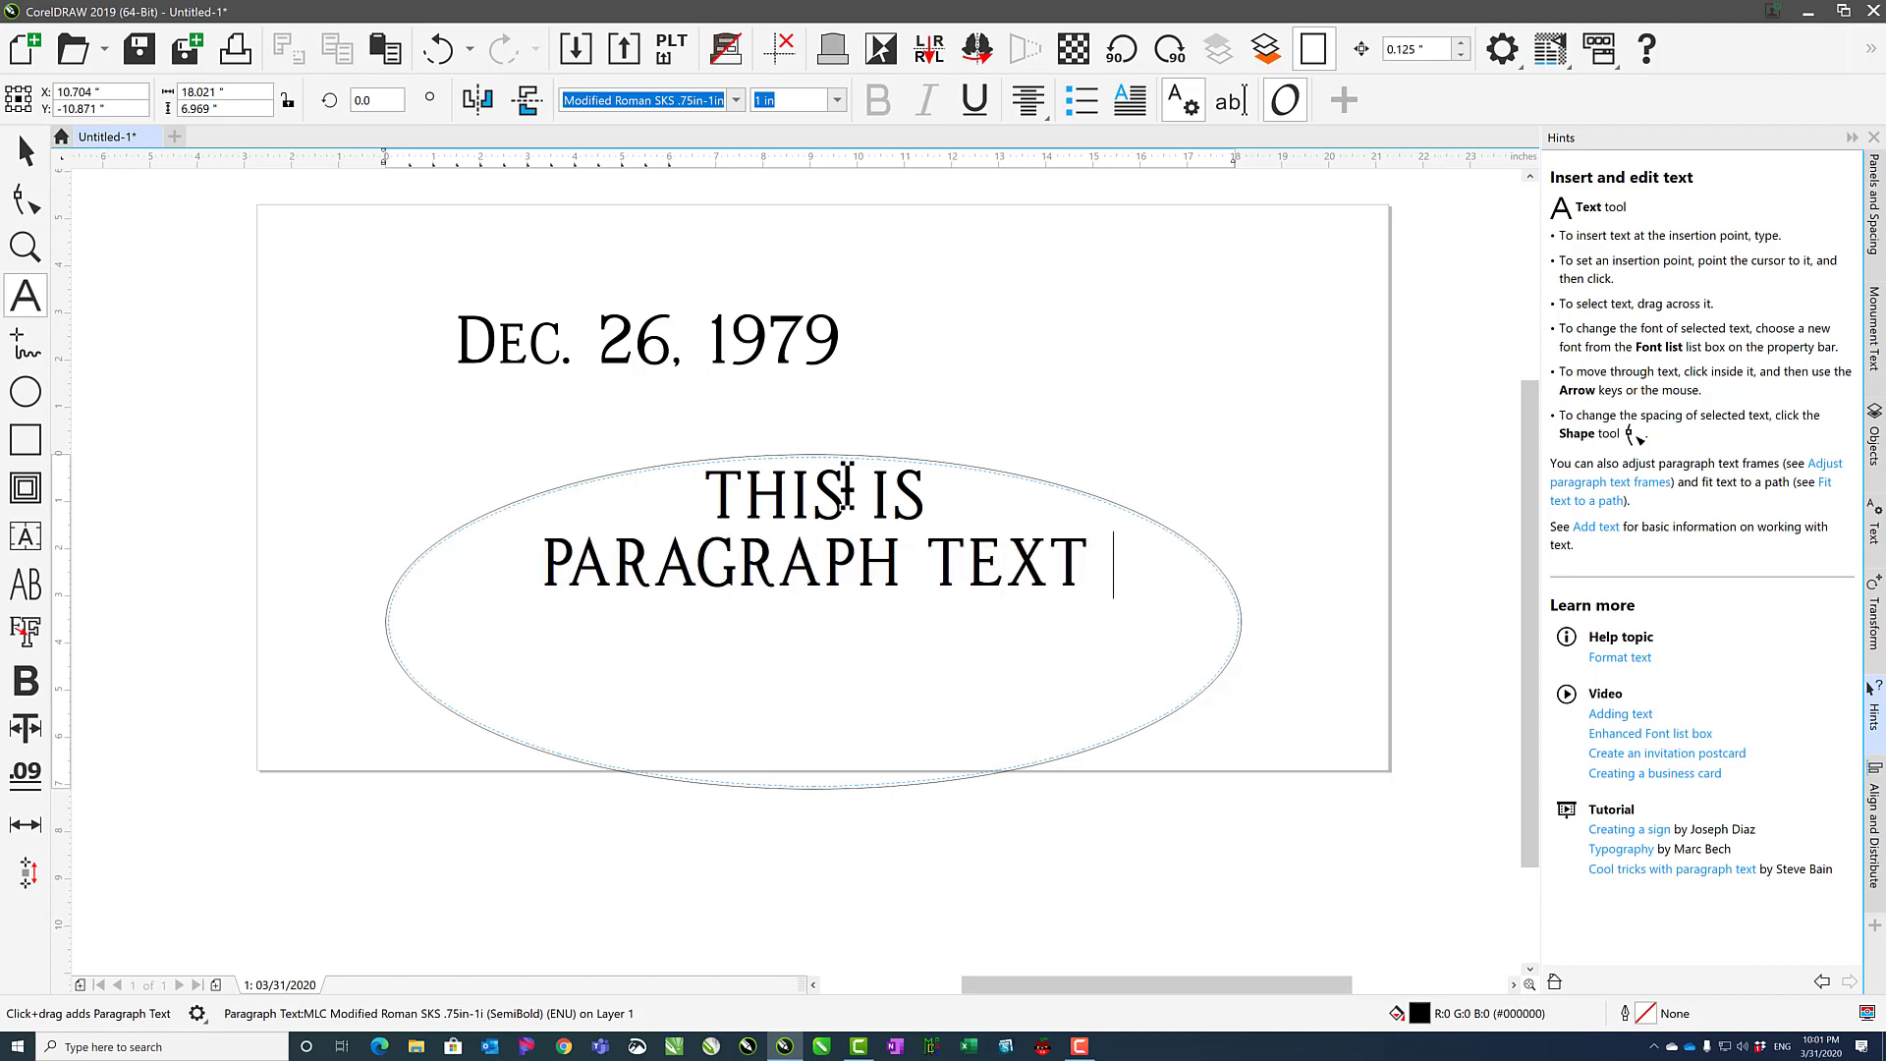
{"action": "type", "text": "AND IT FITS TO A SHAPE"}
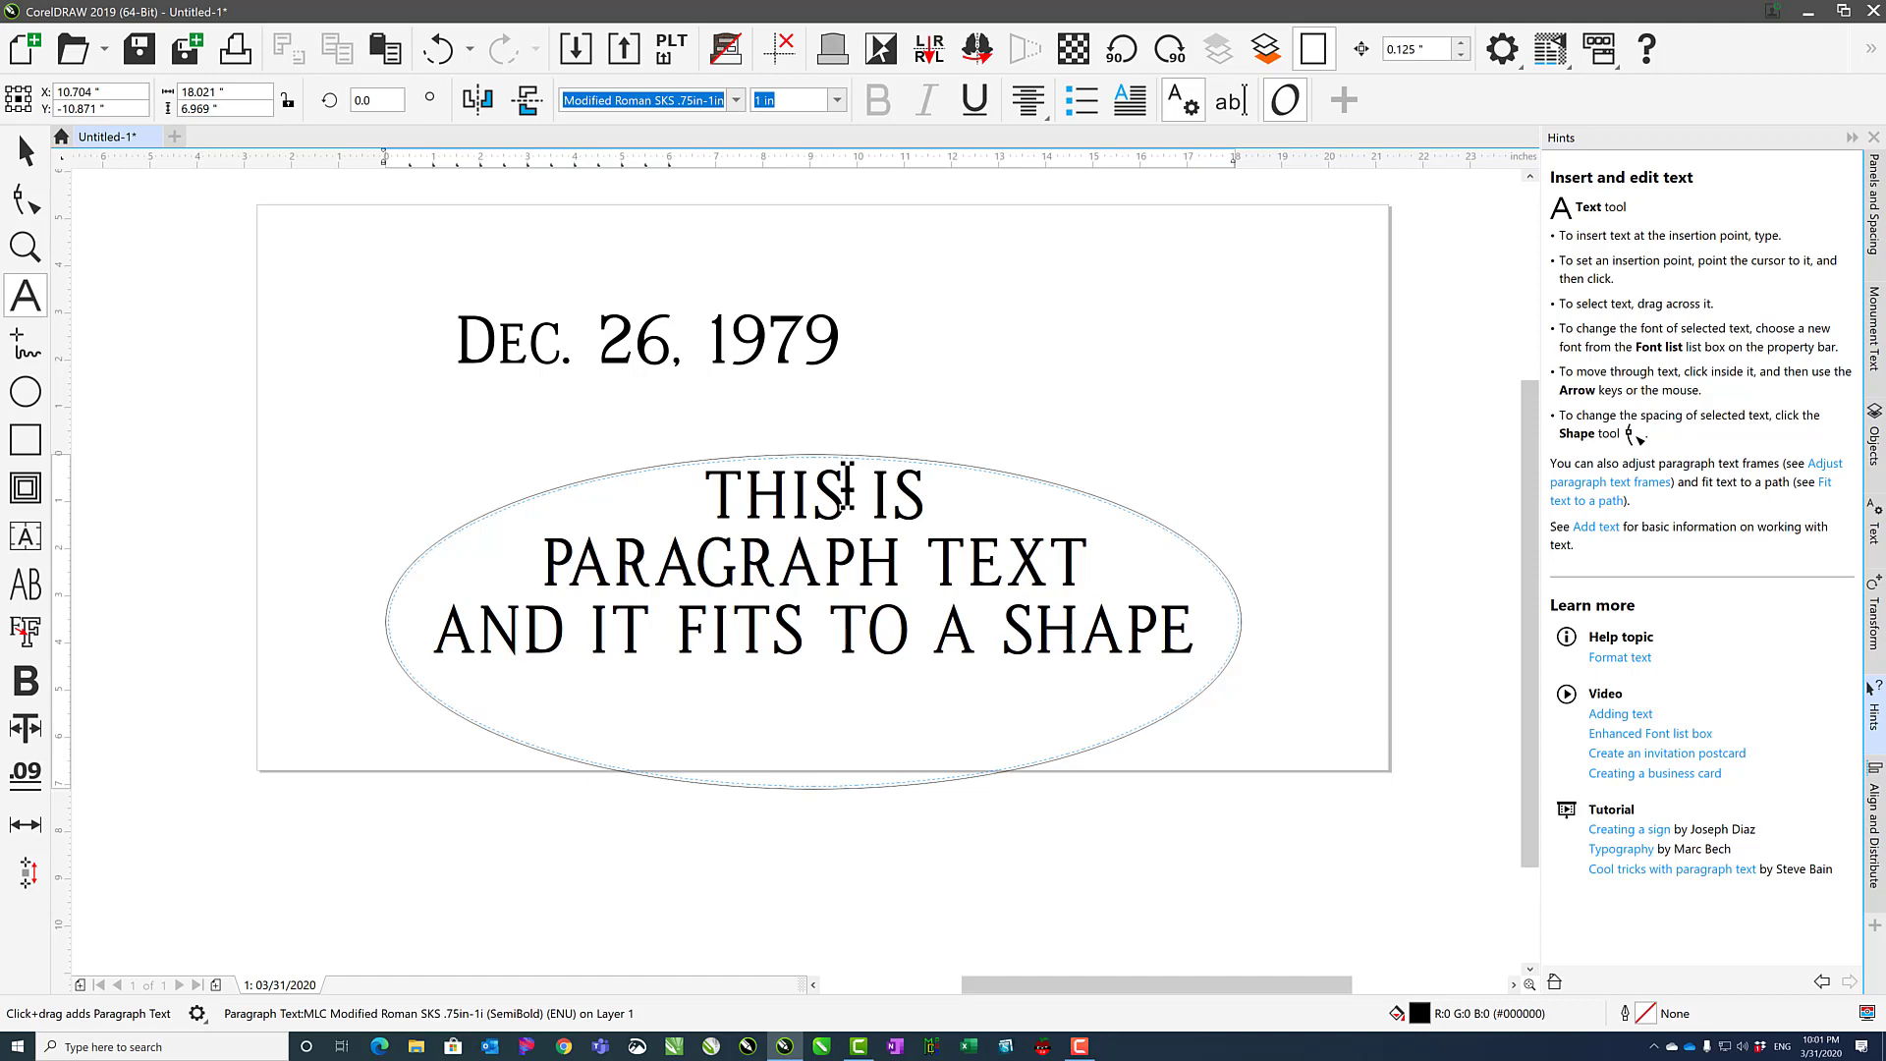
{"action": "type", "text": " LIKE THIS."}
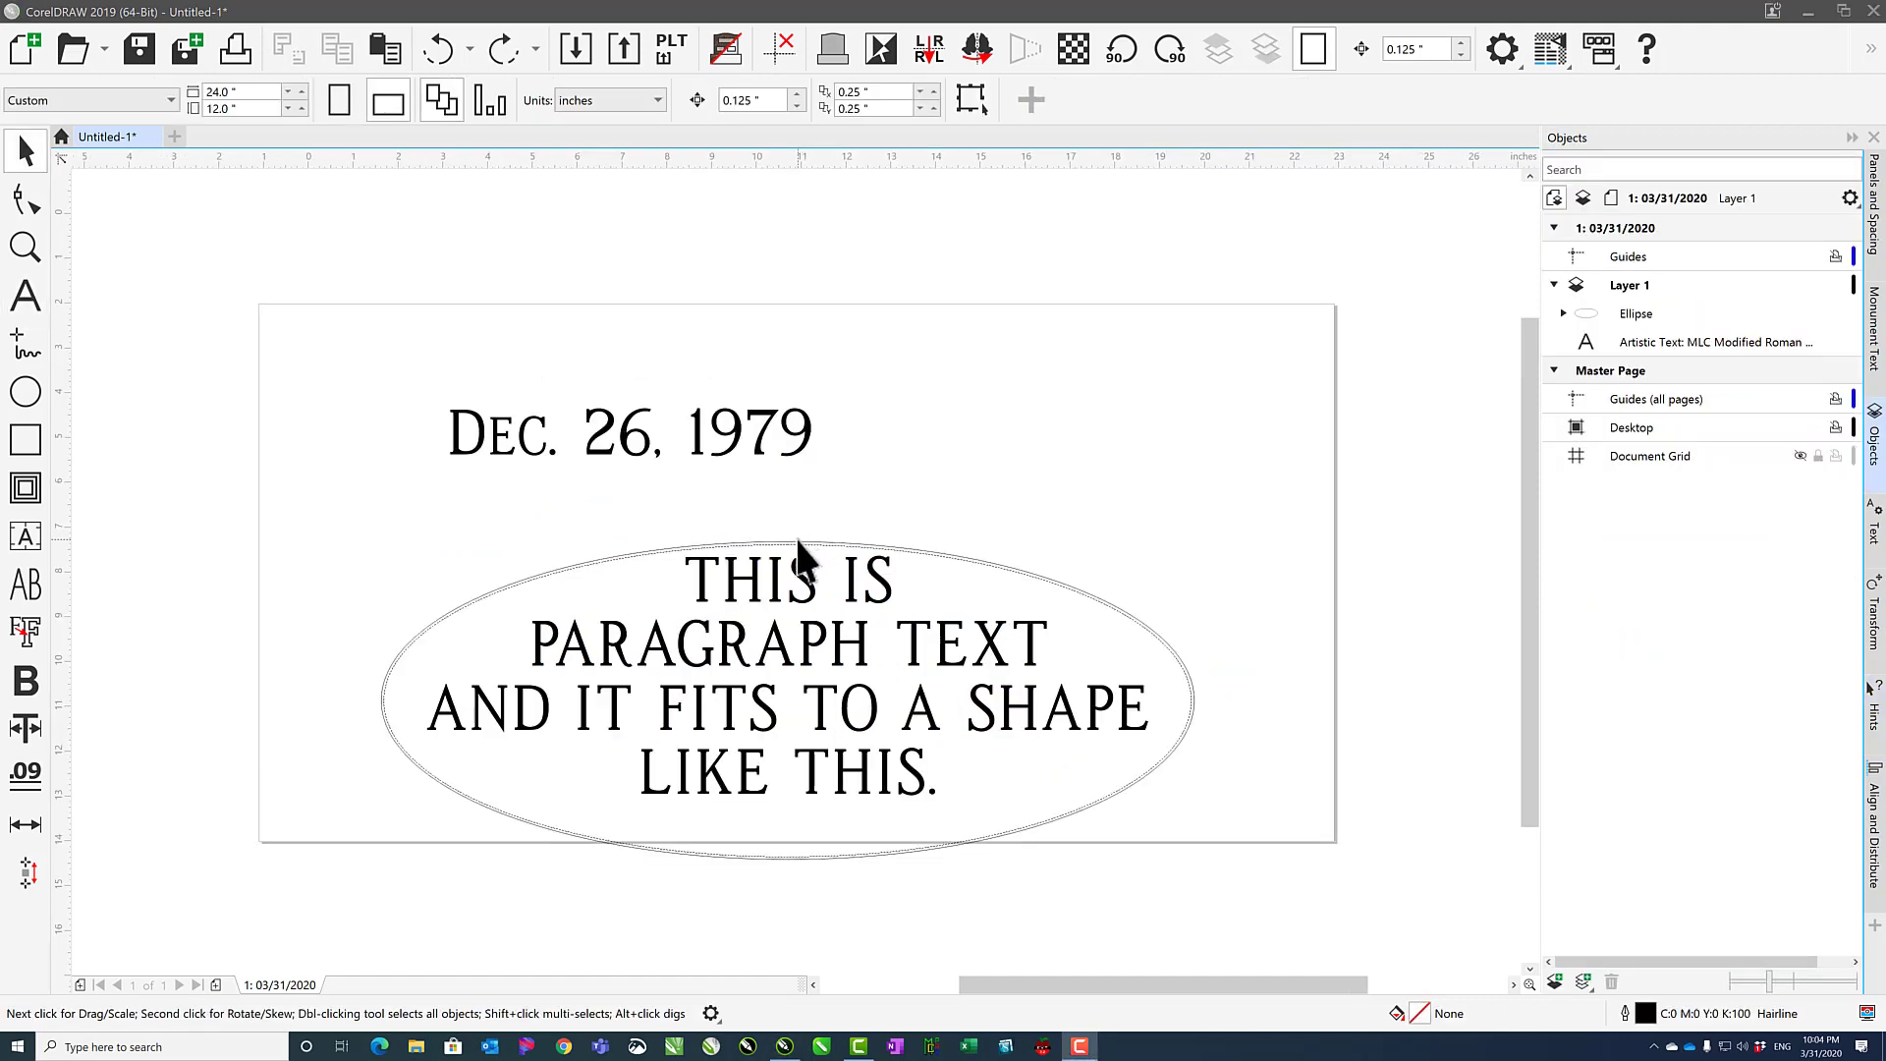
Examine how the paragraph text is nested under the ellipse in the object list
{"action": "left_click", "coordinate": [803, 543]}
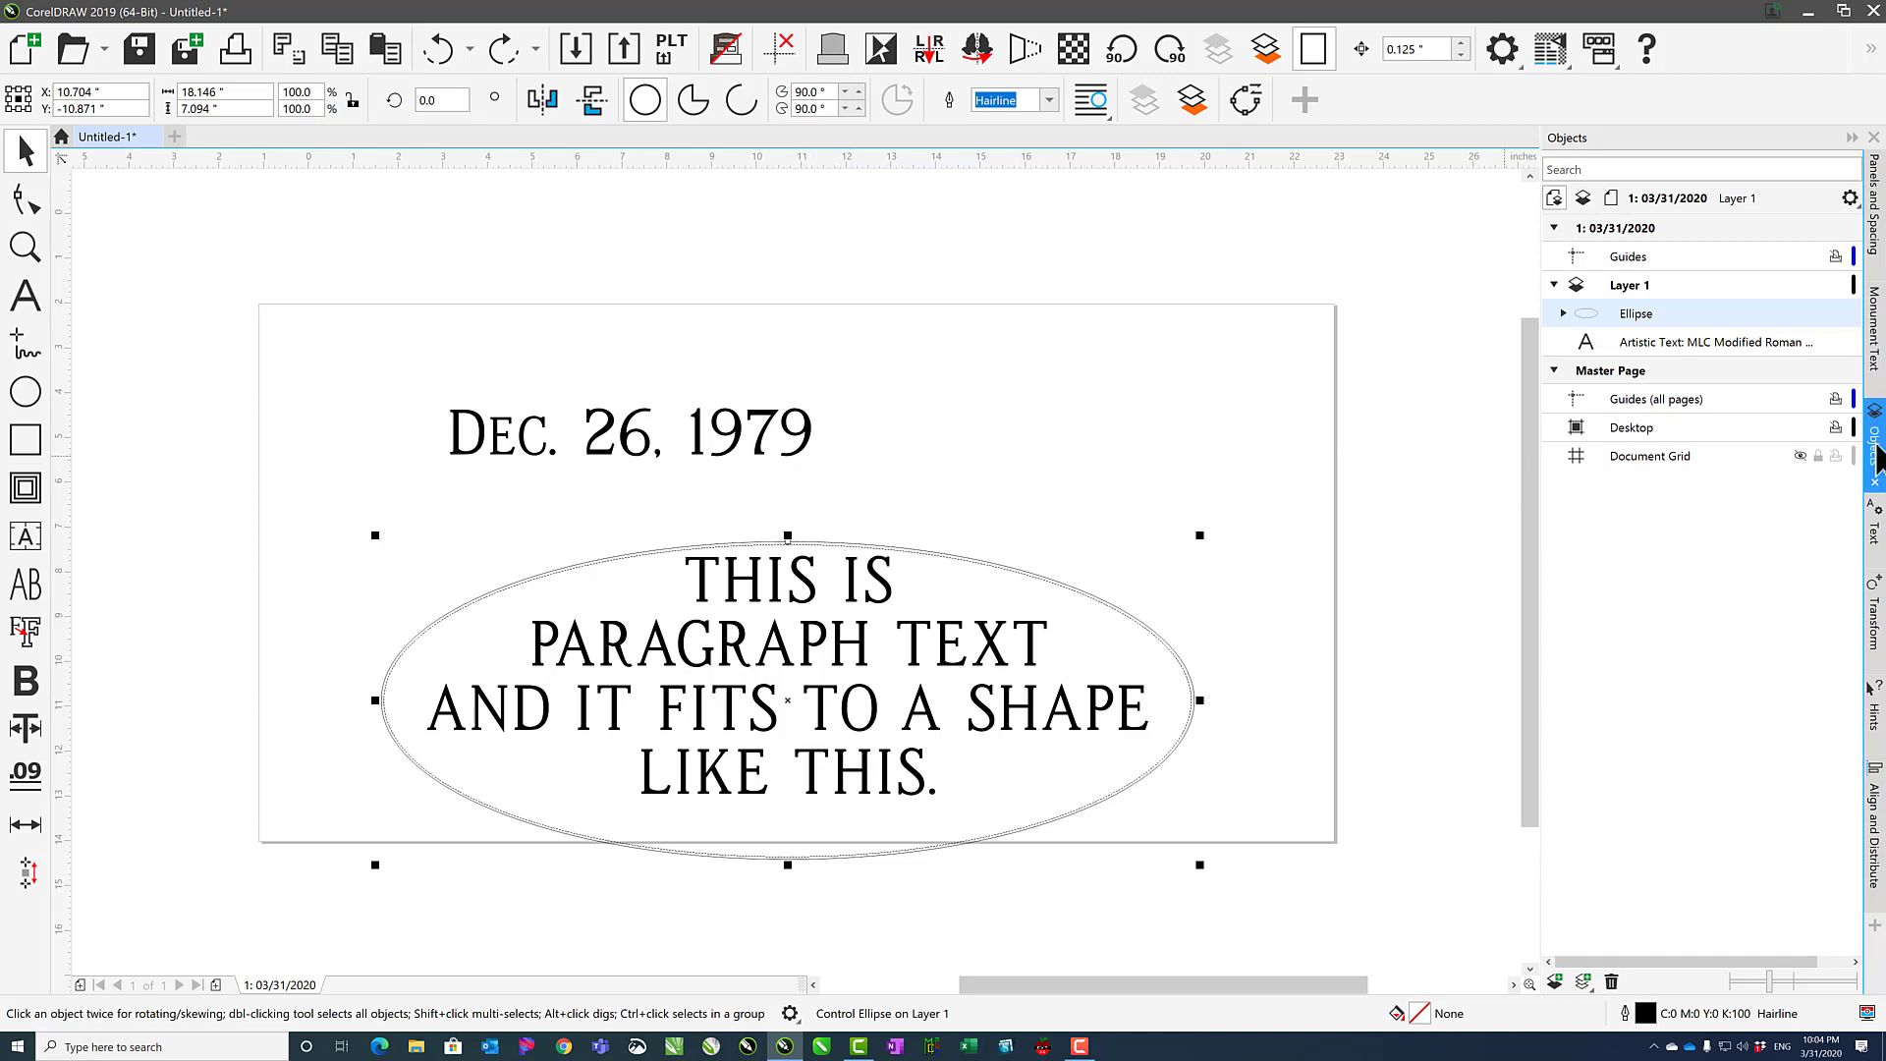
{"action": "left_click", "coordinate": [1563, 312]}
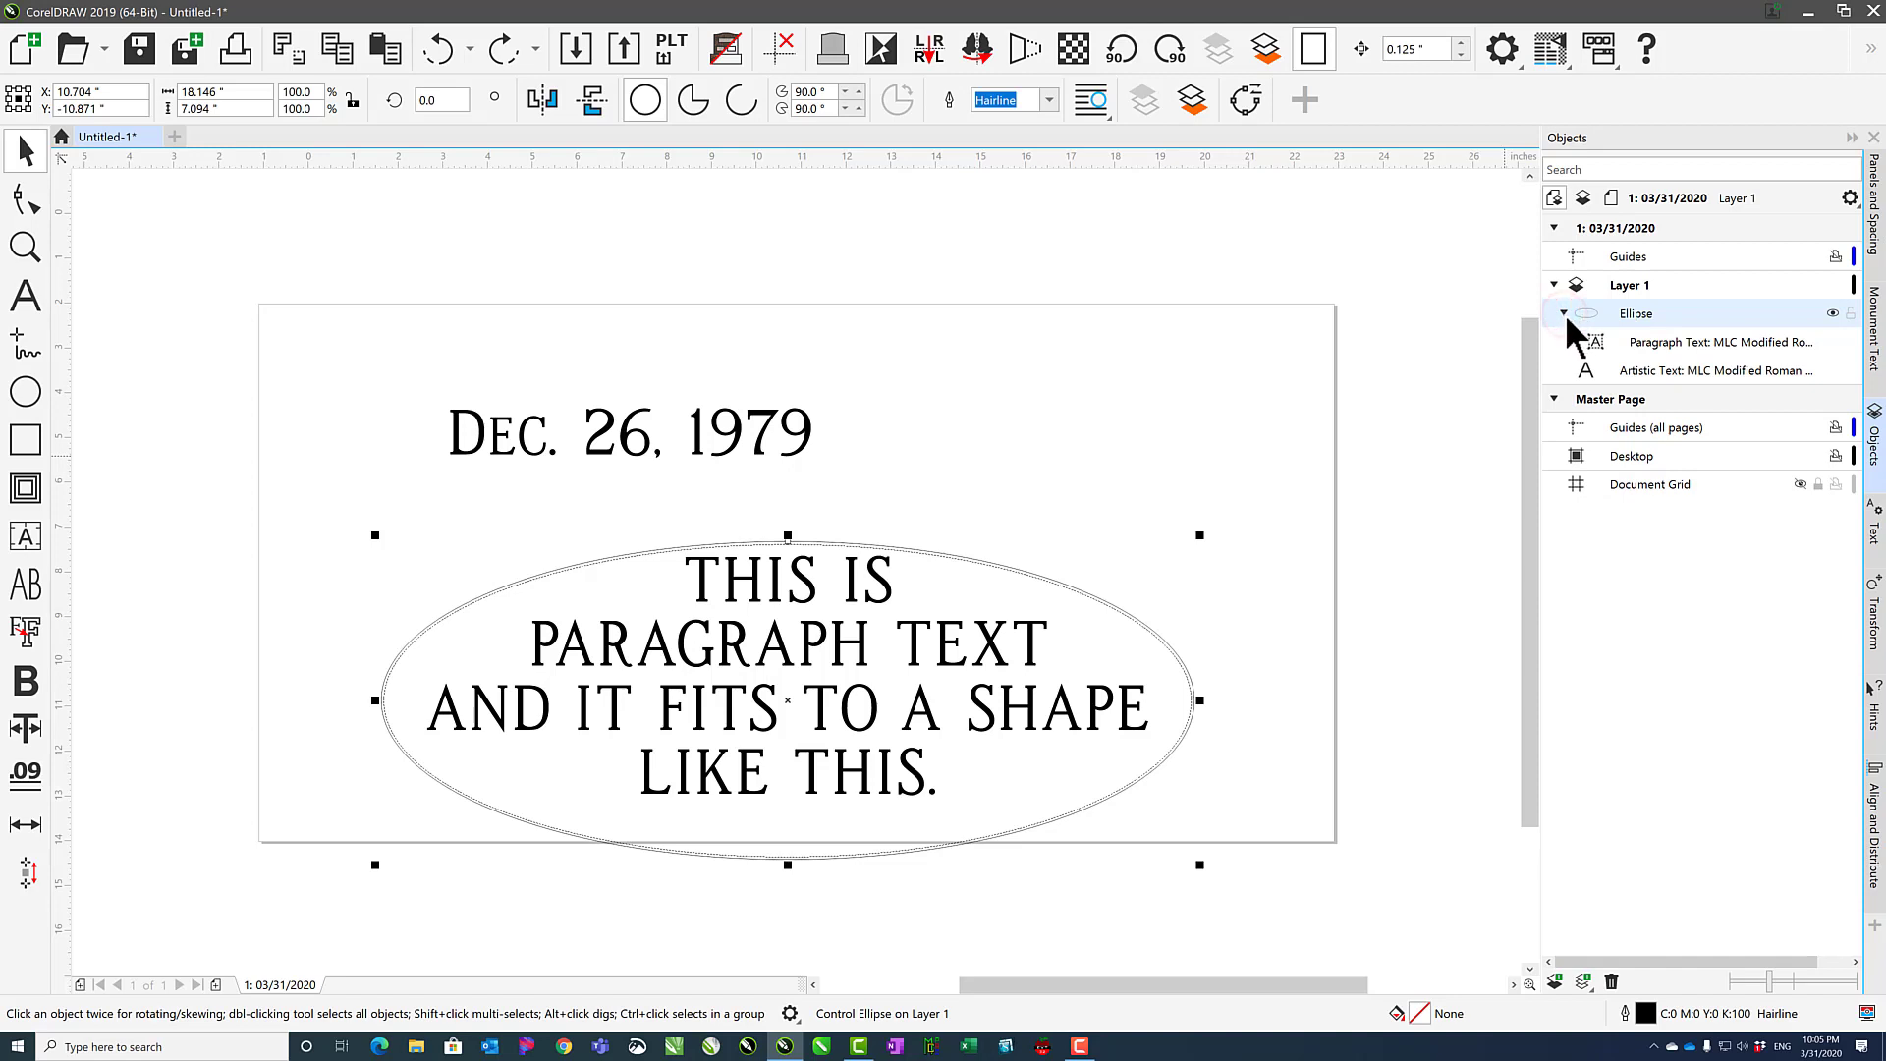
{"action": "left_click", "coordinate": [1564, 313]}
{"action": "left_click", "coordinate": [1563, 313]}
{"action": "left_click", "coordinate": [1700, 339]}
{"action": "left_click", "coordinate": [928, 436]}
{"action": "left_click", "coordinate": [800, 591]}
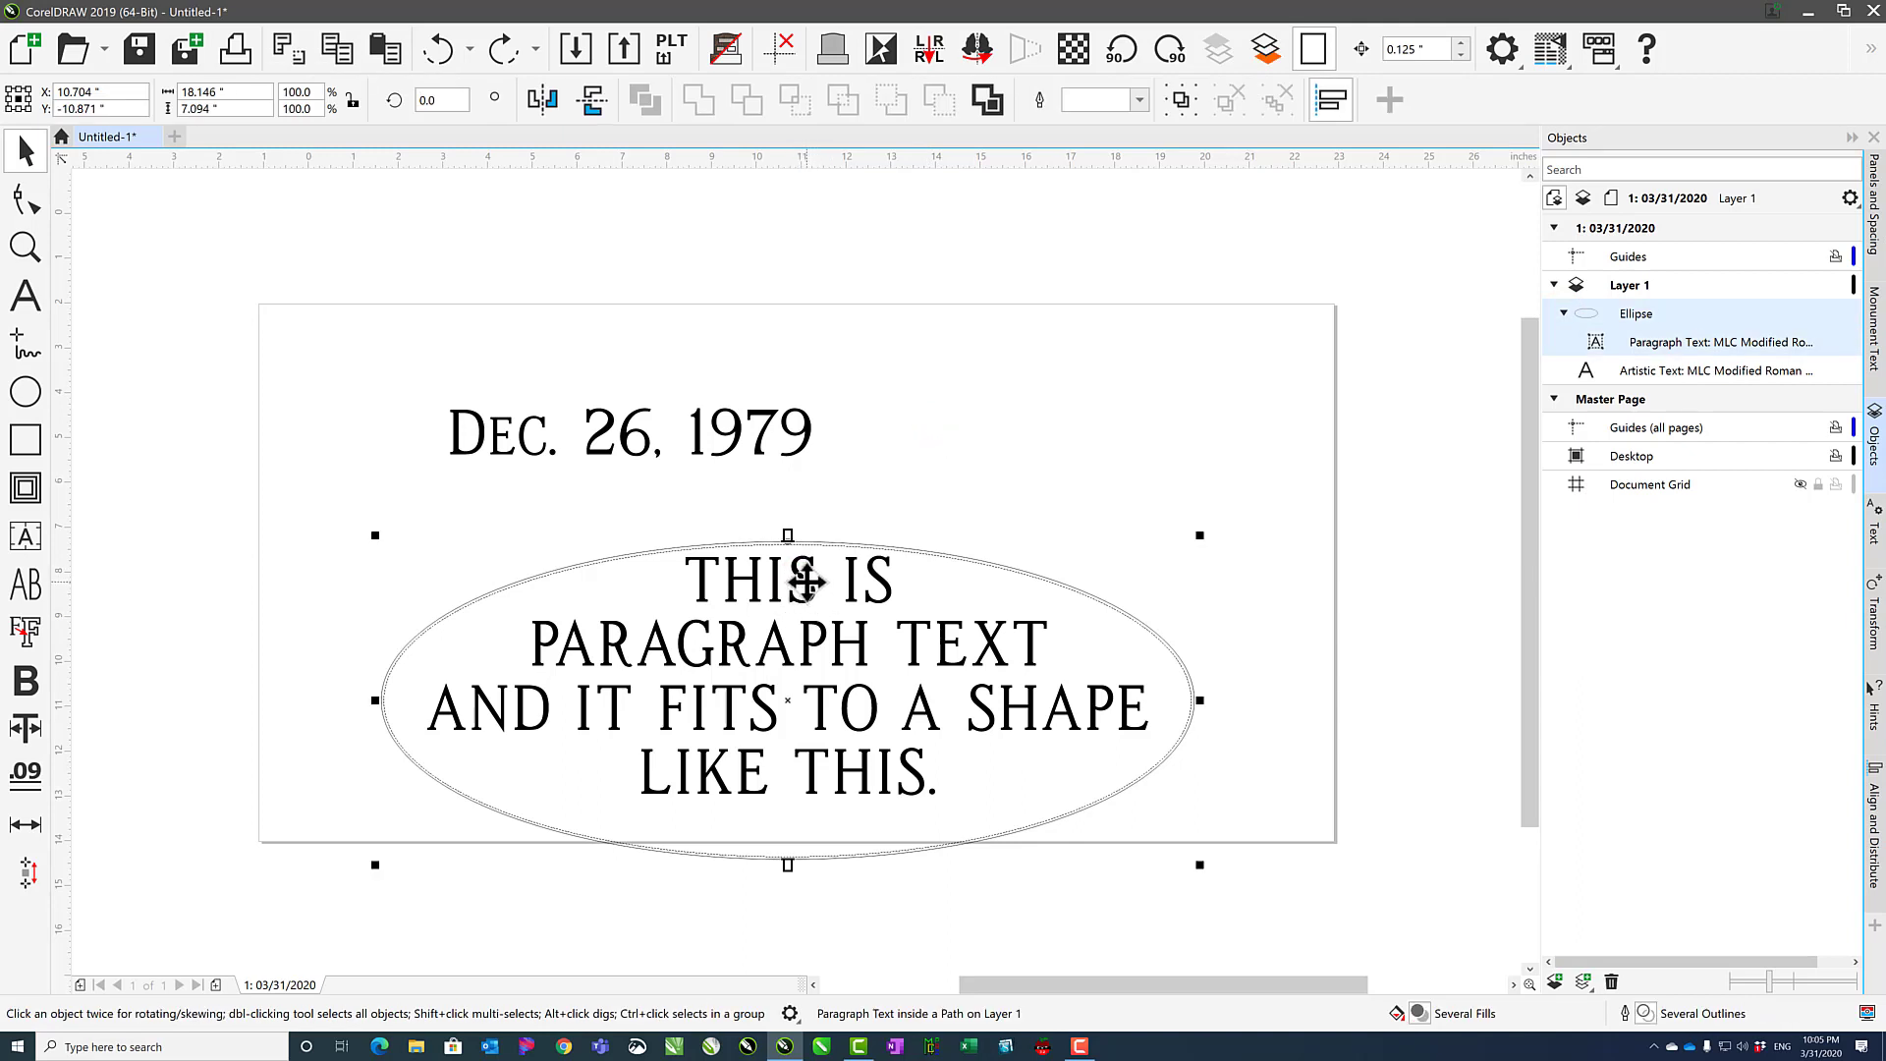
Delete the paragraph text inside the ellipse and the ellipse itself
{"action": "left_click", "coordinate": [806, 583], "text": "ctrl"}
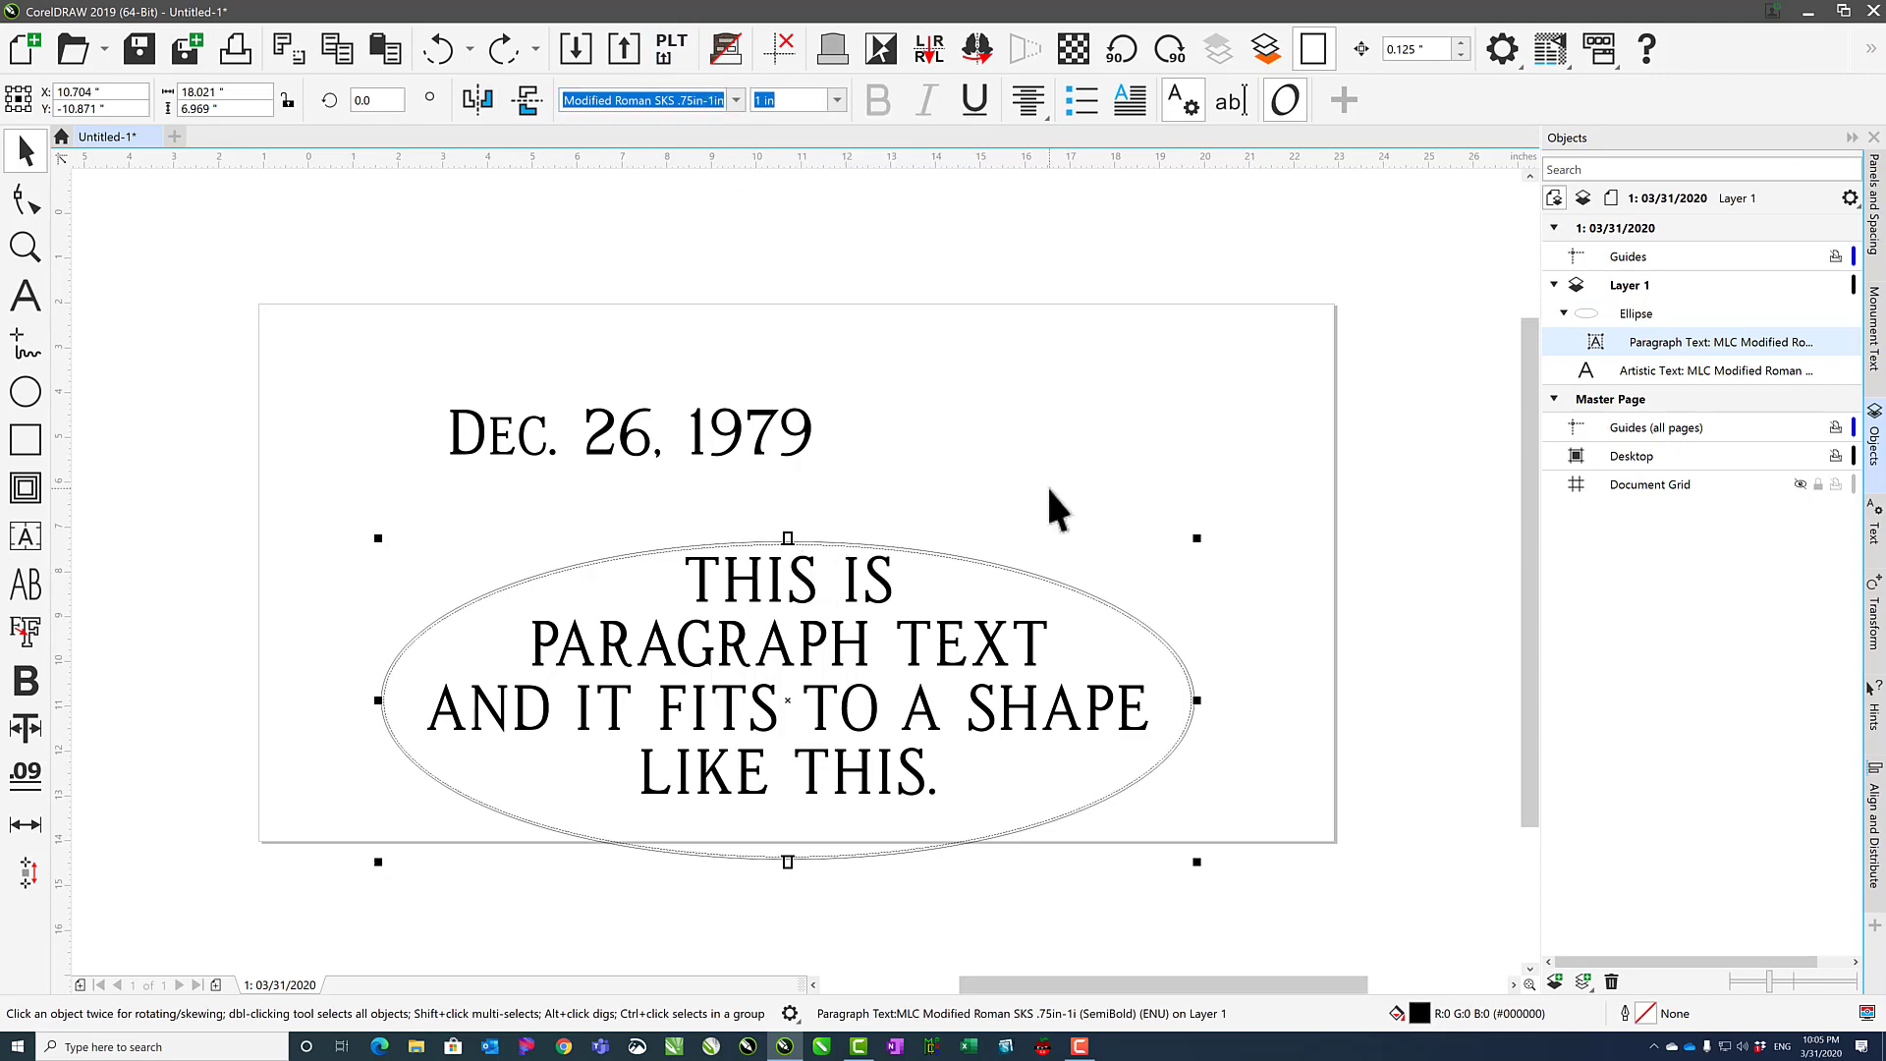
{"action": "key", "text": "Delete"}
{"action": "left_click", "coordinate": [785, 543]}
{"action": "key", "text": "Delete"}
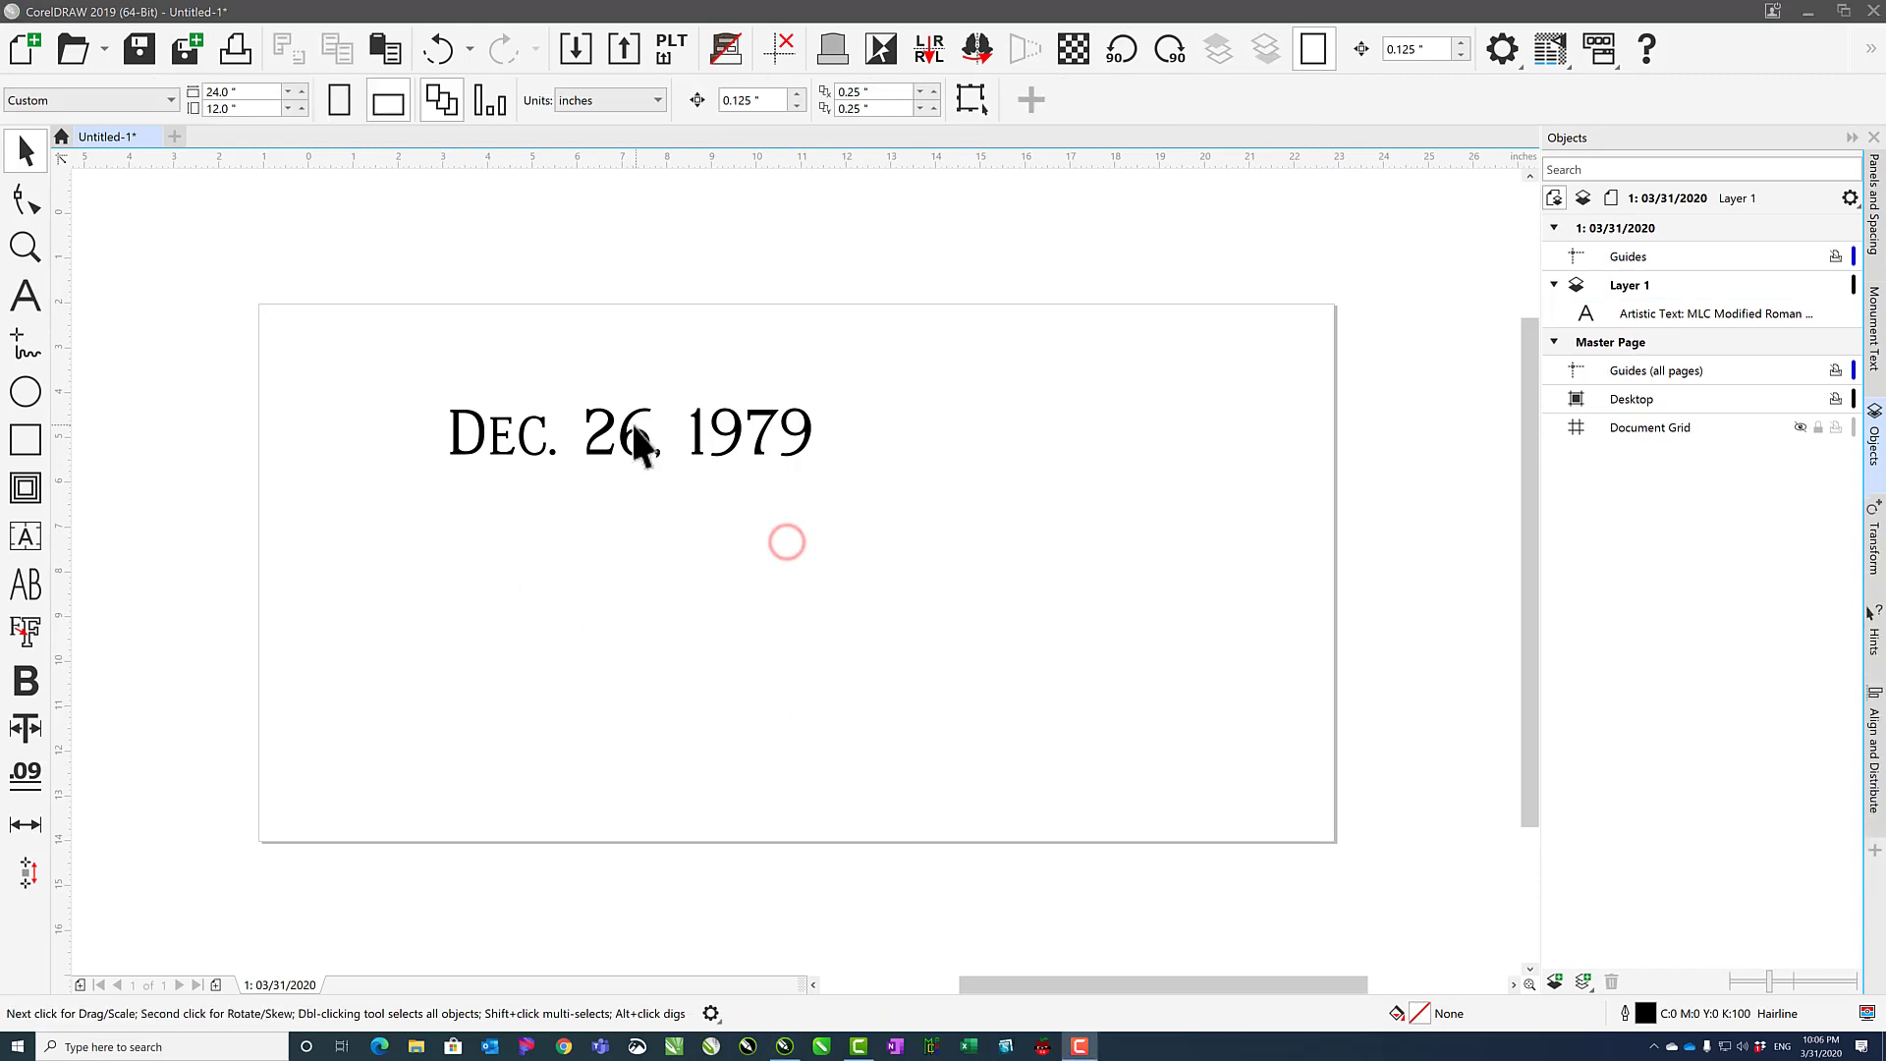
Set the character spacing of the "Dec. 26, 1979" artistic text to 15%
{"action": "left_click", "coordinate": [628, 434]}
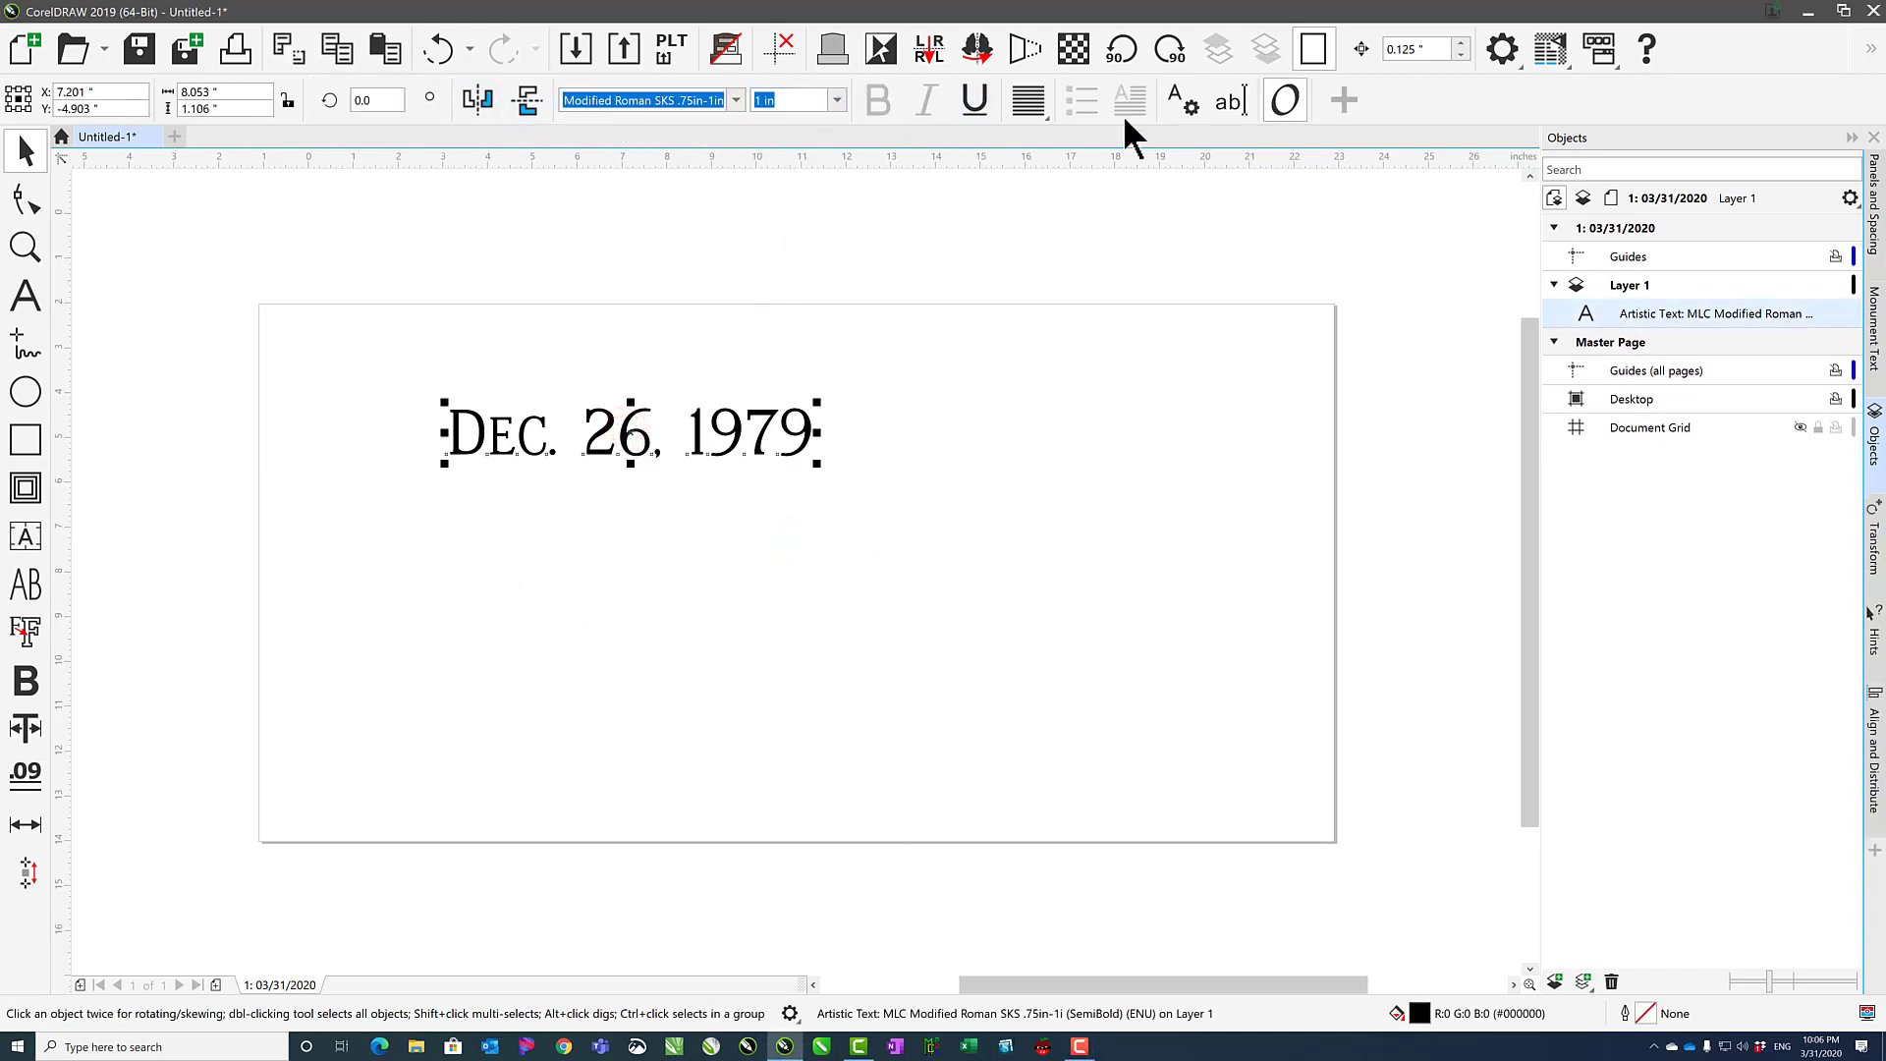
{"action": "left_click", "coordinate": [1184, 104]}
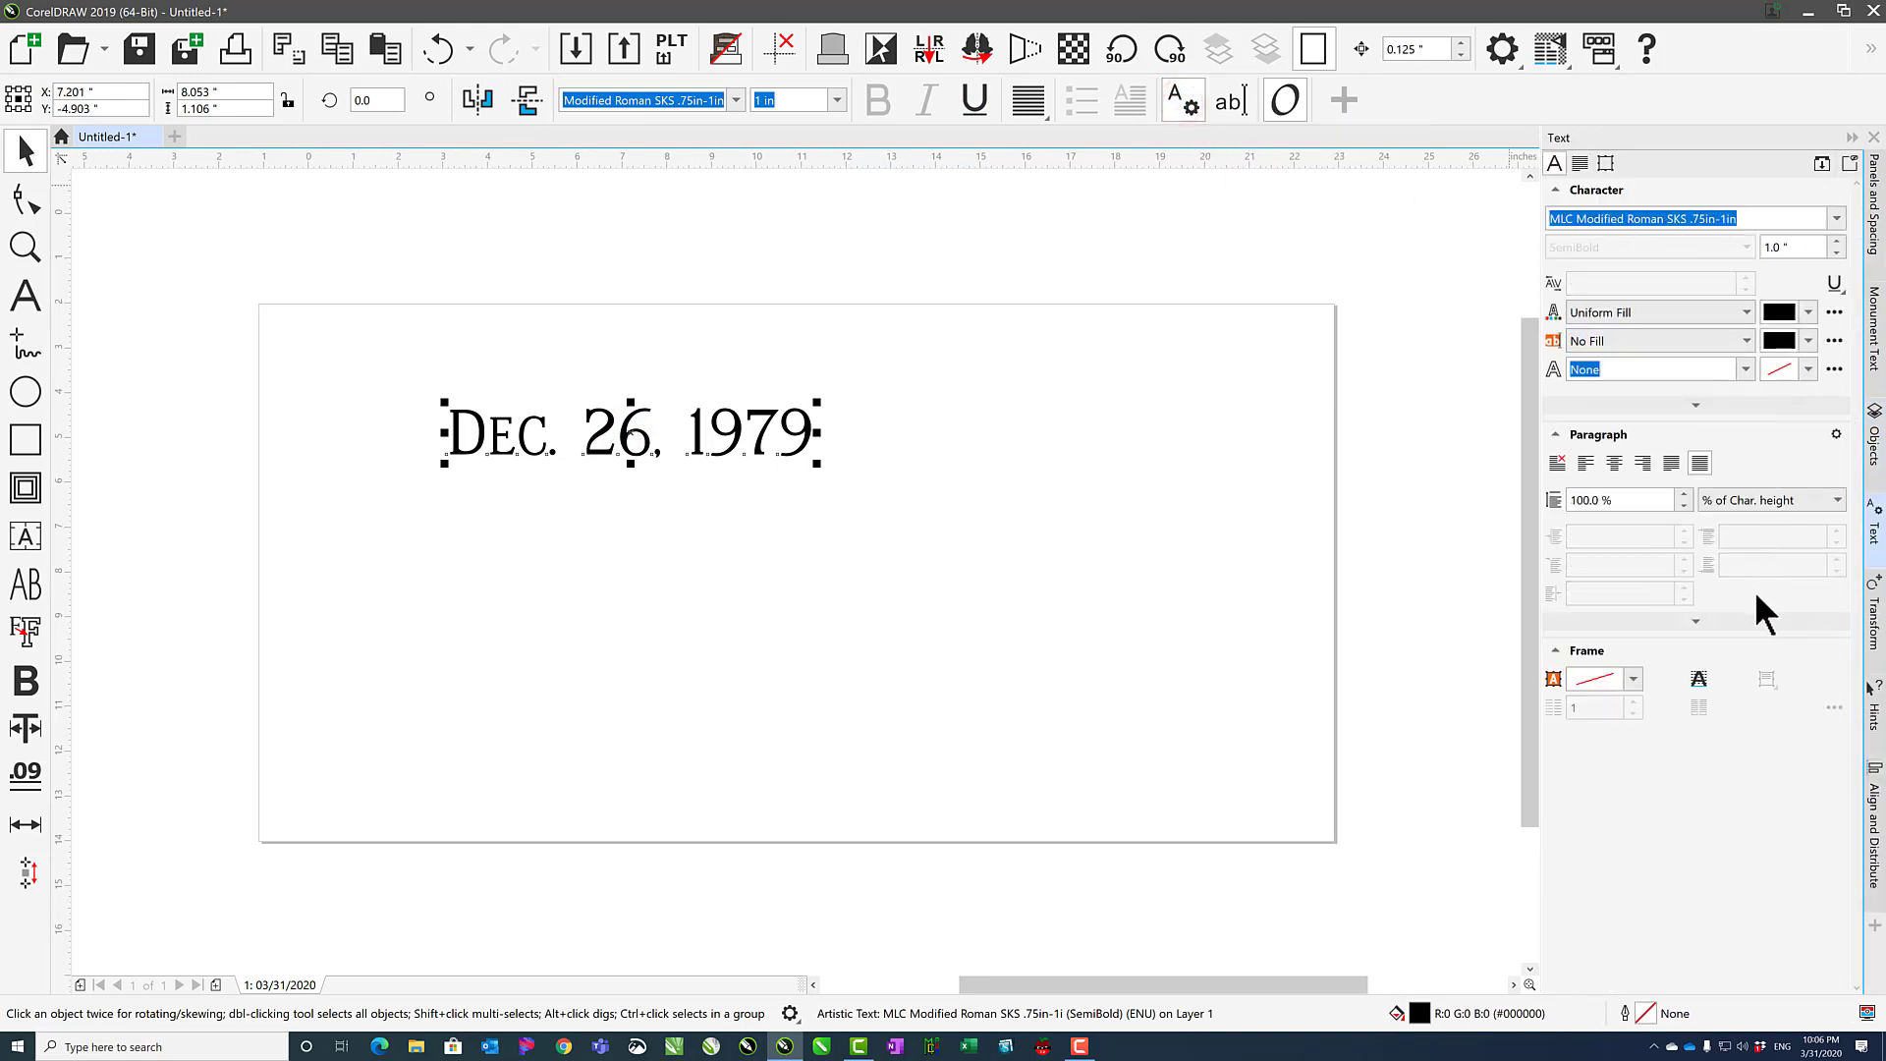
{"action": "left_click", "coordinate": [1697, 619]}
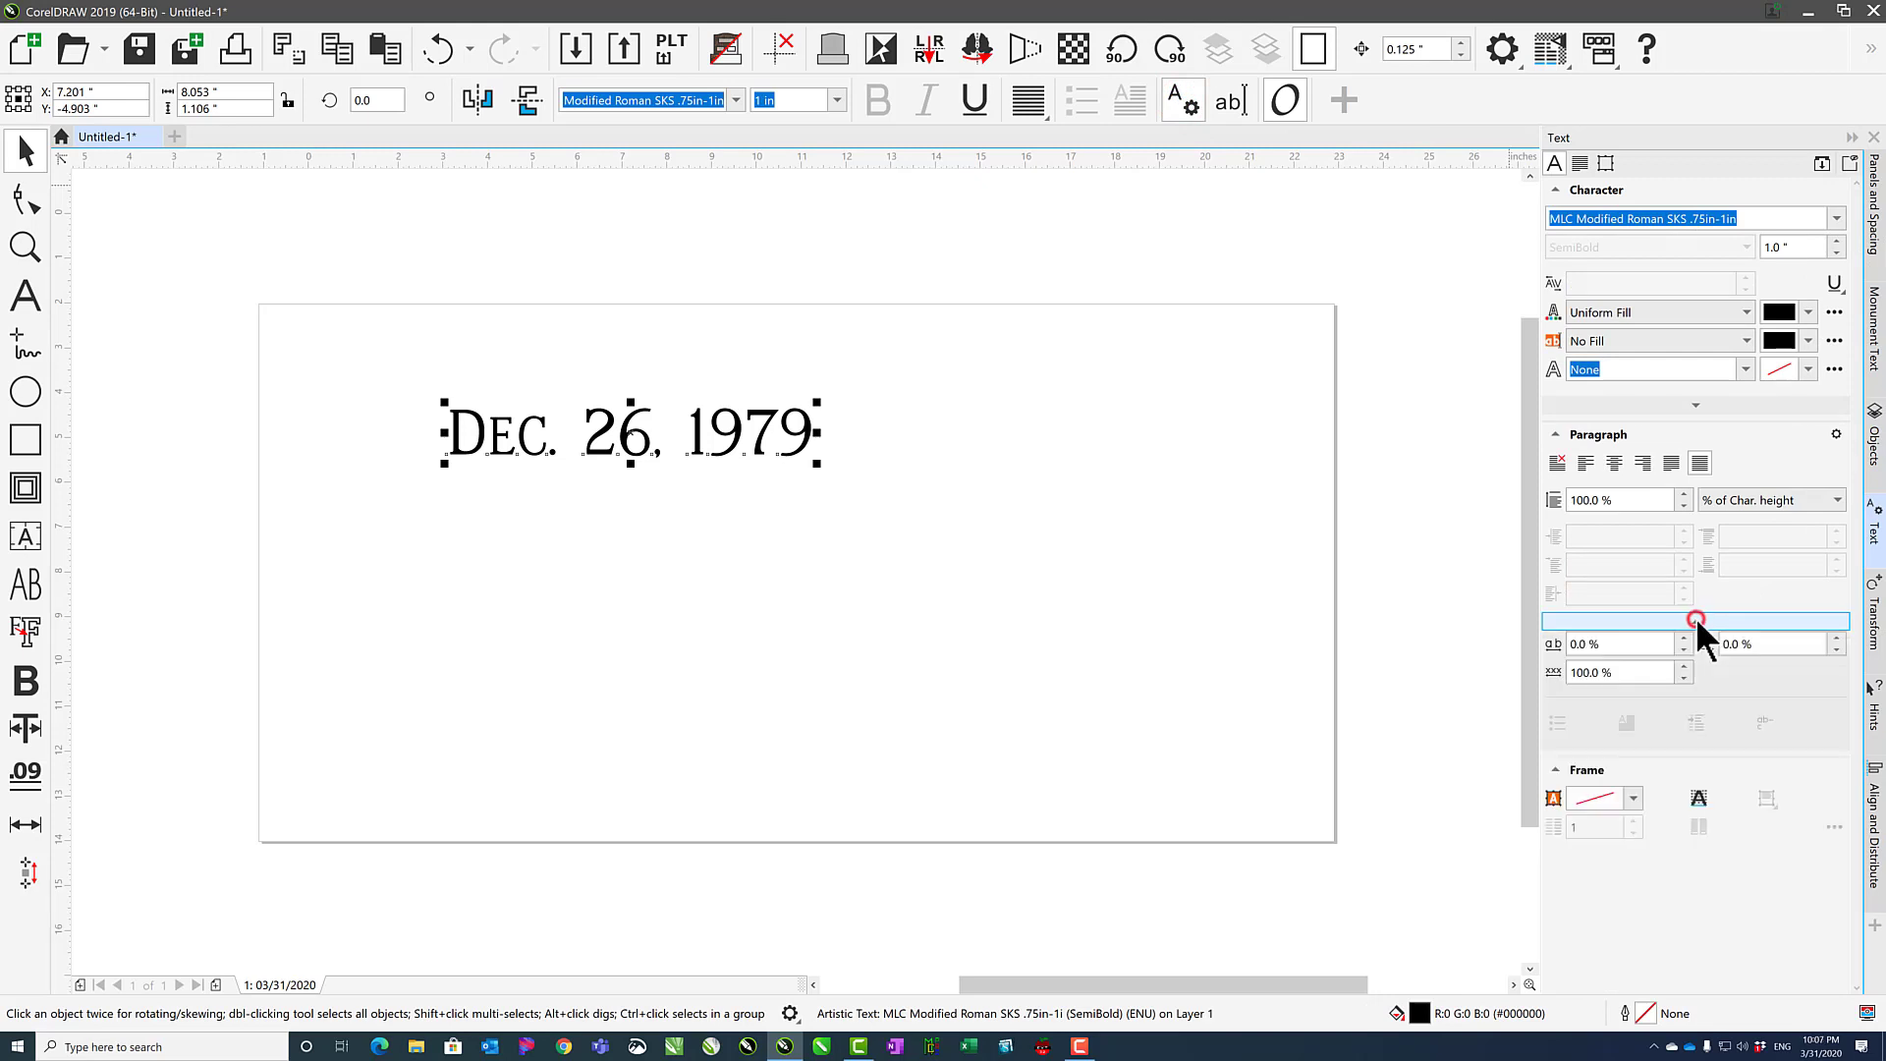
{"action": "left_click", "coordinate": [1614, 643]}
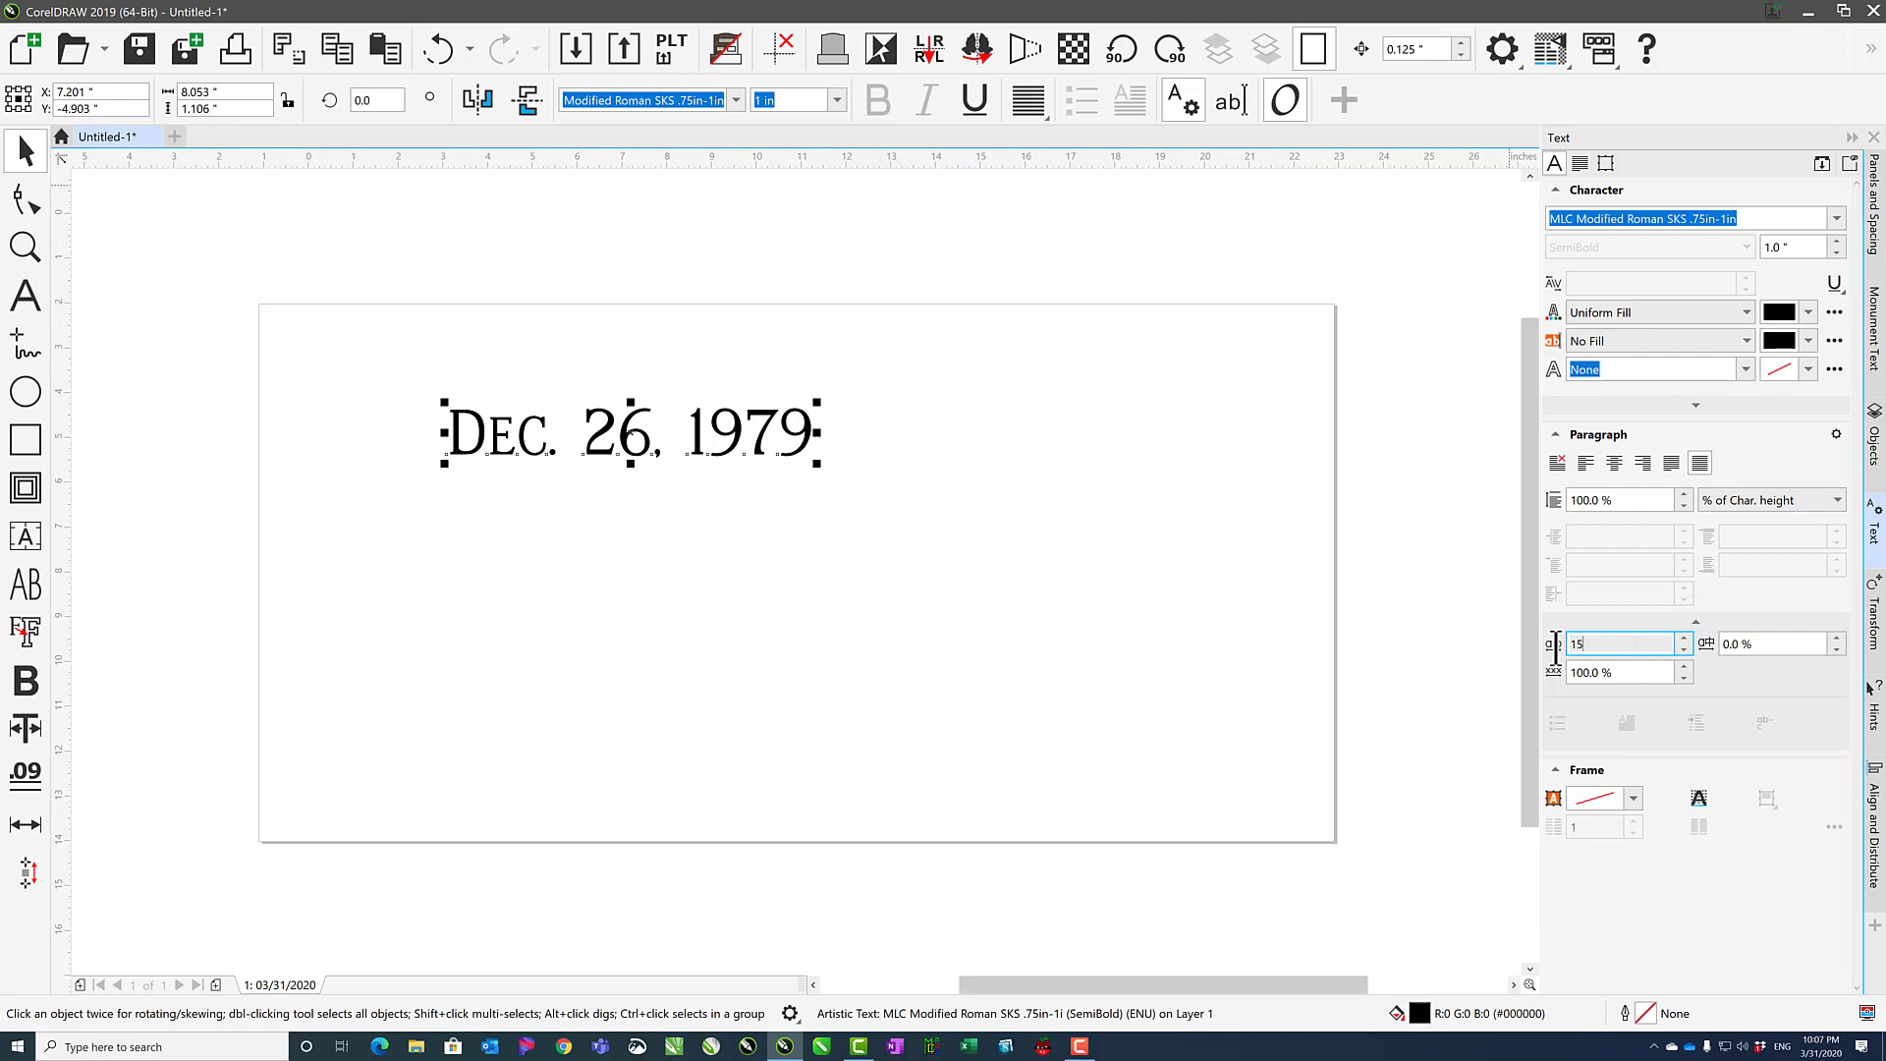
{"action": "type", "text": "15"}
{"action": "key", "text": "Return"}
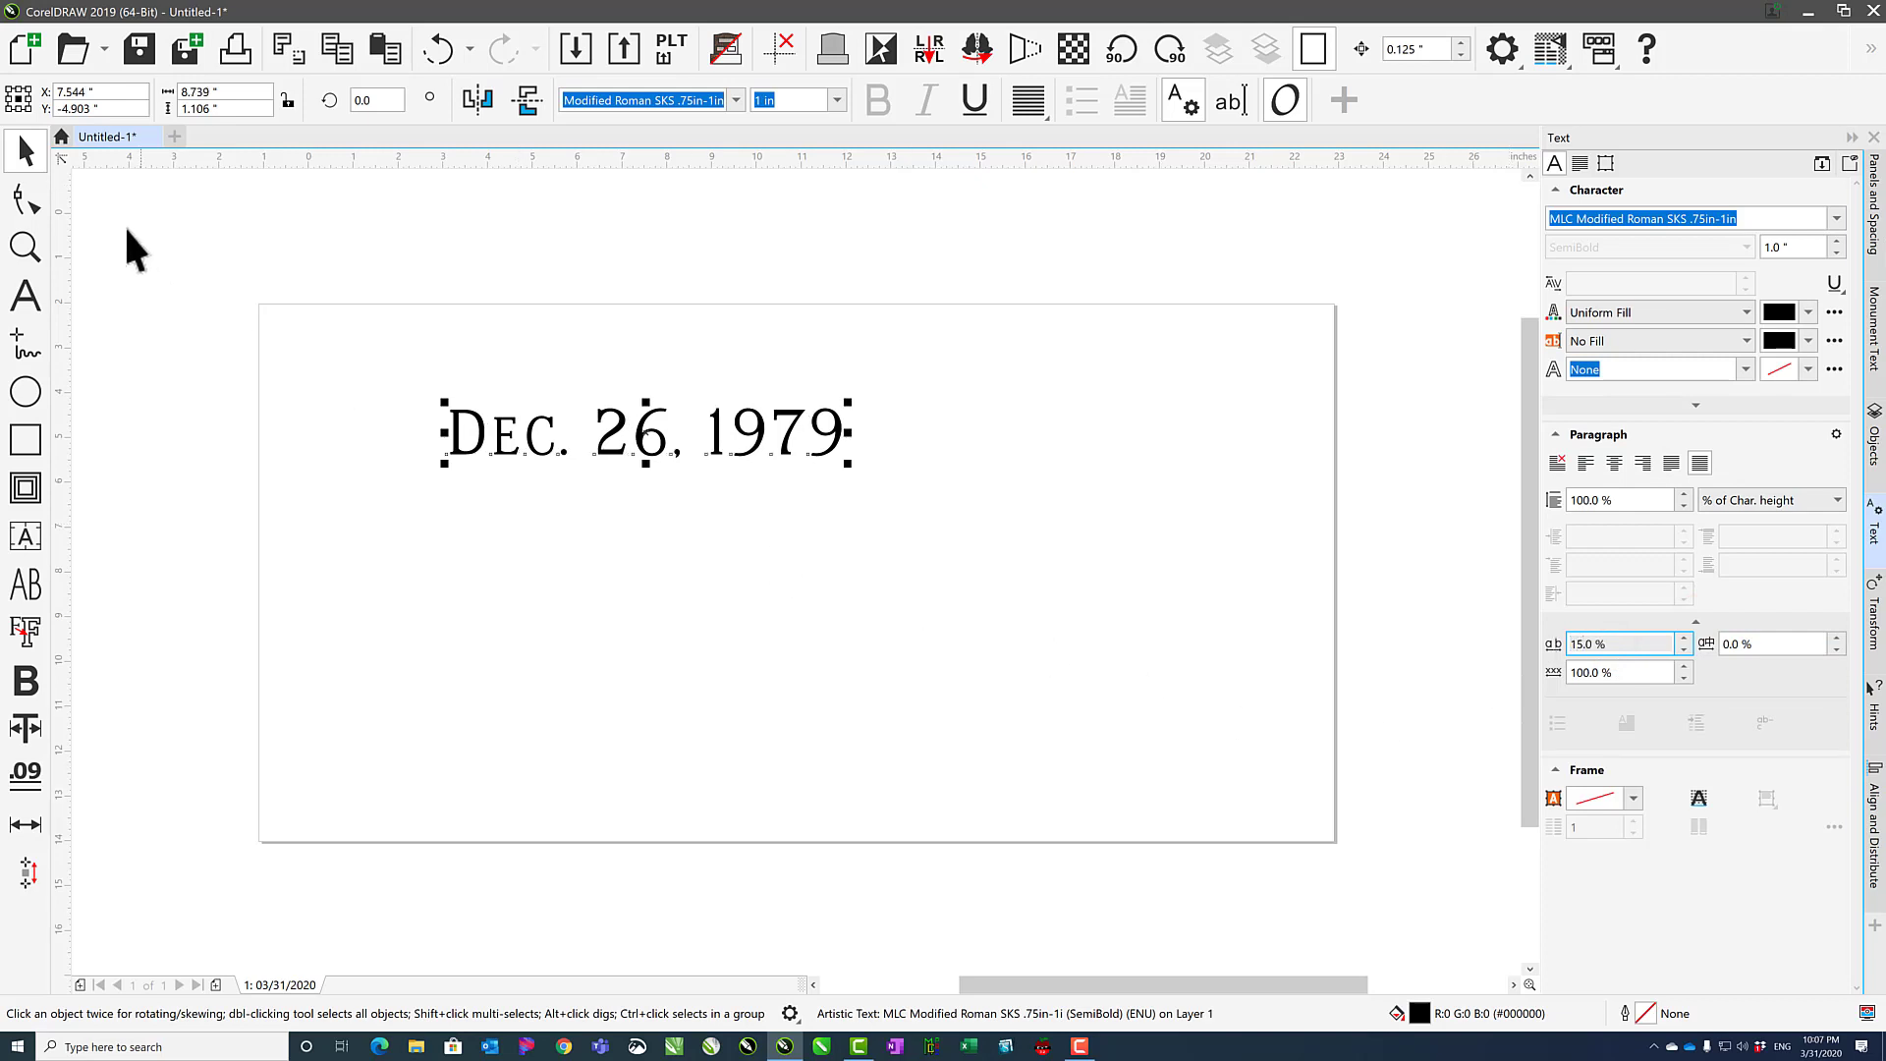
{"action": "left_click", "coordinate": [26, 195]}
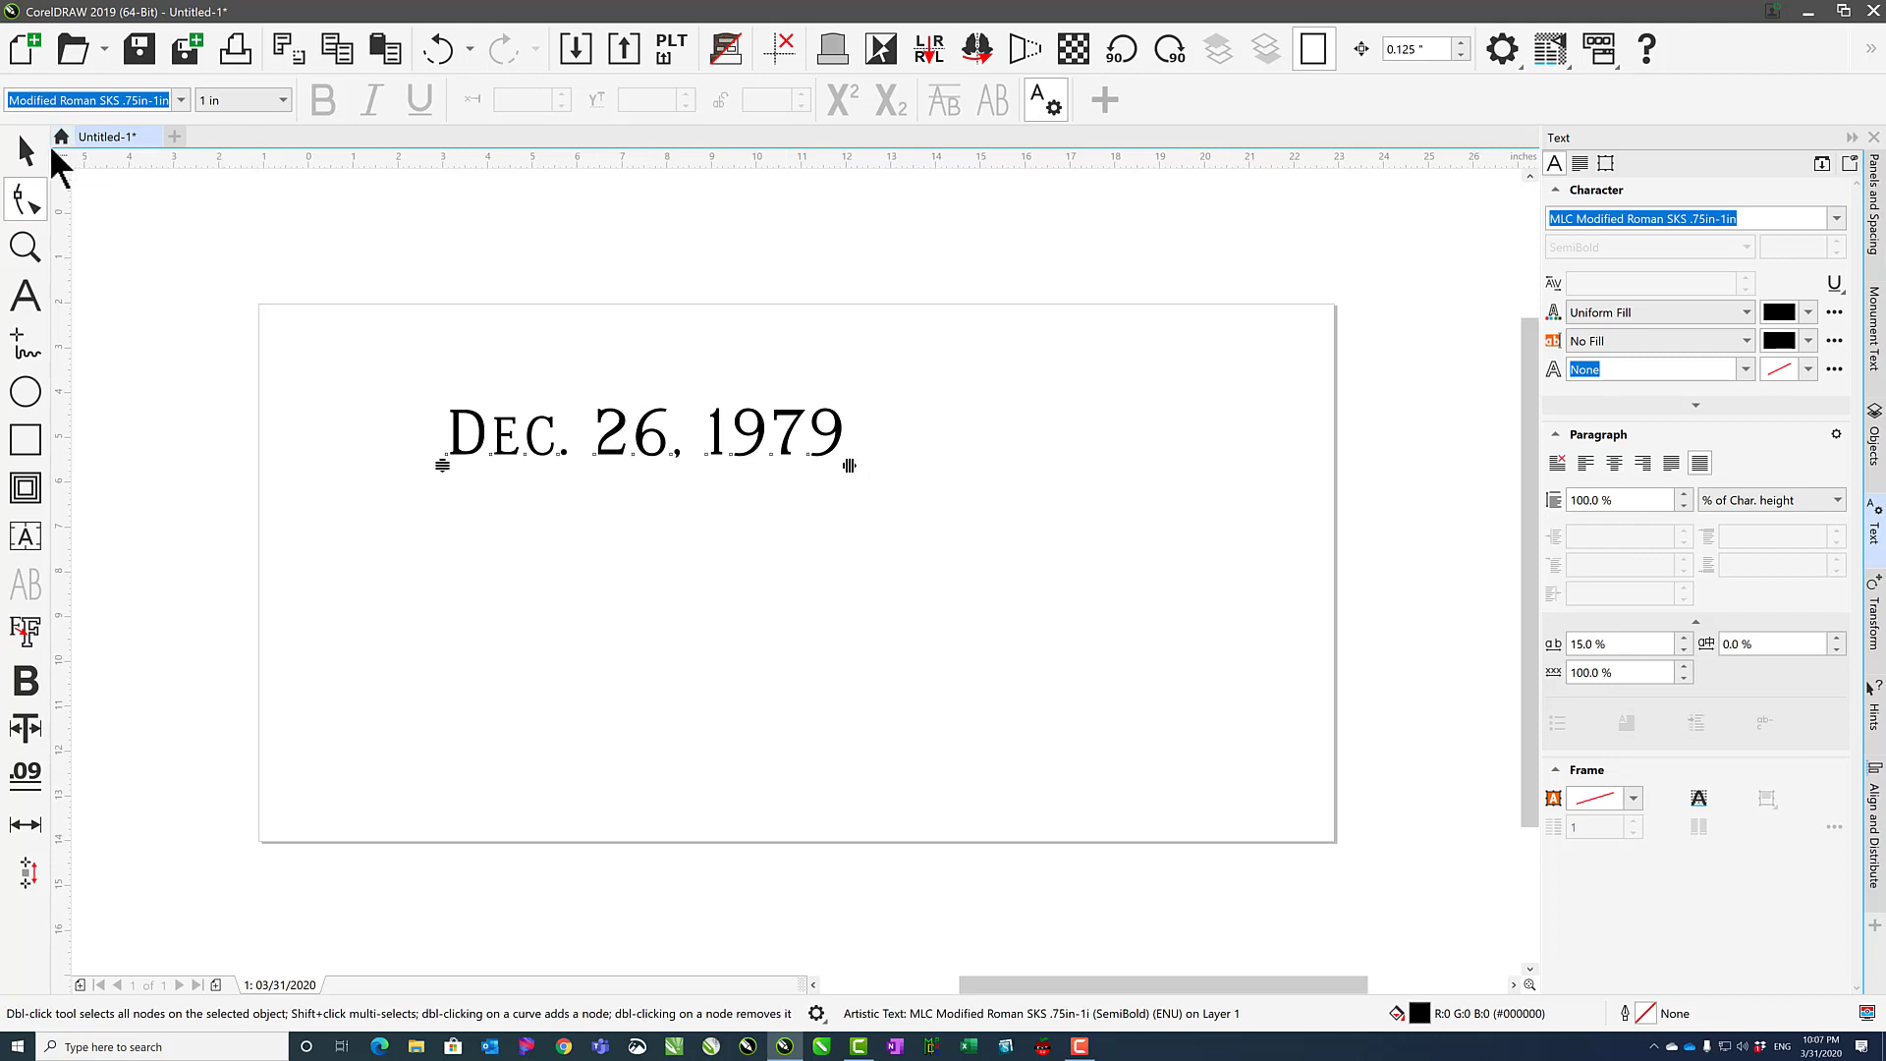
{"action": "left_click", "coordinate": [25, 150]}
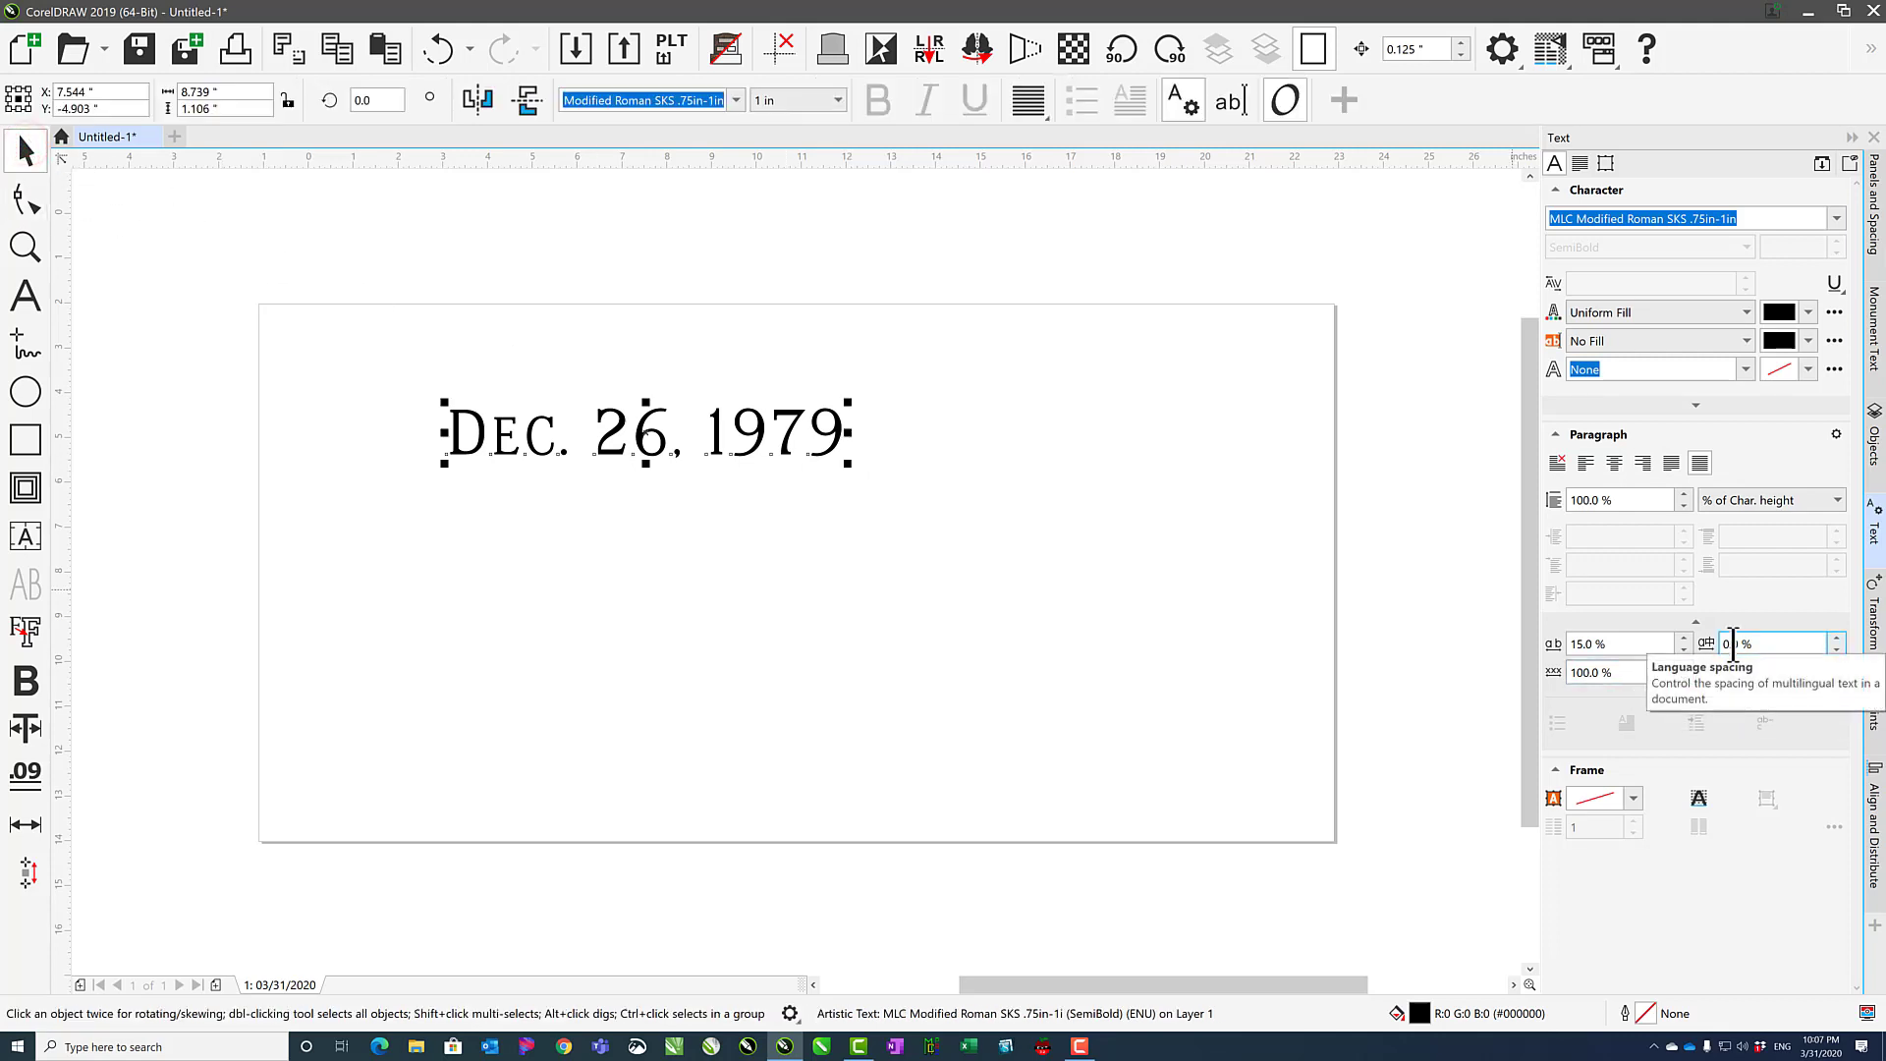
{"action": "left_click", "coordinate": [1059, 465]}
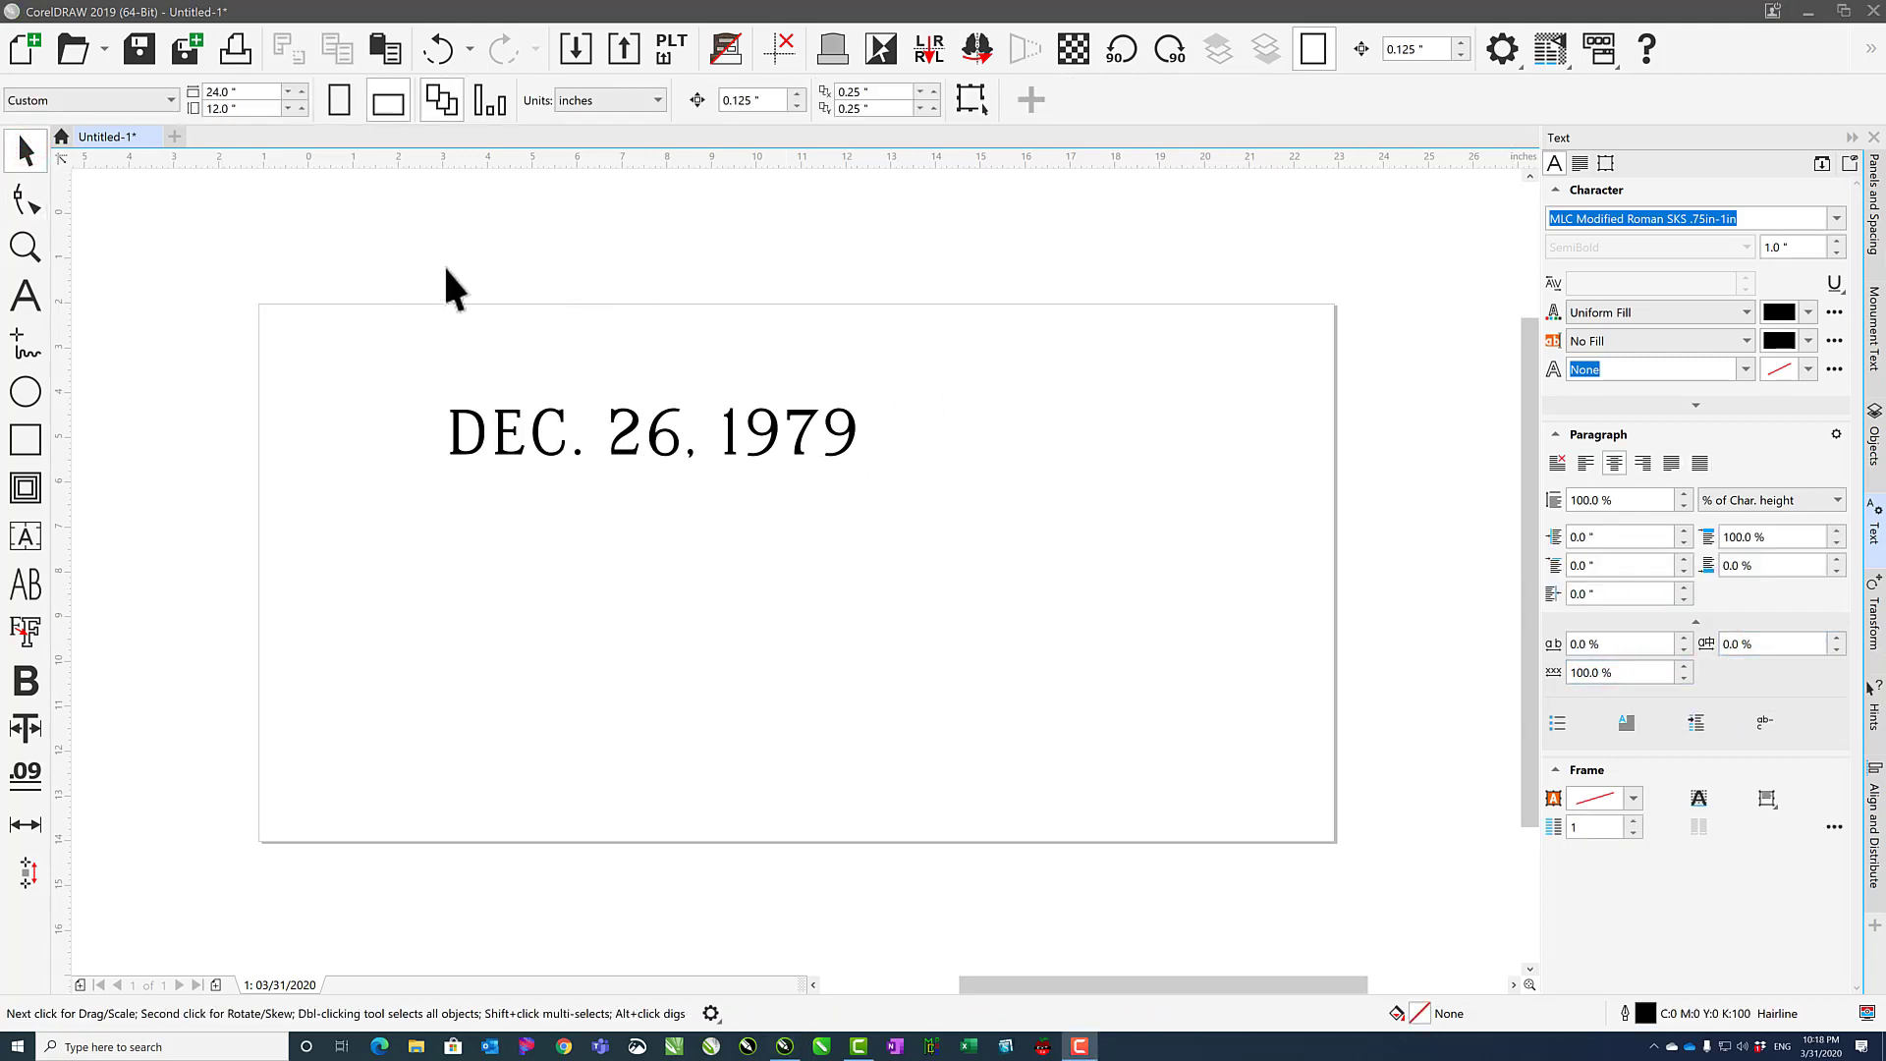
Place the text cursor at various points within the date "DEC. 26, 1979" and select all of its characters
{"action": "left_click", "coordinate": [25, 294]}
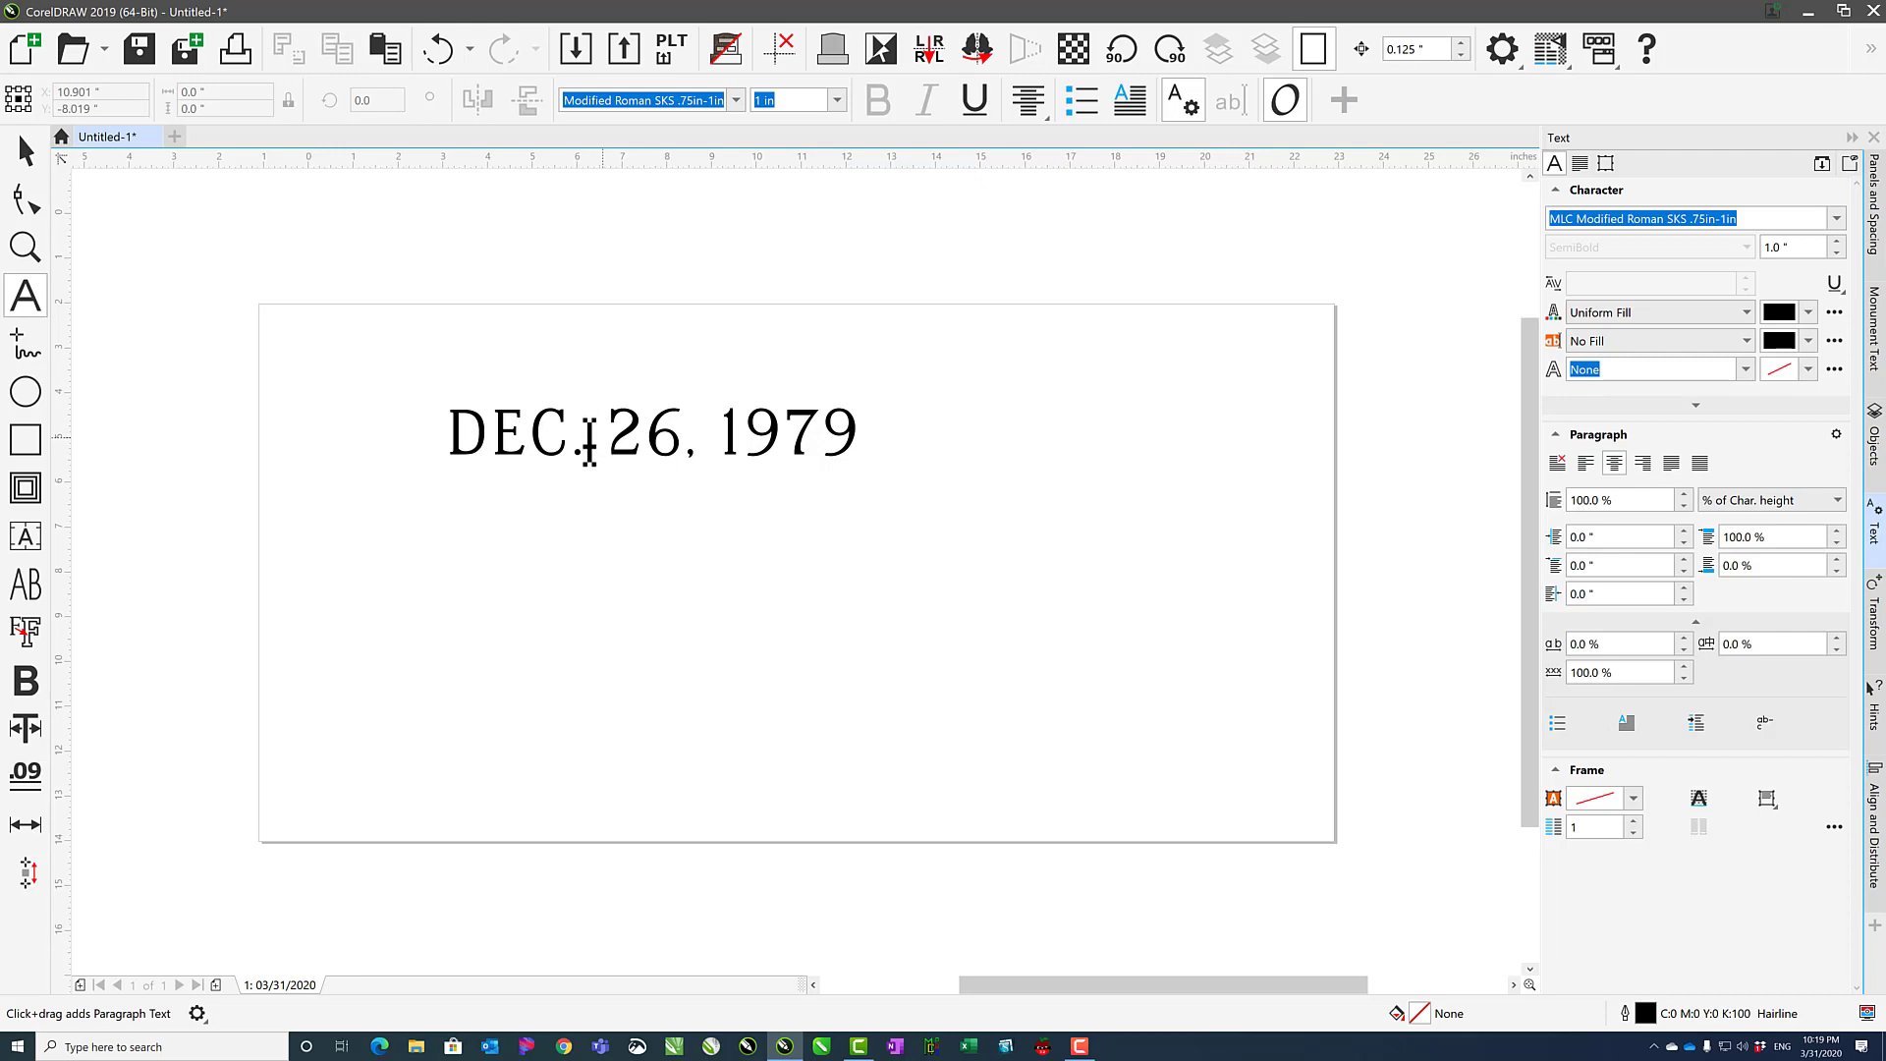
{"action": "left_click", "coordinate": [534, 439]}
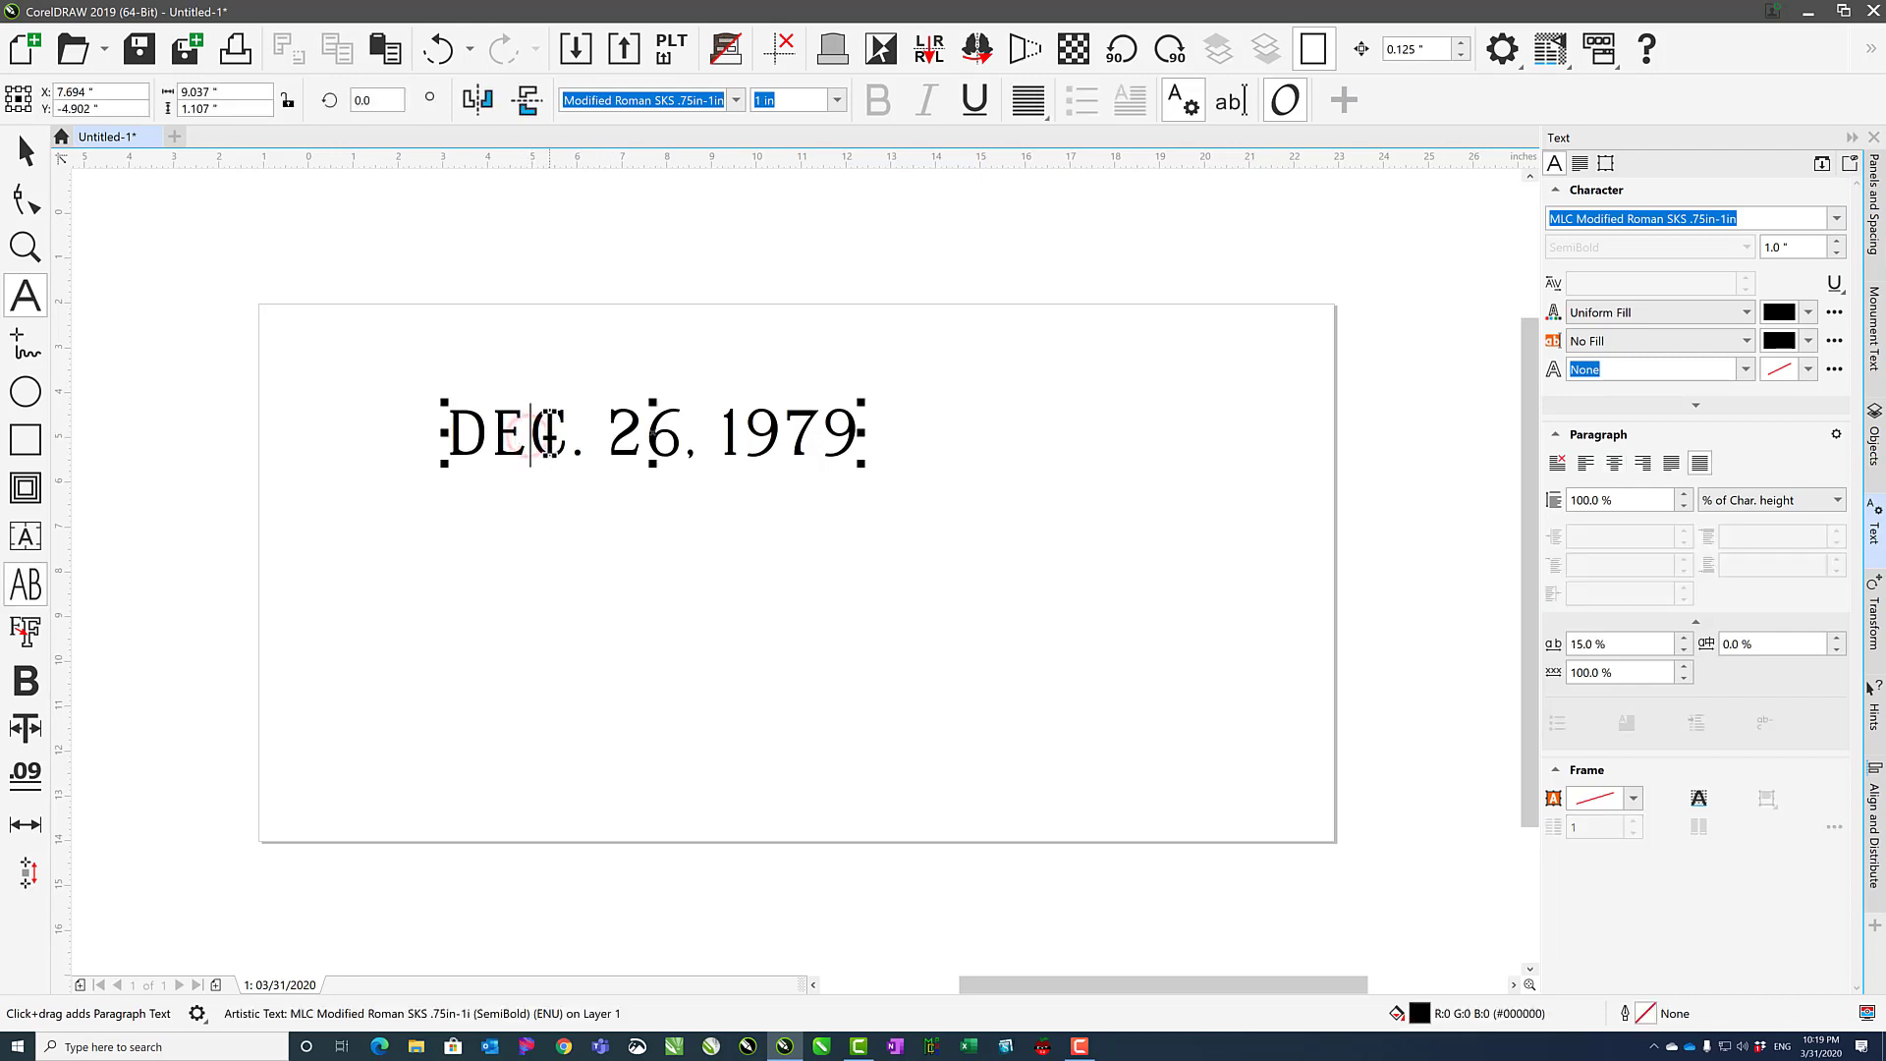
{"action": "left_click", "coordinate": [723, 437]}
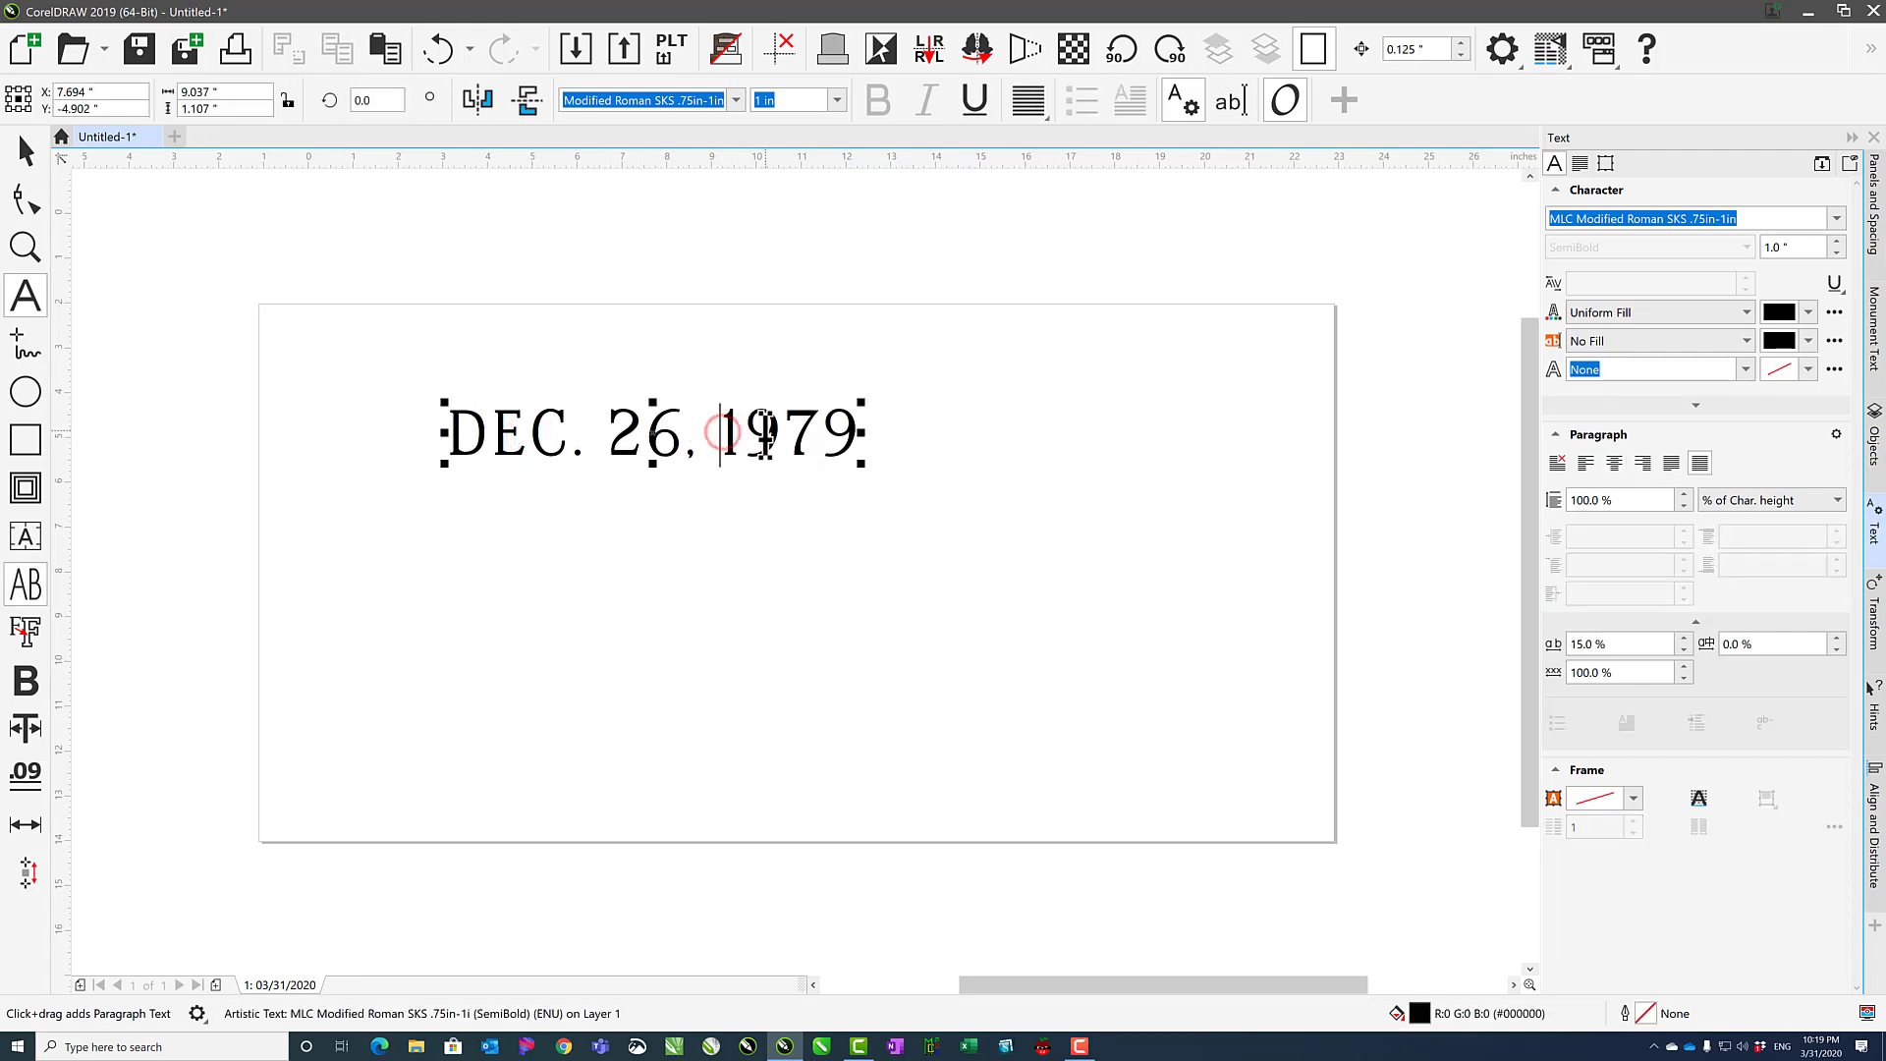
{"action": "left_click", "coordinate": [747, 432]}
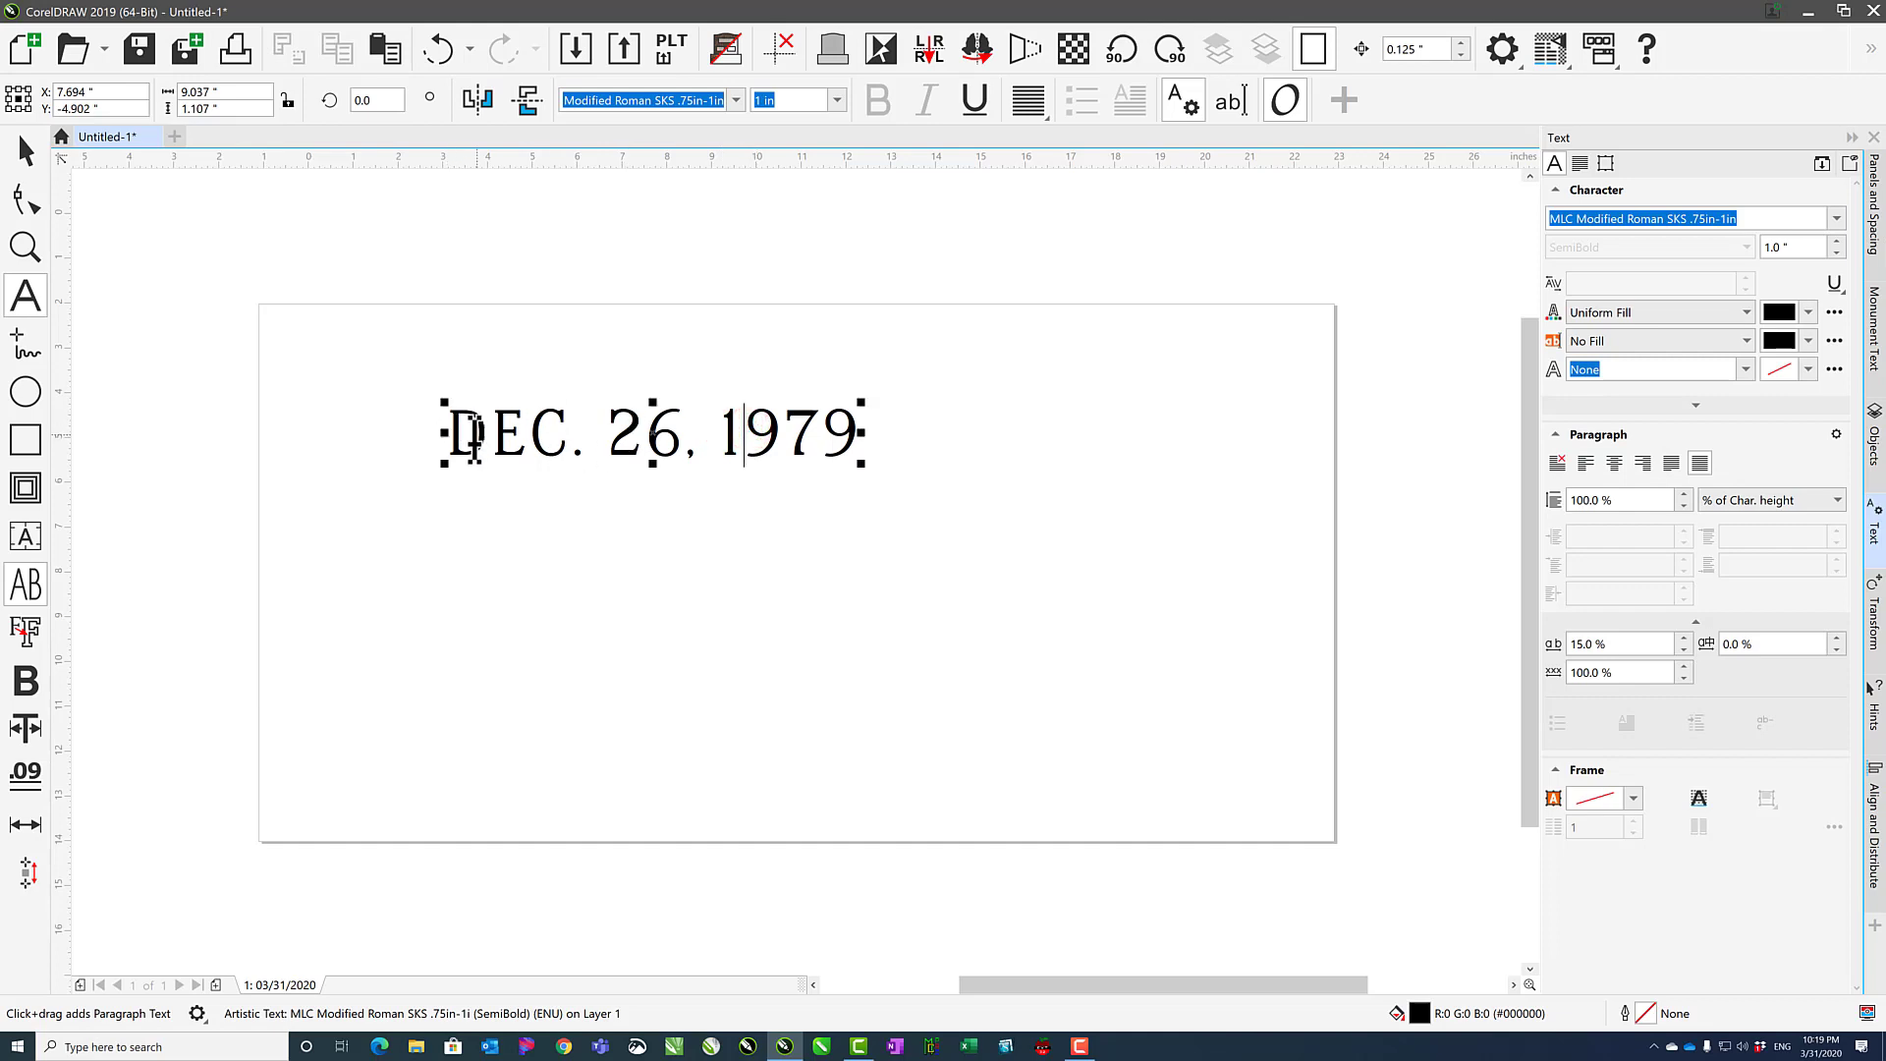
{"action": "left_click_drag", "start_coordinate": [447, 433], "coordinate": [530, 433]}
{"action": "left_click_drag", "start_coordinate": [736, 432], "coordinate": [879, 427]}
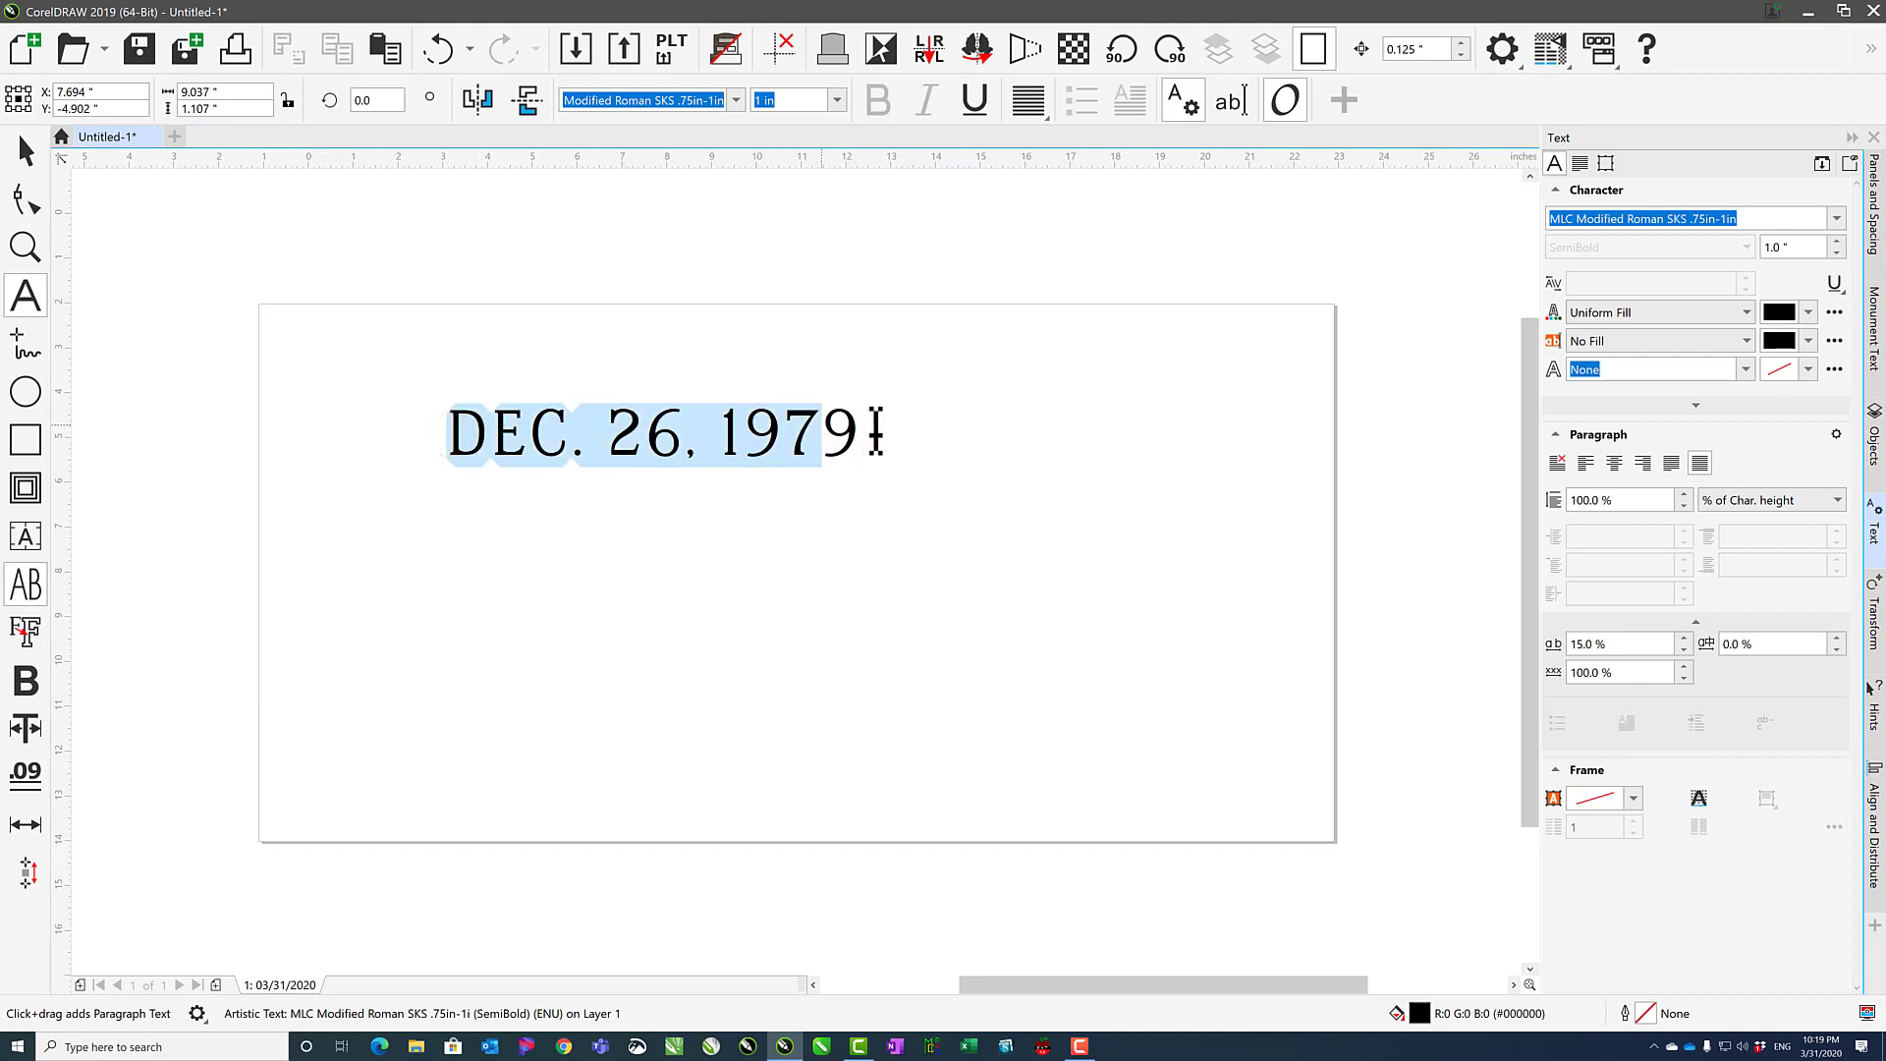
{"action": "left_click", "coordinate": [784, 432]}
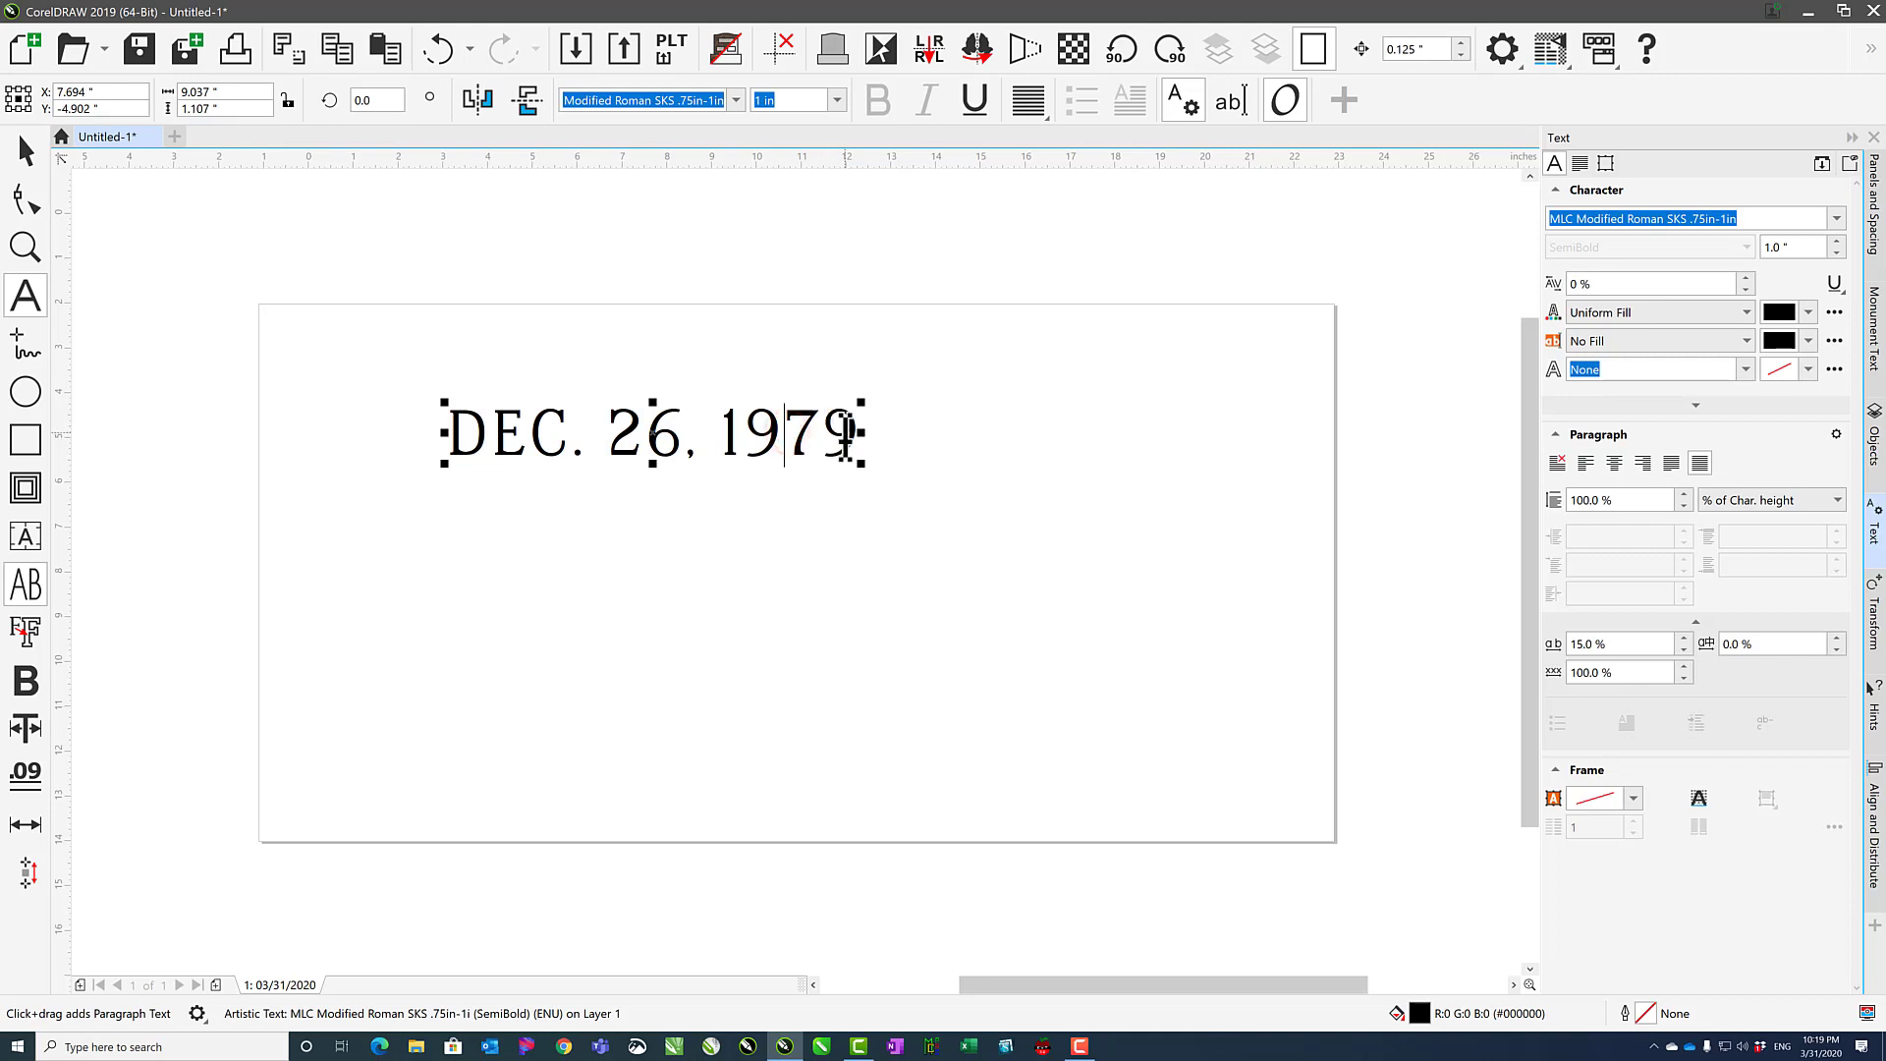
{"action": "left_click_drag", "start_coordinate": [854, 434], "coordinate": [442, 434]}
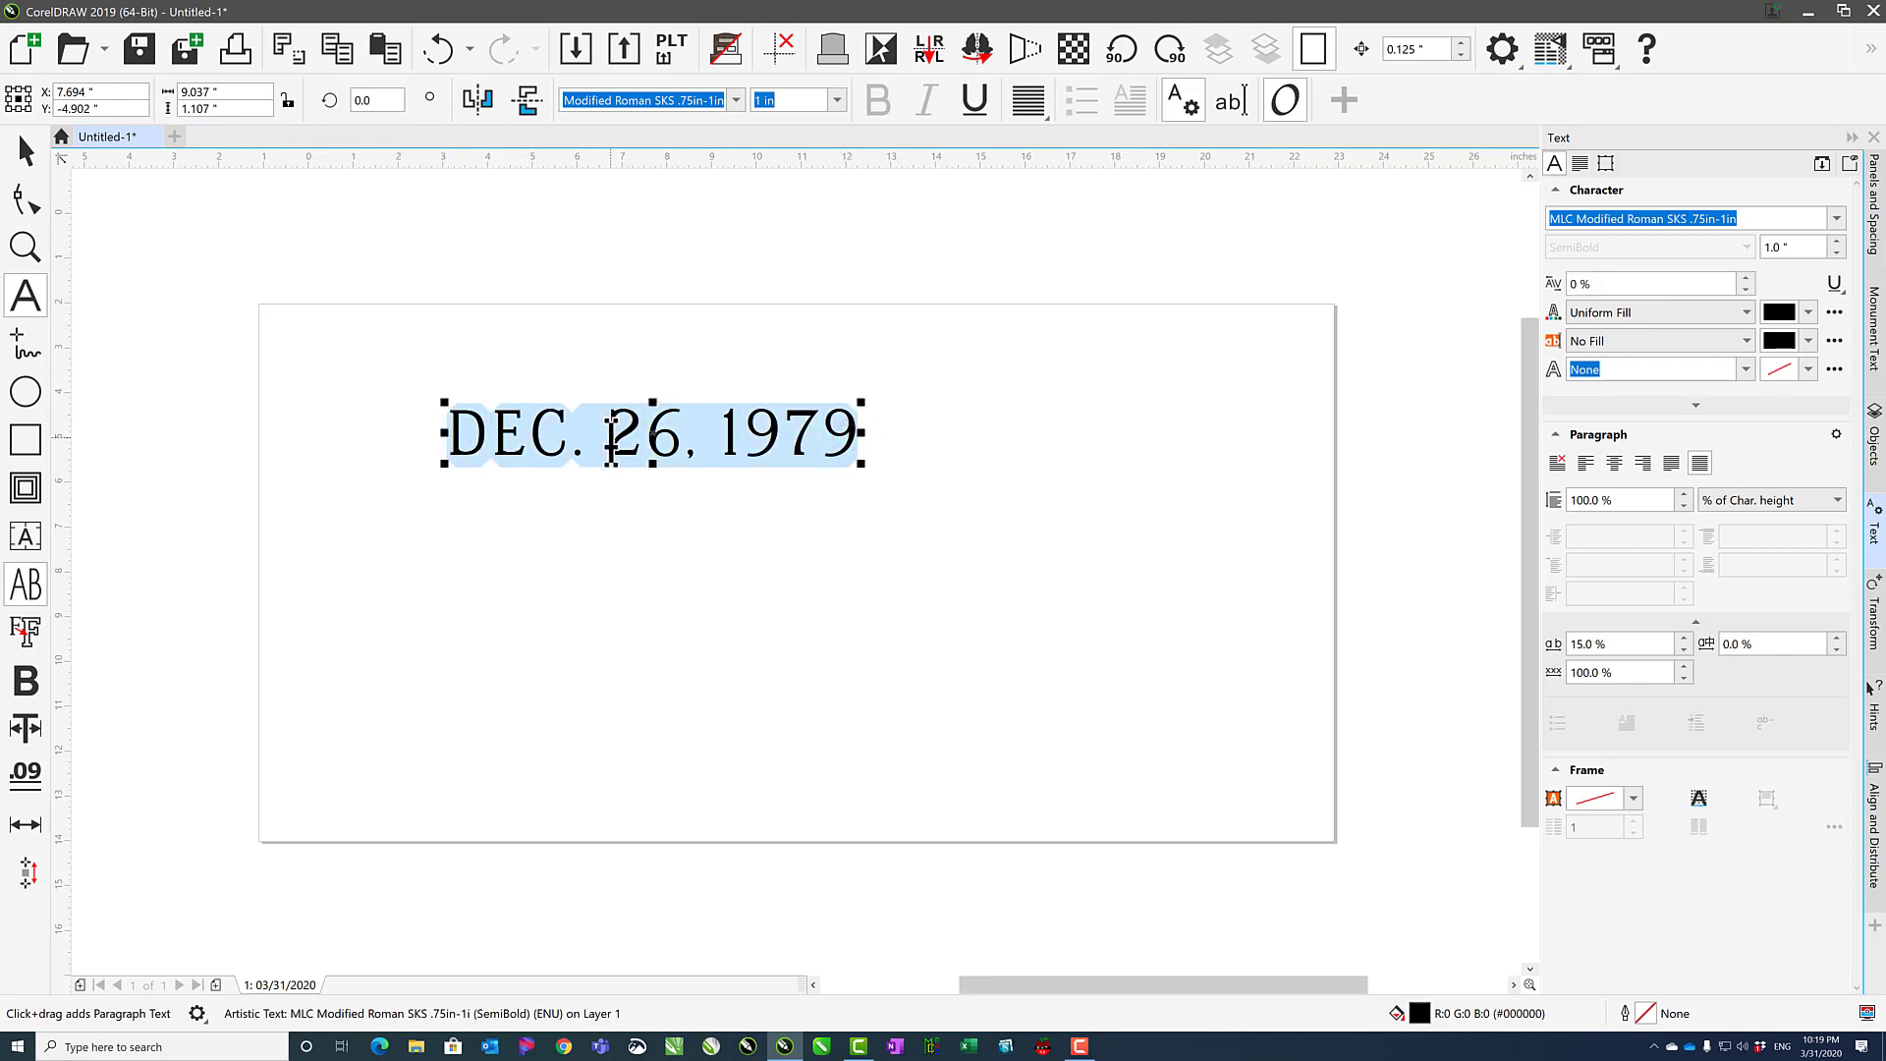
{"action": "left_click", "coordinate": [610, 437]}
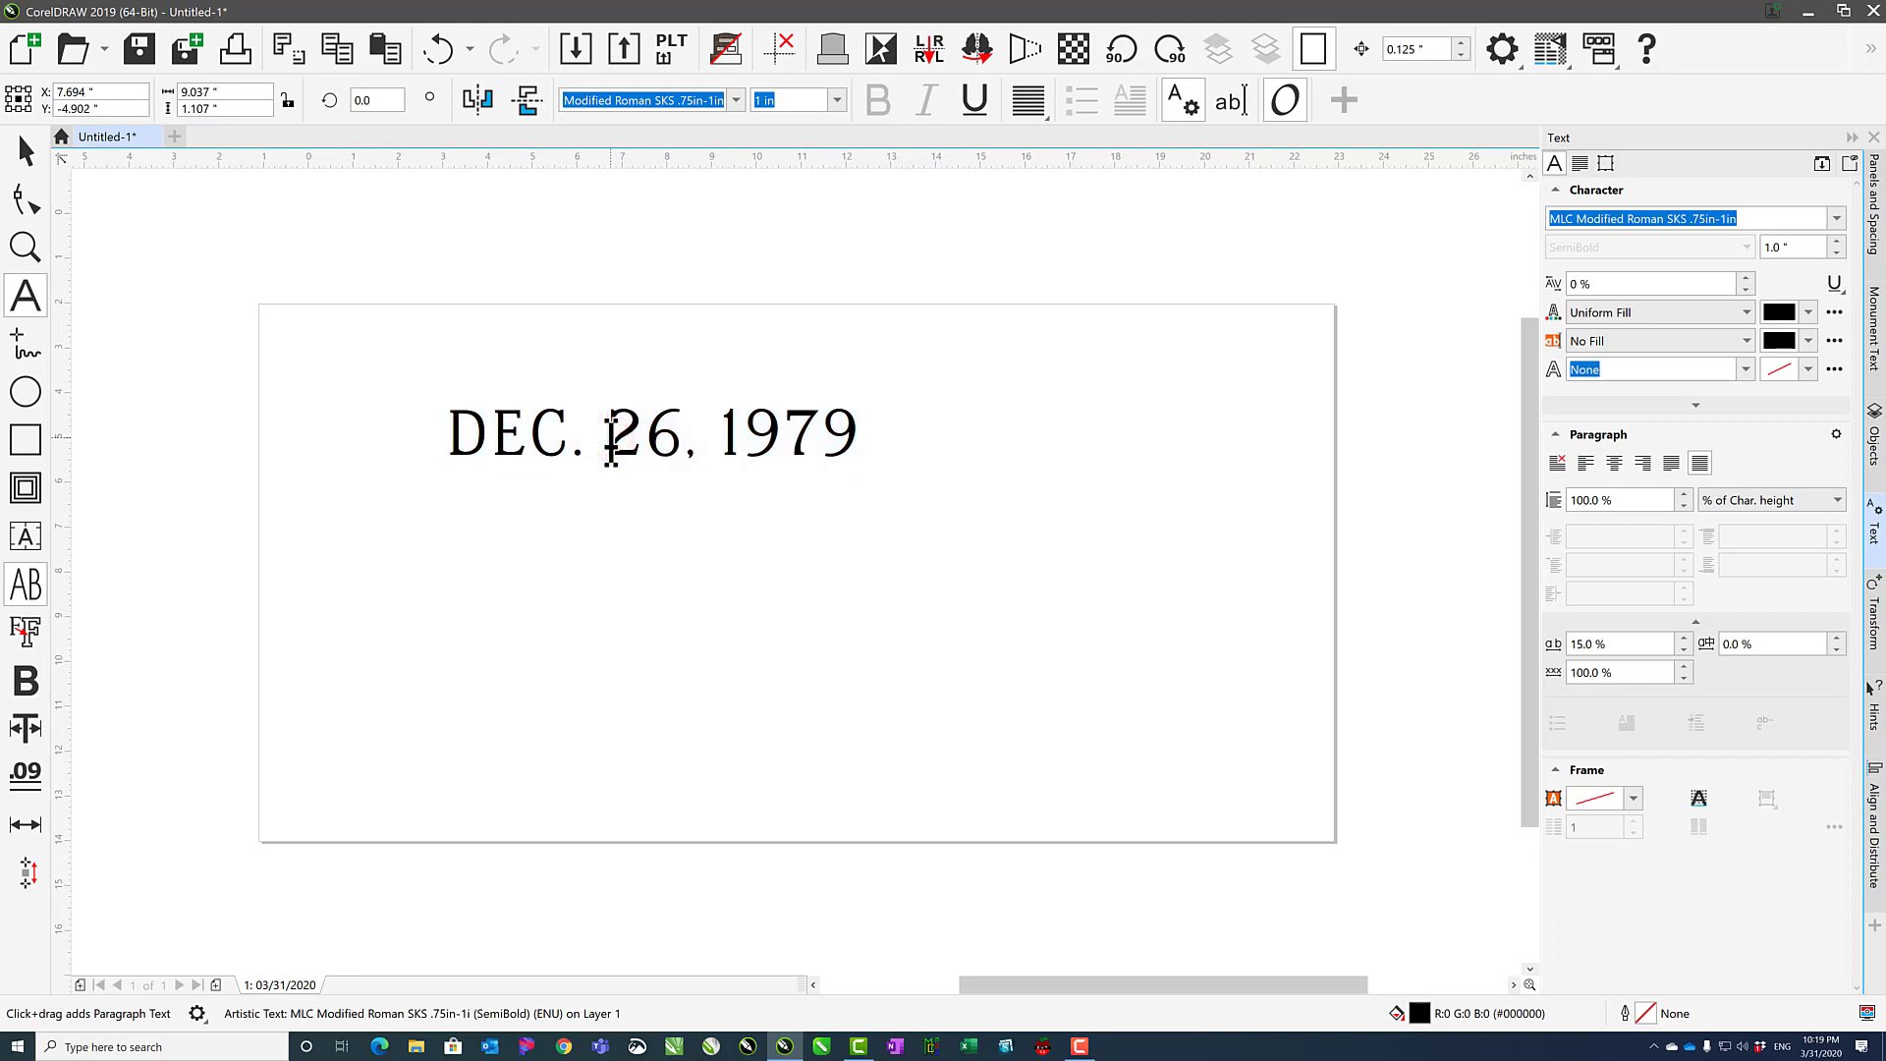
{"action": "key", "text": "ctrl+a"}
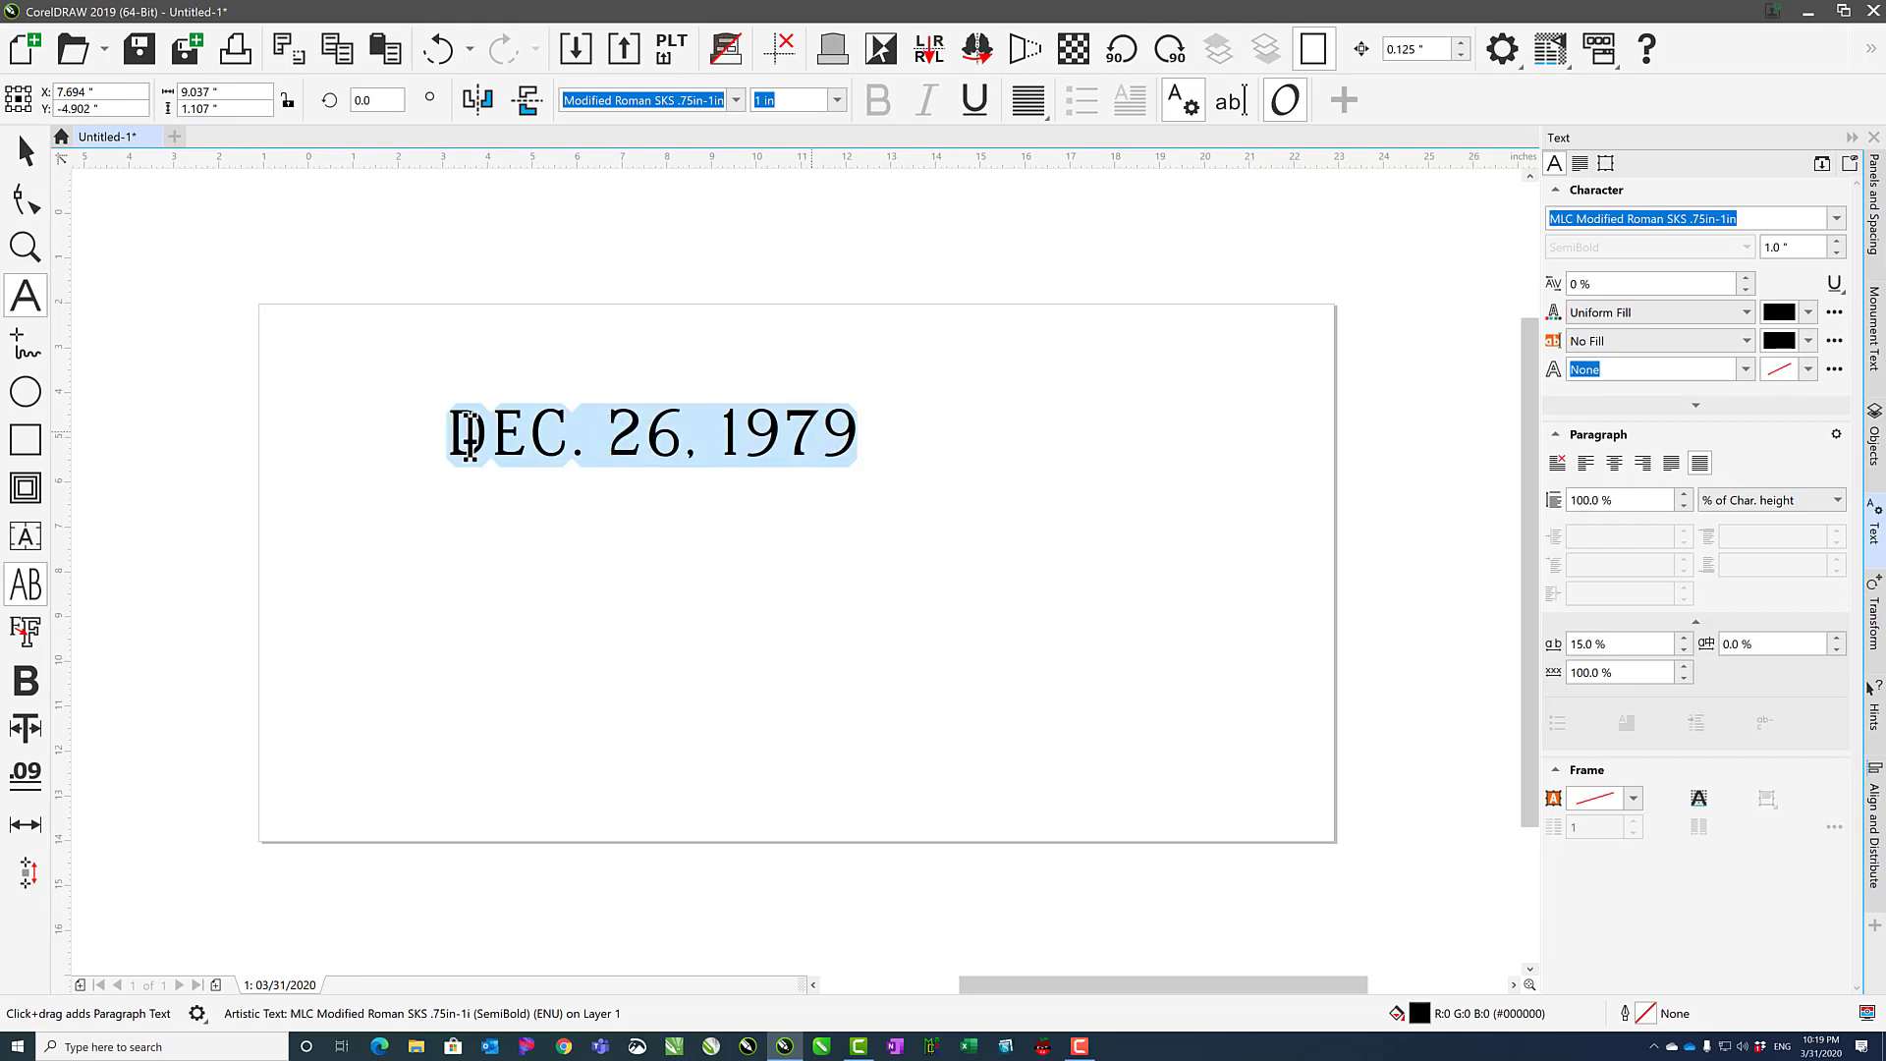